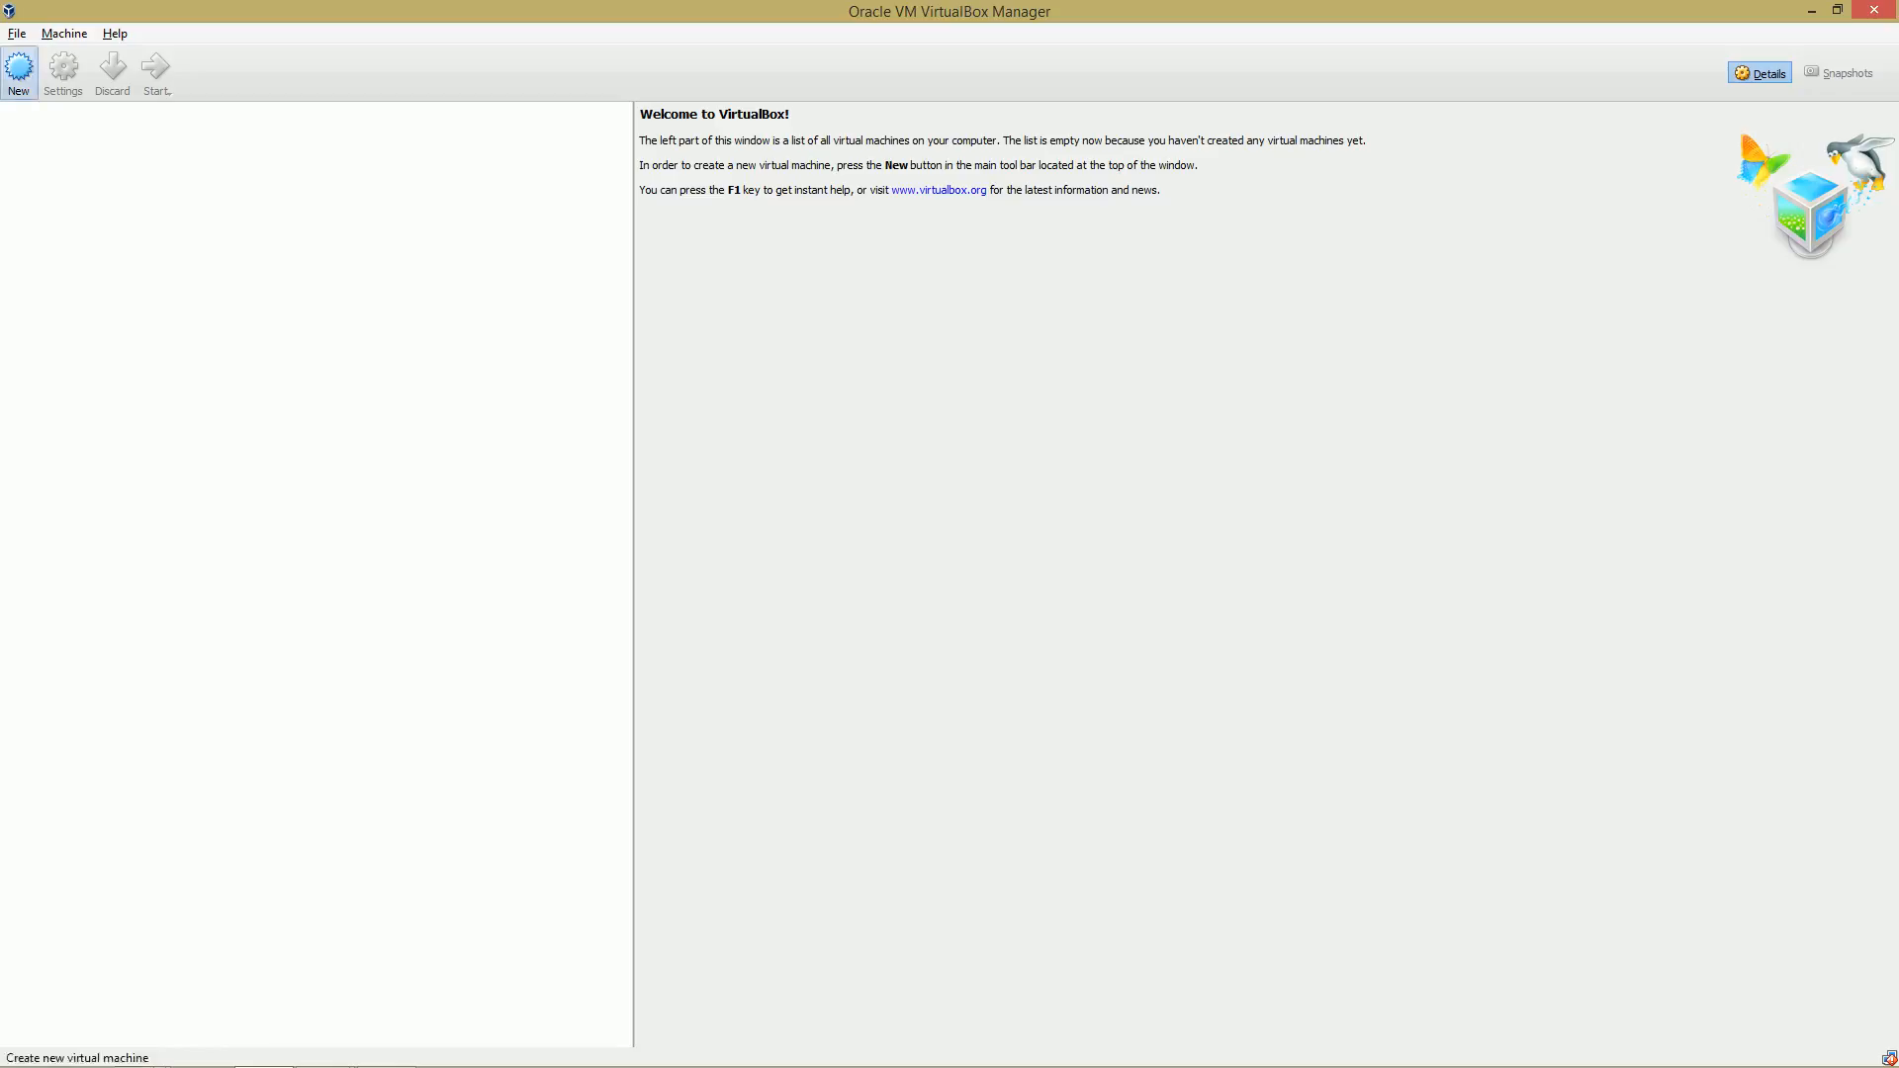
Start a new virtual machine and name it Andoid 7.0.
left_click(19, 71)
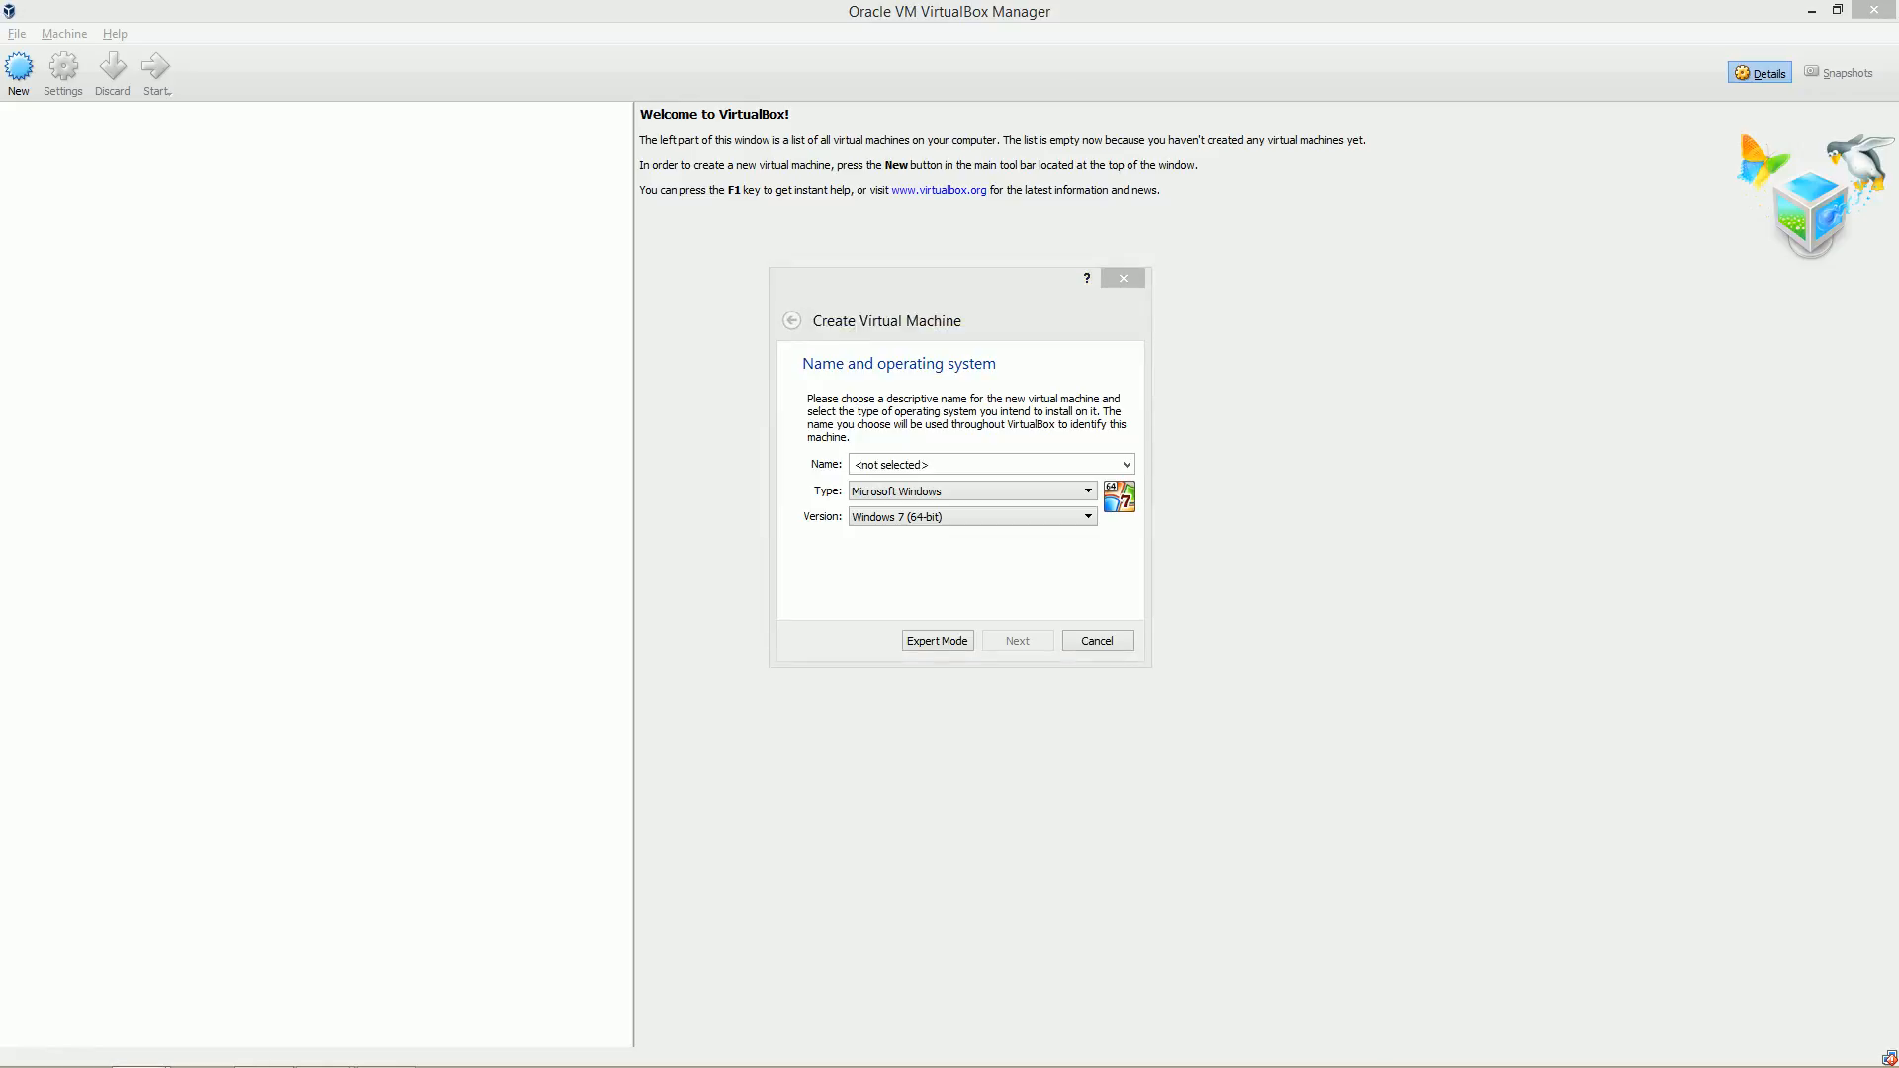
left_click(920, 465)
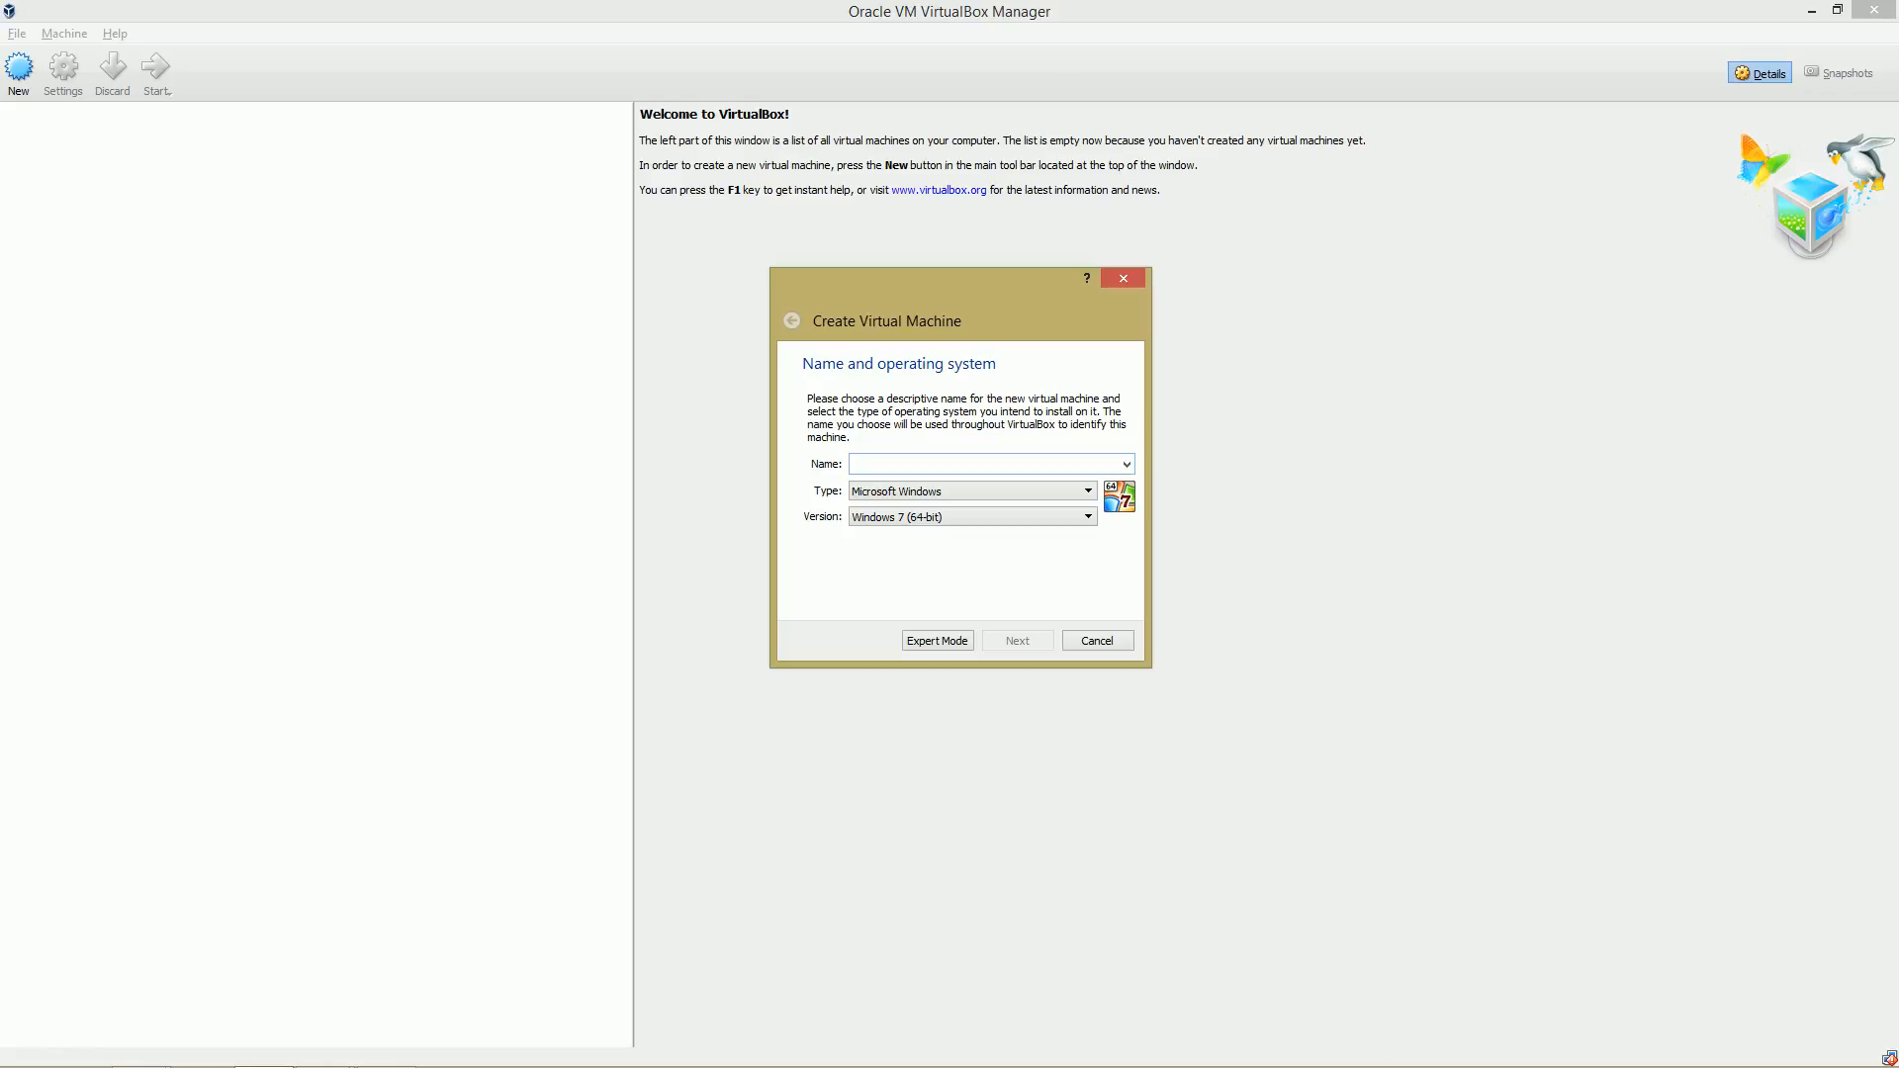
type("Andoid 7")
Set the operating system type to Linux and version to Other Linux (64-bit), then continue.
left_click(974, 492)
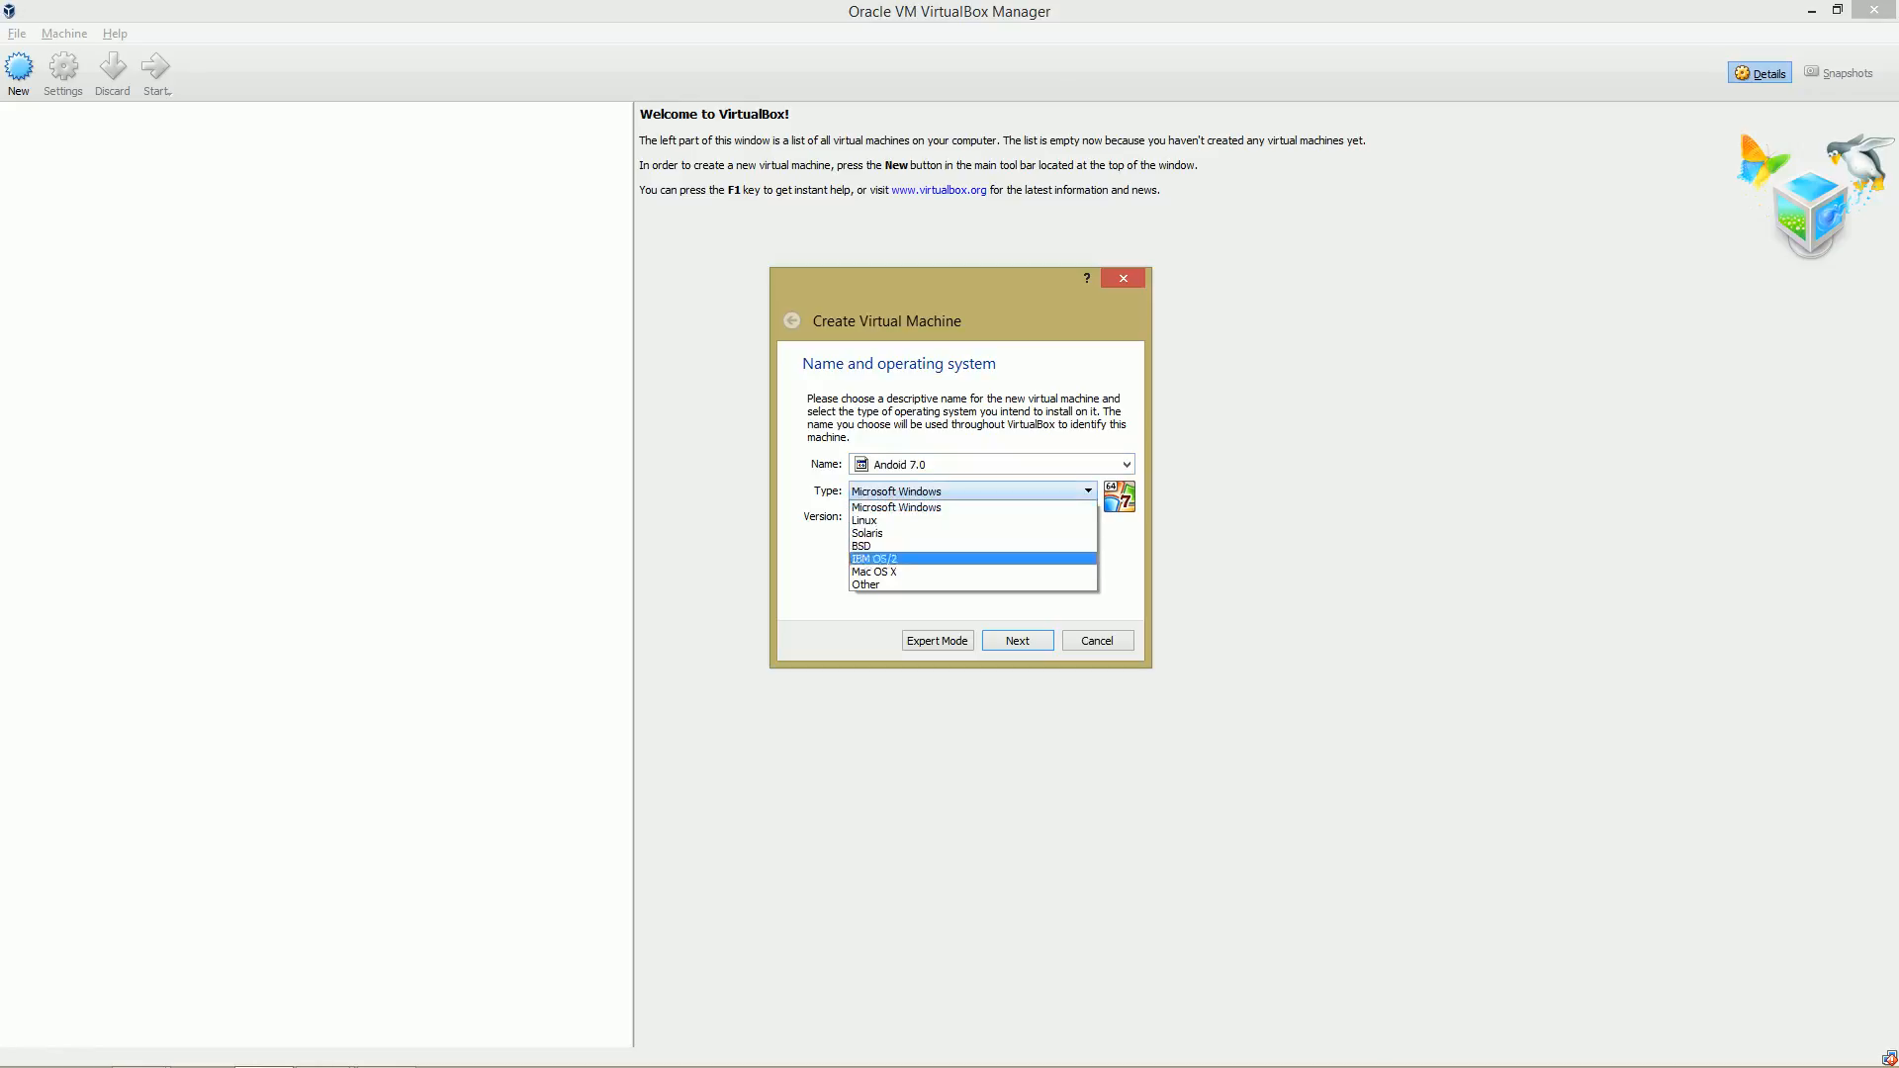
left_click(973, 520)
left_click(973, 517)
scroll(965, 591, "down", 2)
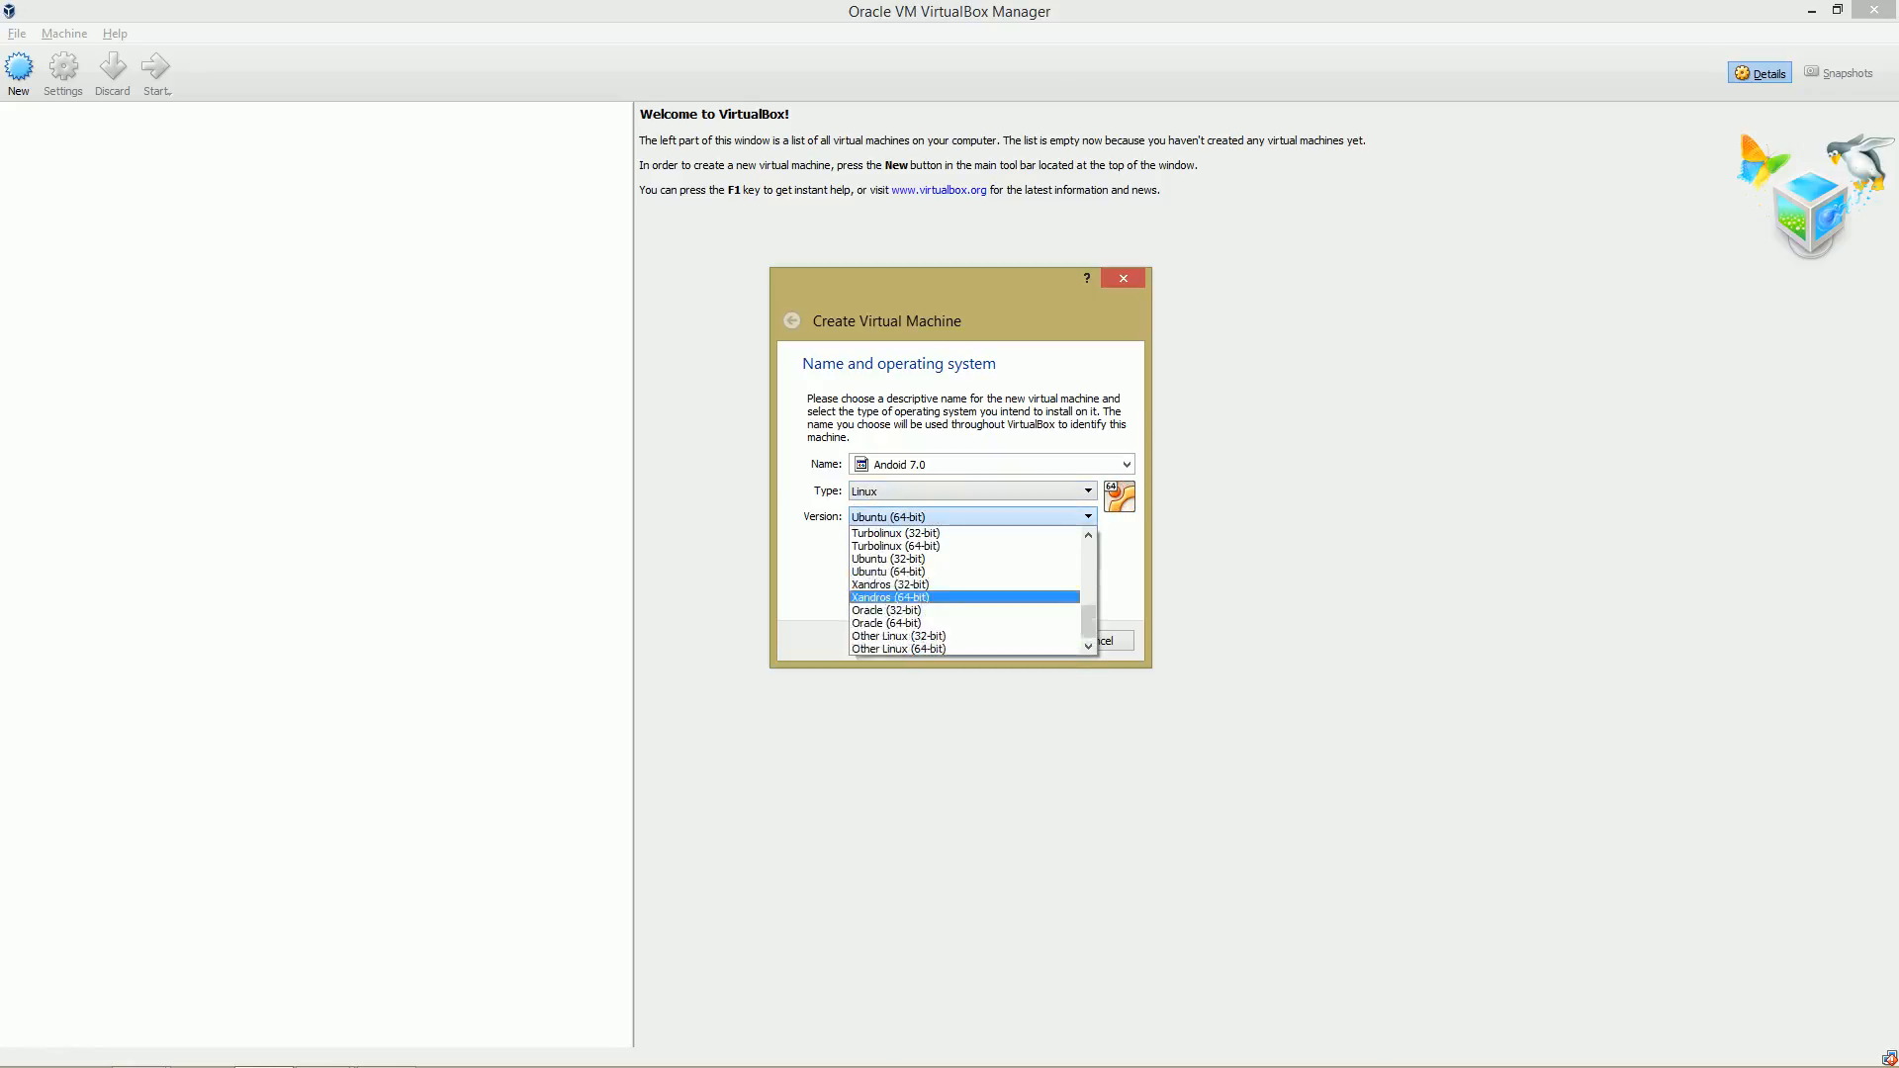
left_click(938, 649)
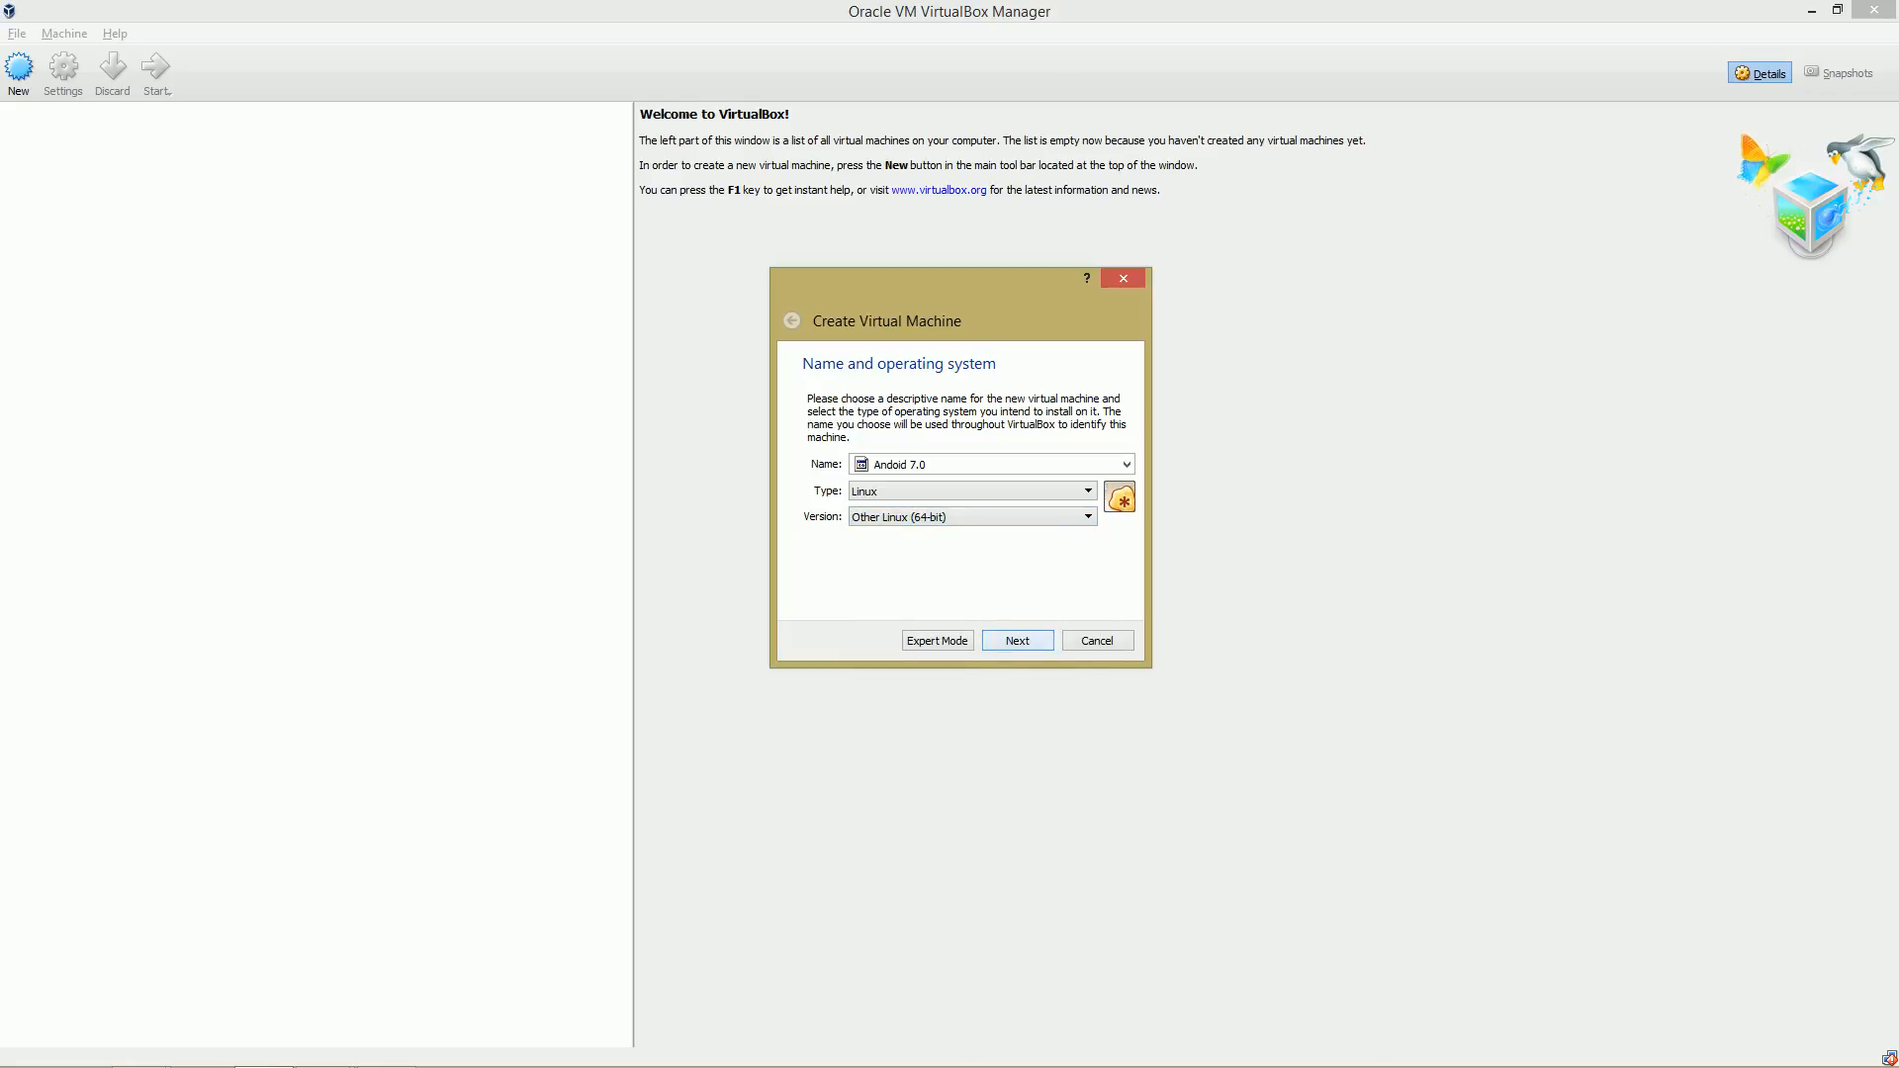
key("Return")
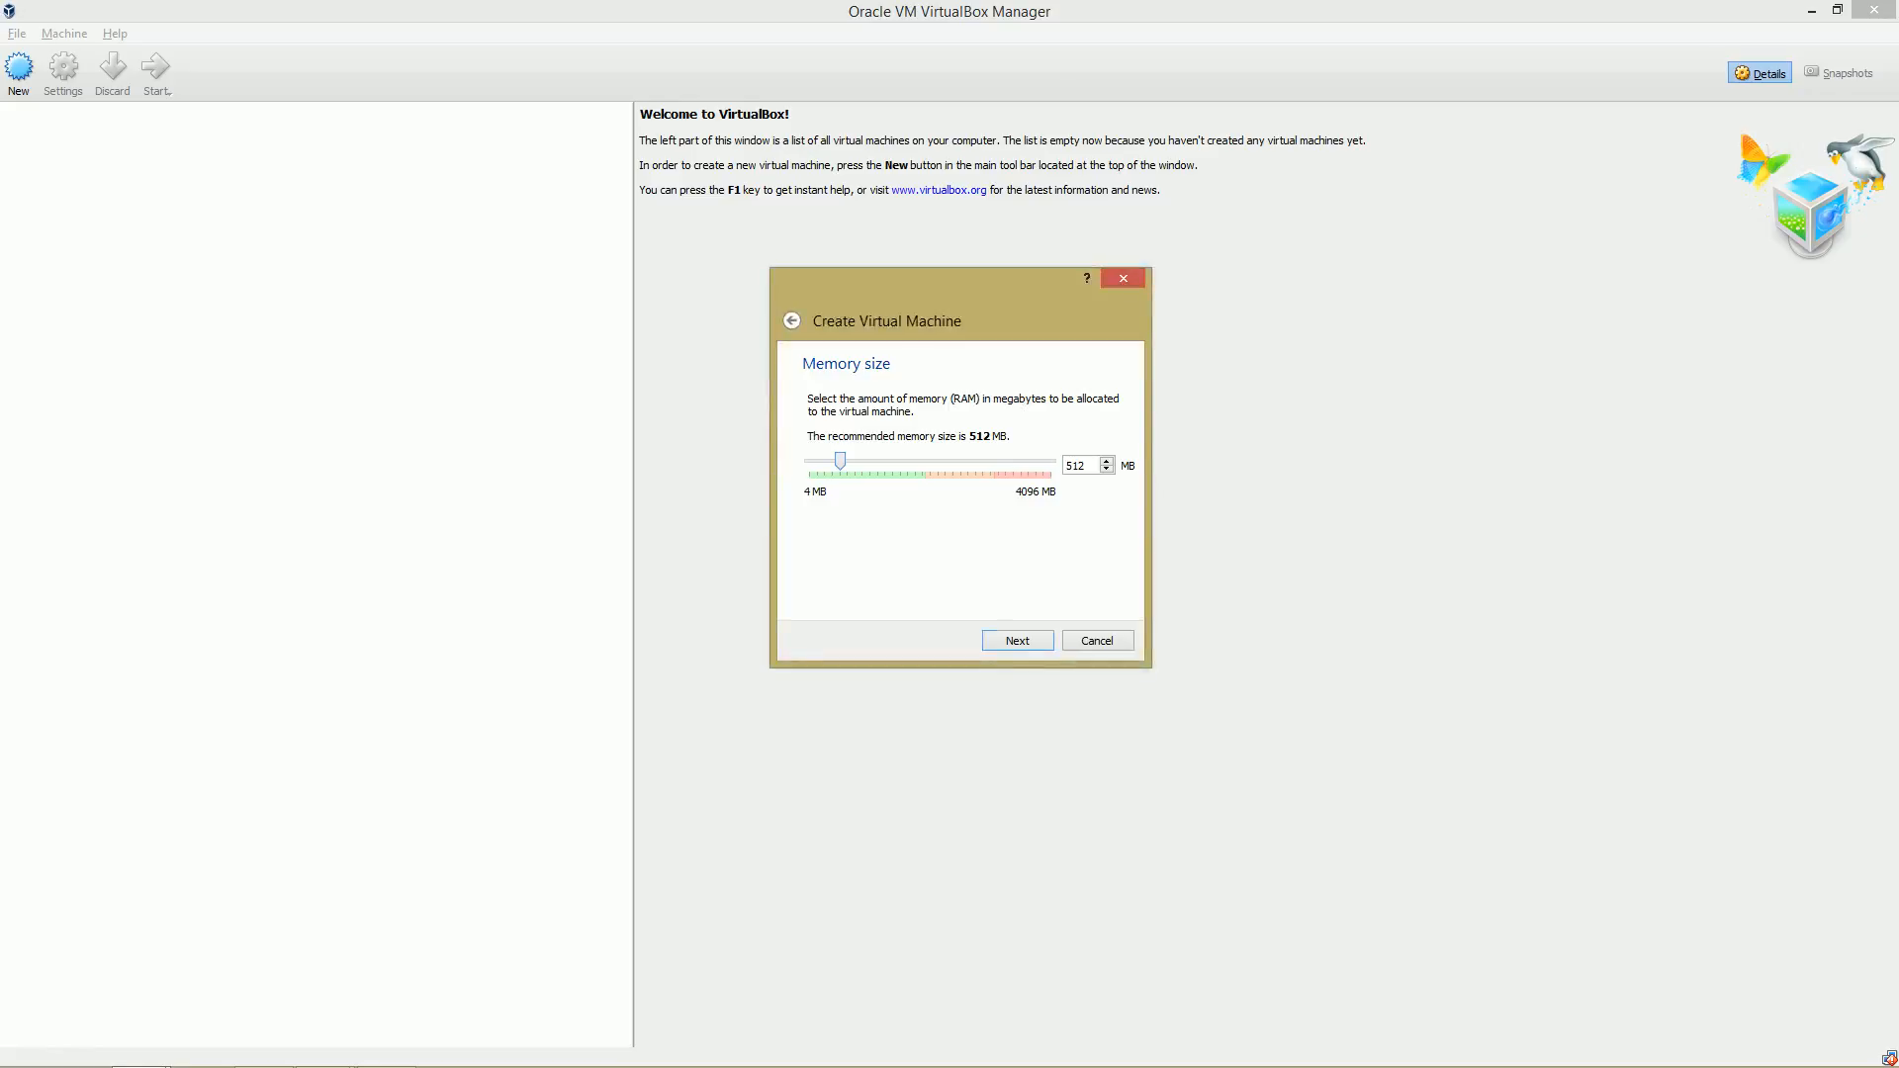
Allocate 2048 MB of memory to the virtual machine and continue.
key("Tab")
type("2048")
key("Return")
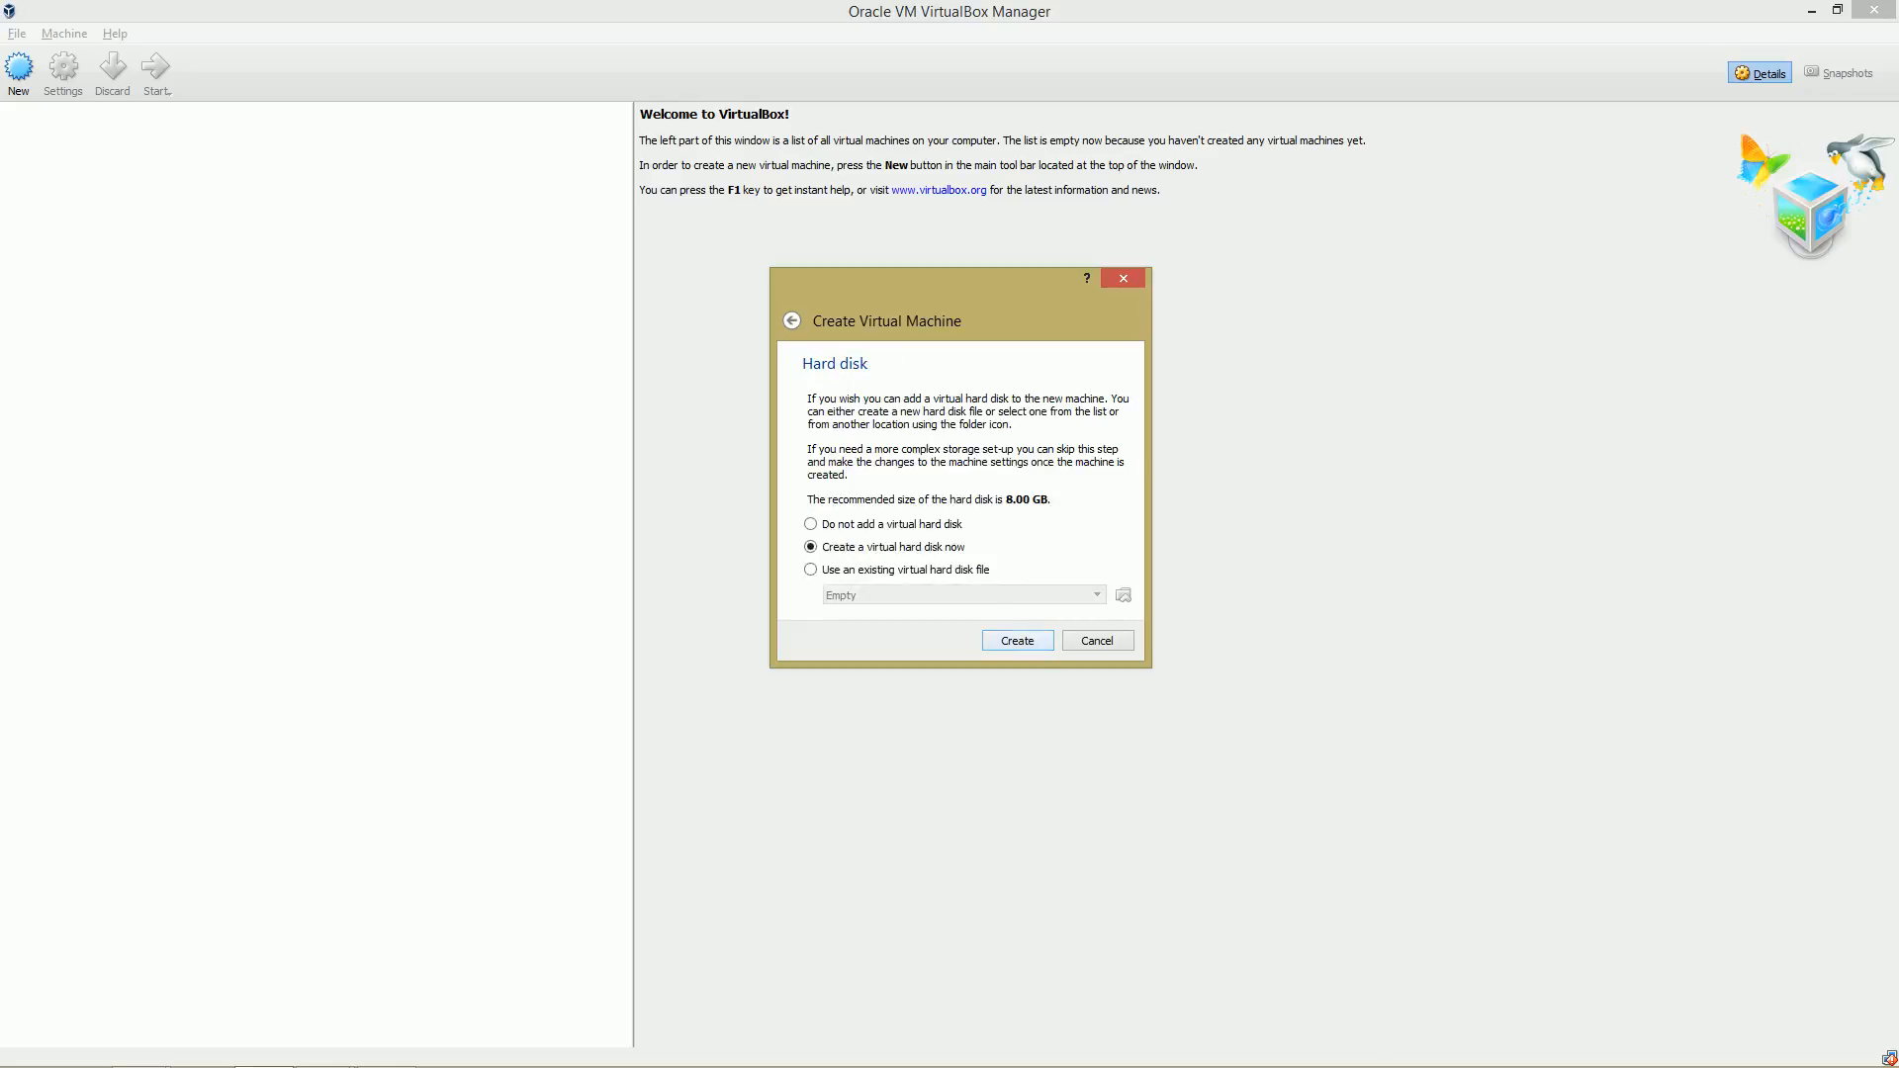
Create a new dynamically allocated VDI virtual hard disk named Andoid 7.0 with 8.00 GB size.
key("Return")
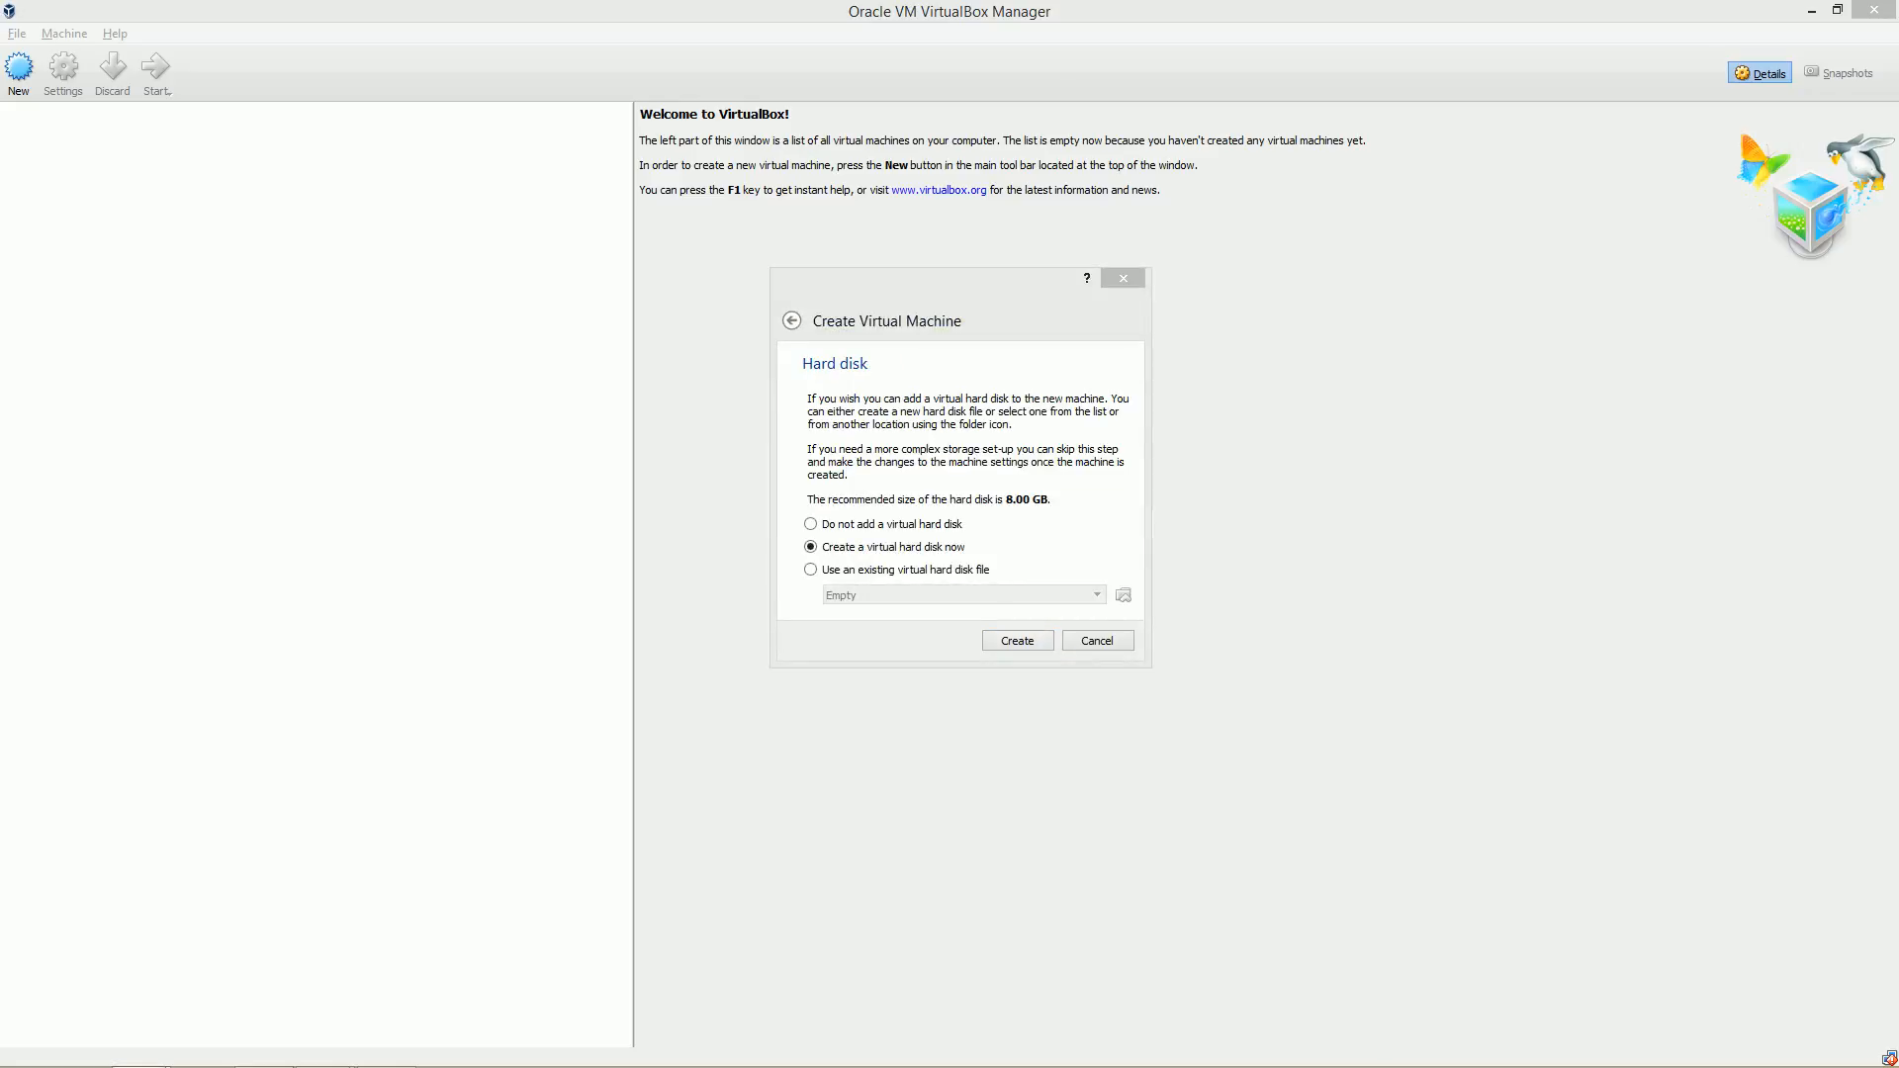
key("alt+Tab")
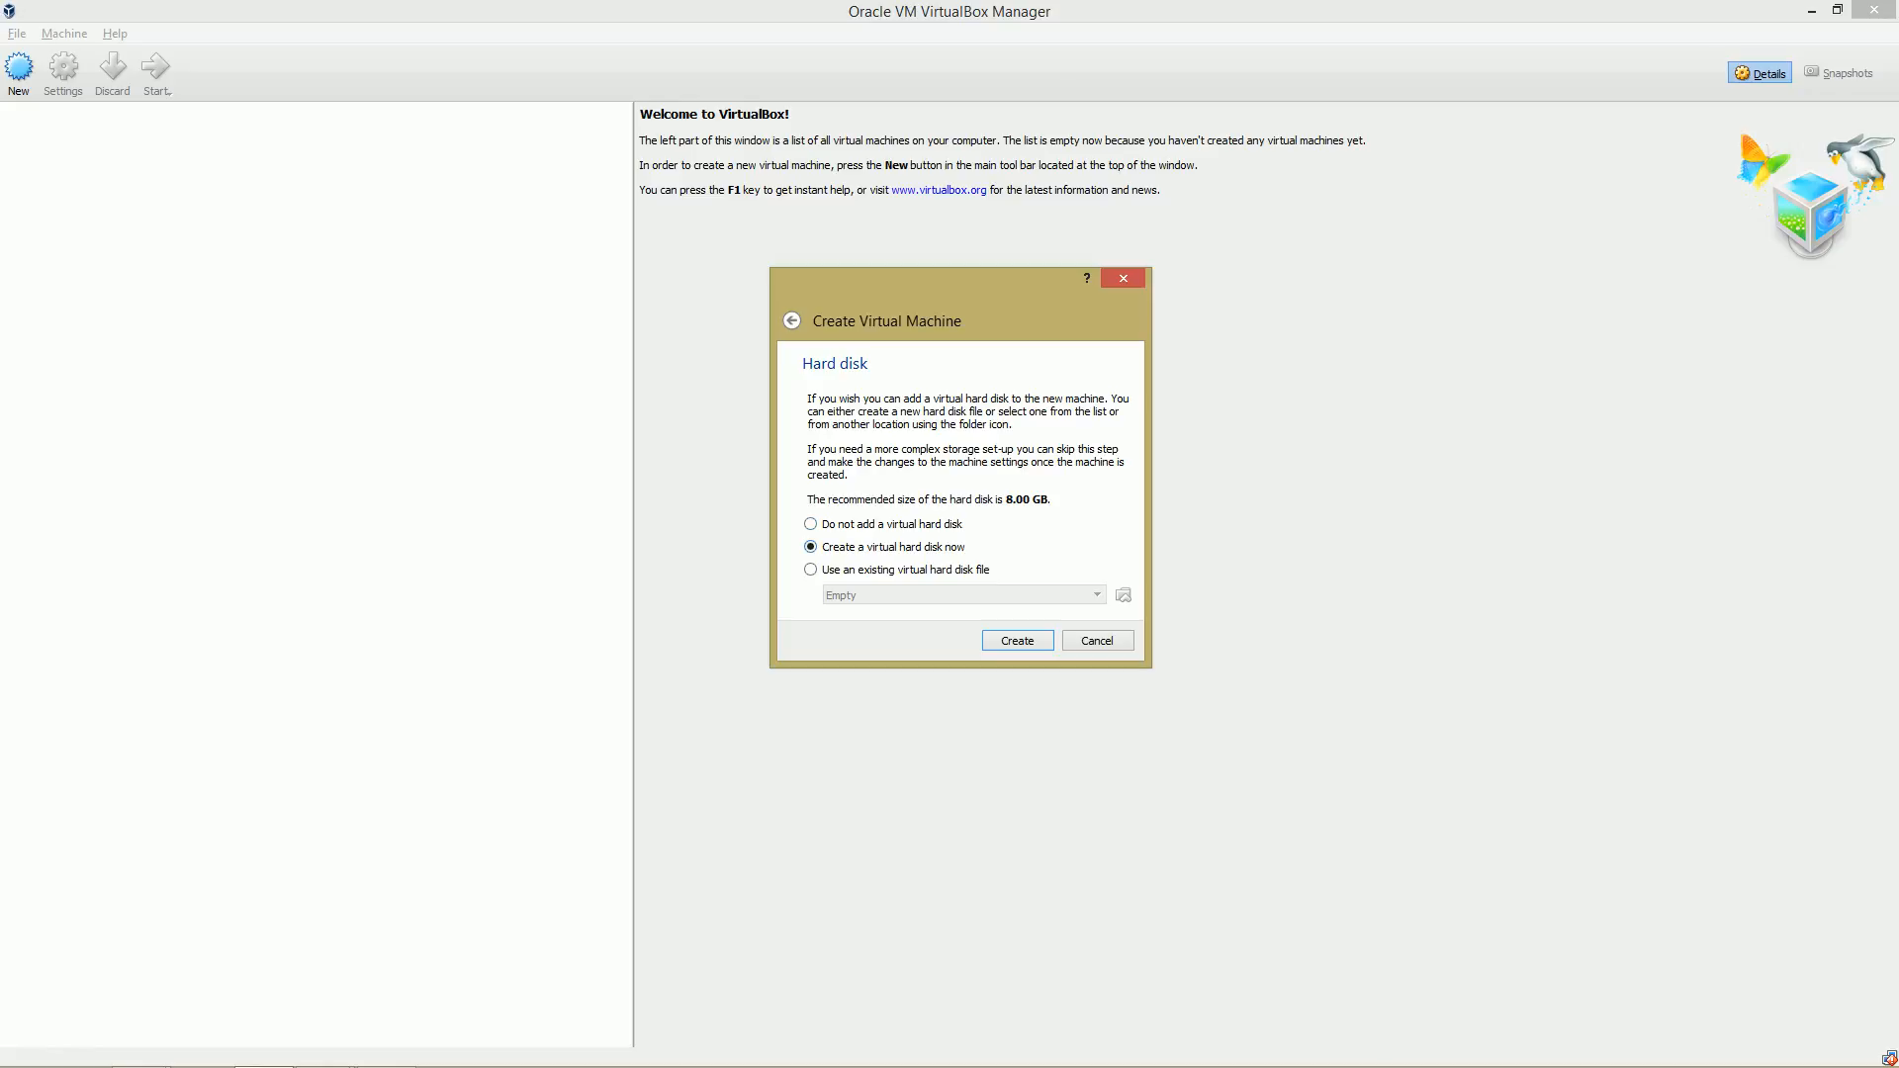
key("Return")
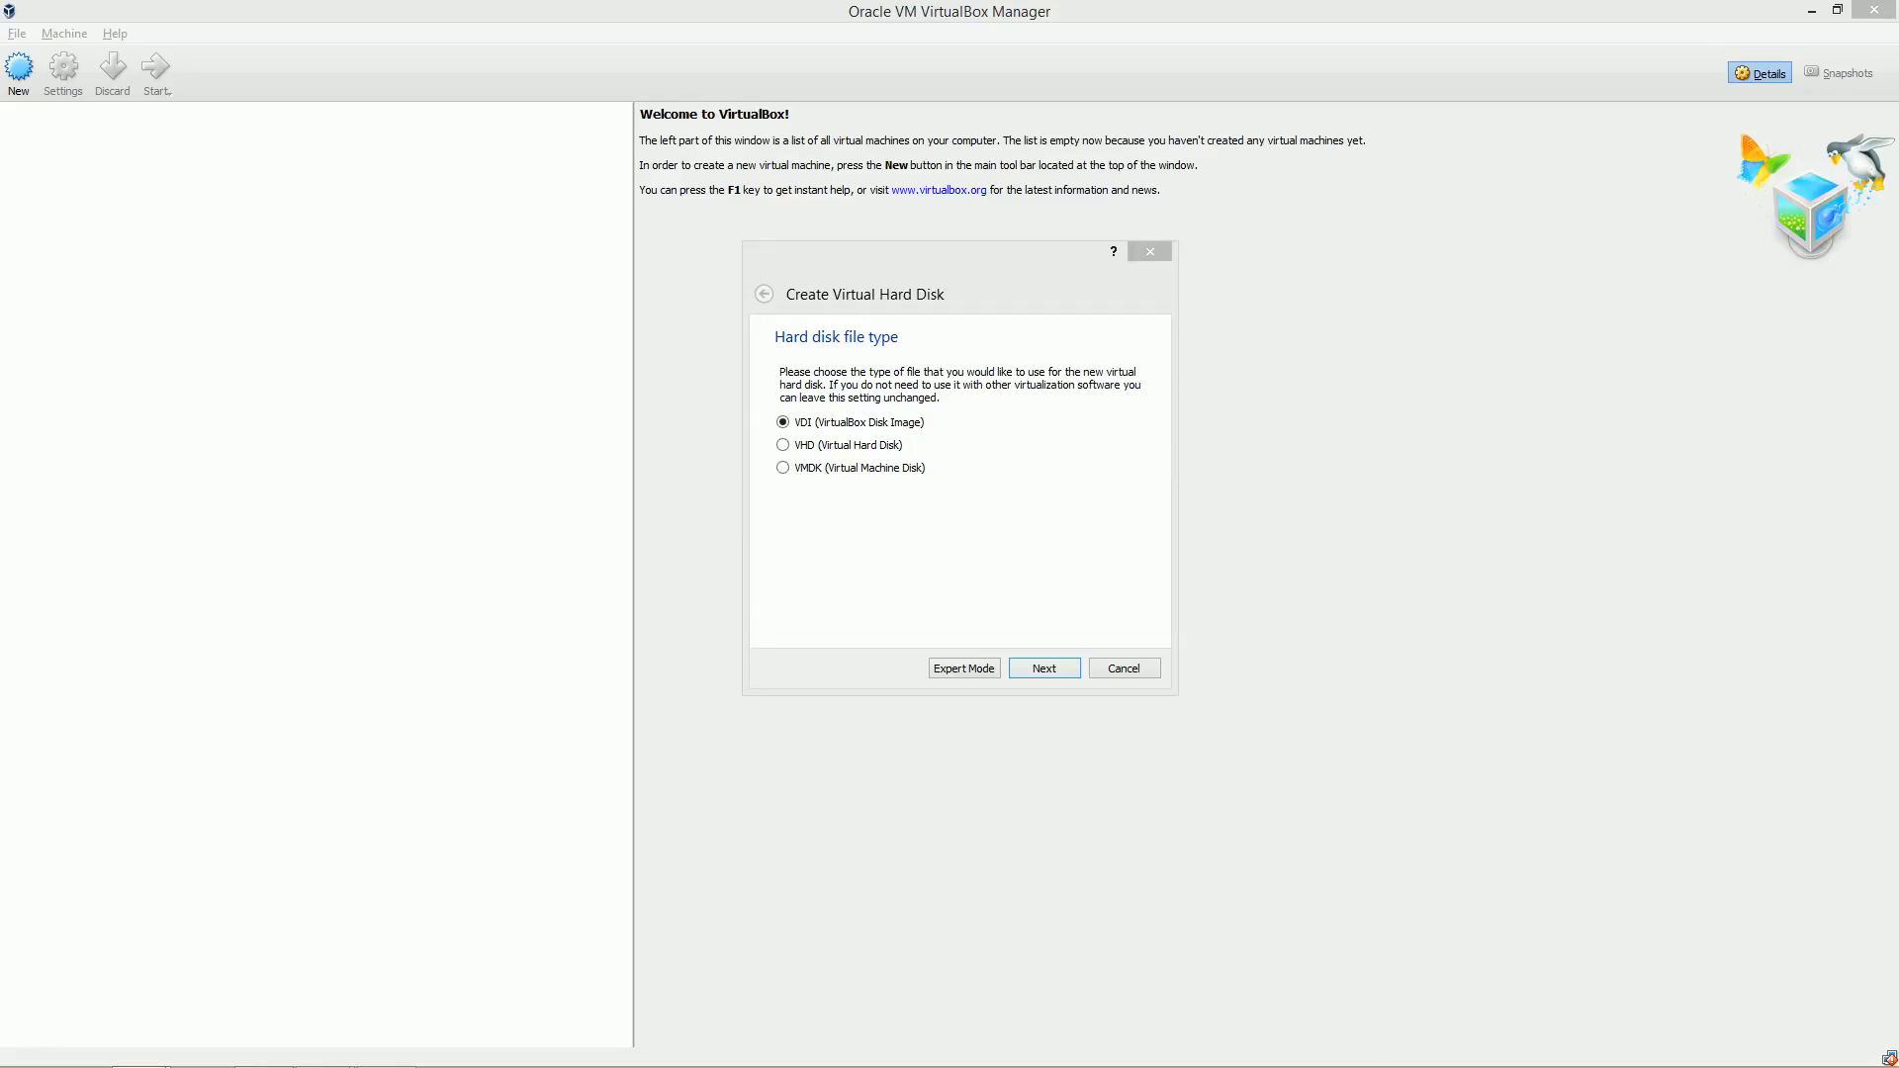
key("alt+Tab")
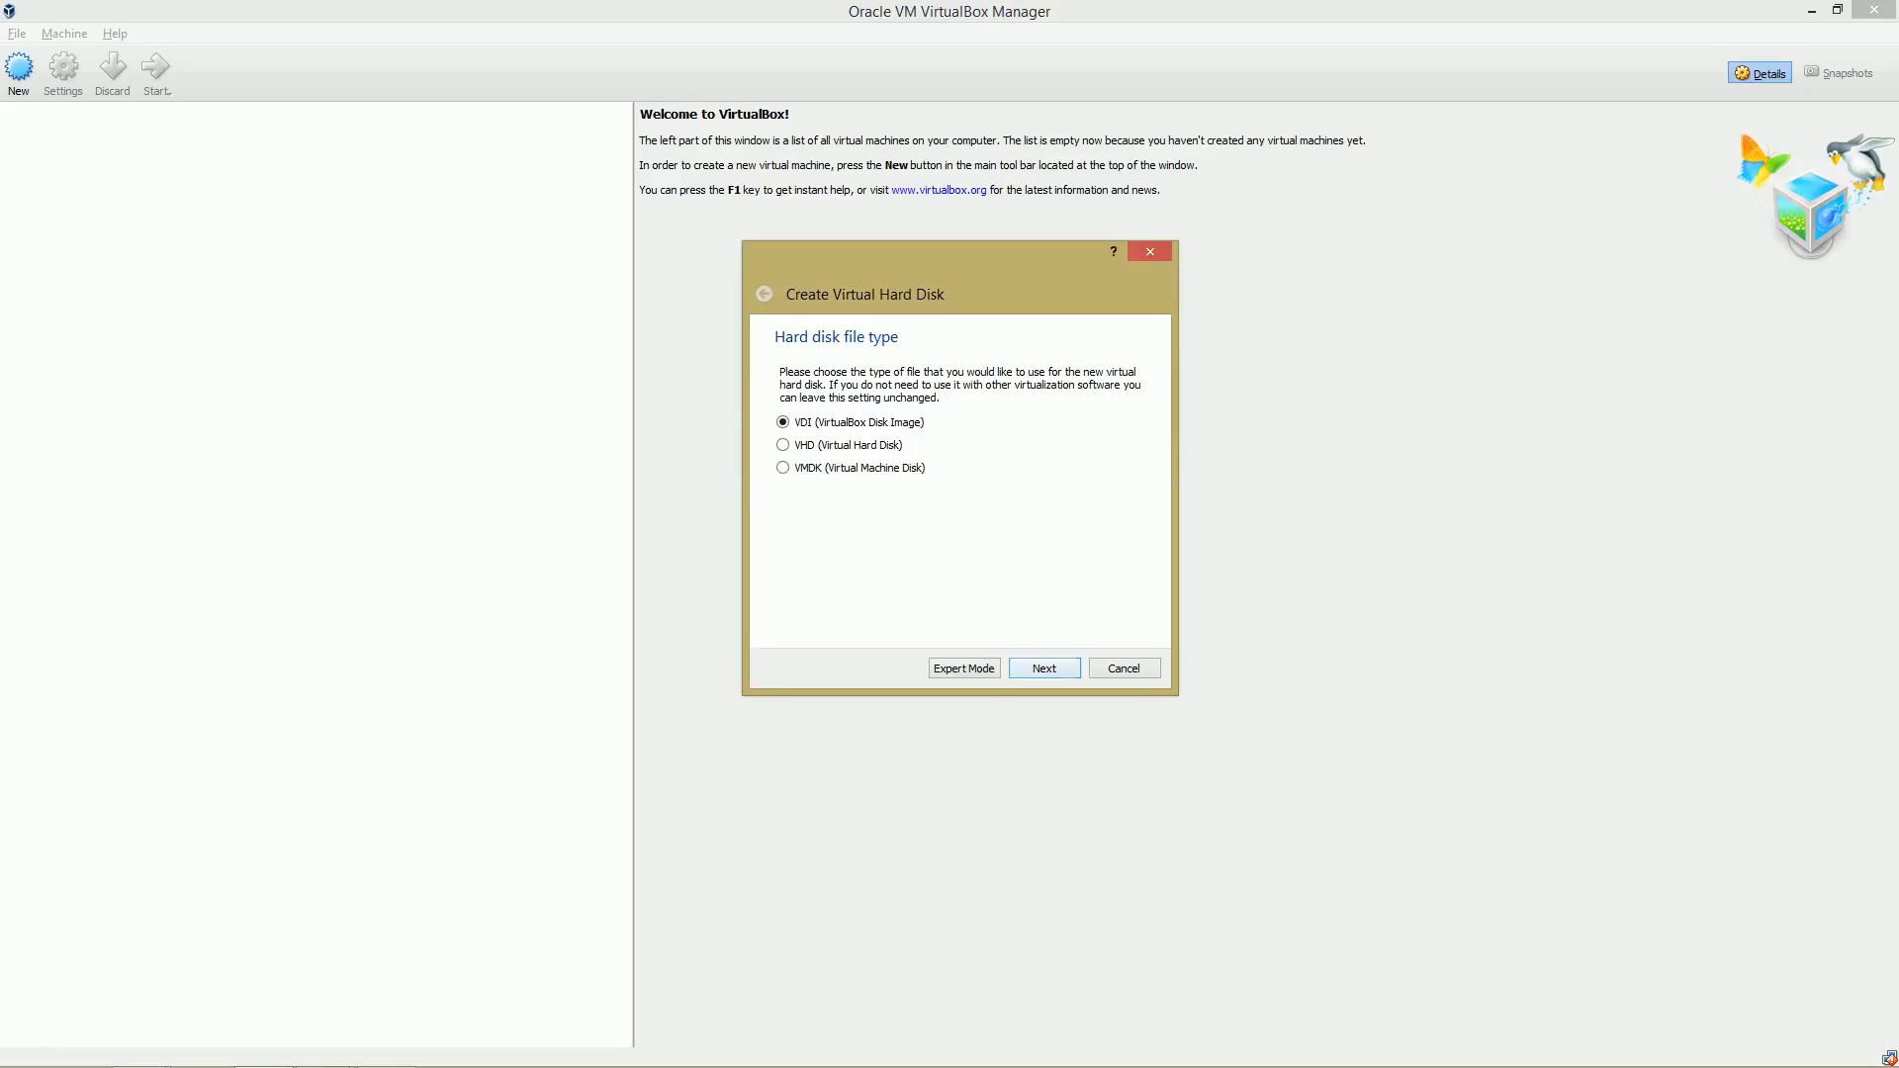
key("Return")
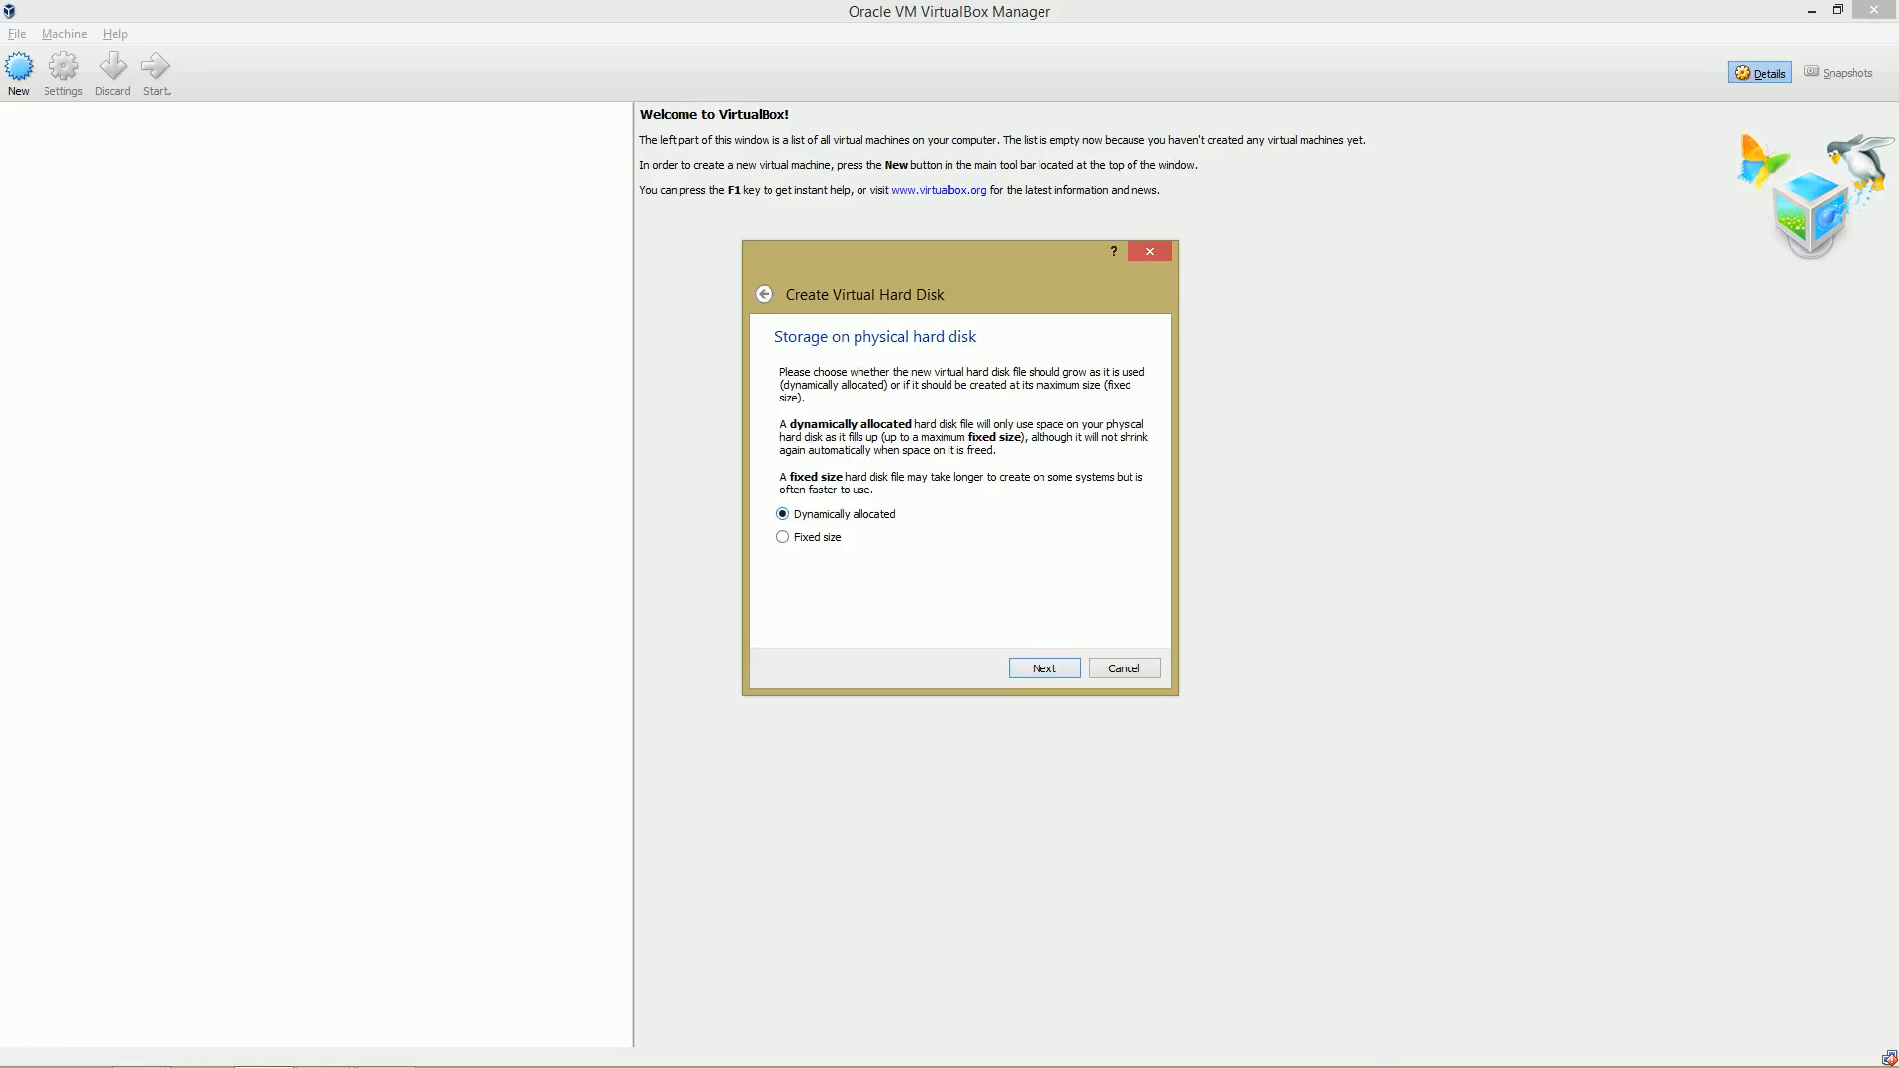
key("Return")
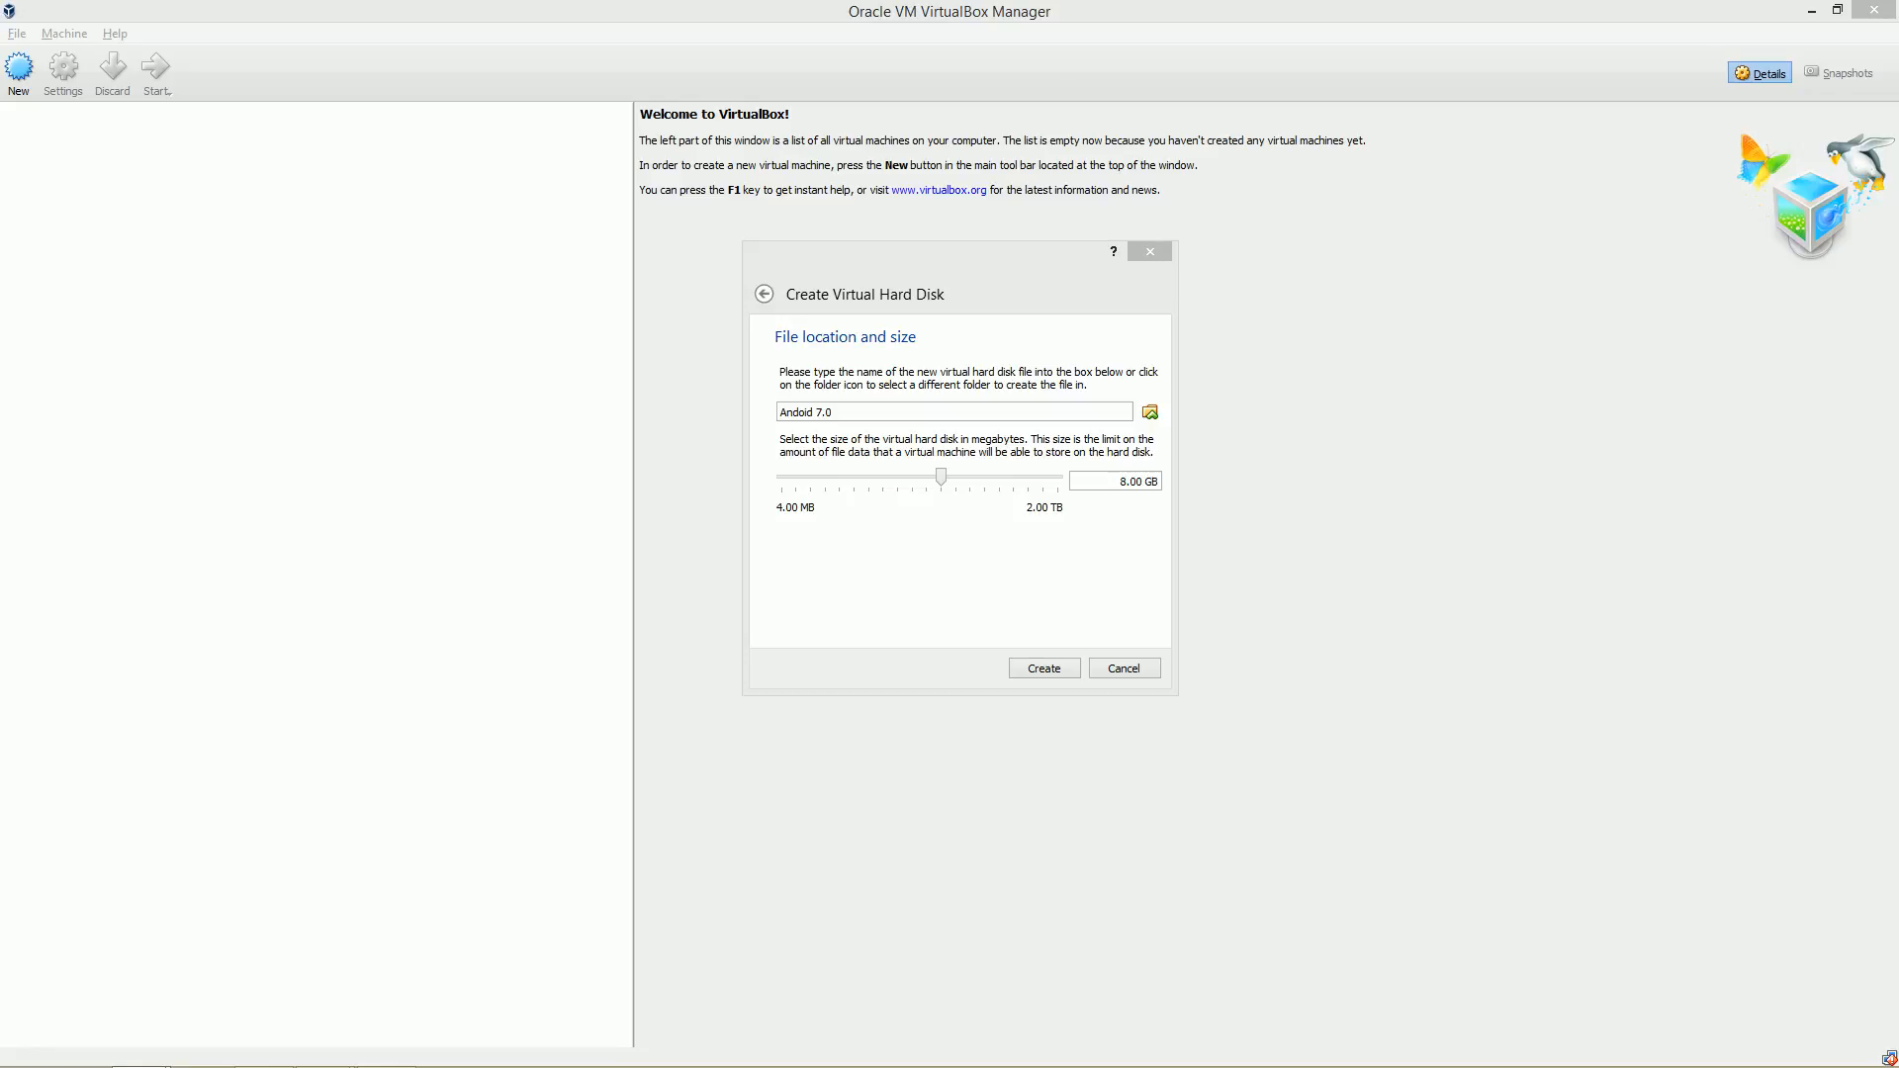
key("Return")
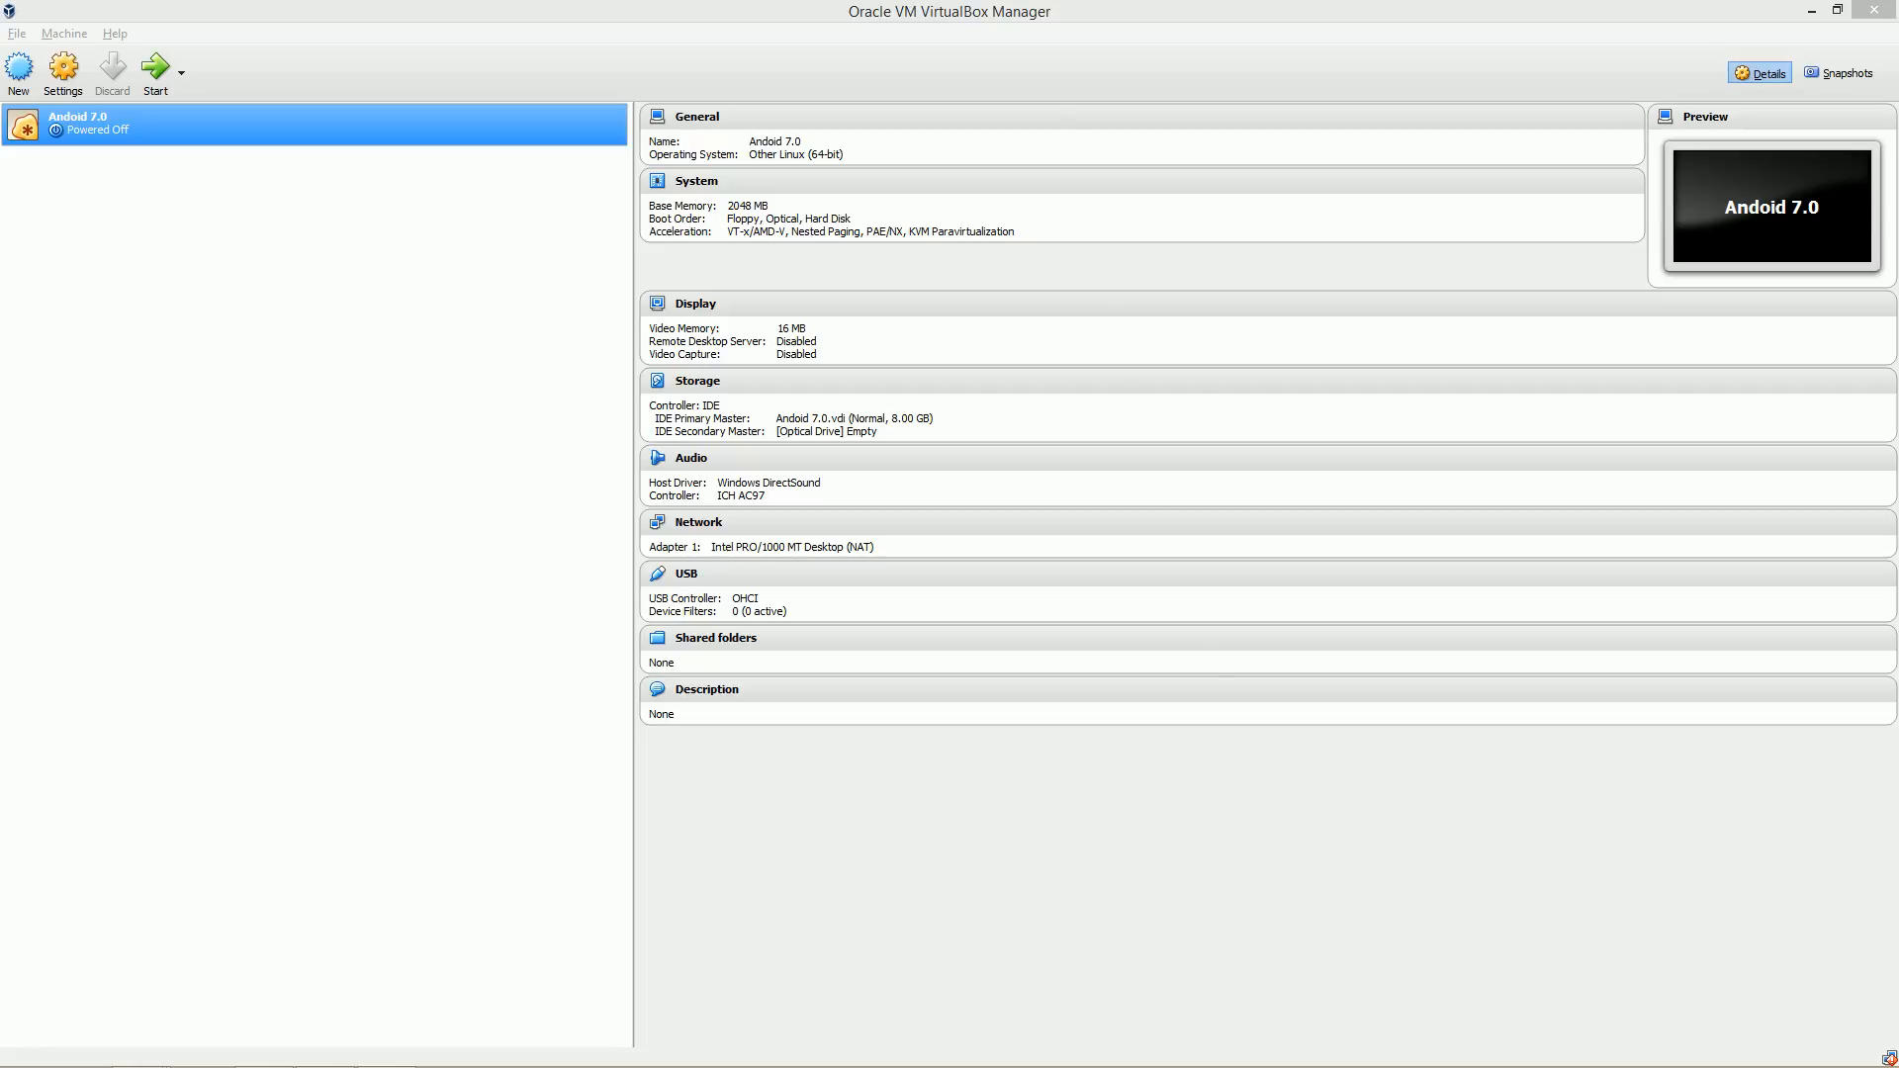
Extract the naugatx8620160902.iso.bz2 archive in the tmp folder.
key("alt+Tab")
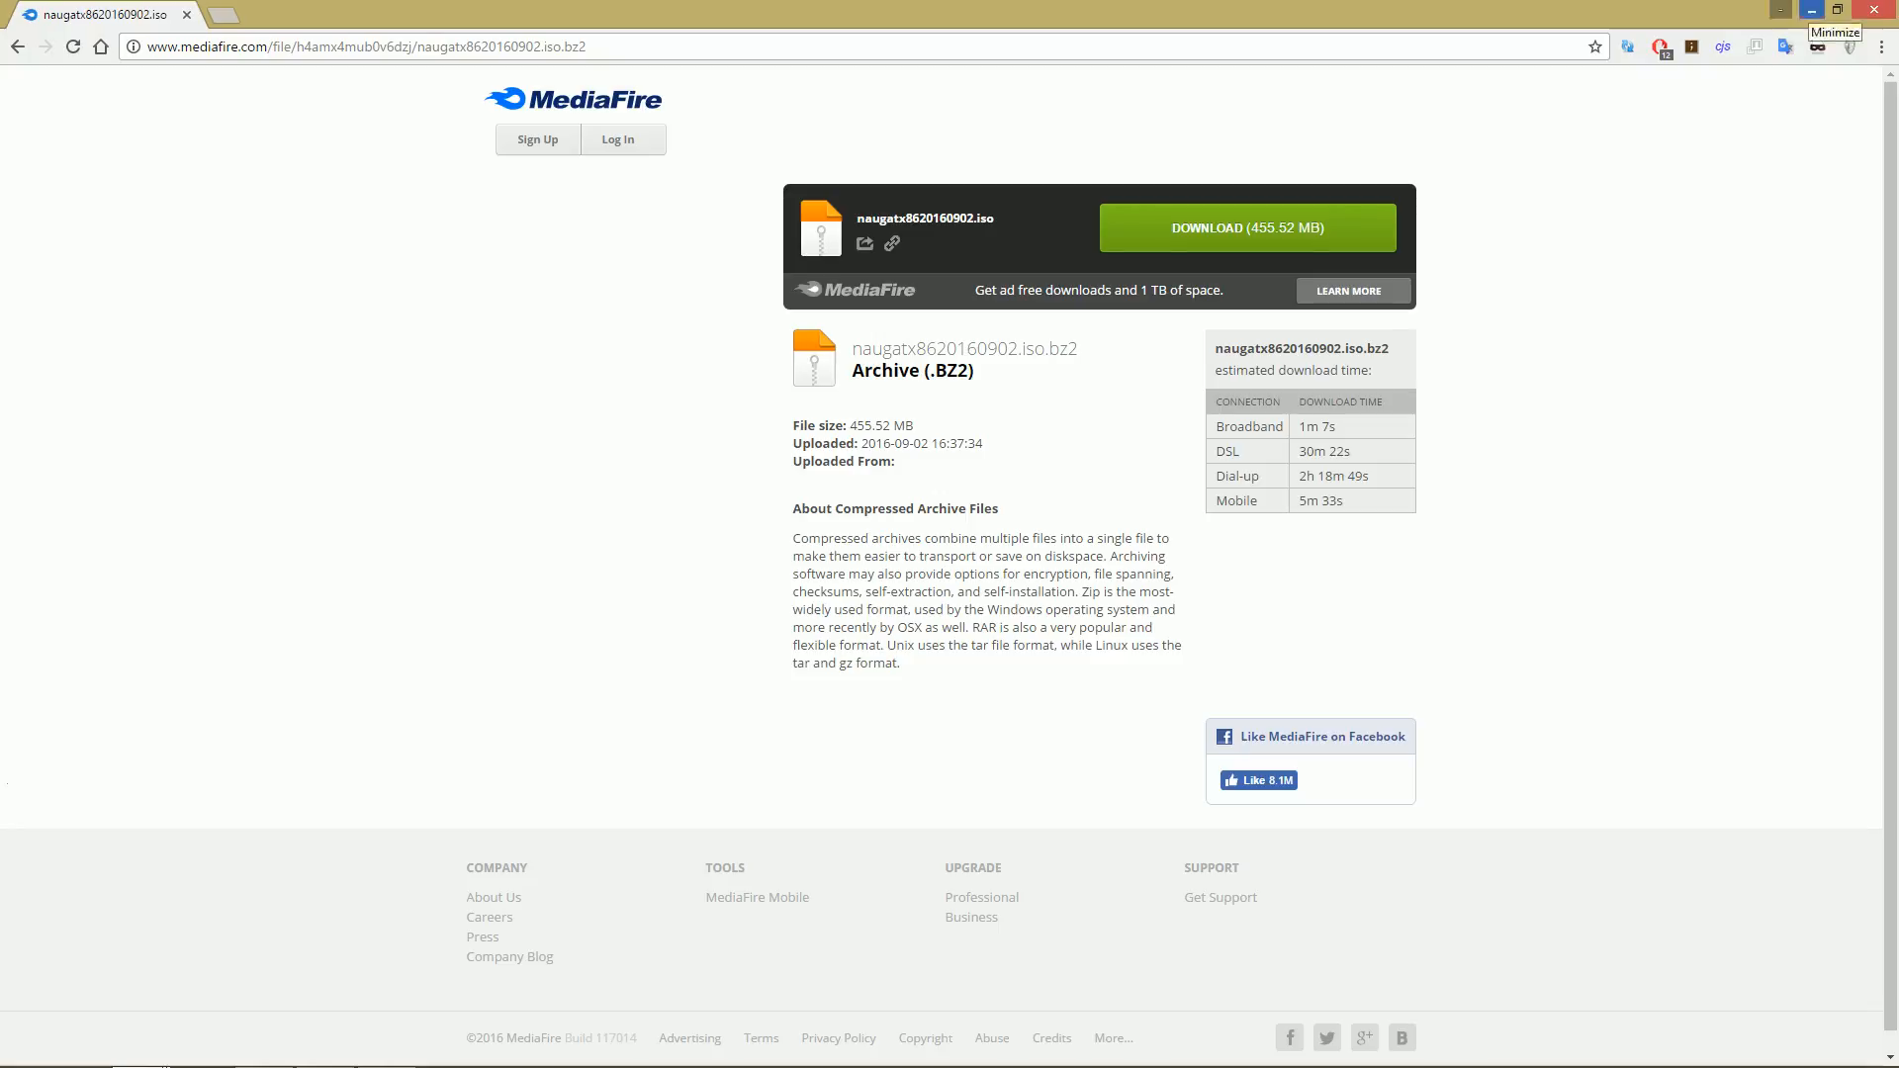
left_click(1812, 10)
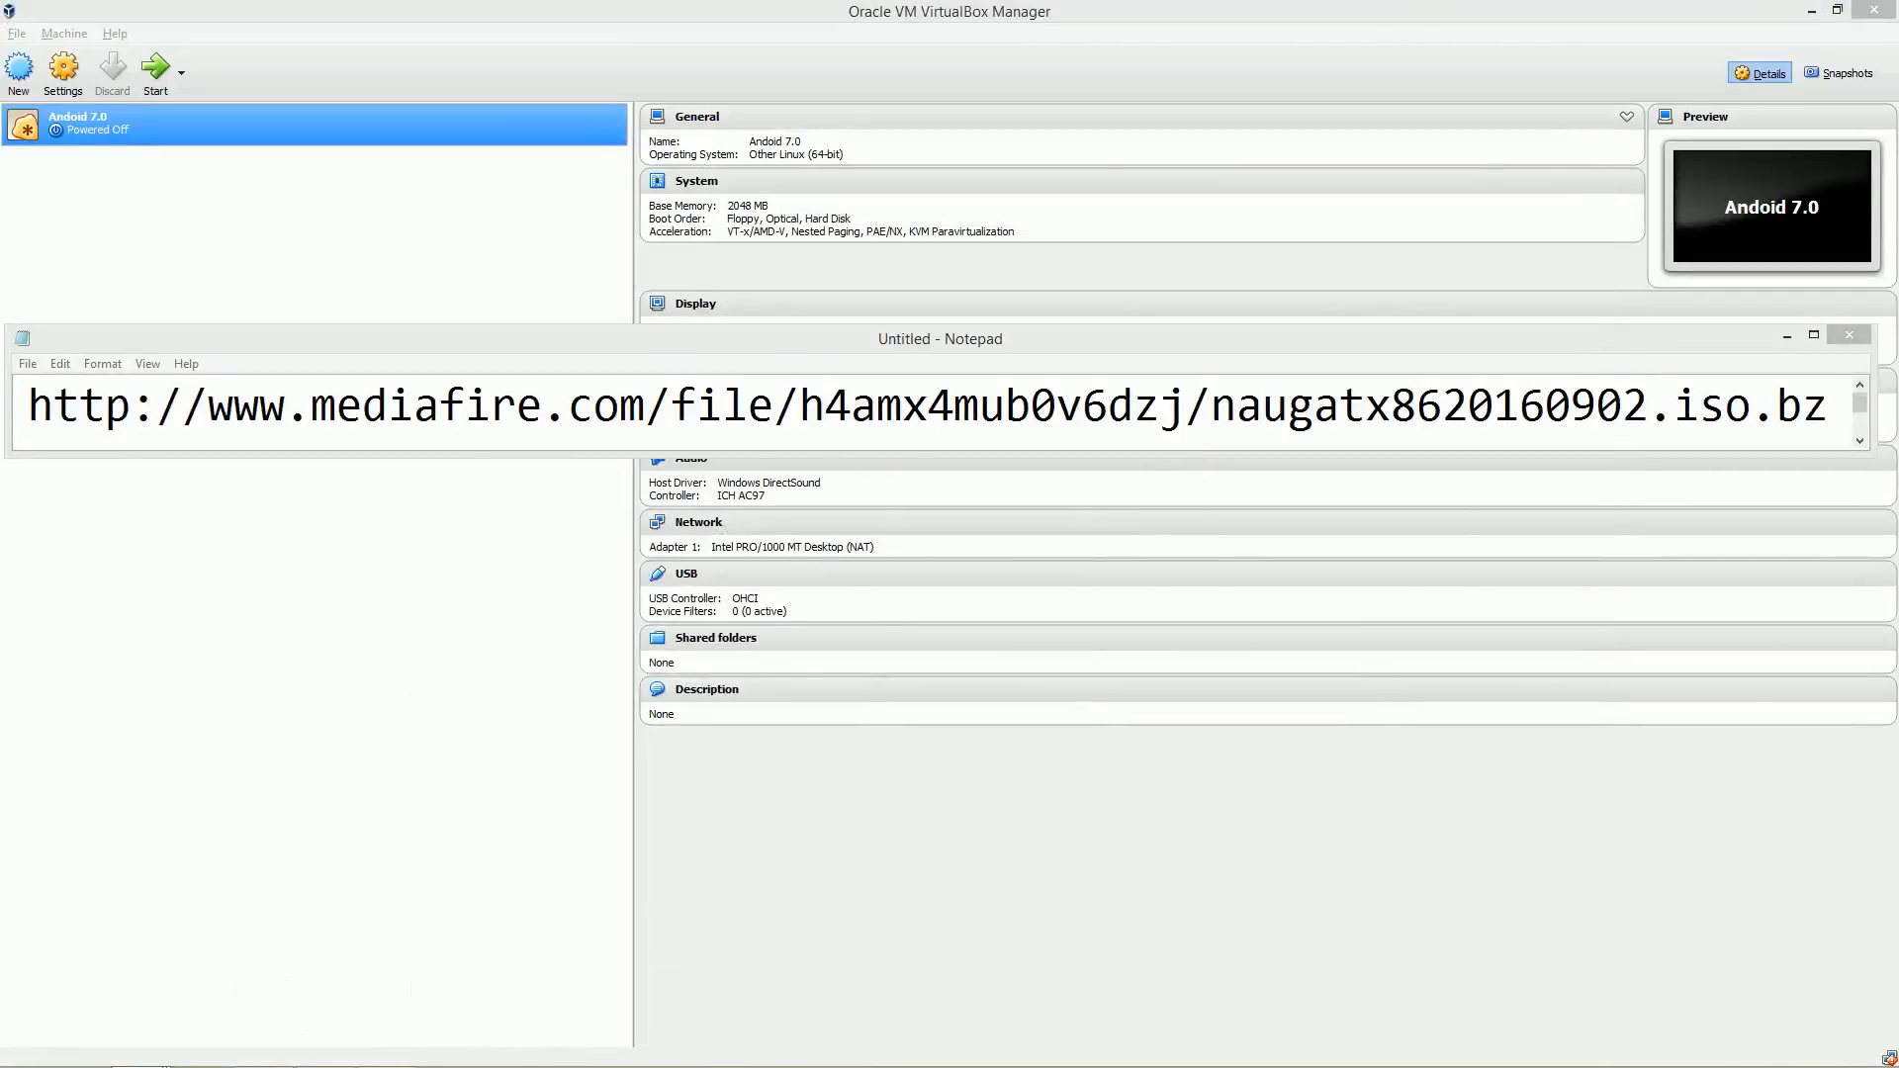
left_click(1810, 335)
left_click(387, 1048)
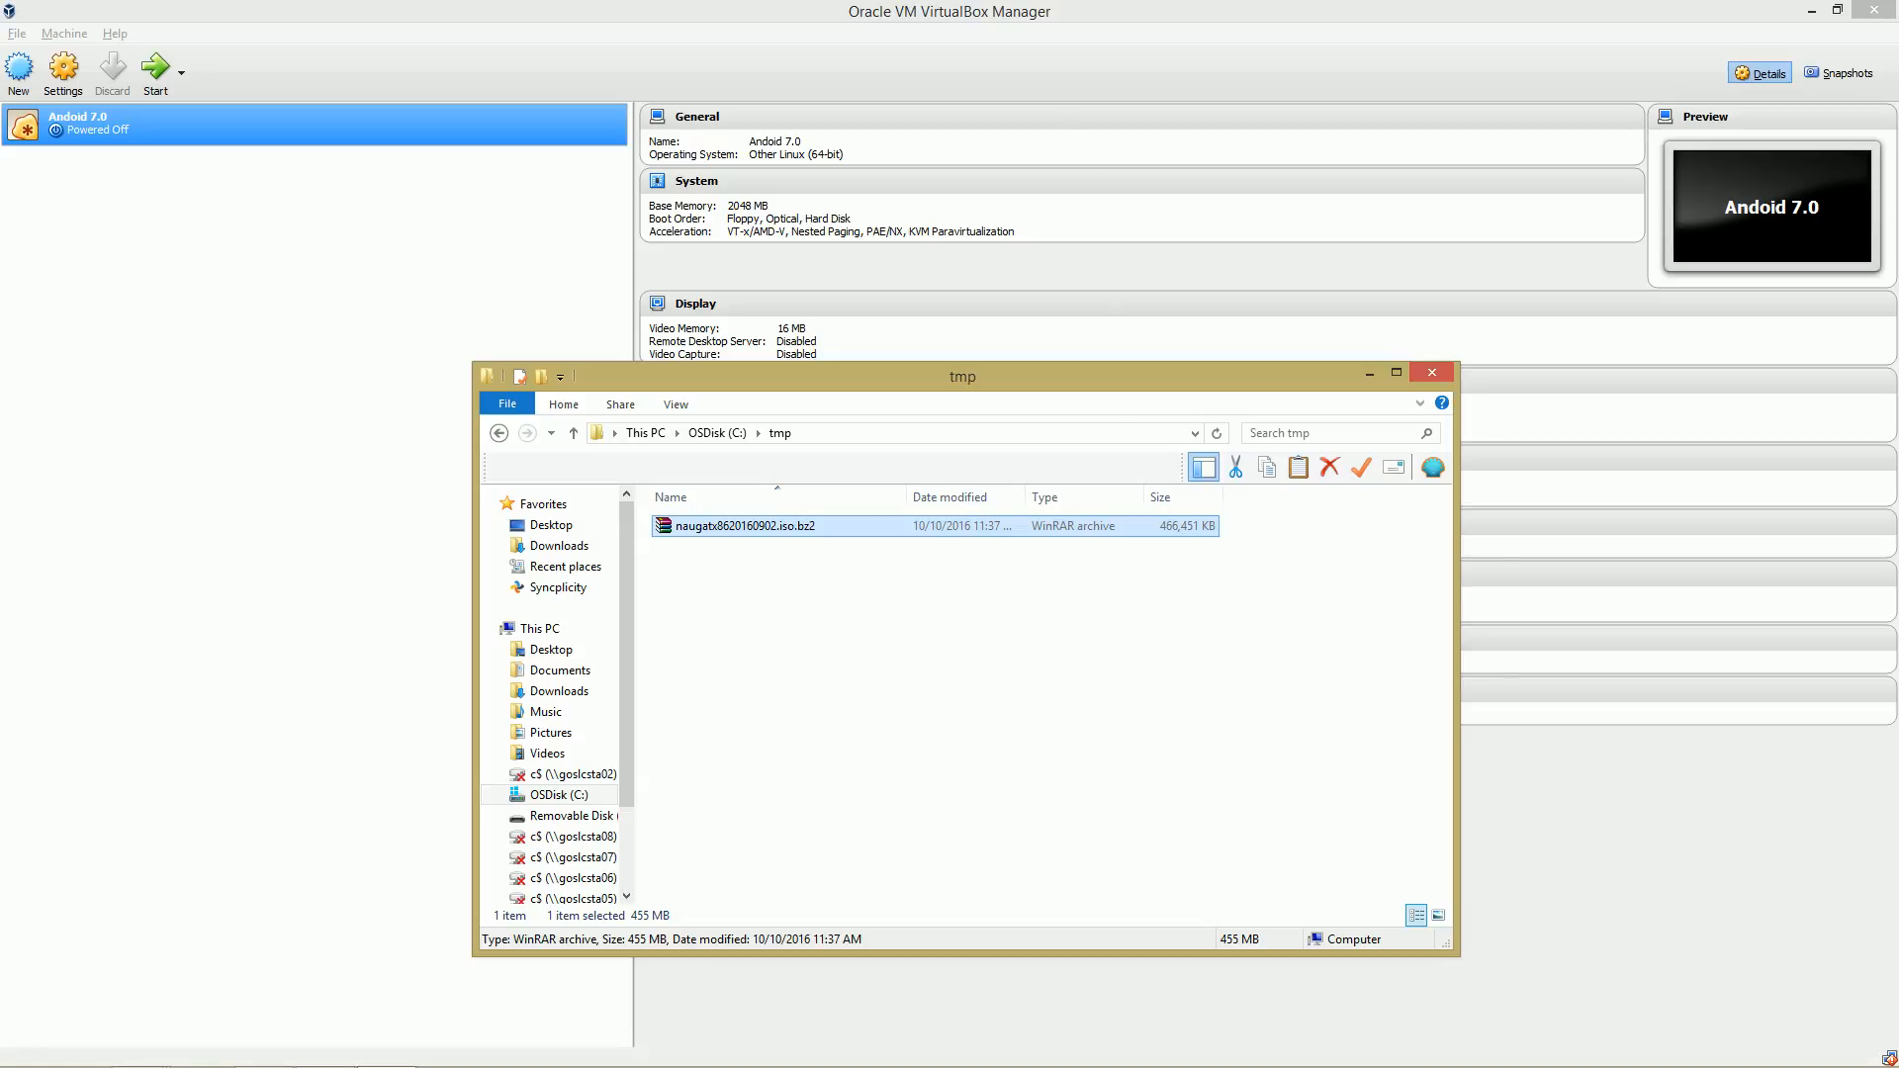
right_click(800, 526)
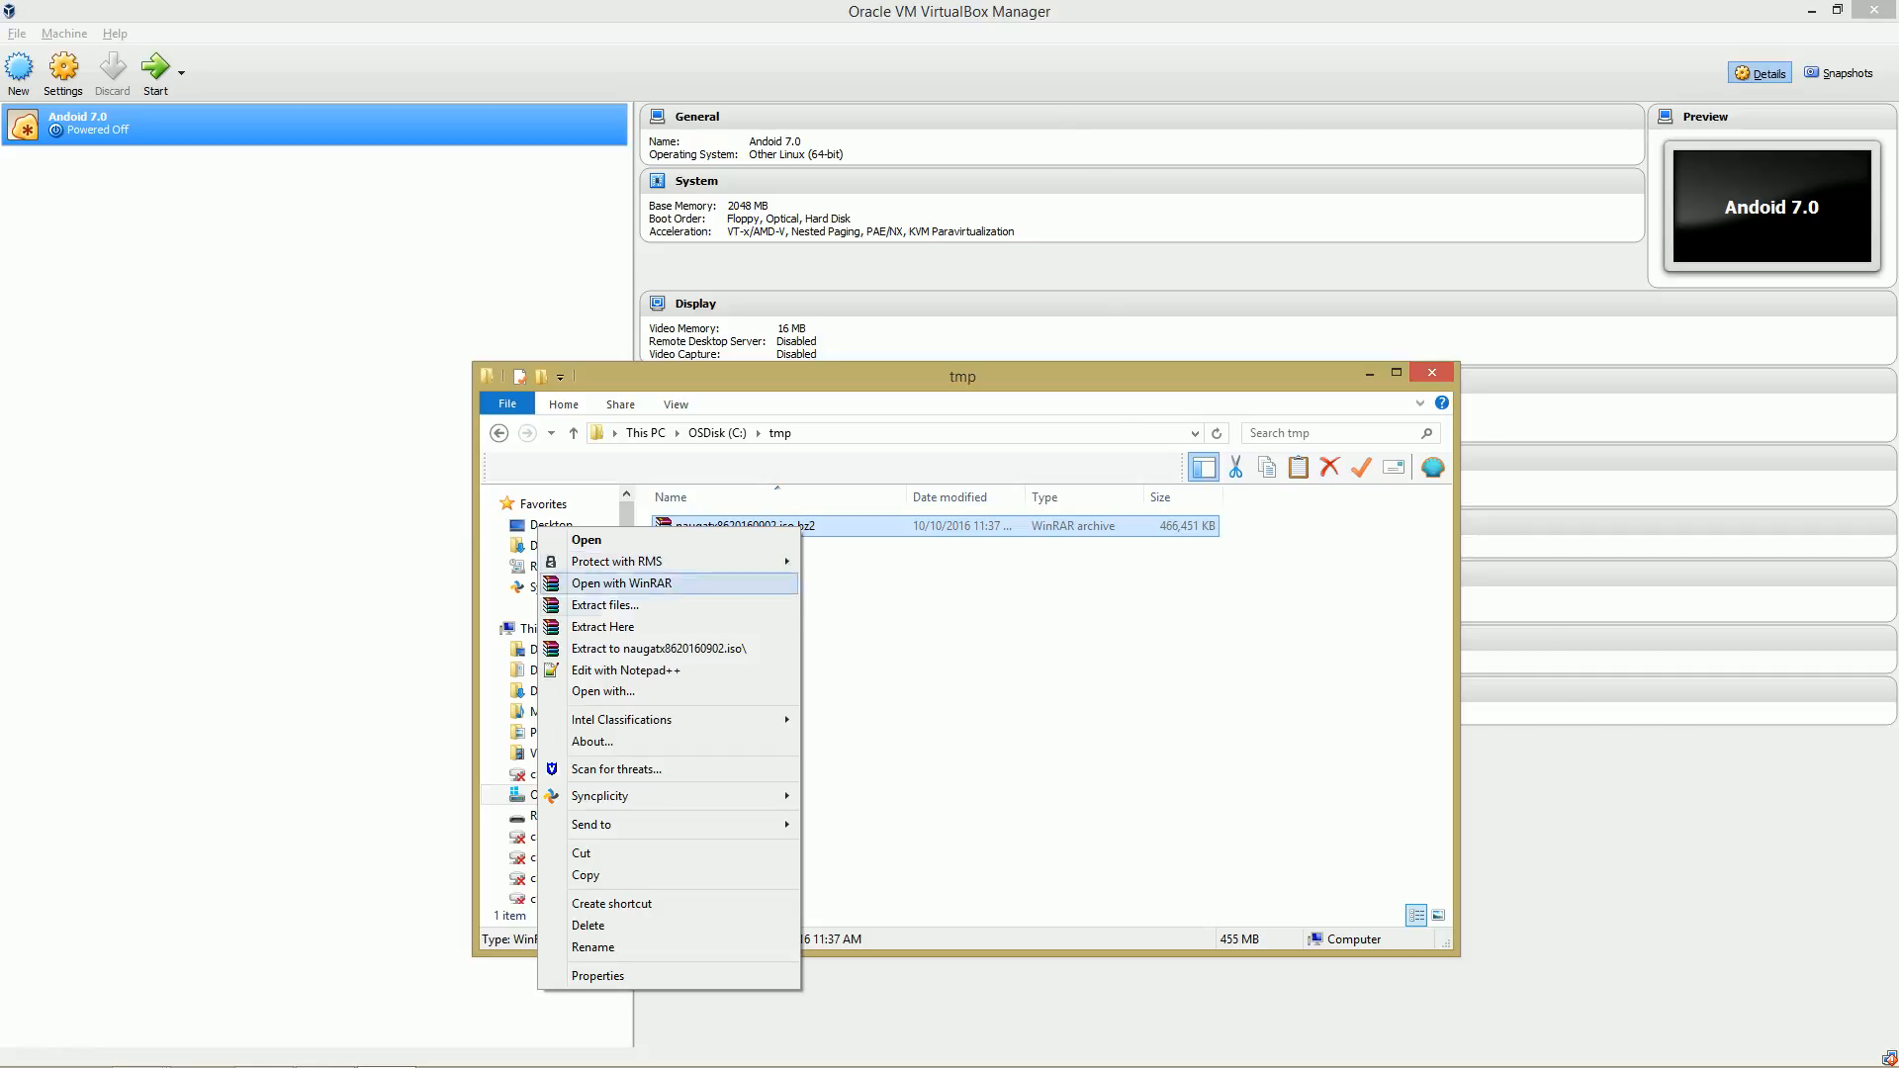
key("Return")
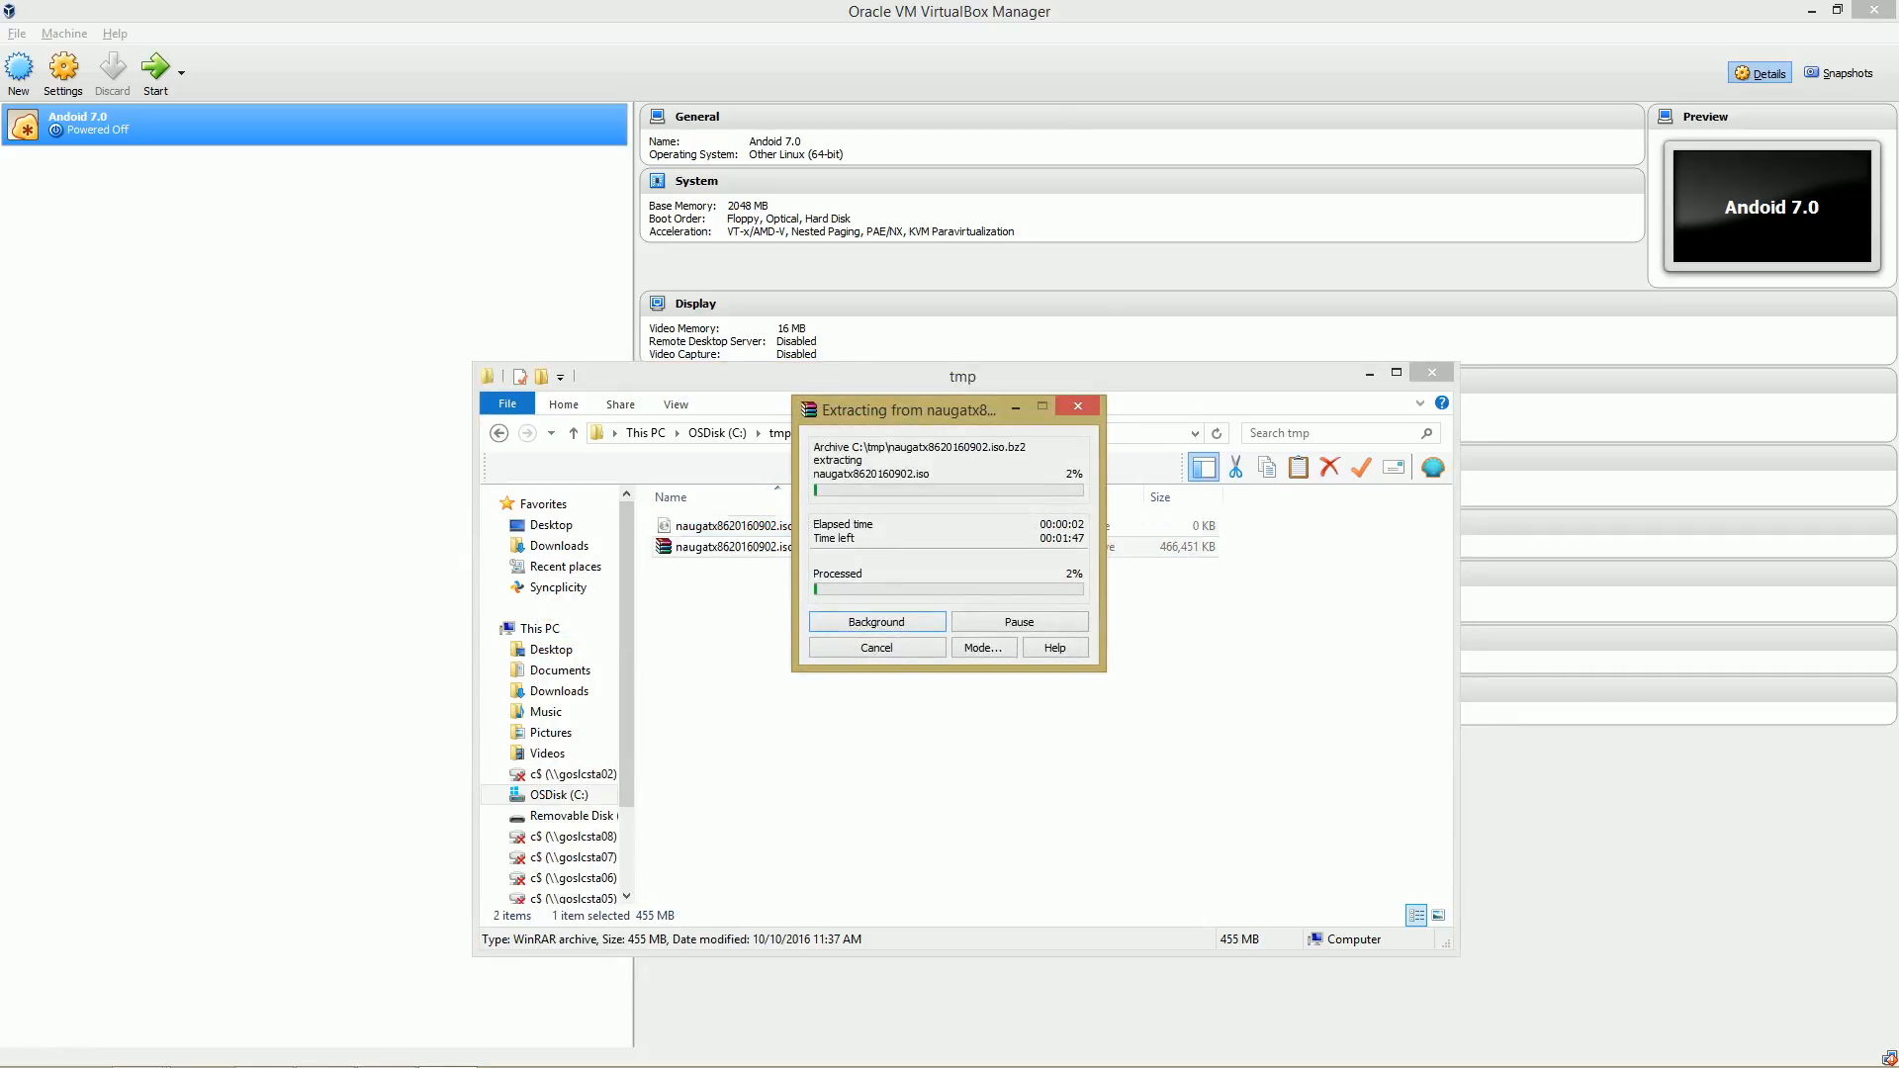
left_click_drag(908, 410, 1162, 418)
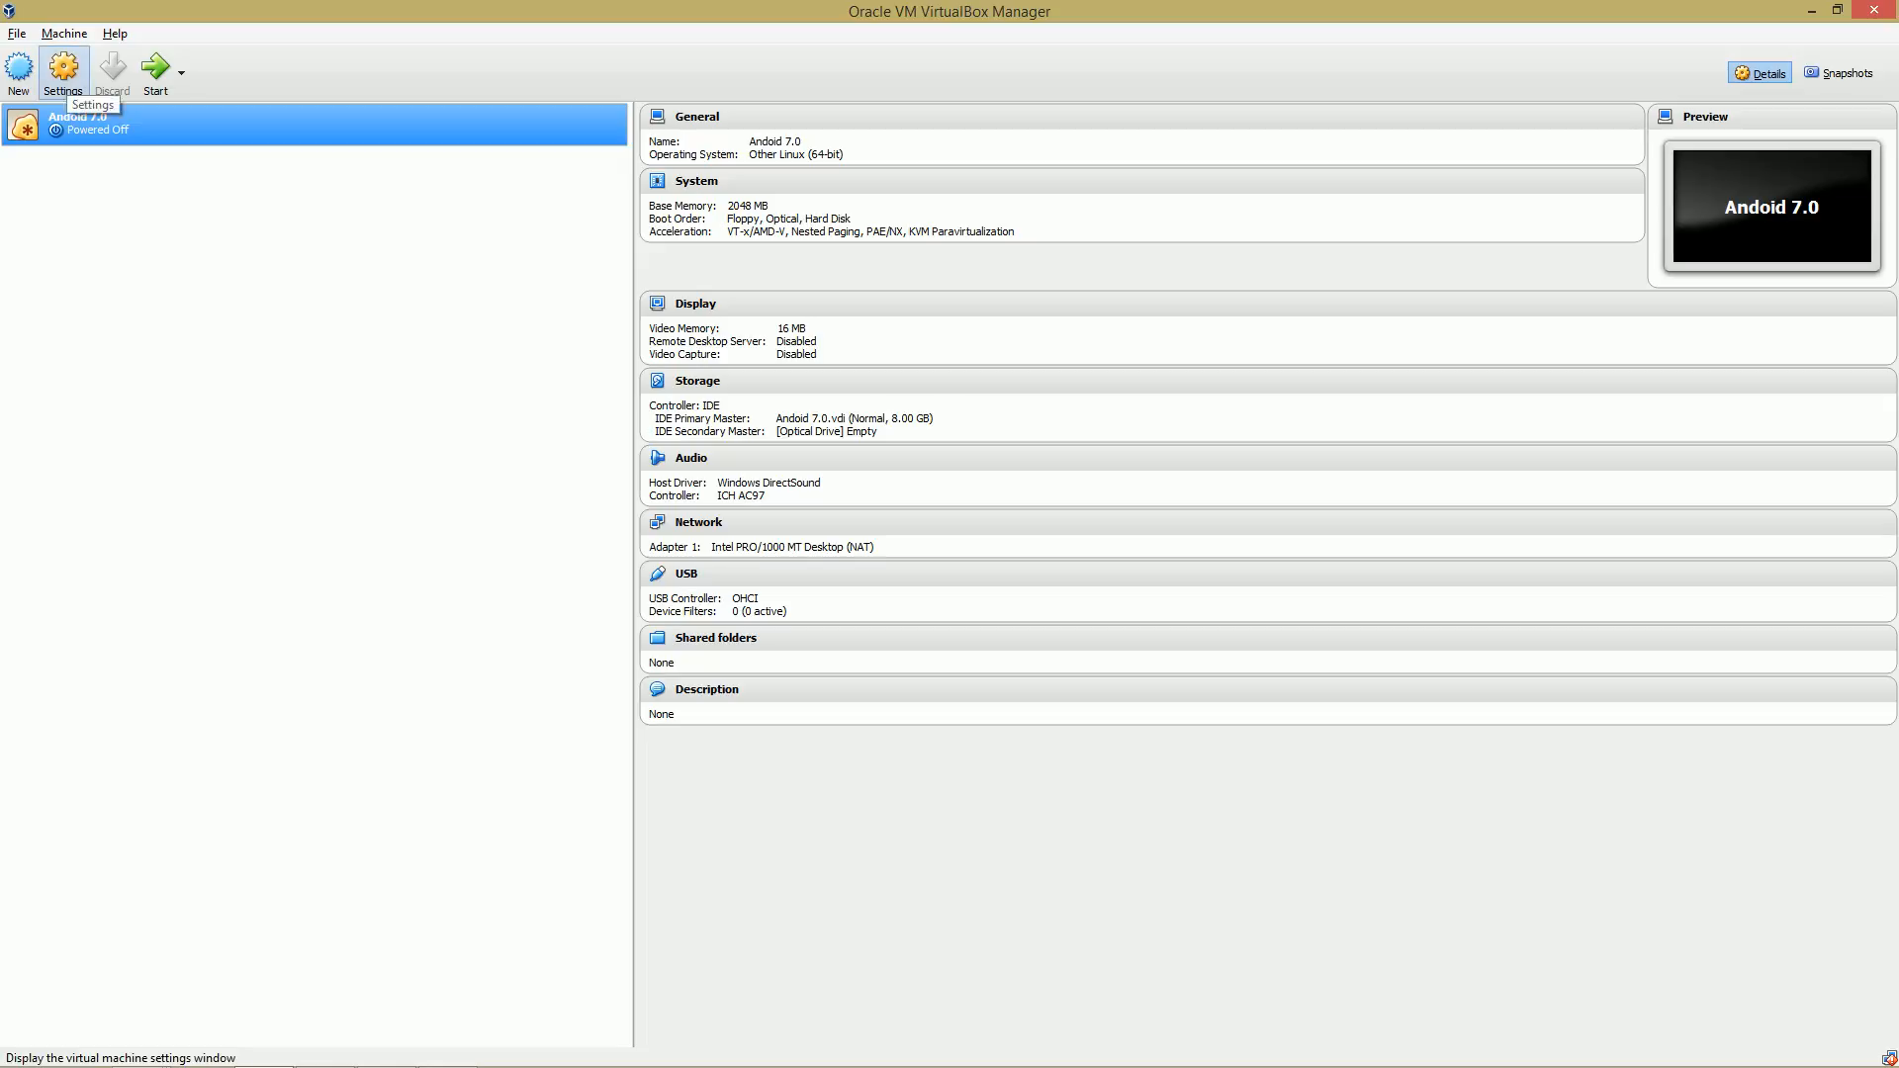
Open the virtual machine's settings and set the processor count to 2 CPUs.
left_click(62, 77)
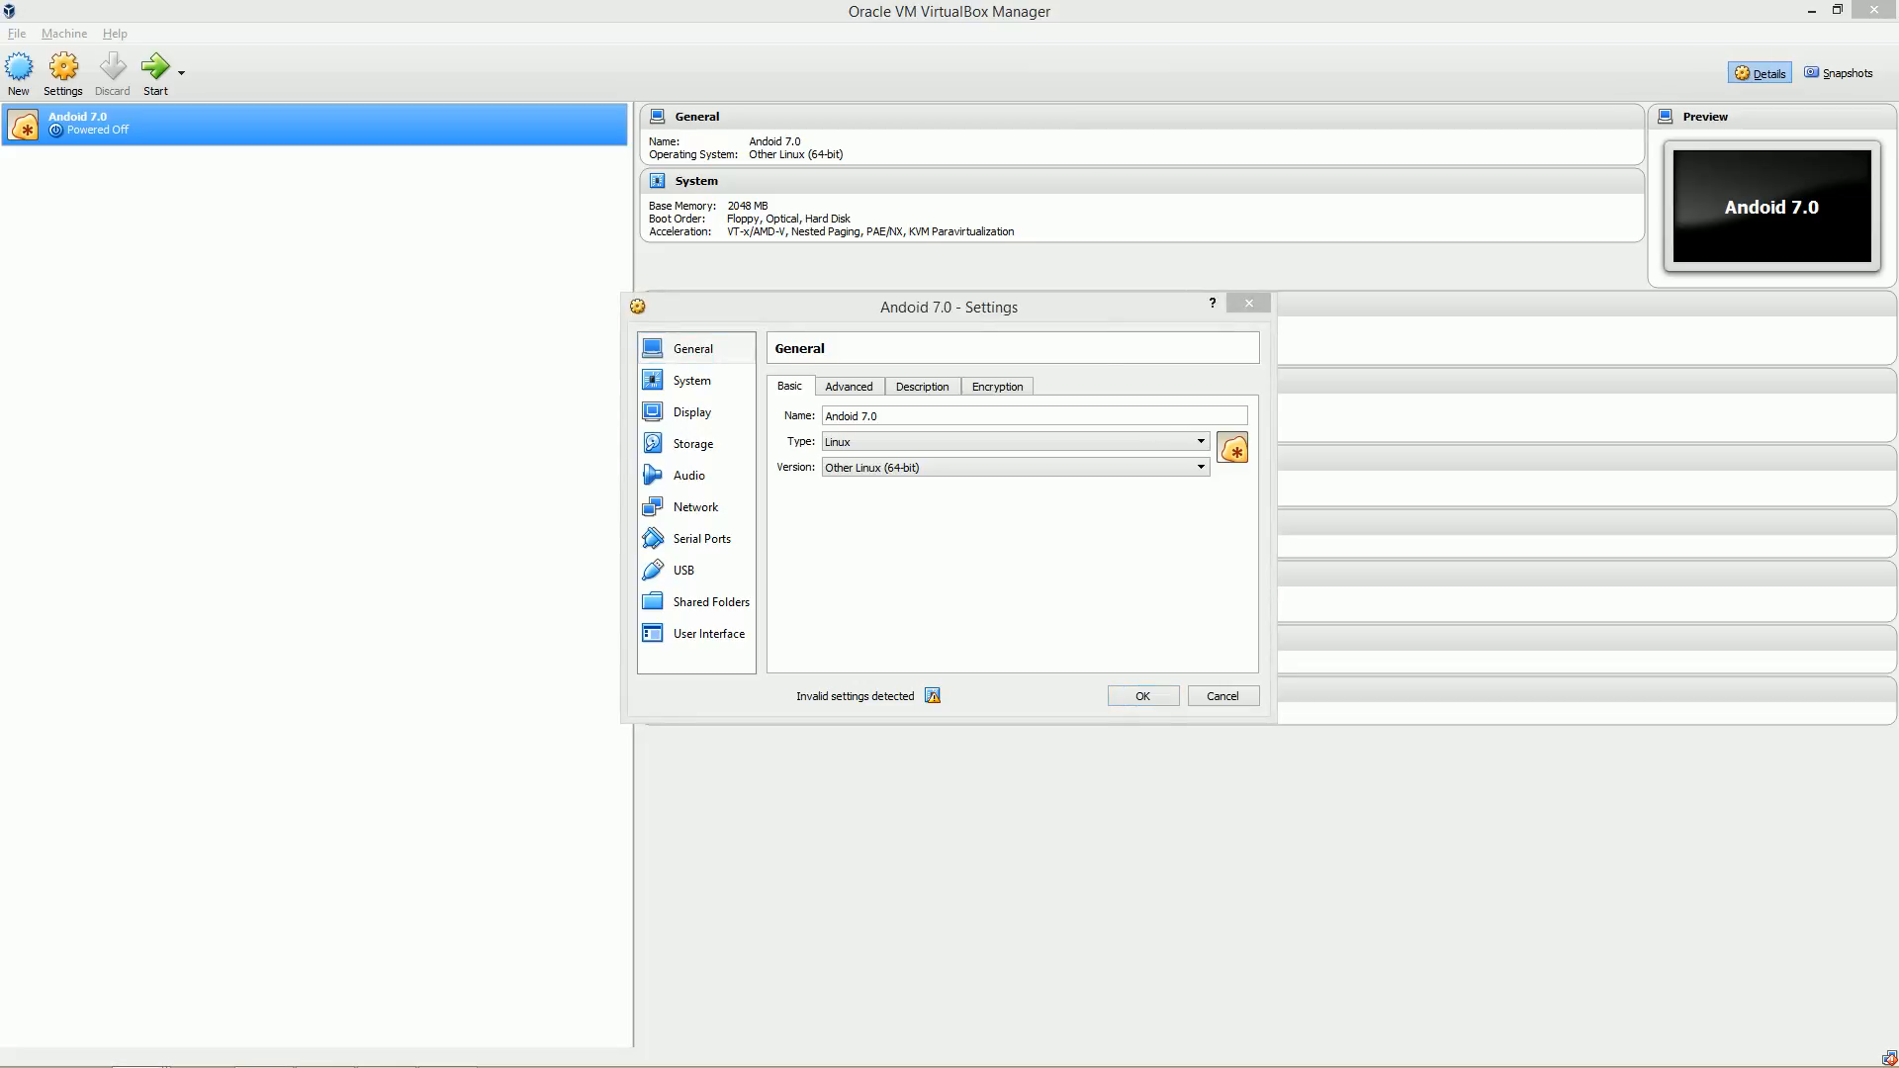
left_click(692, 380)
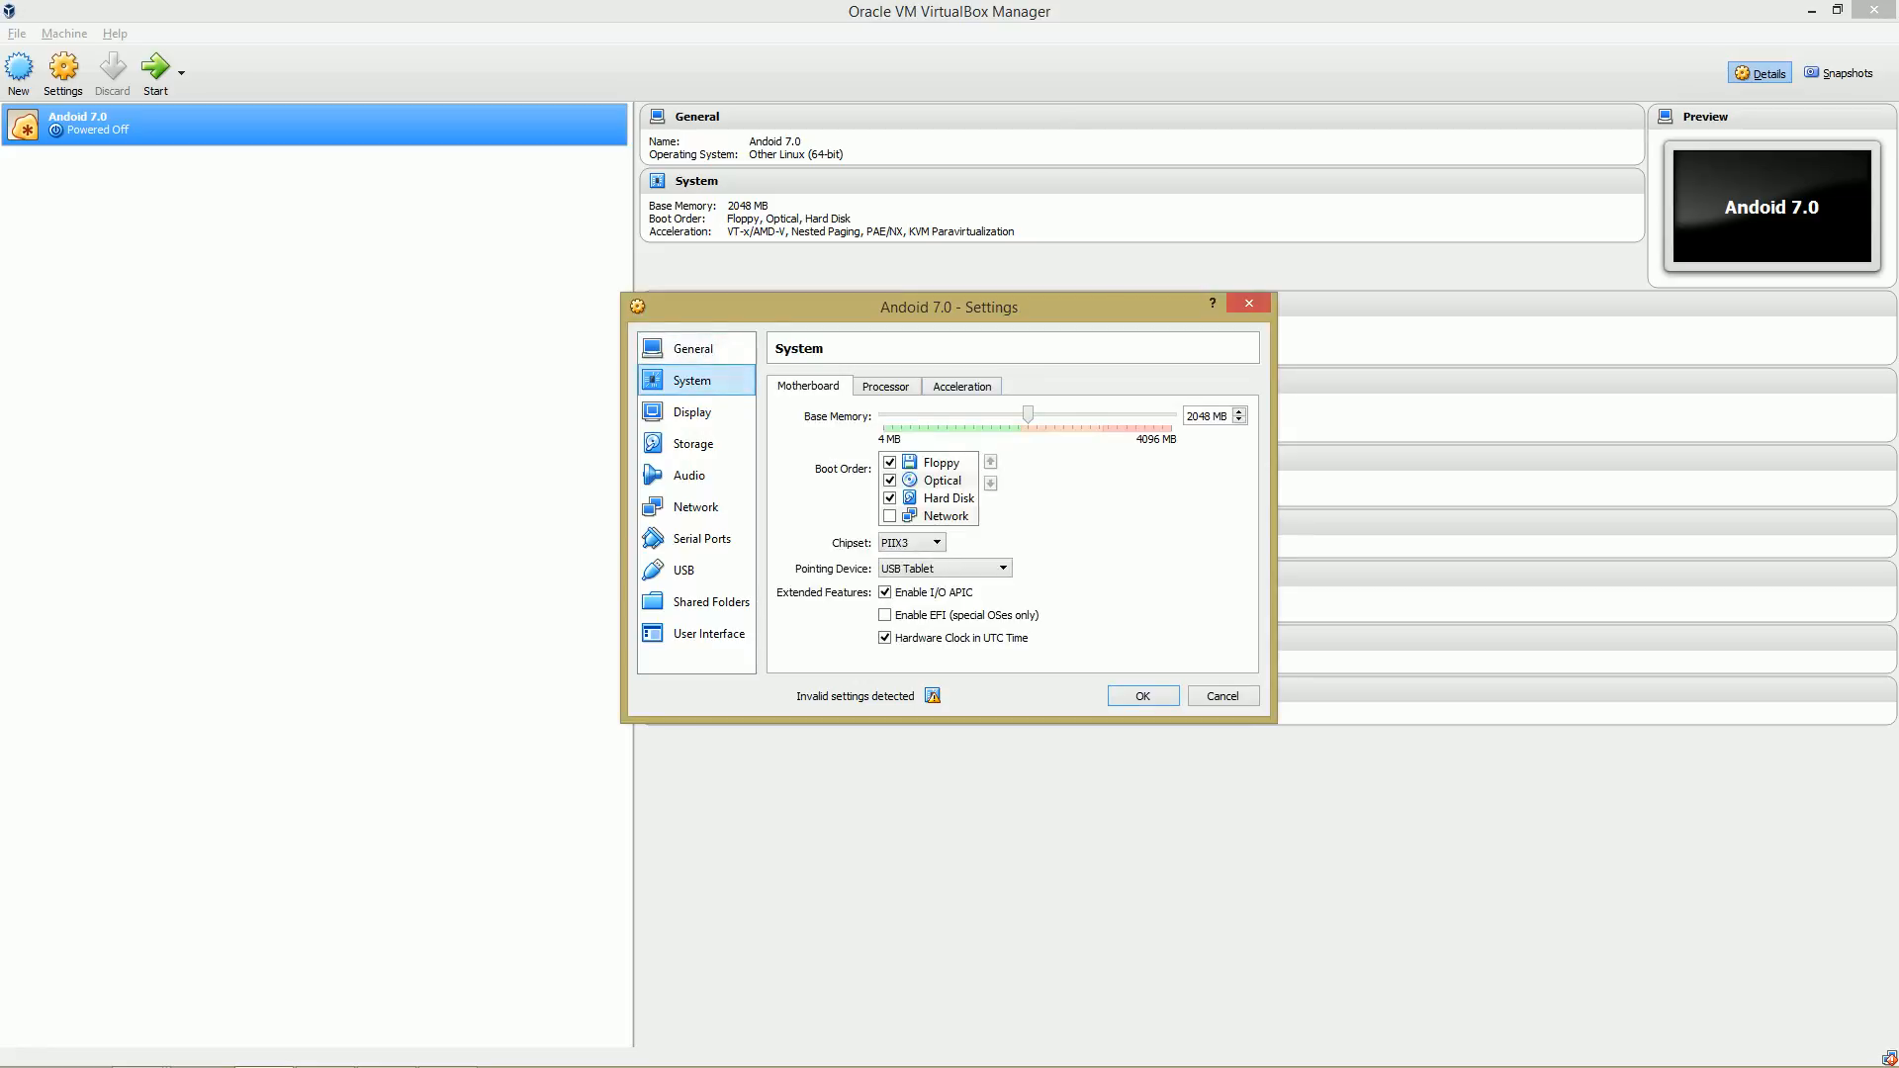
left_click(885, 387)
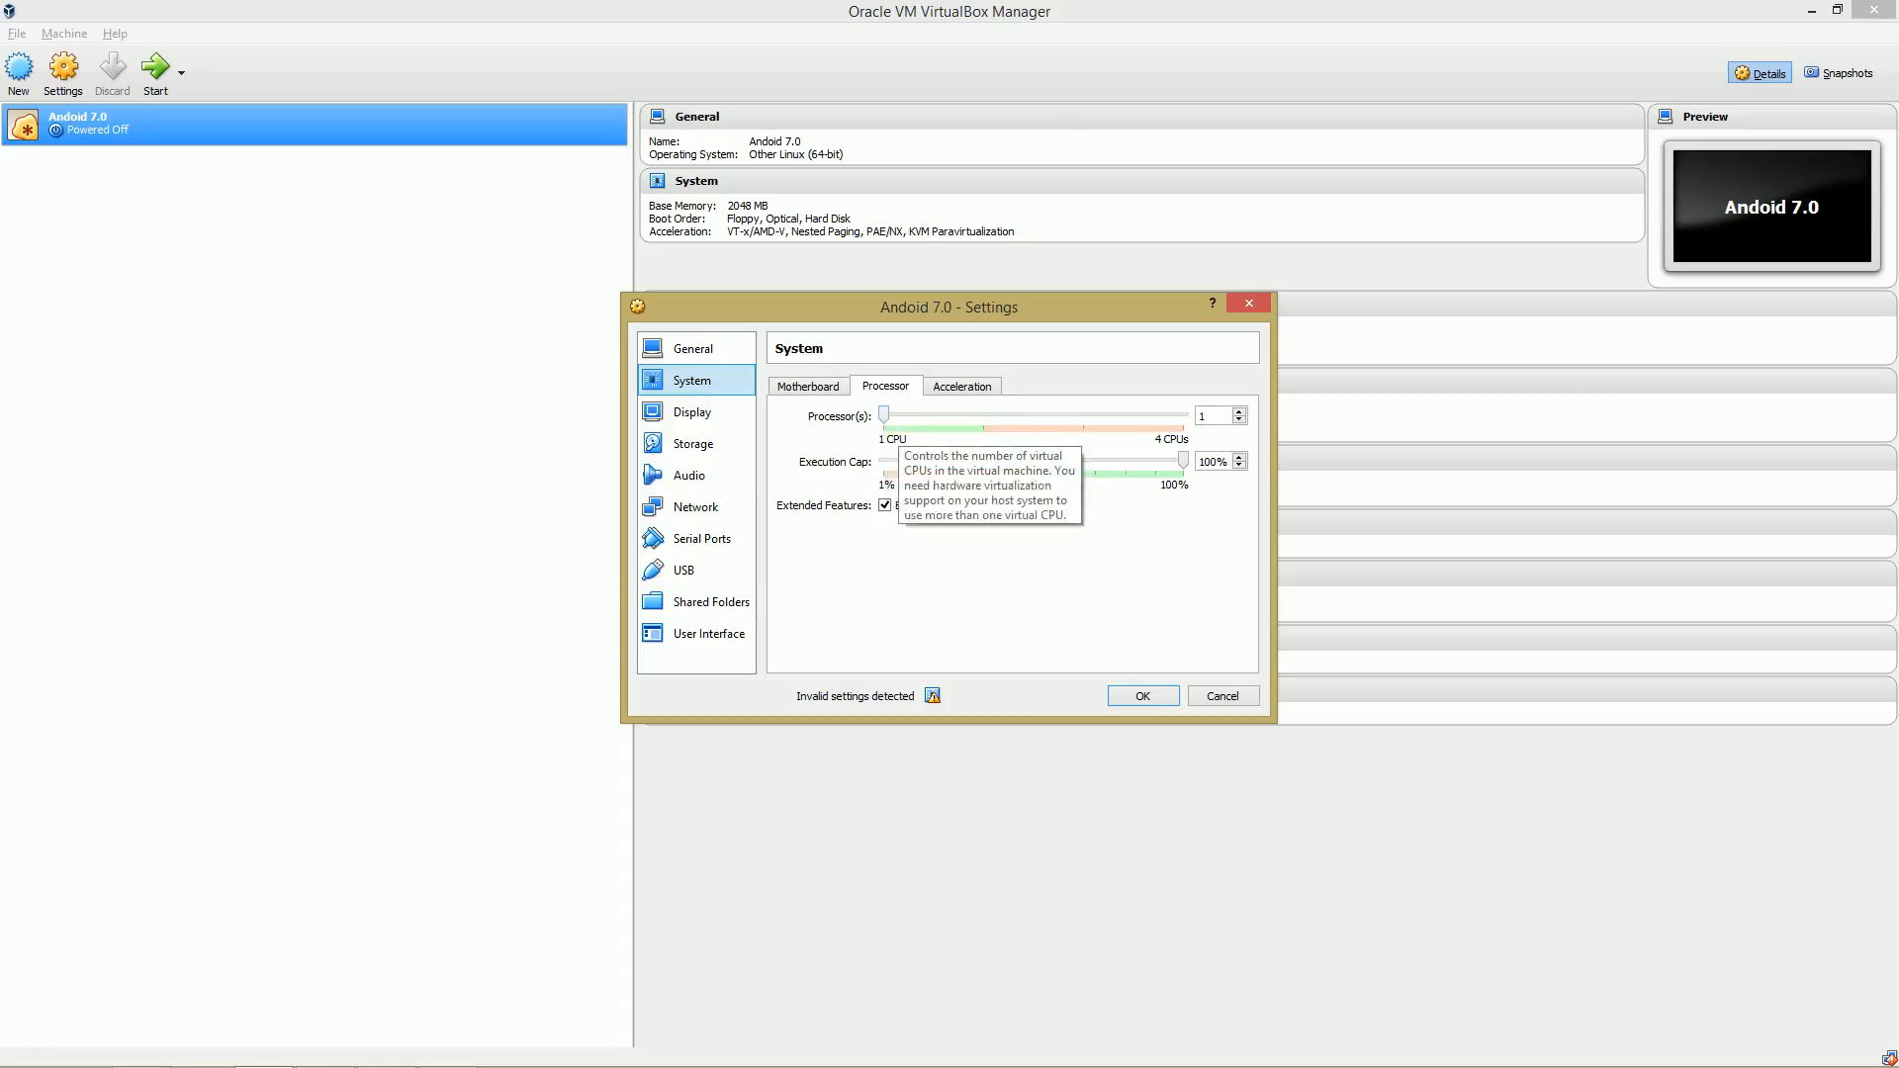
left_click_drag(884, 416, 983, 416)
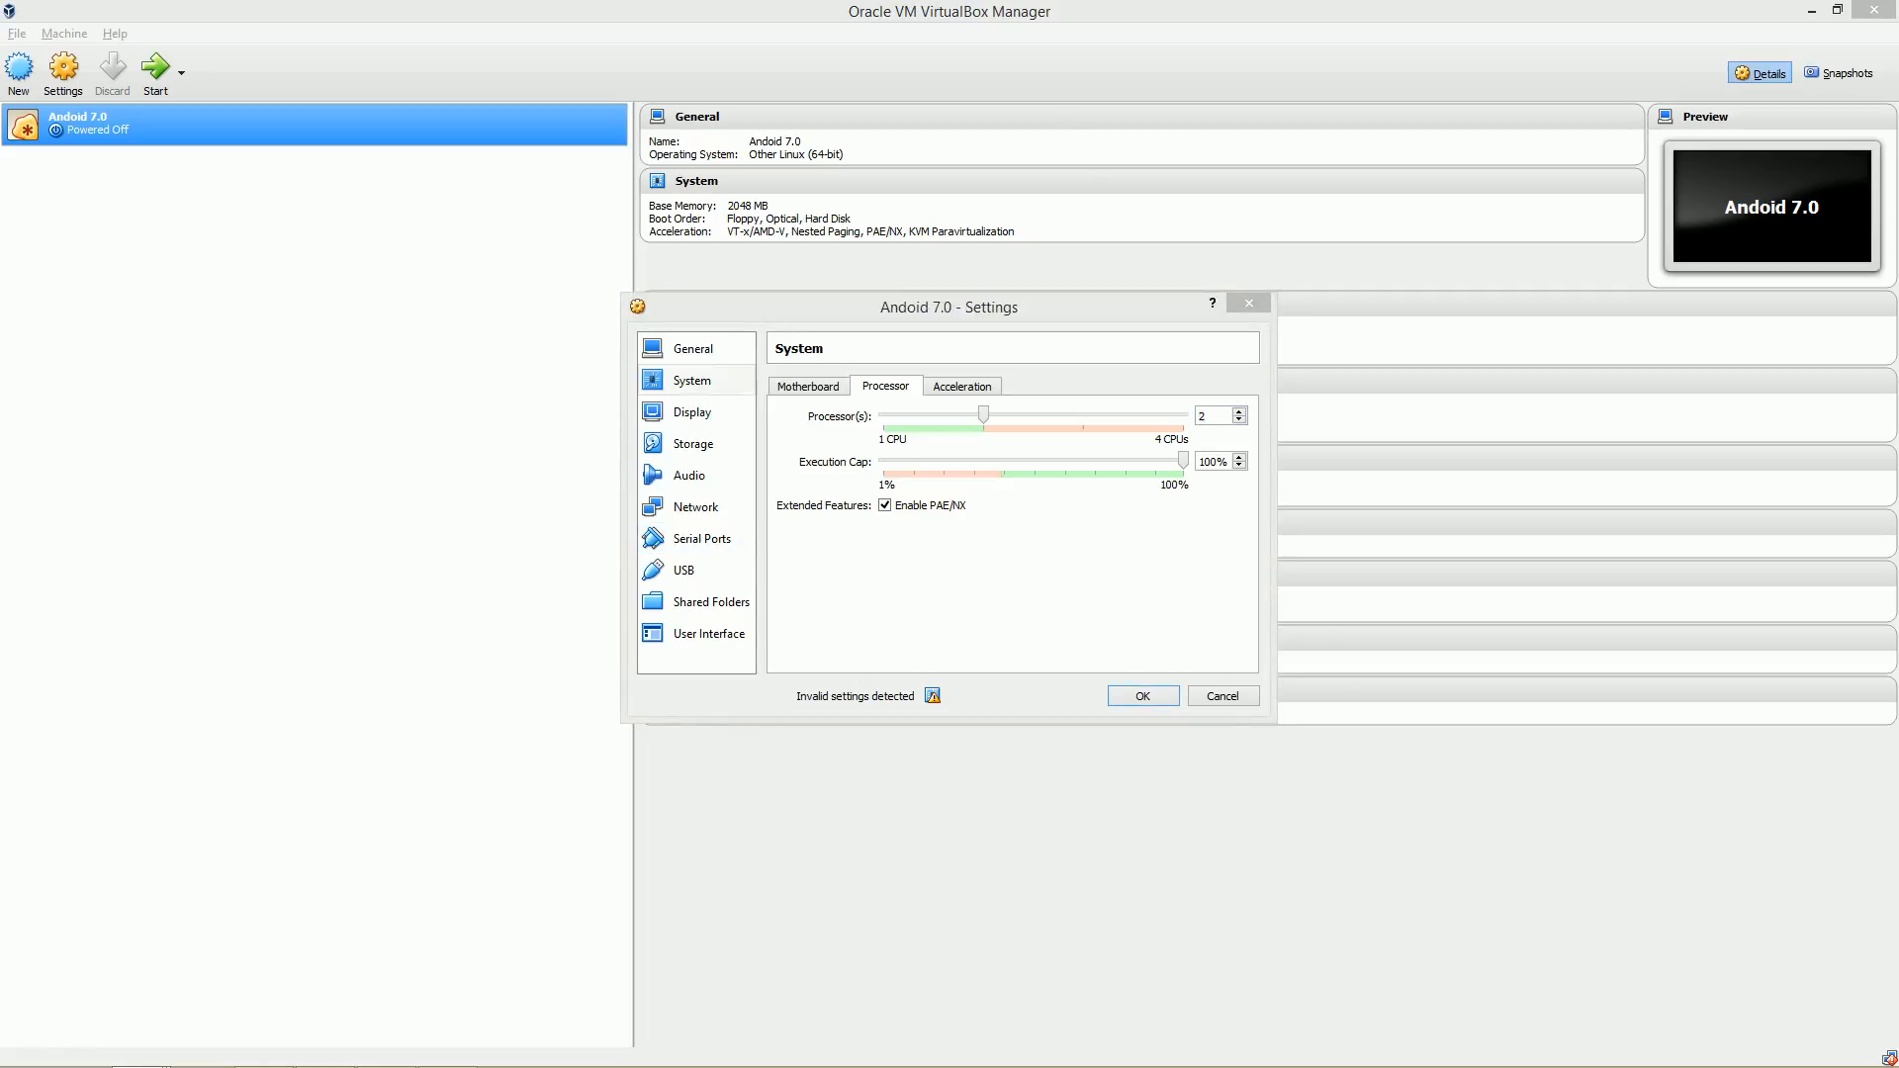
Set the display's video memory to 128 MB.
left_click(693, 412)
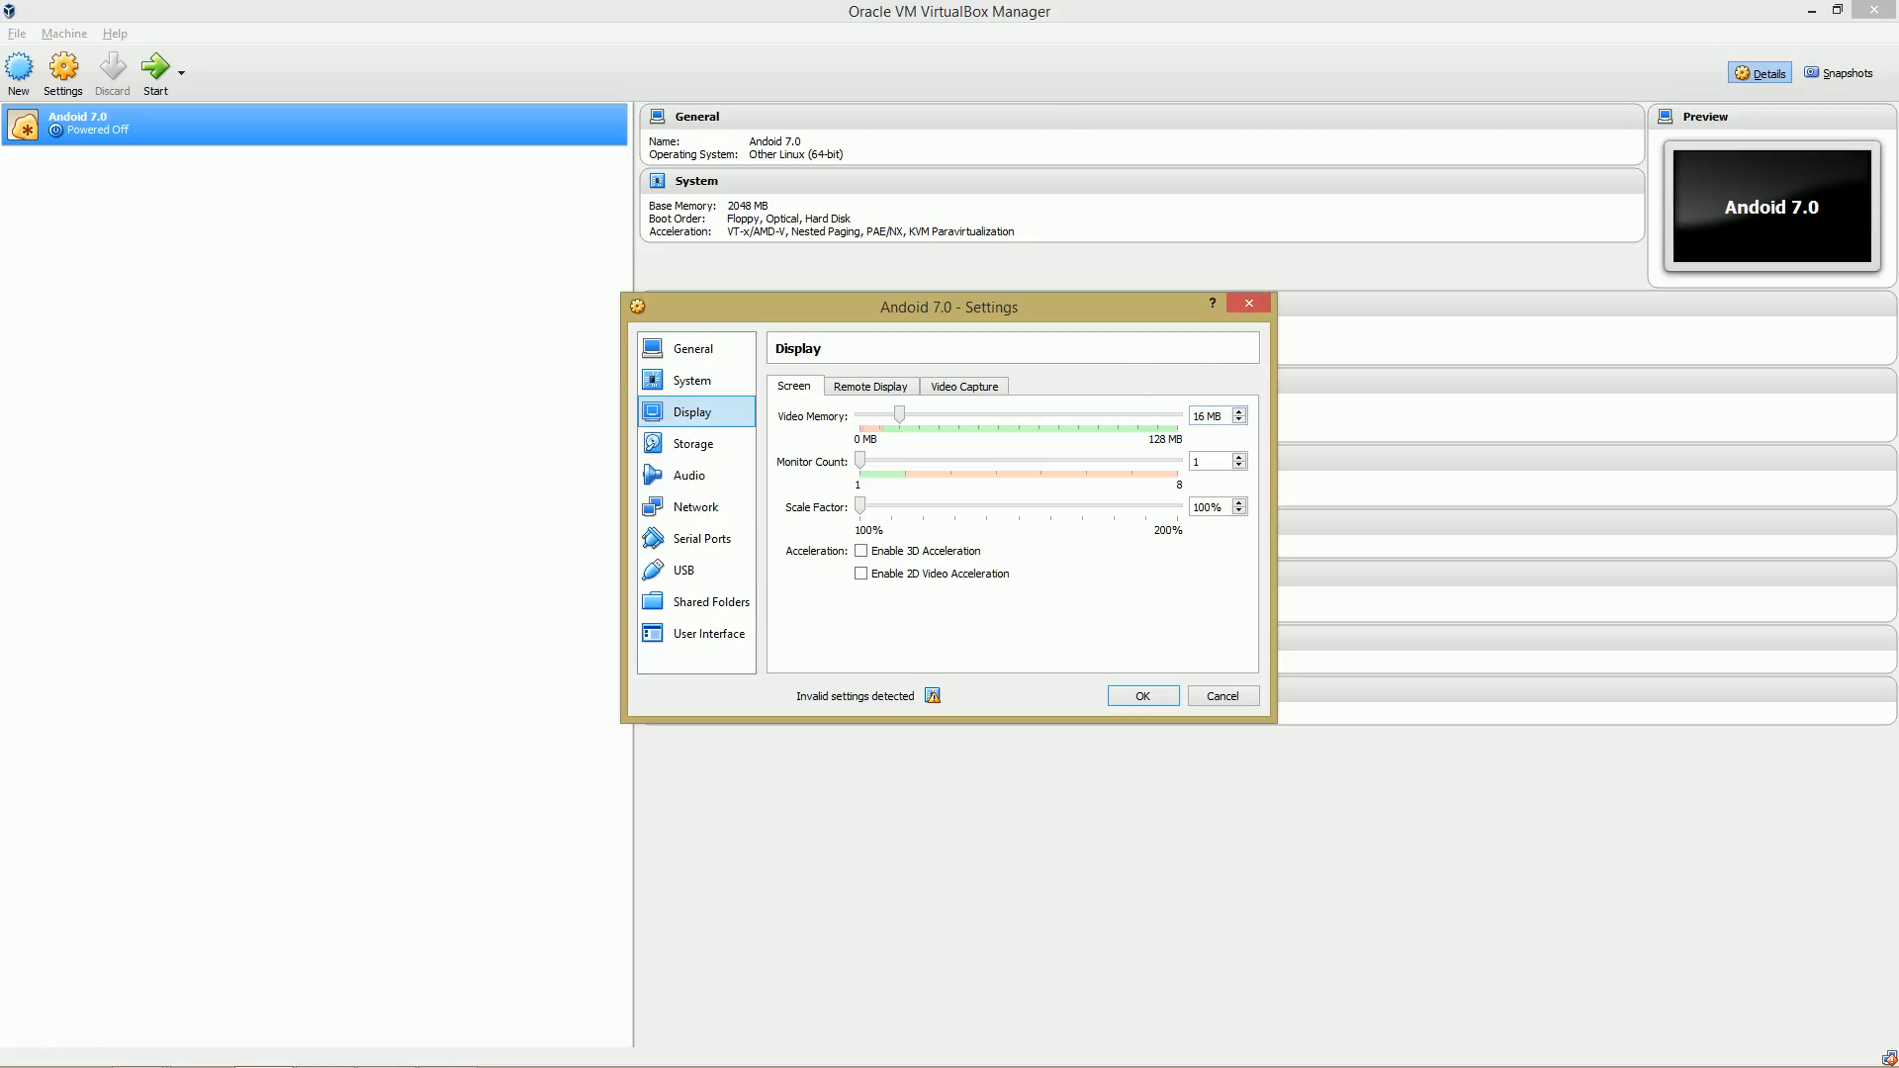
left_click_drag(899, 415, 1177, 416)
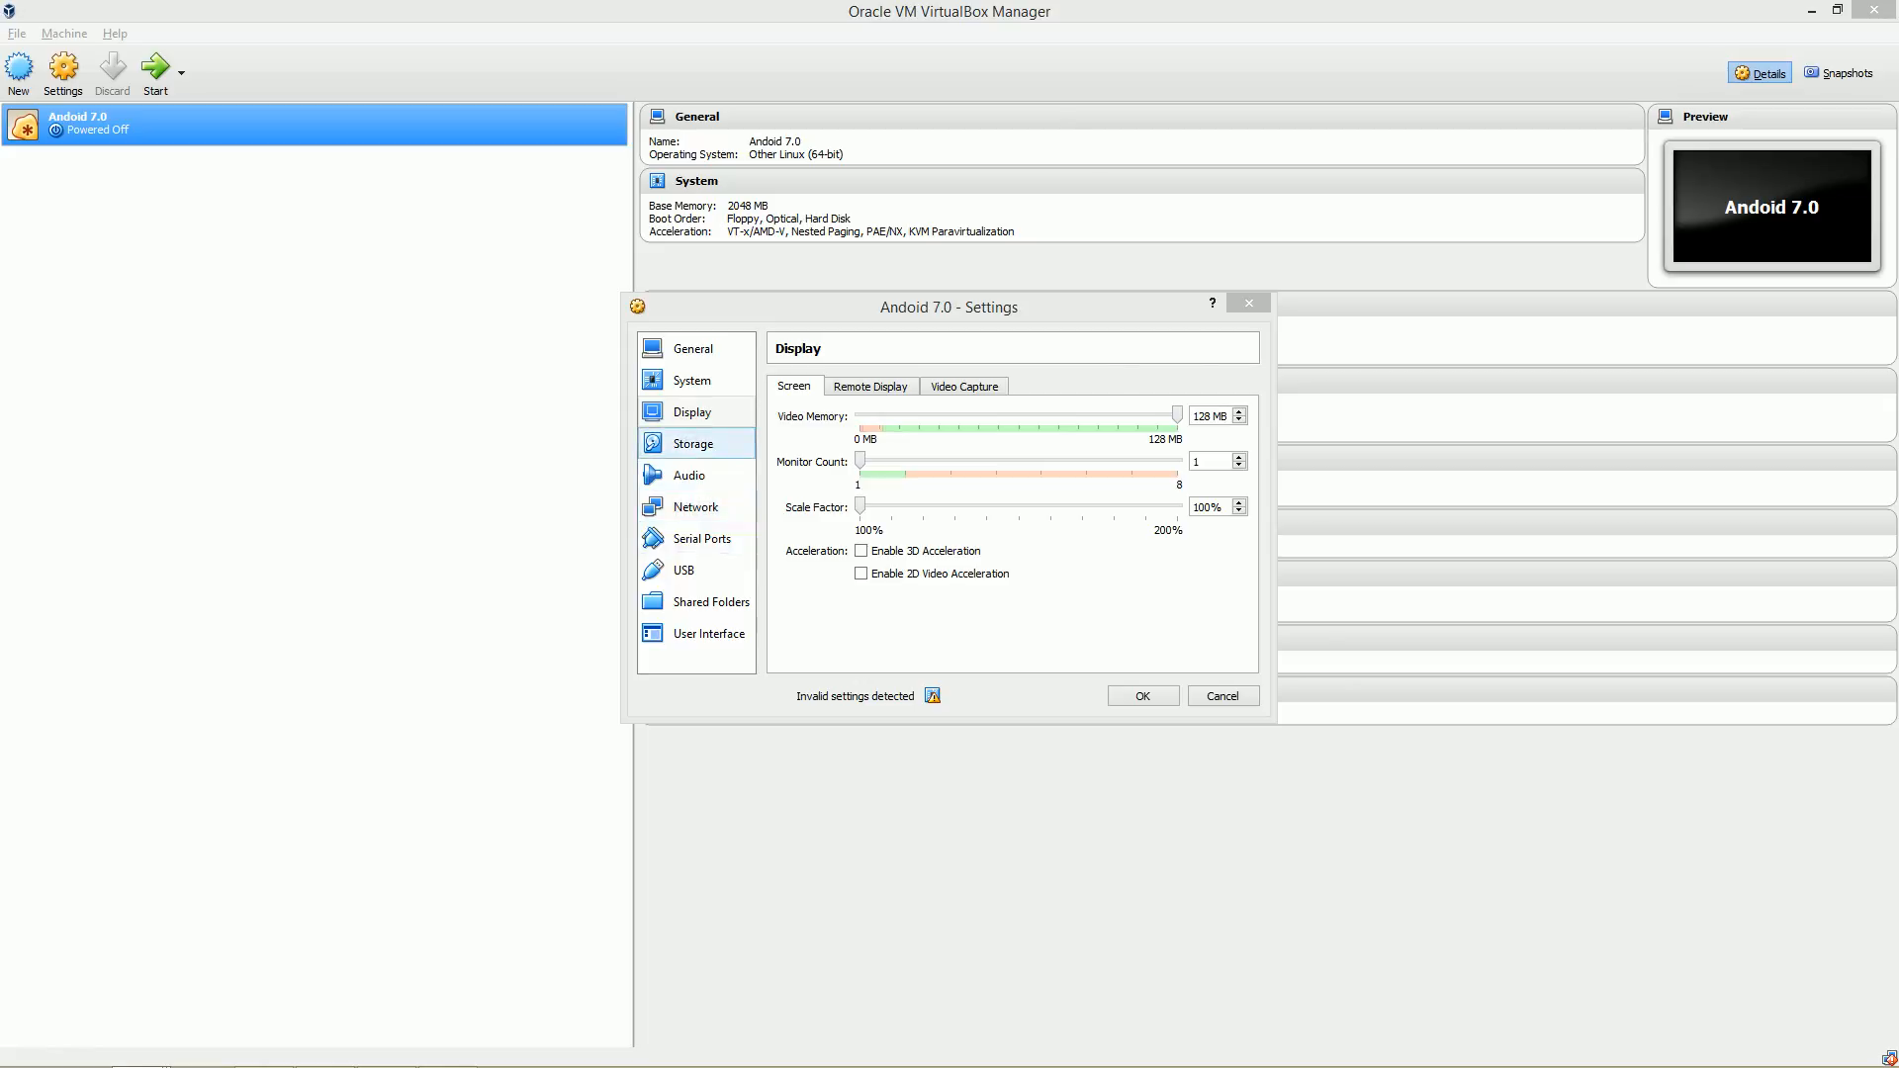
Remove the existing IDE storage controller and add a fresh IDE controller.
left_click(693, 443)
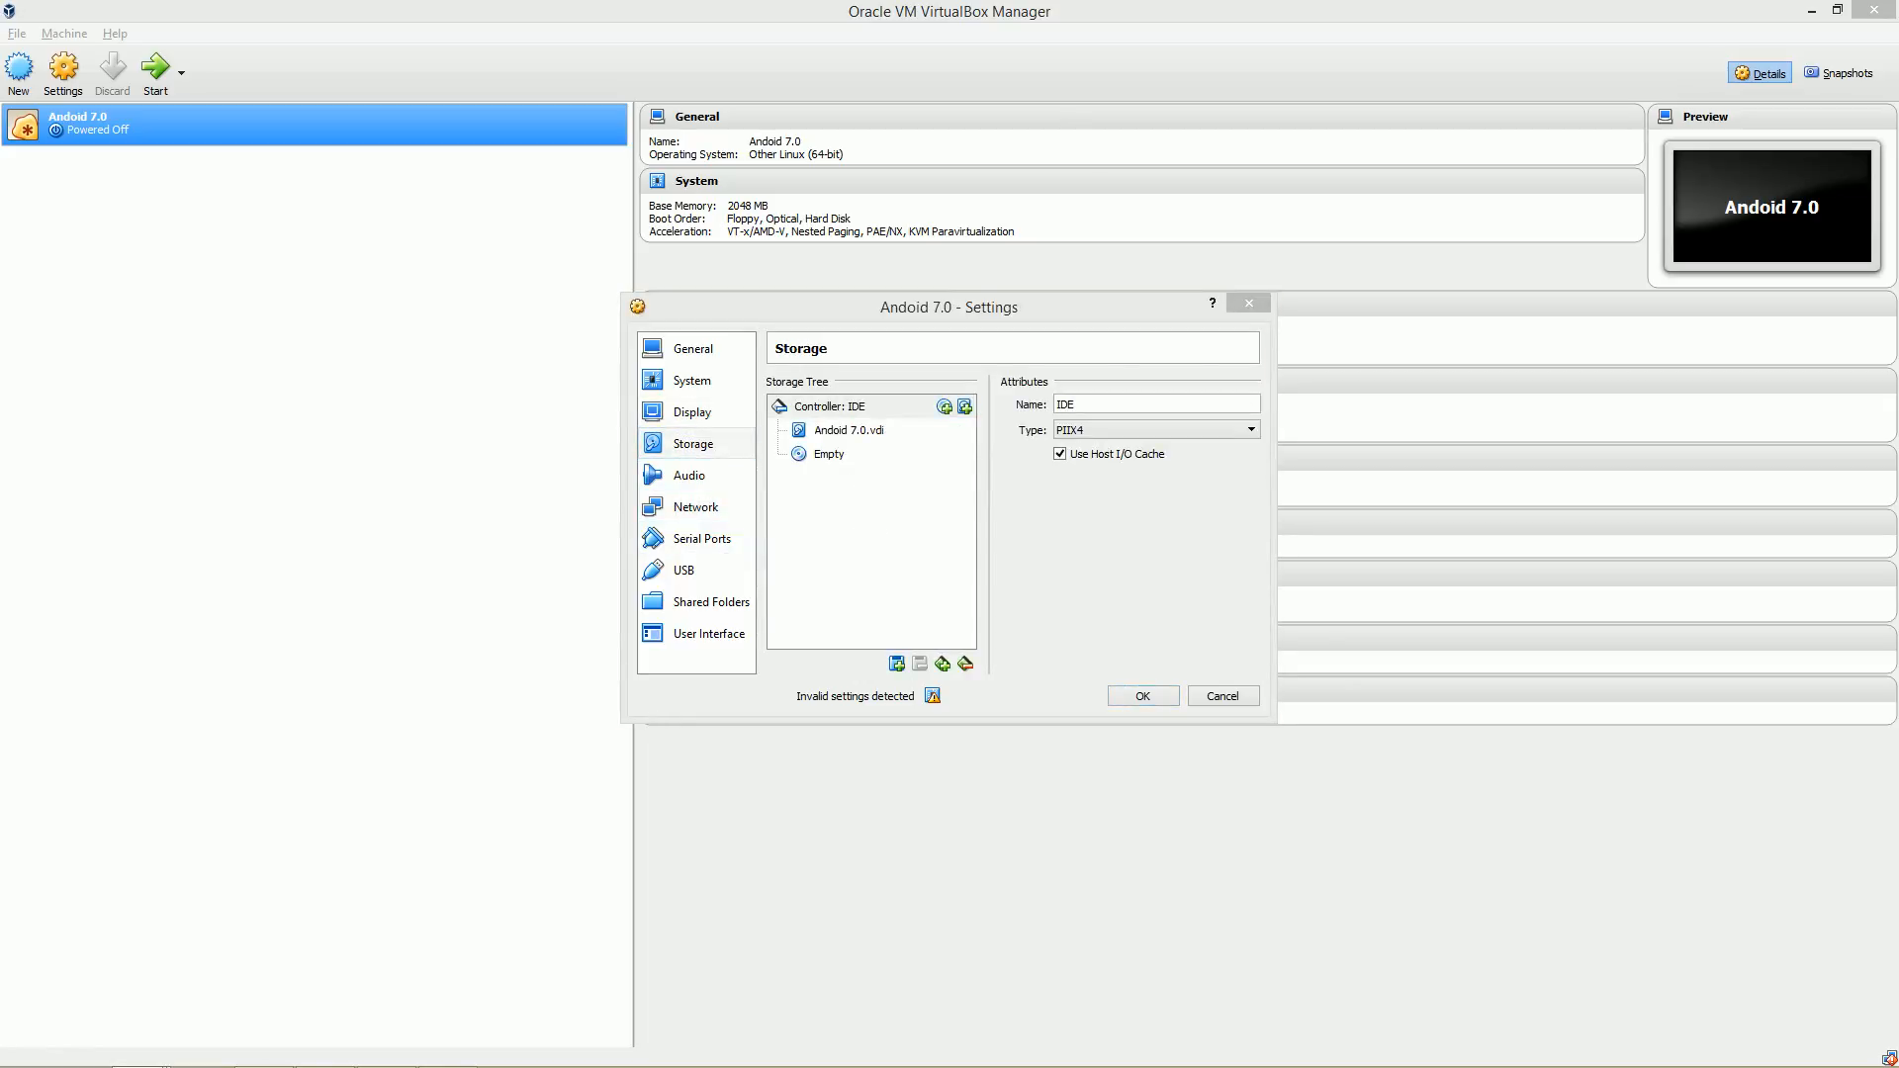
left_click(830, 407)
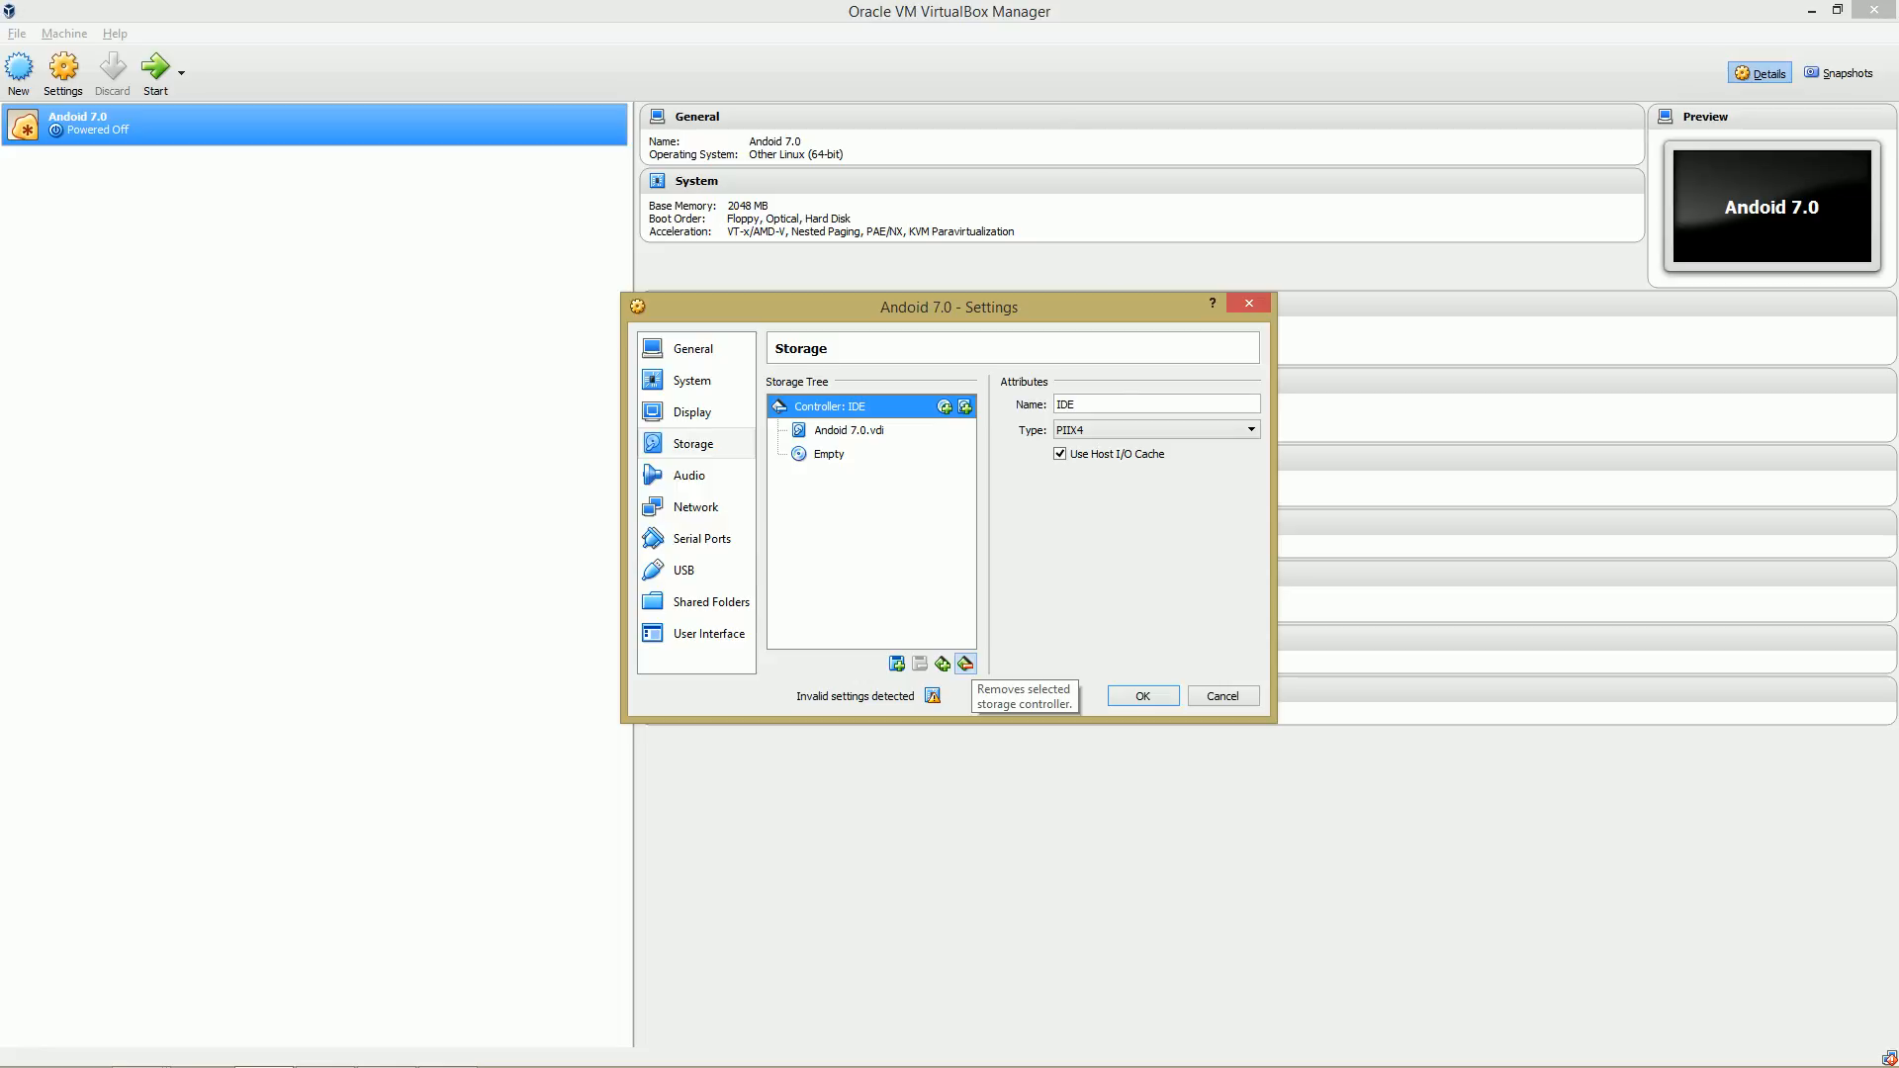
left_click(966, 664)
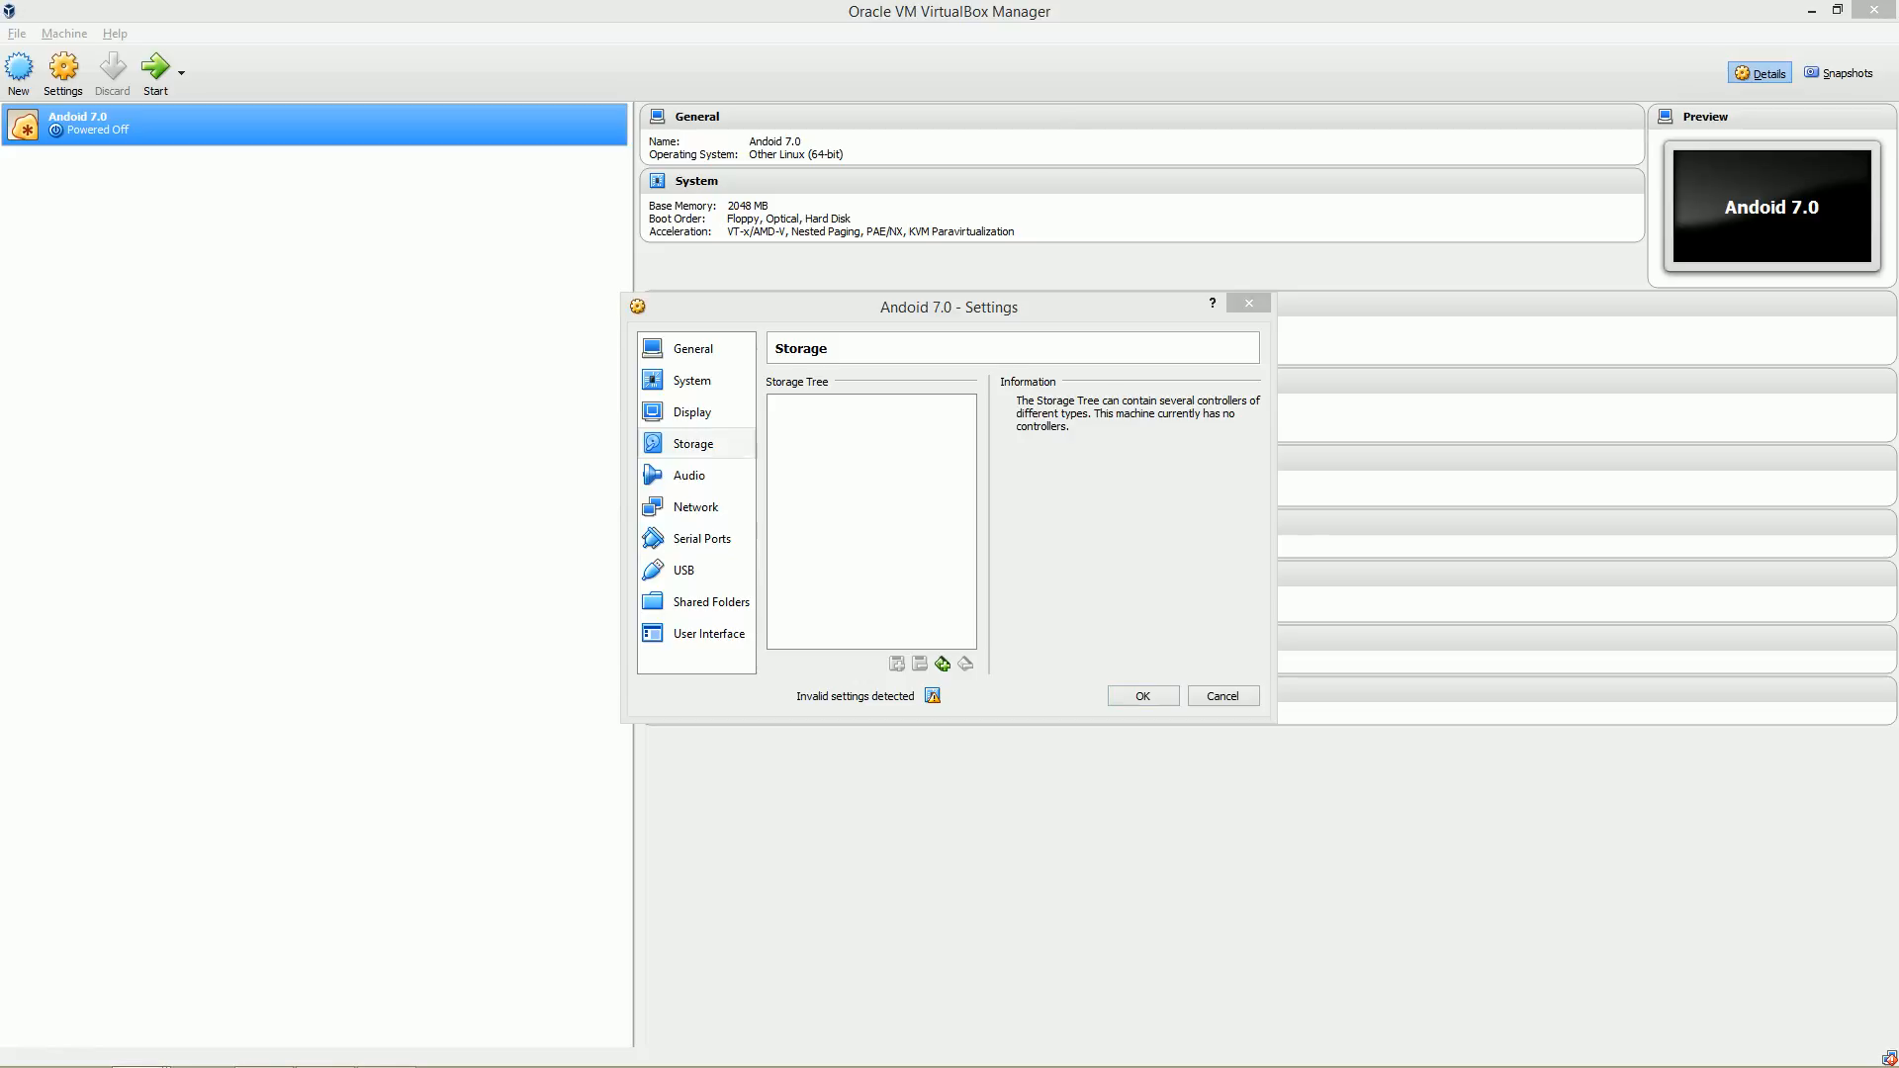
left_click(863, 616)
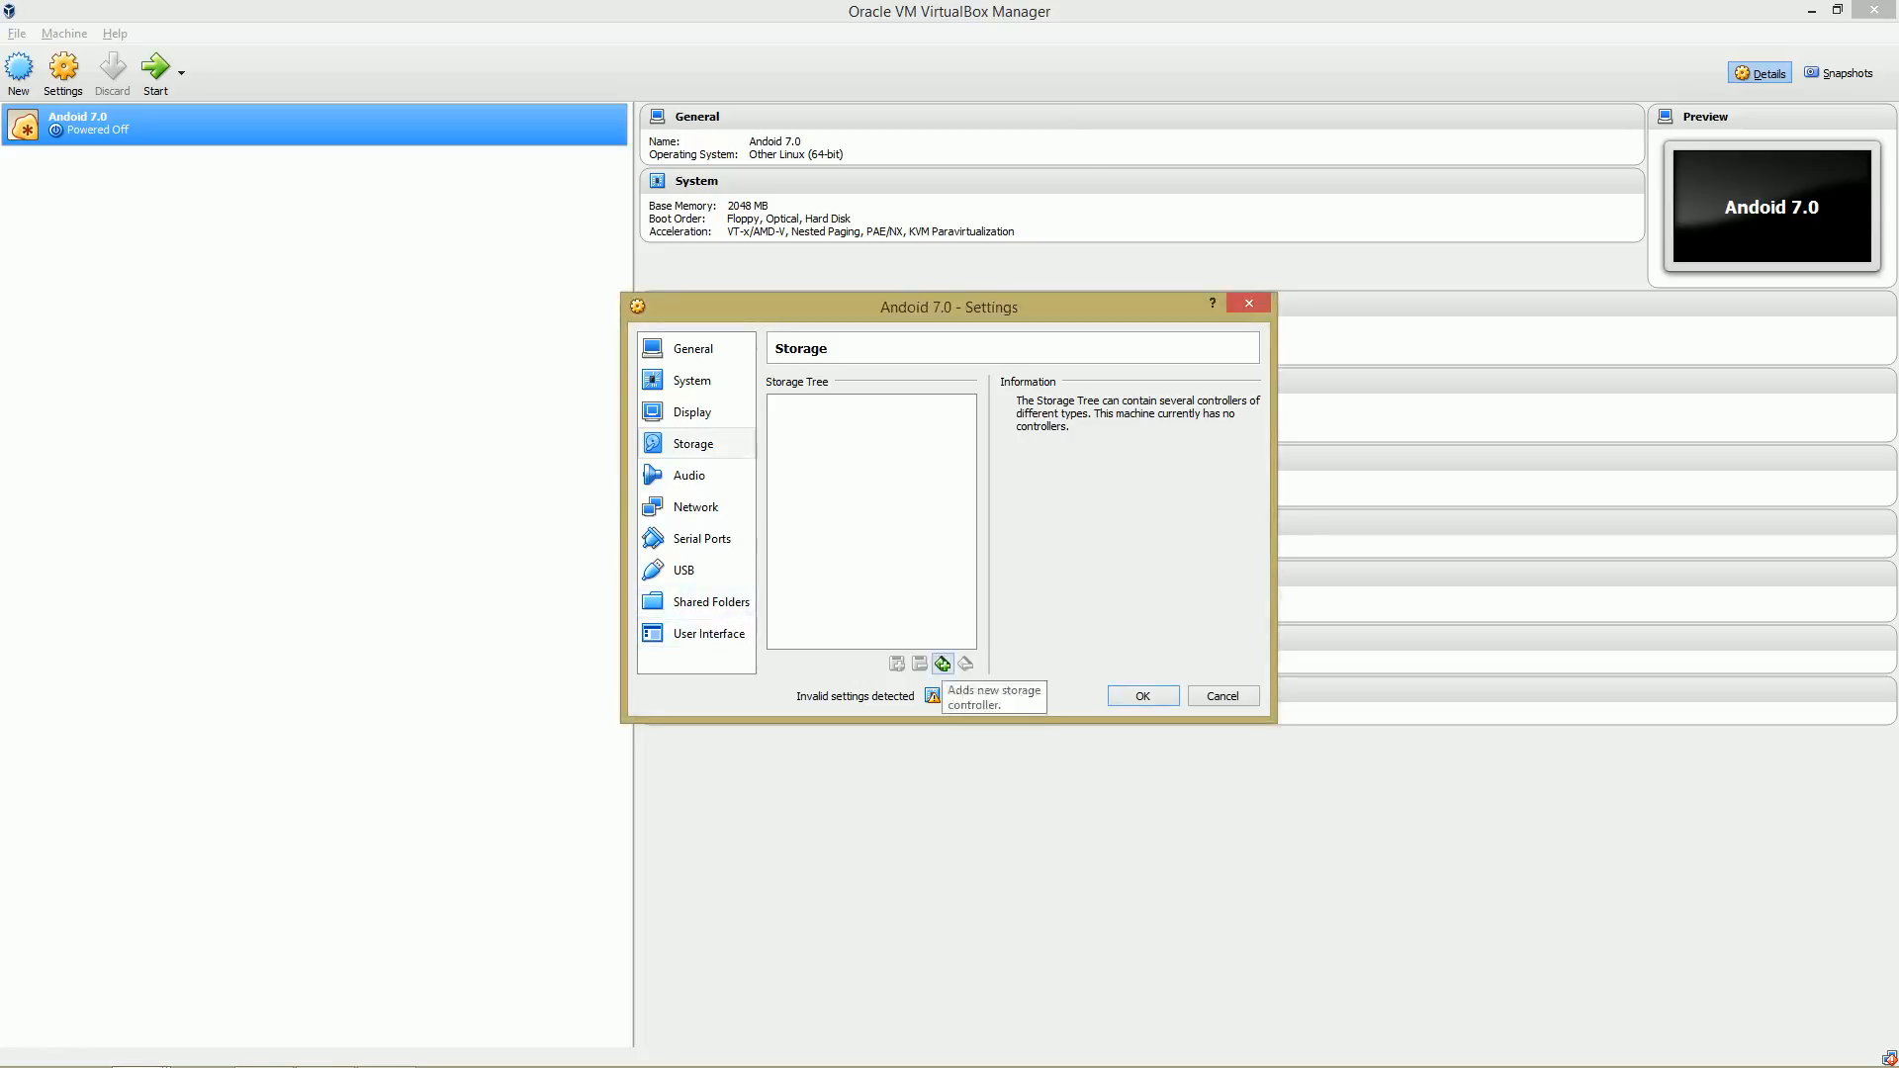
left_click(943, 664)
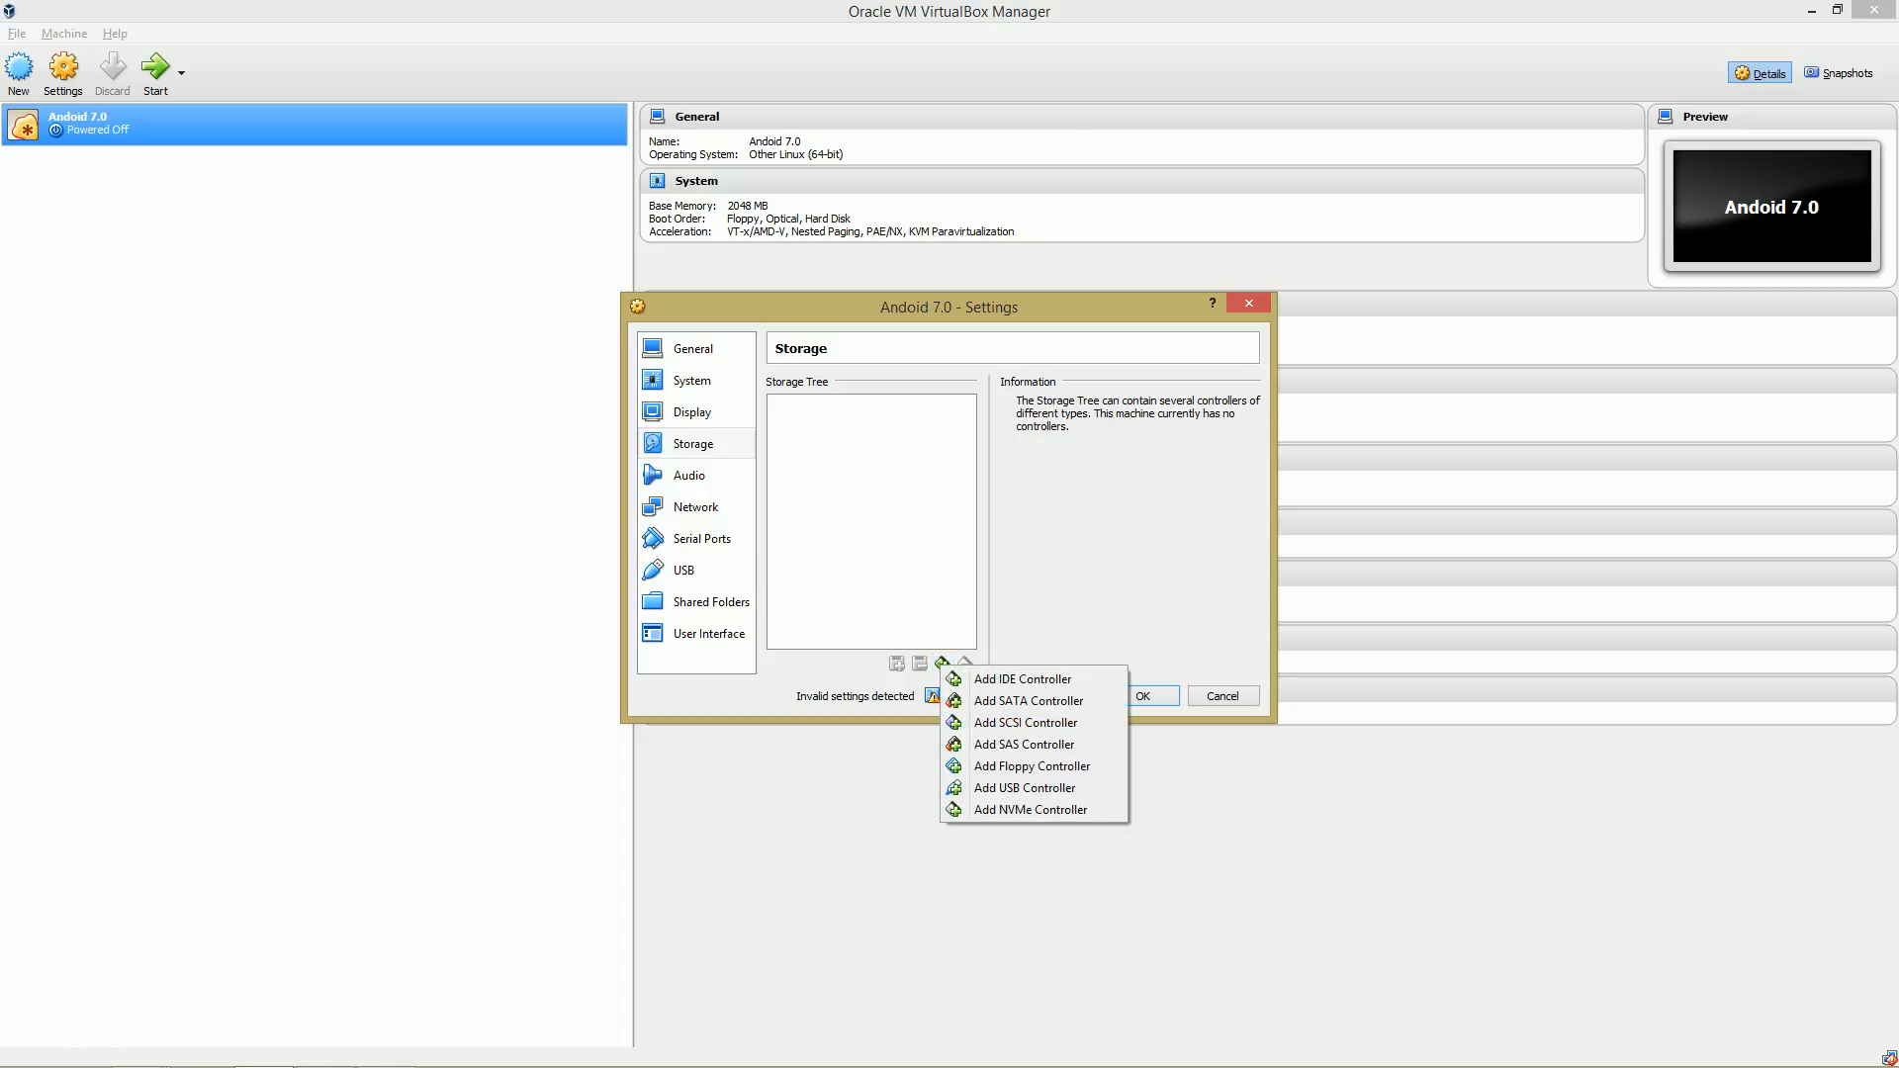
left_click(1022, 679)
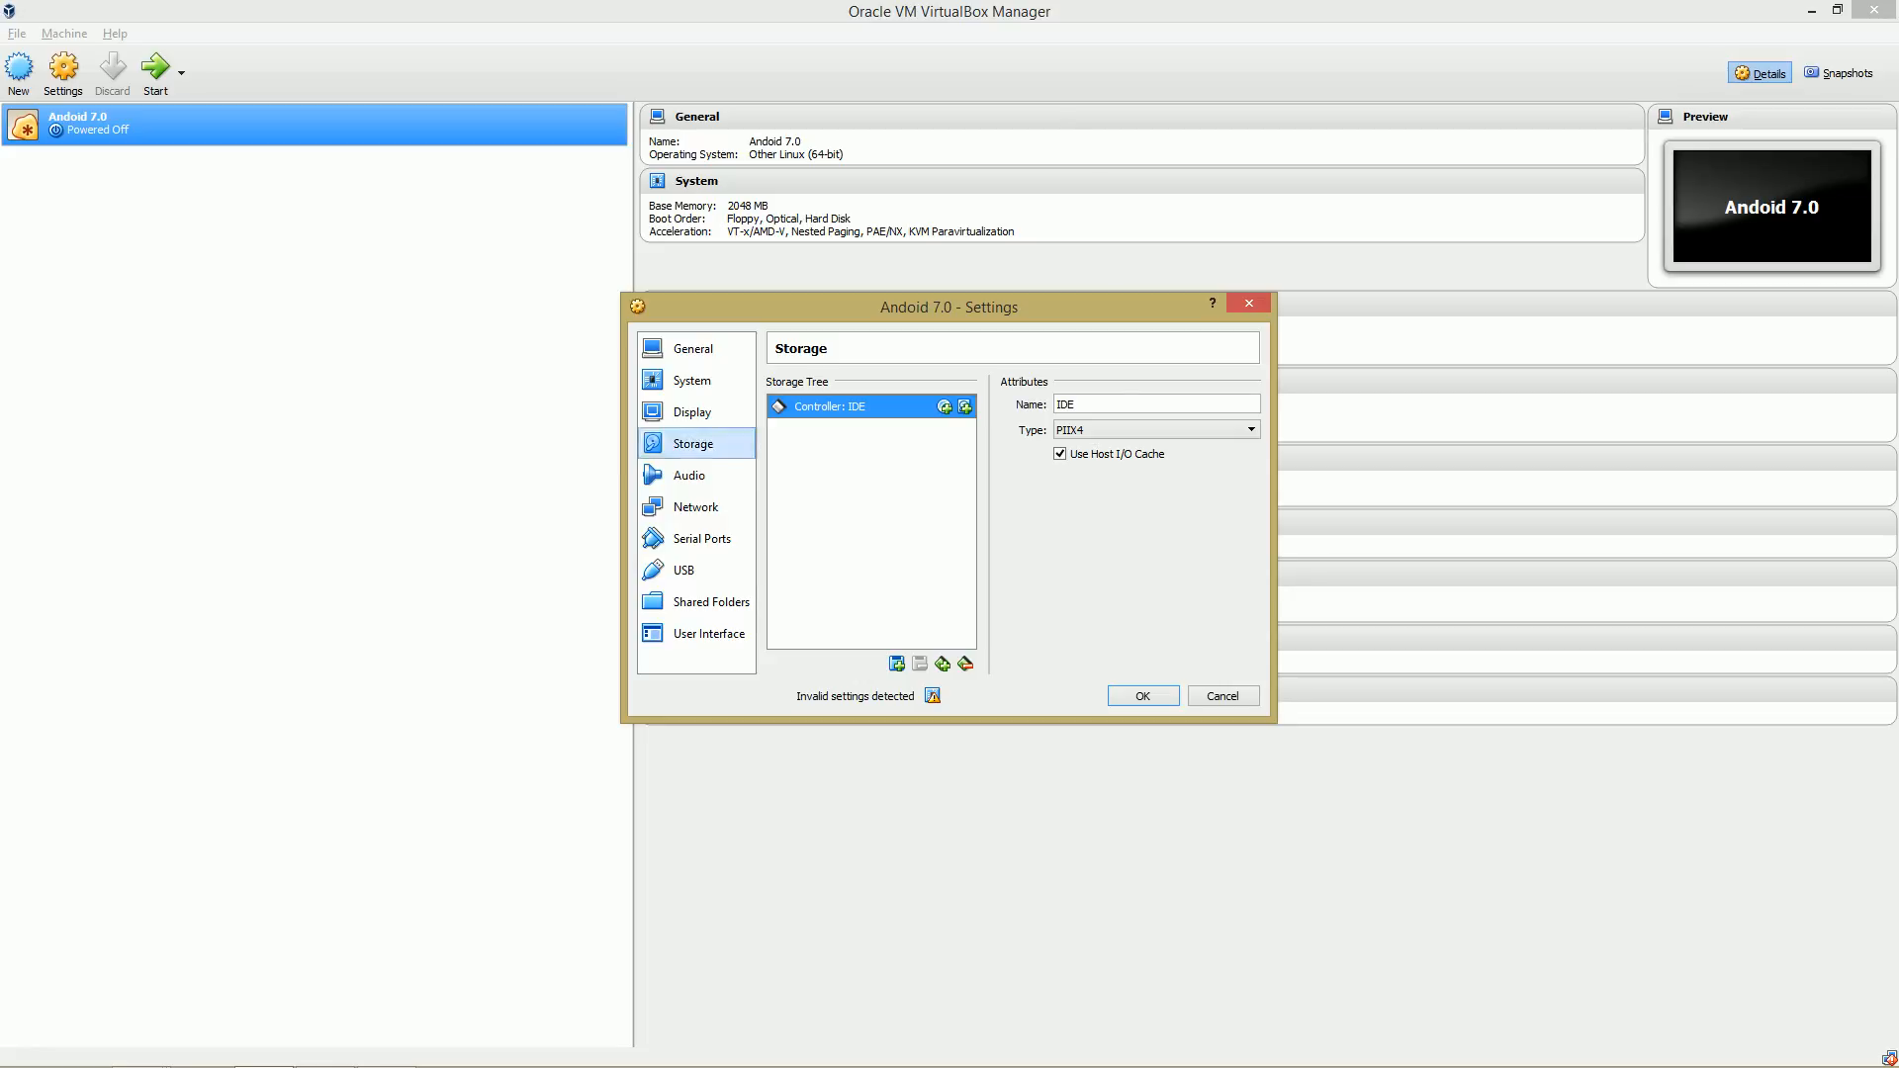
Attach the existing Android 7.0.vdi hard disk from the VirtualBox VMs\Android 7.0 folder to the IDE controller.
left_click(140, 1066)
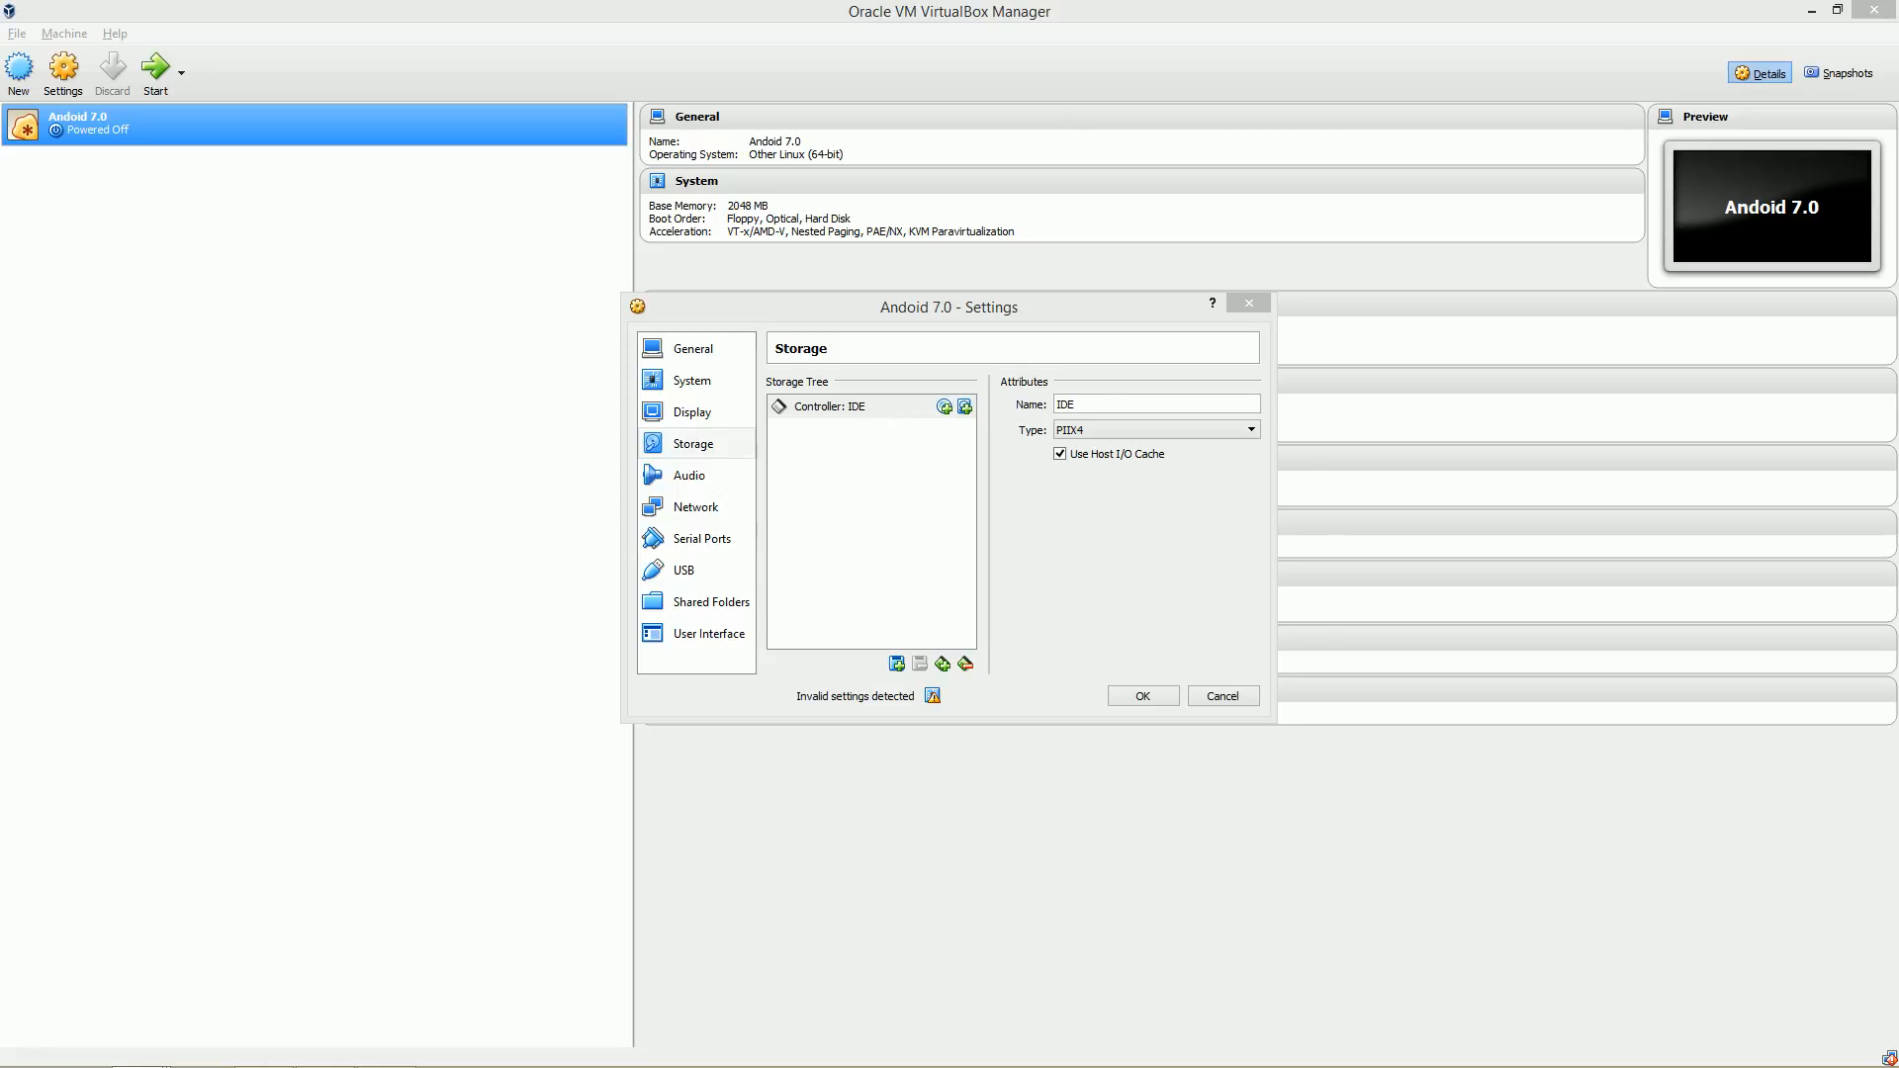
key("alt+Tab")
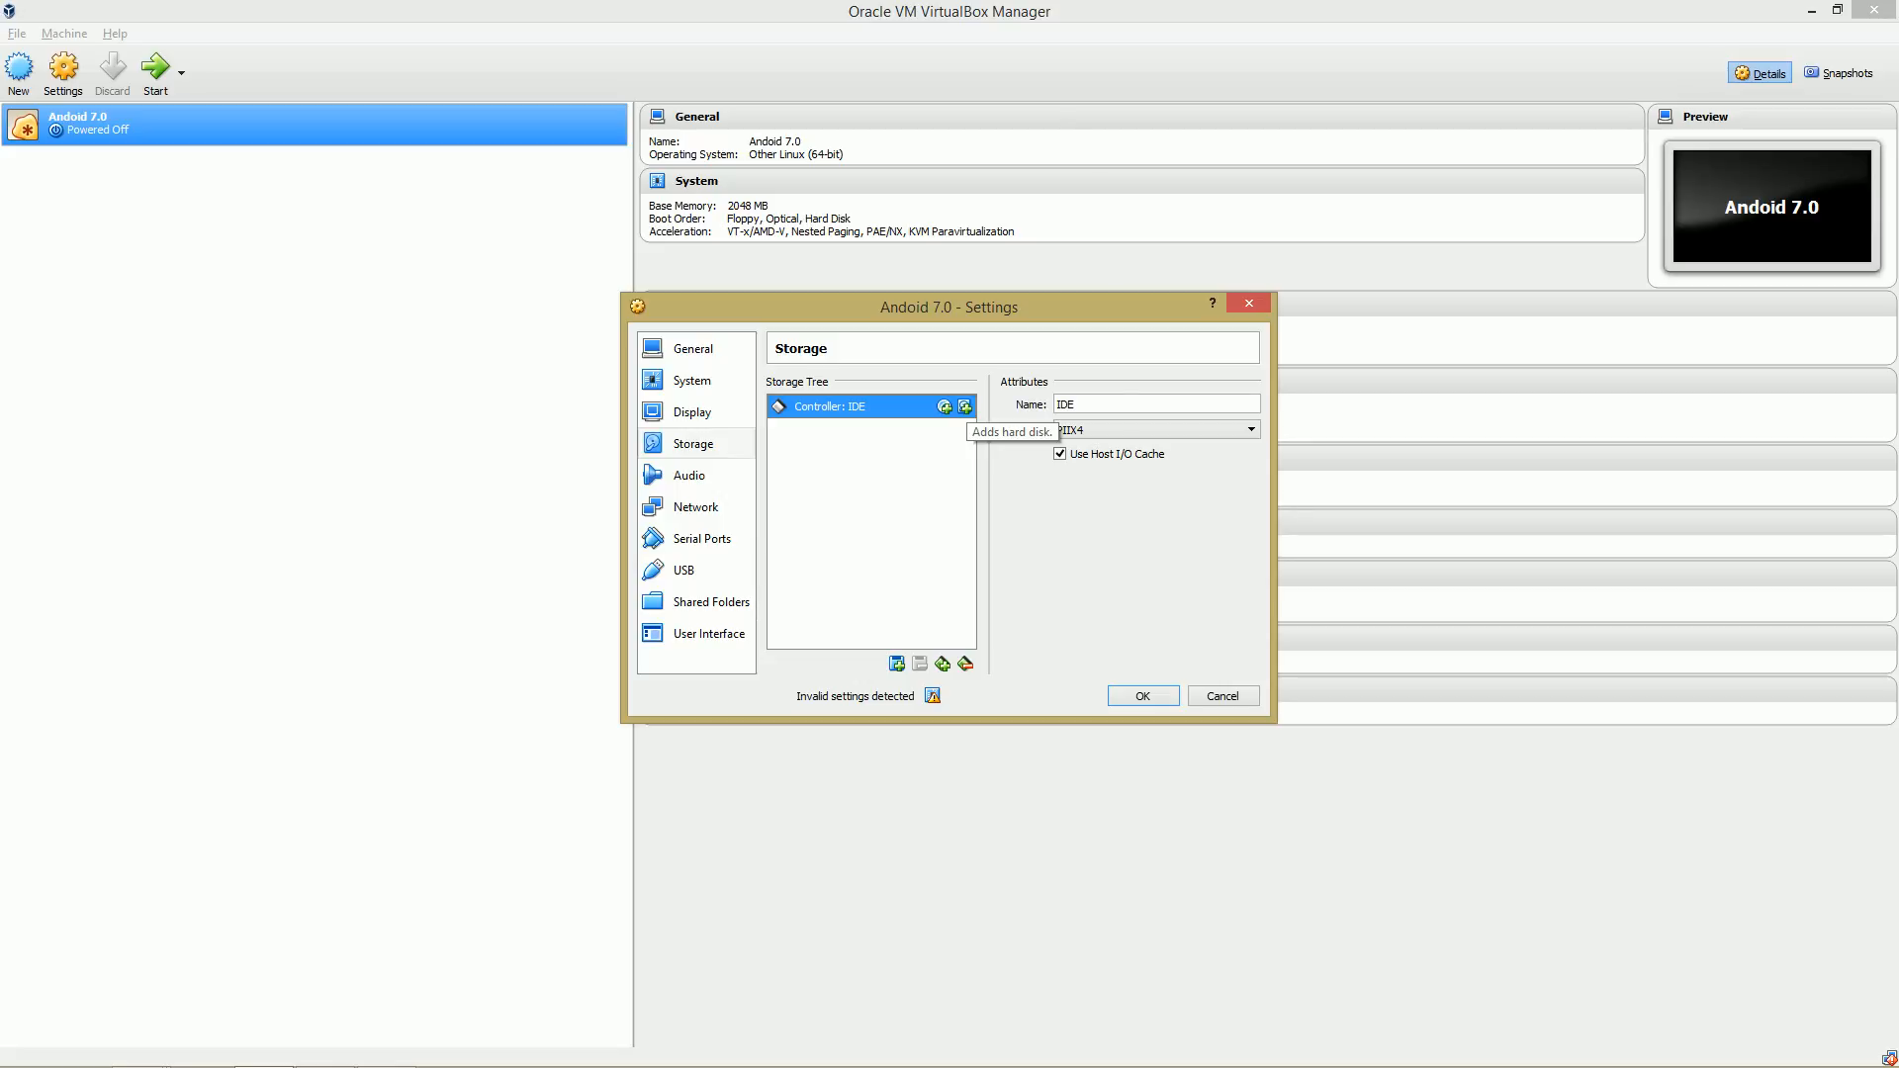
left_click(965, 406)
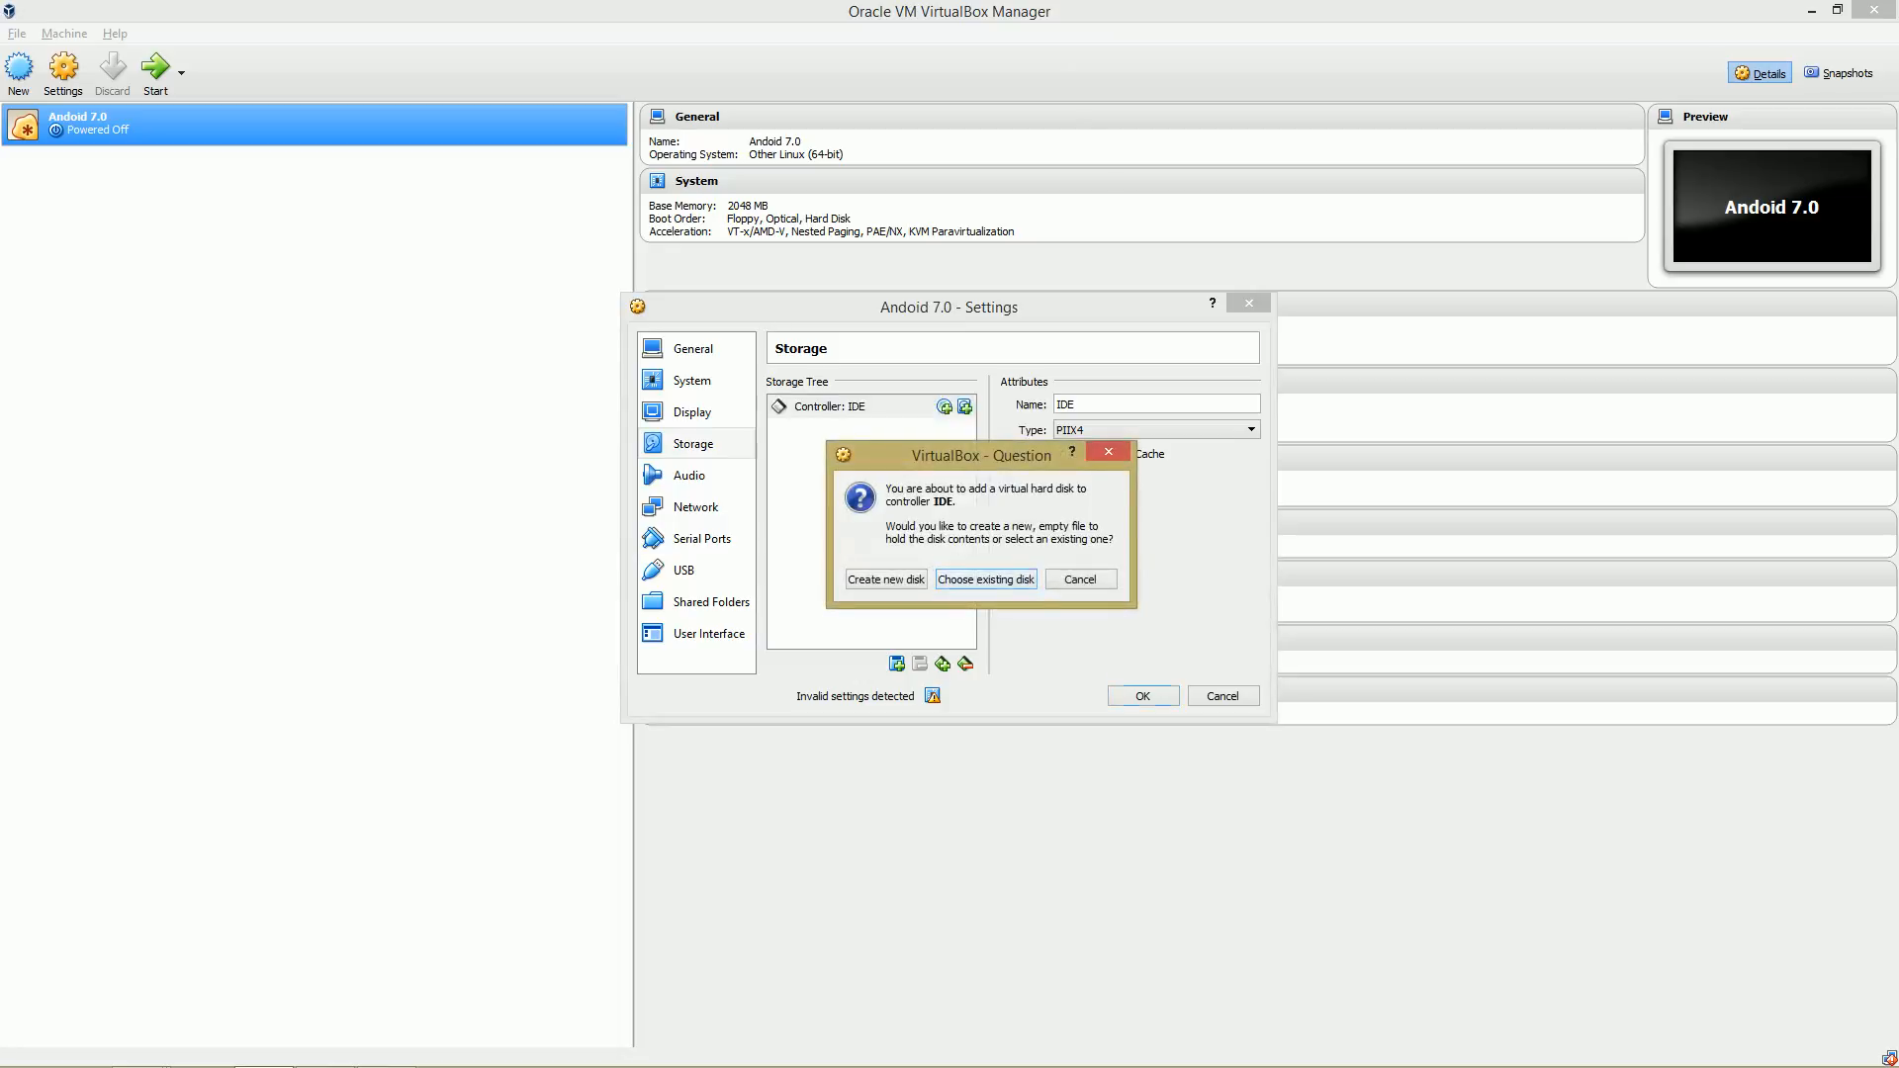
left_click(986, 579)
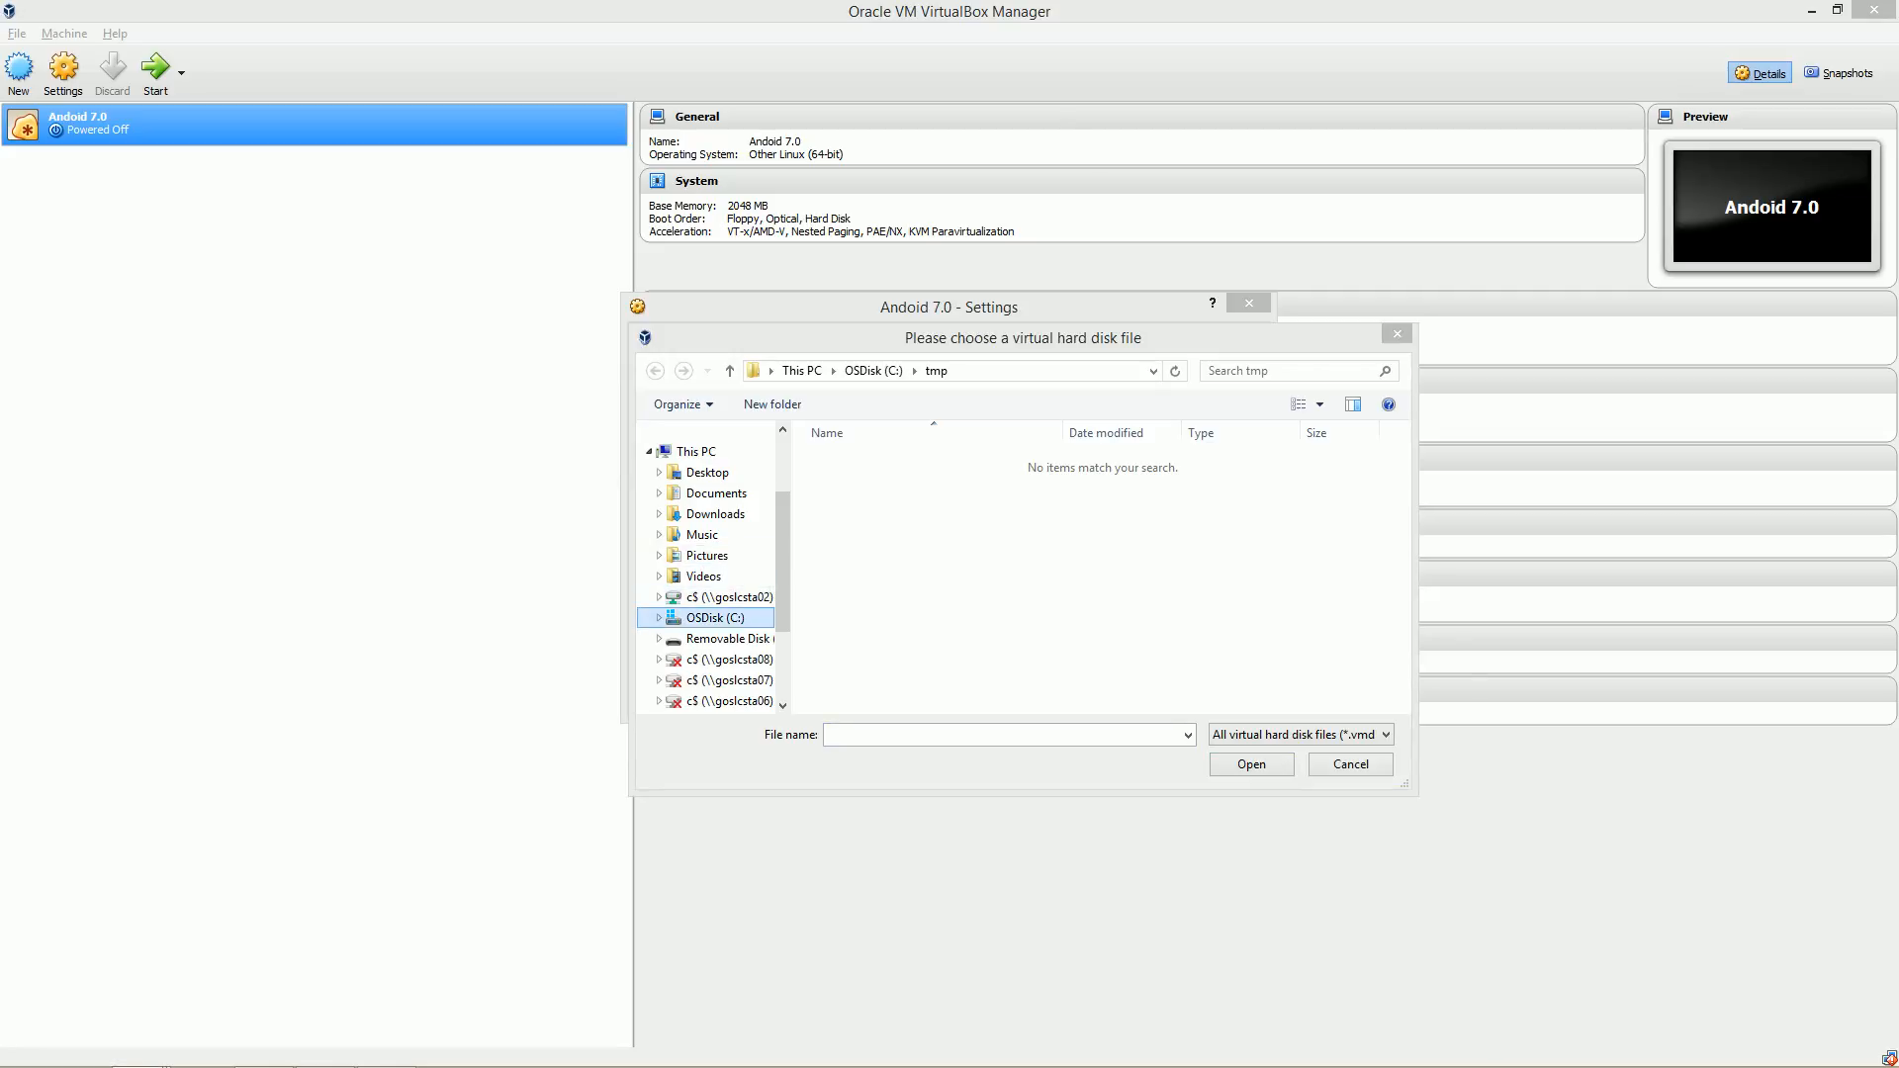
left_click_drag(782, 605, 783, 620)
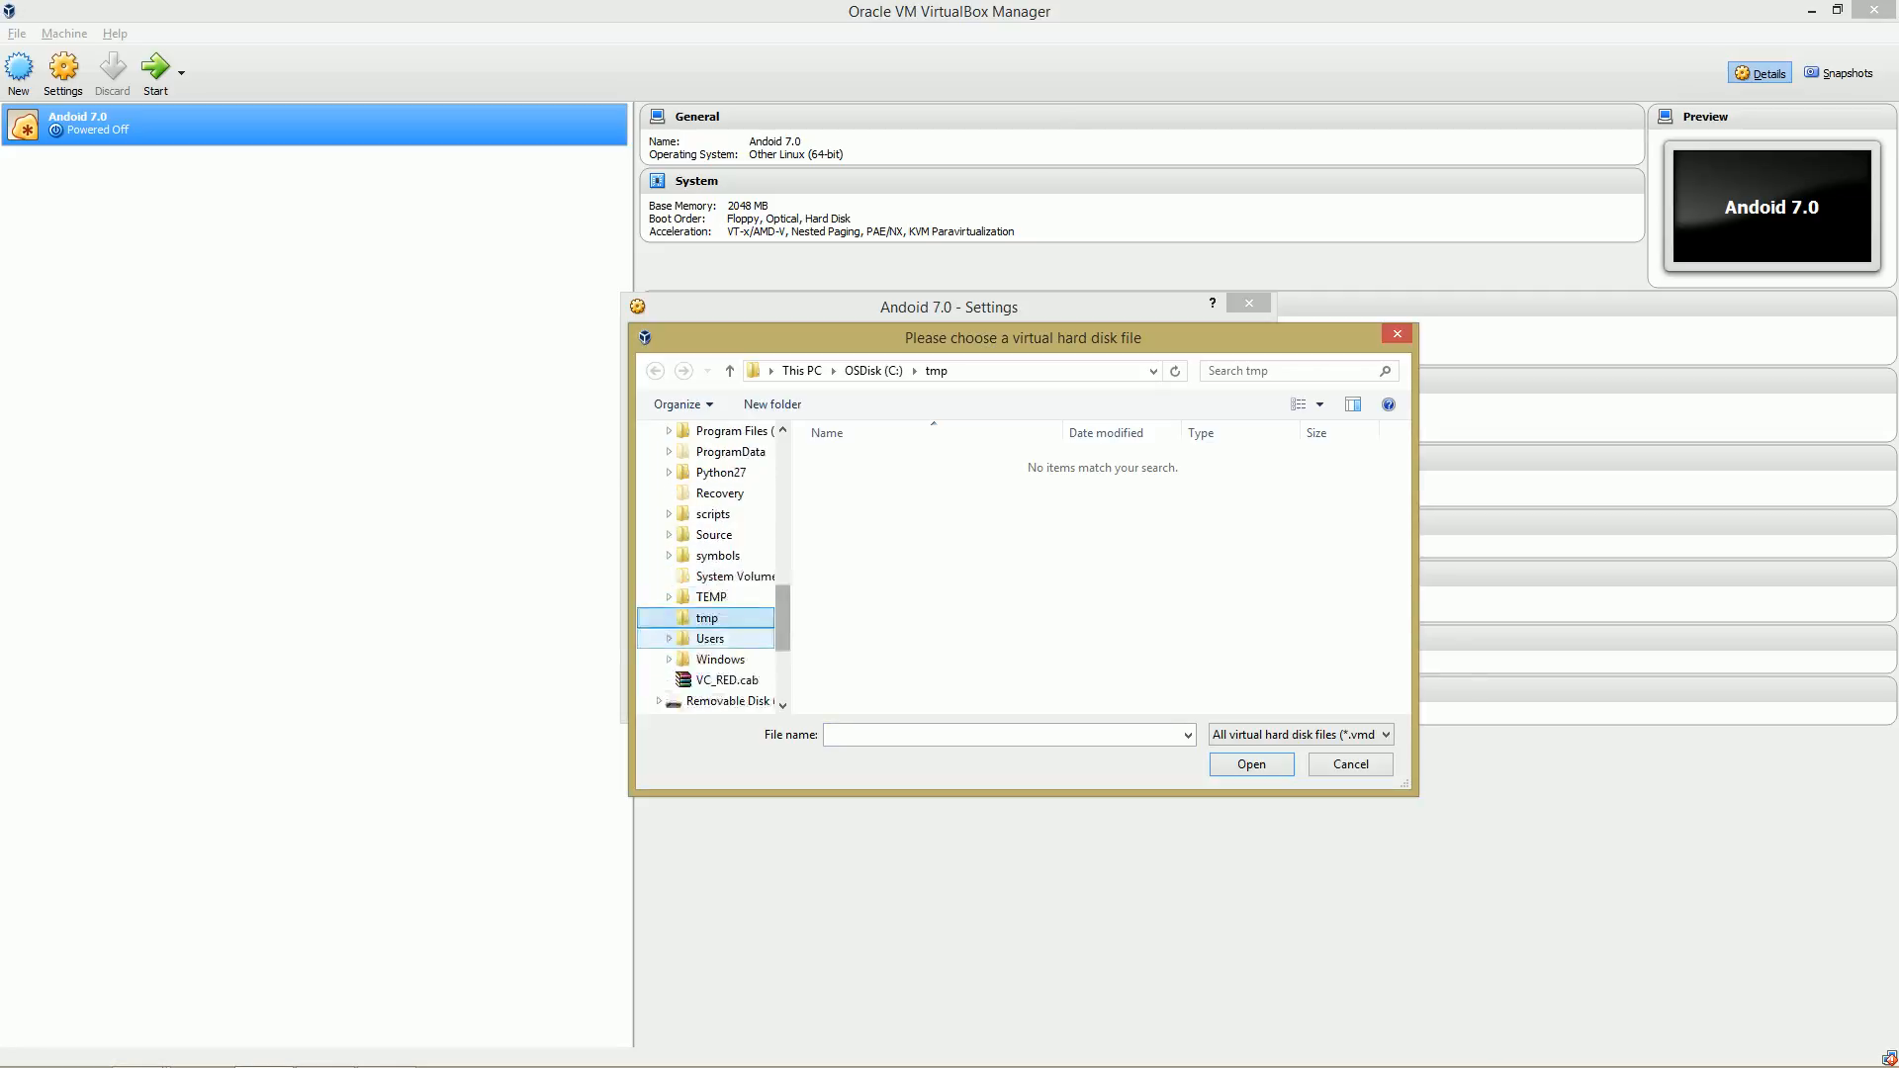
left_click(668, 639)
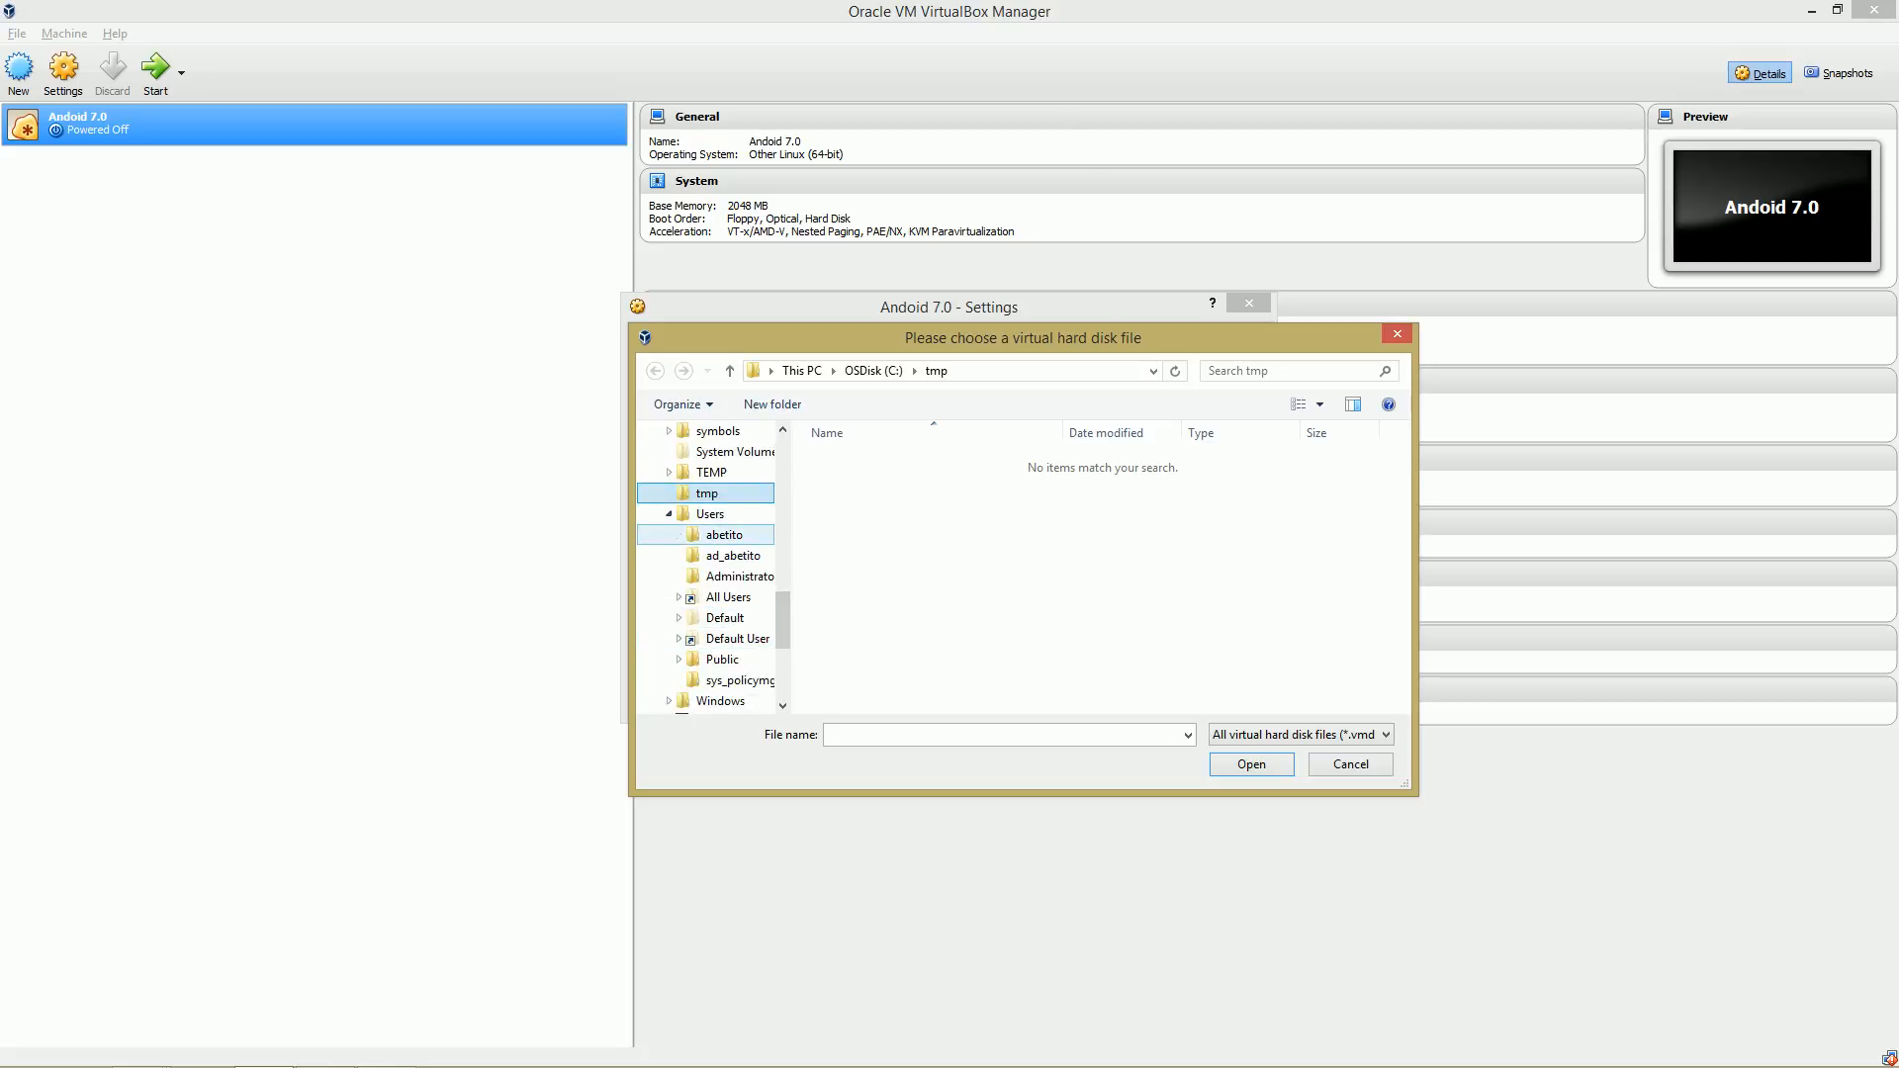
left_click(679, 534)
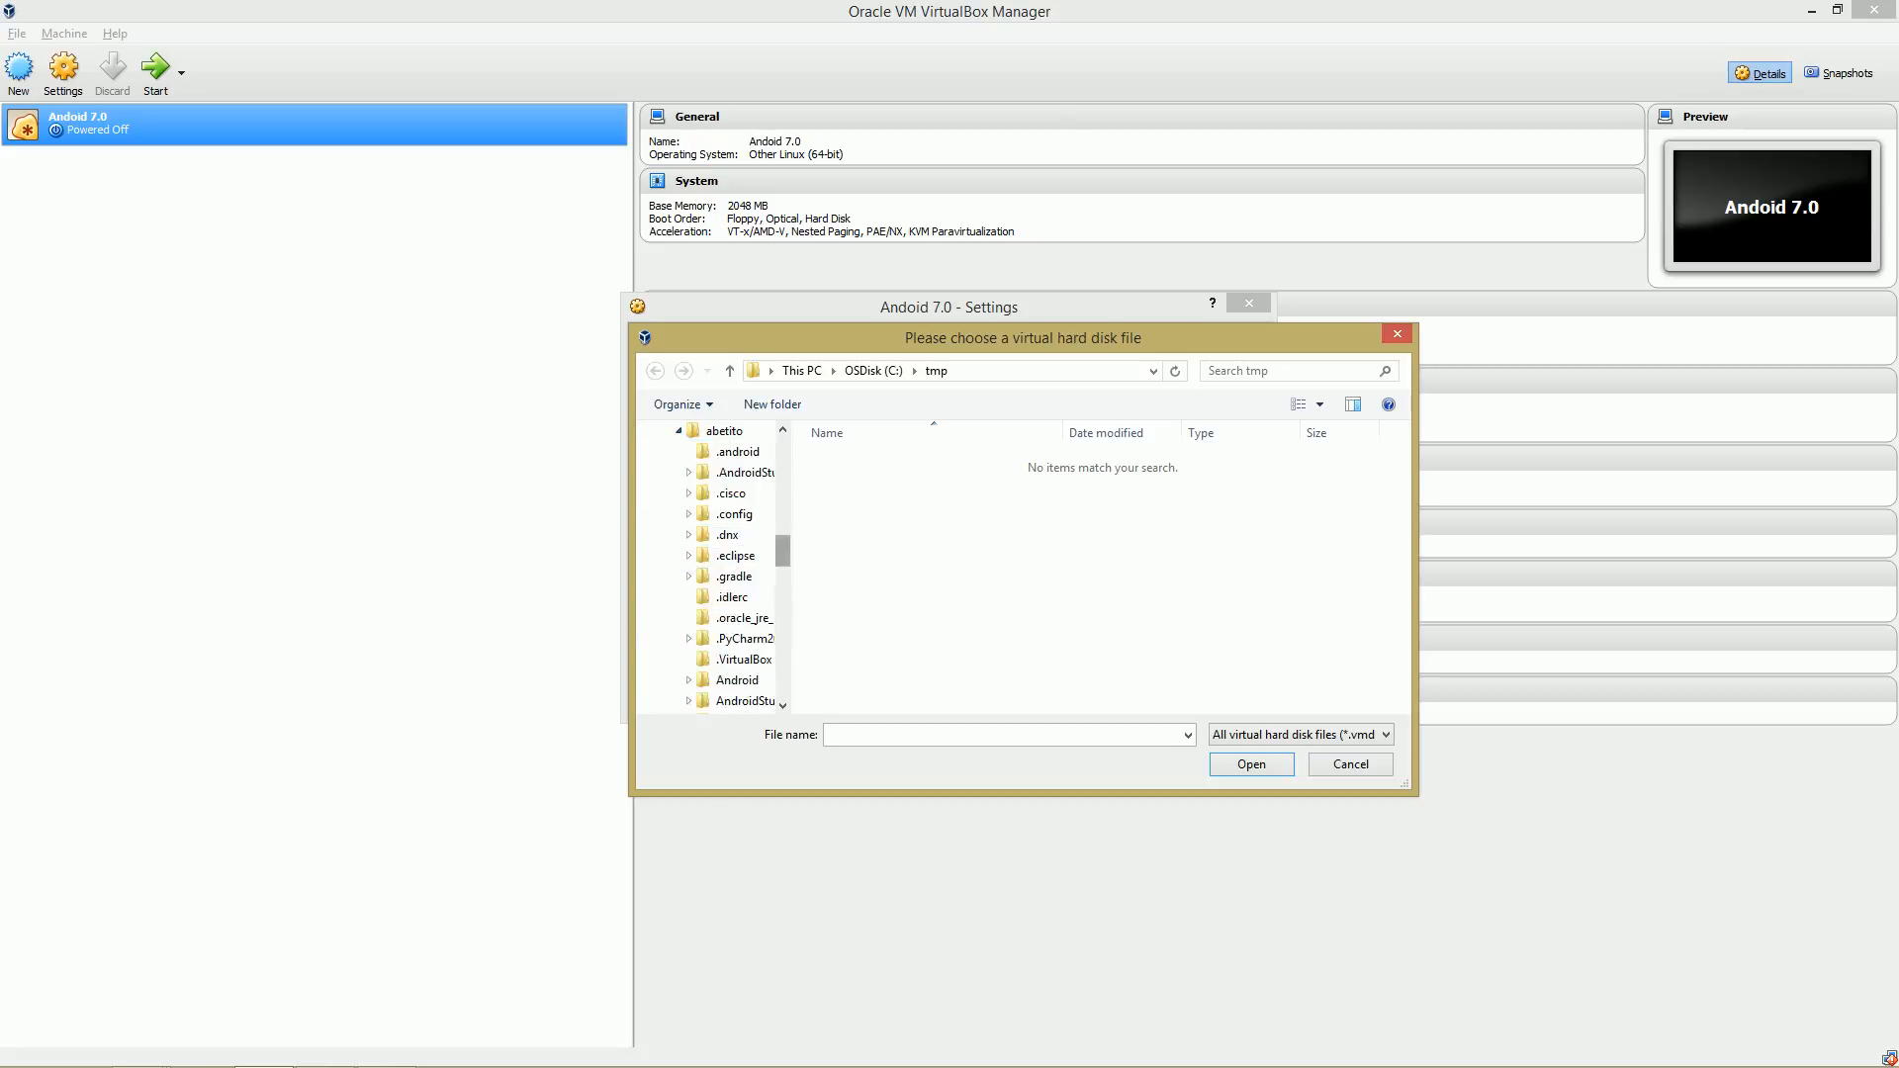
left_click_drag(782, 551, 783, 645)
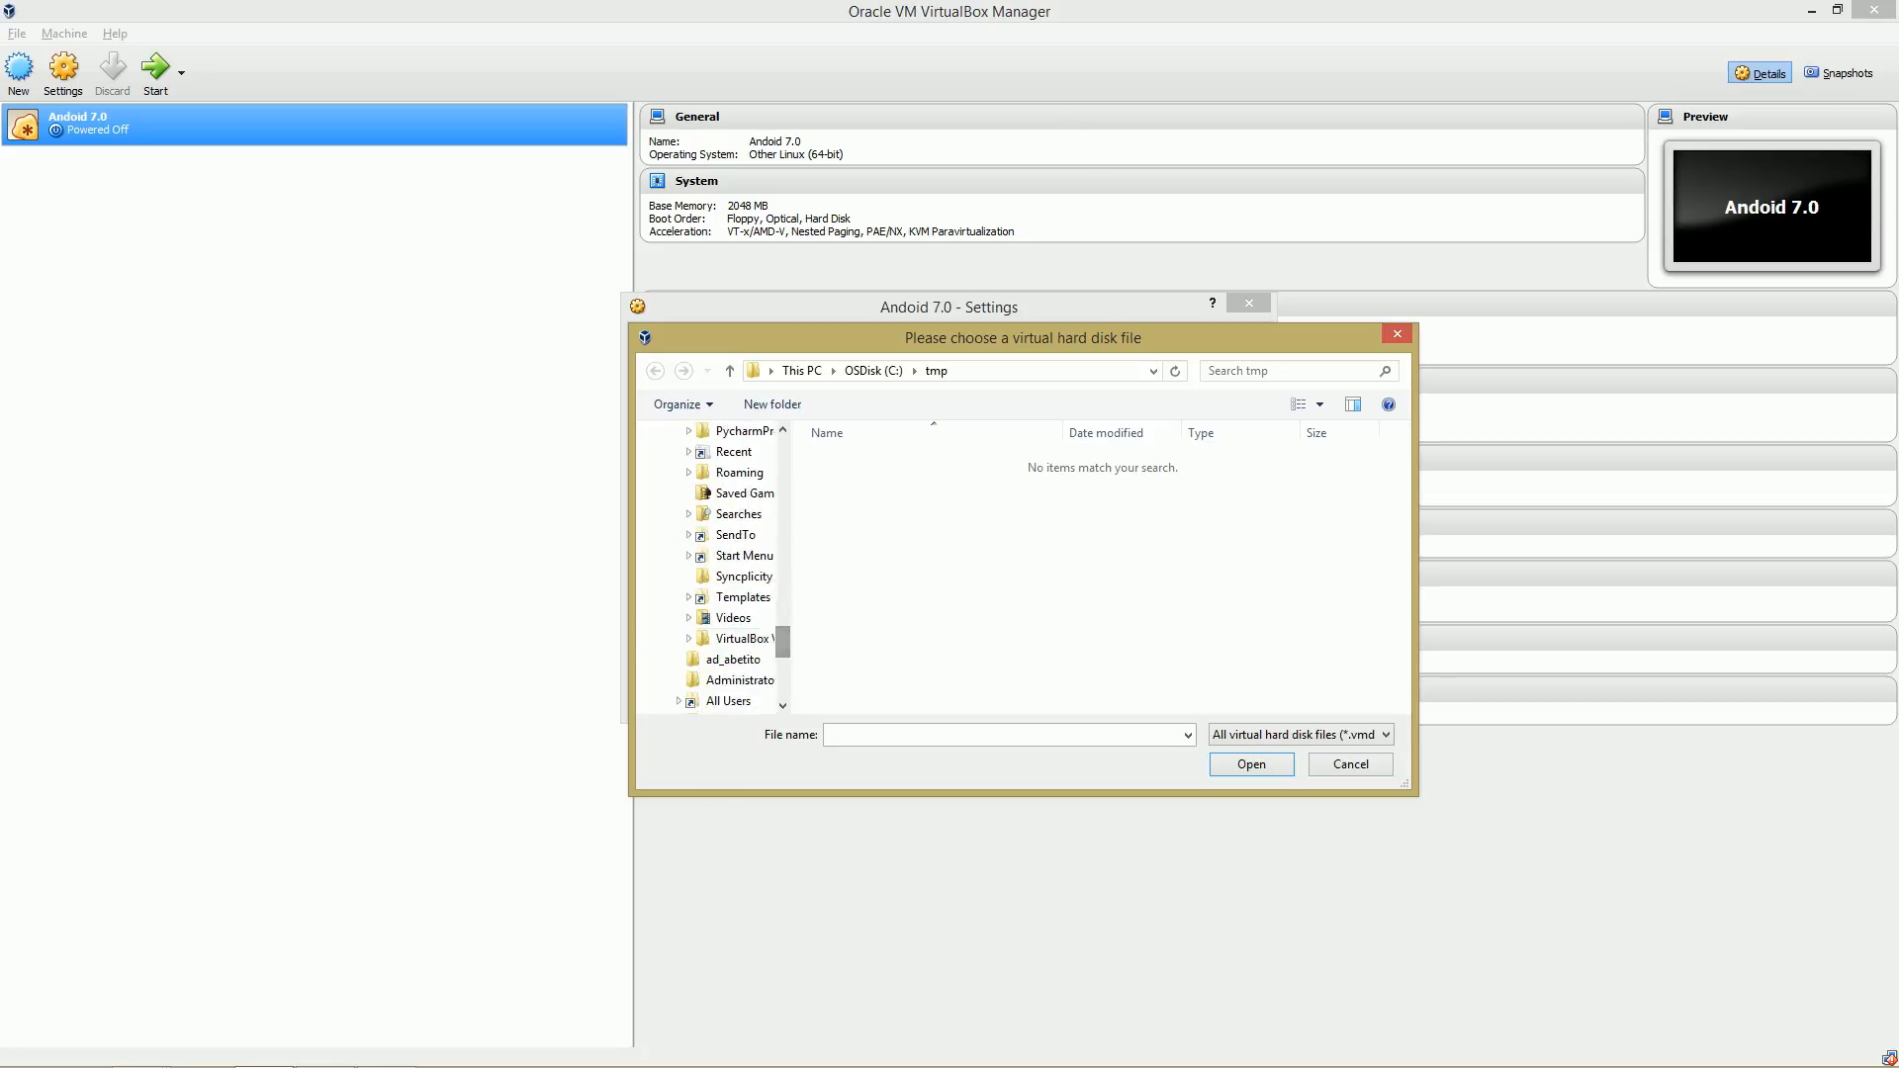
left_click(744, 639)
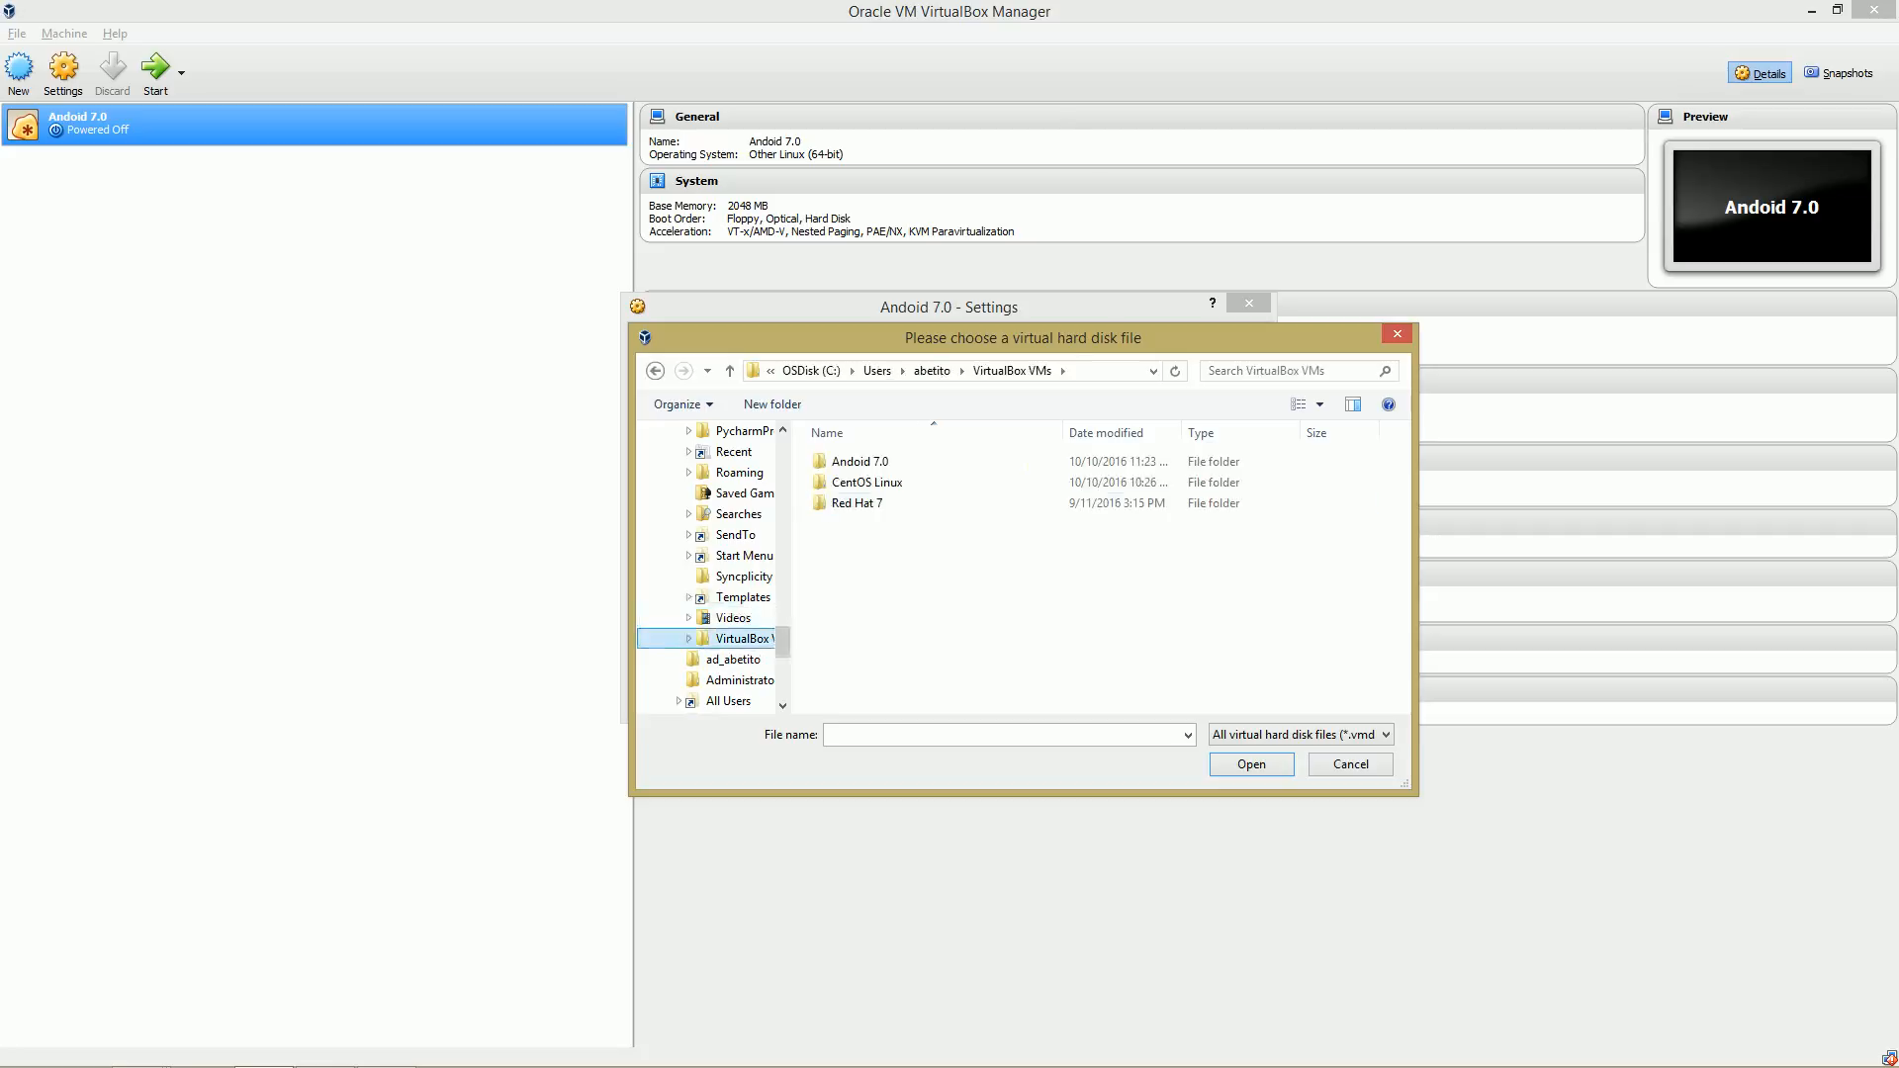
left_click(861, 462)
double_click(861, 462)
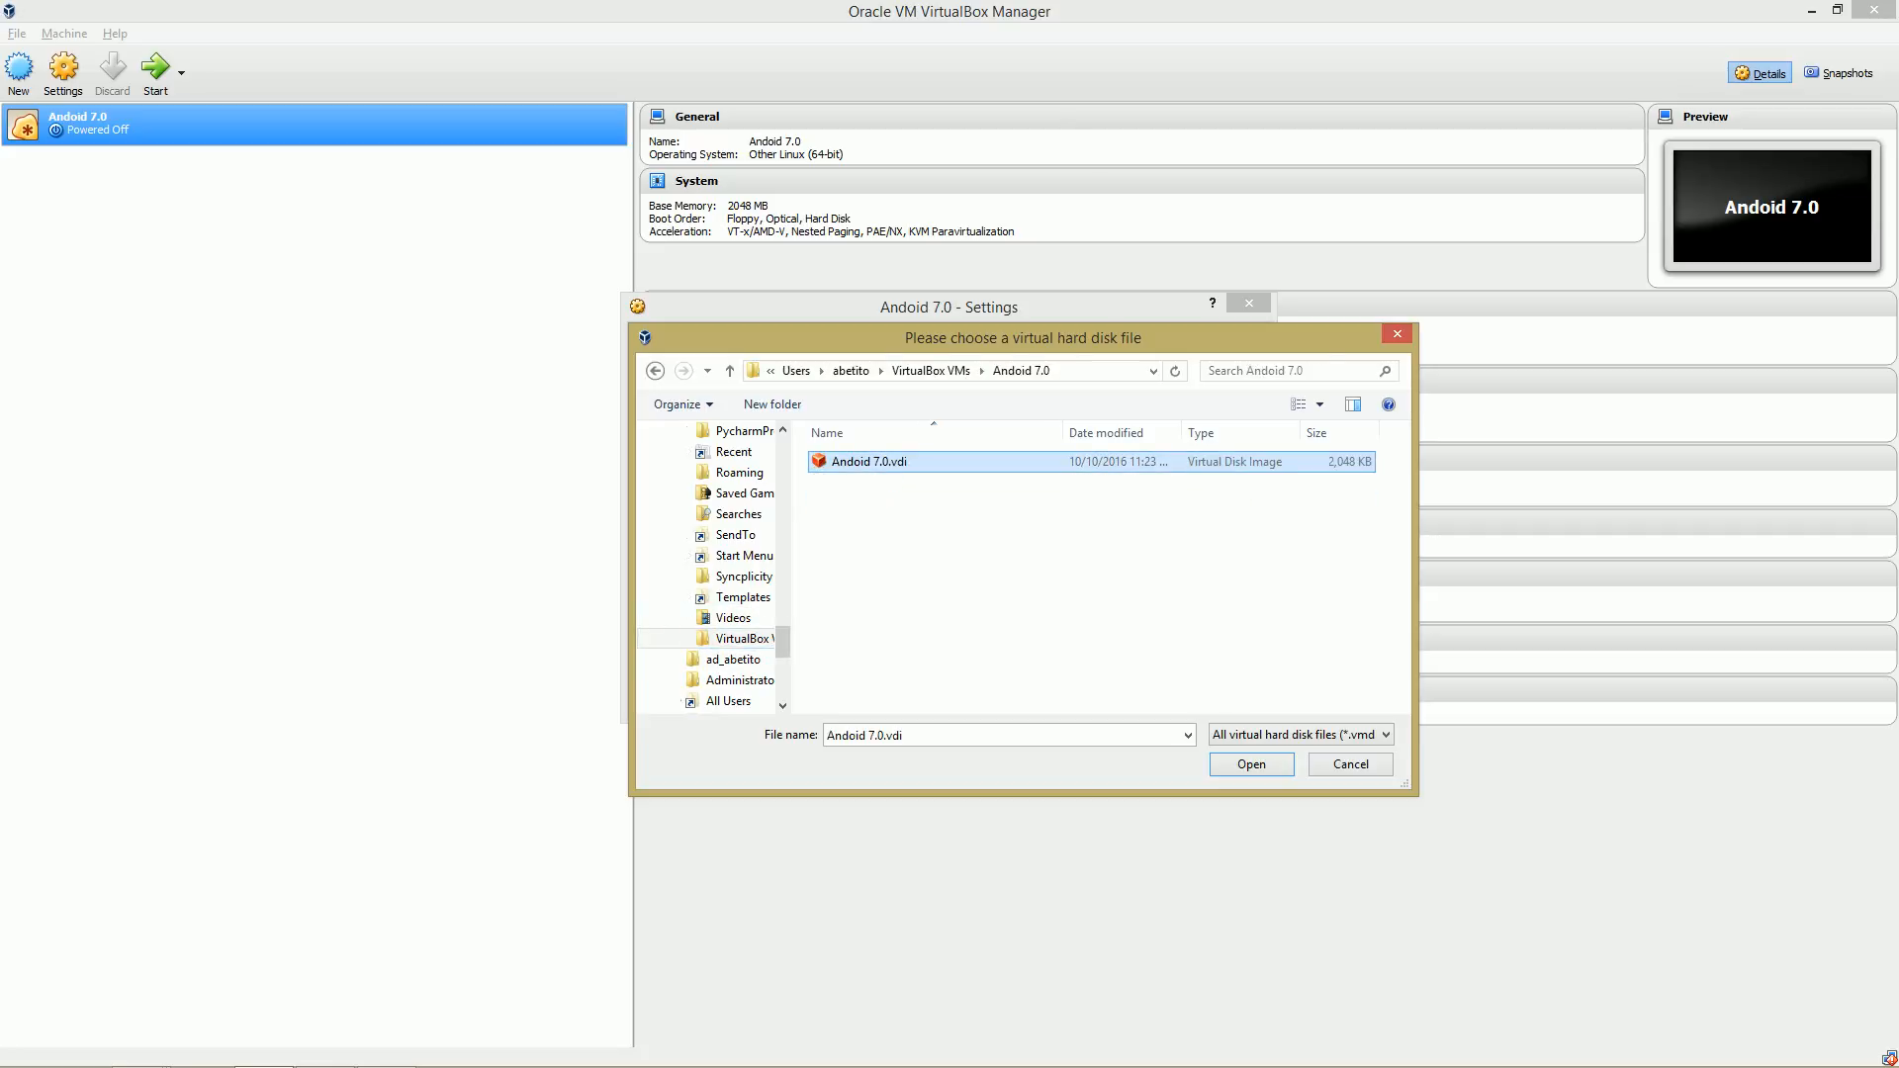
left_click(861, 462)
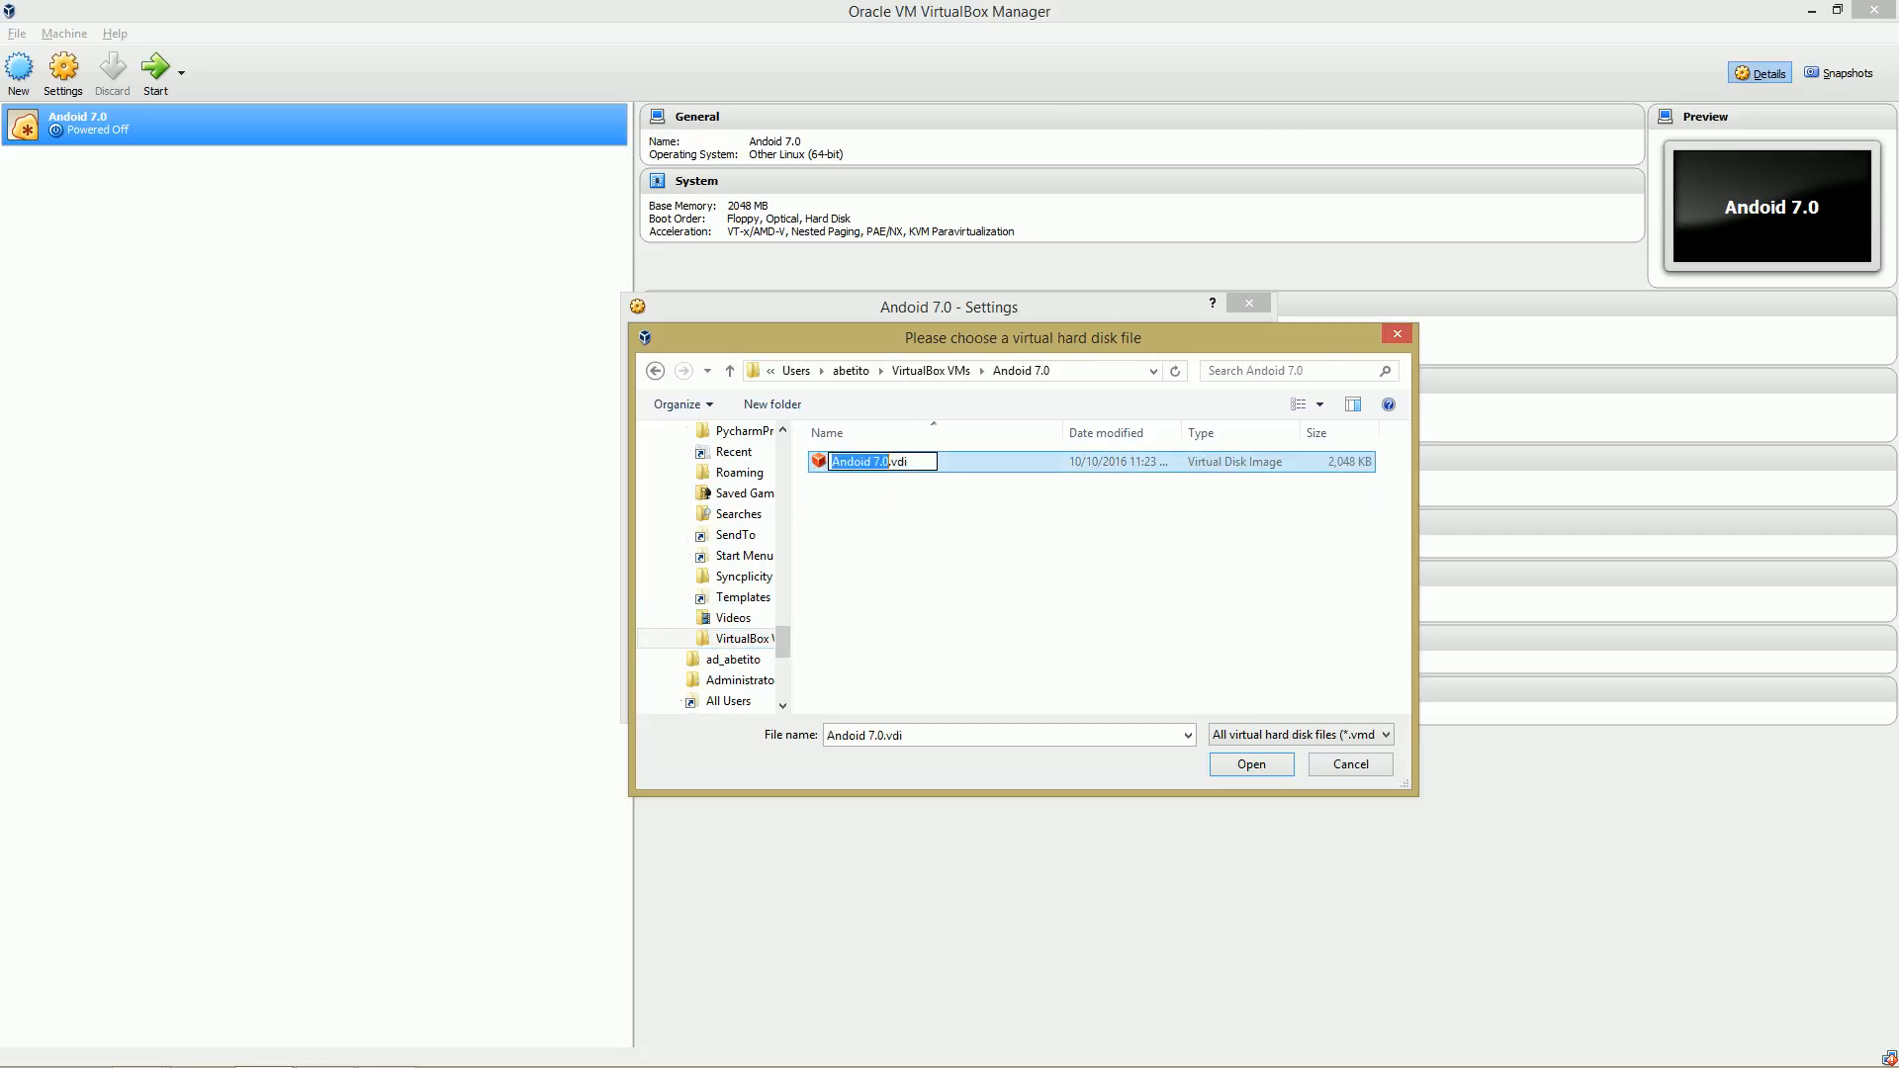
left_click(974, 462)
left_click(1251, 765)
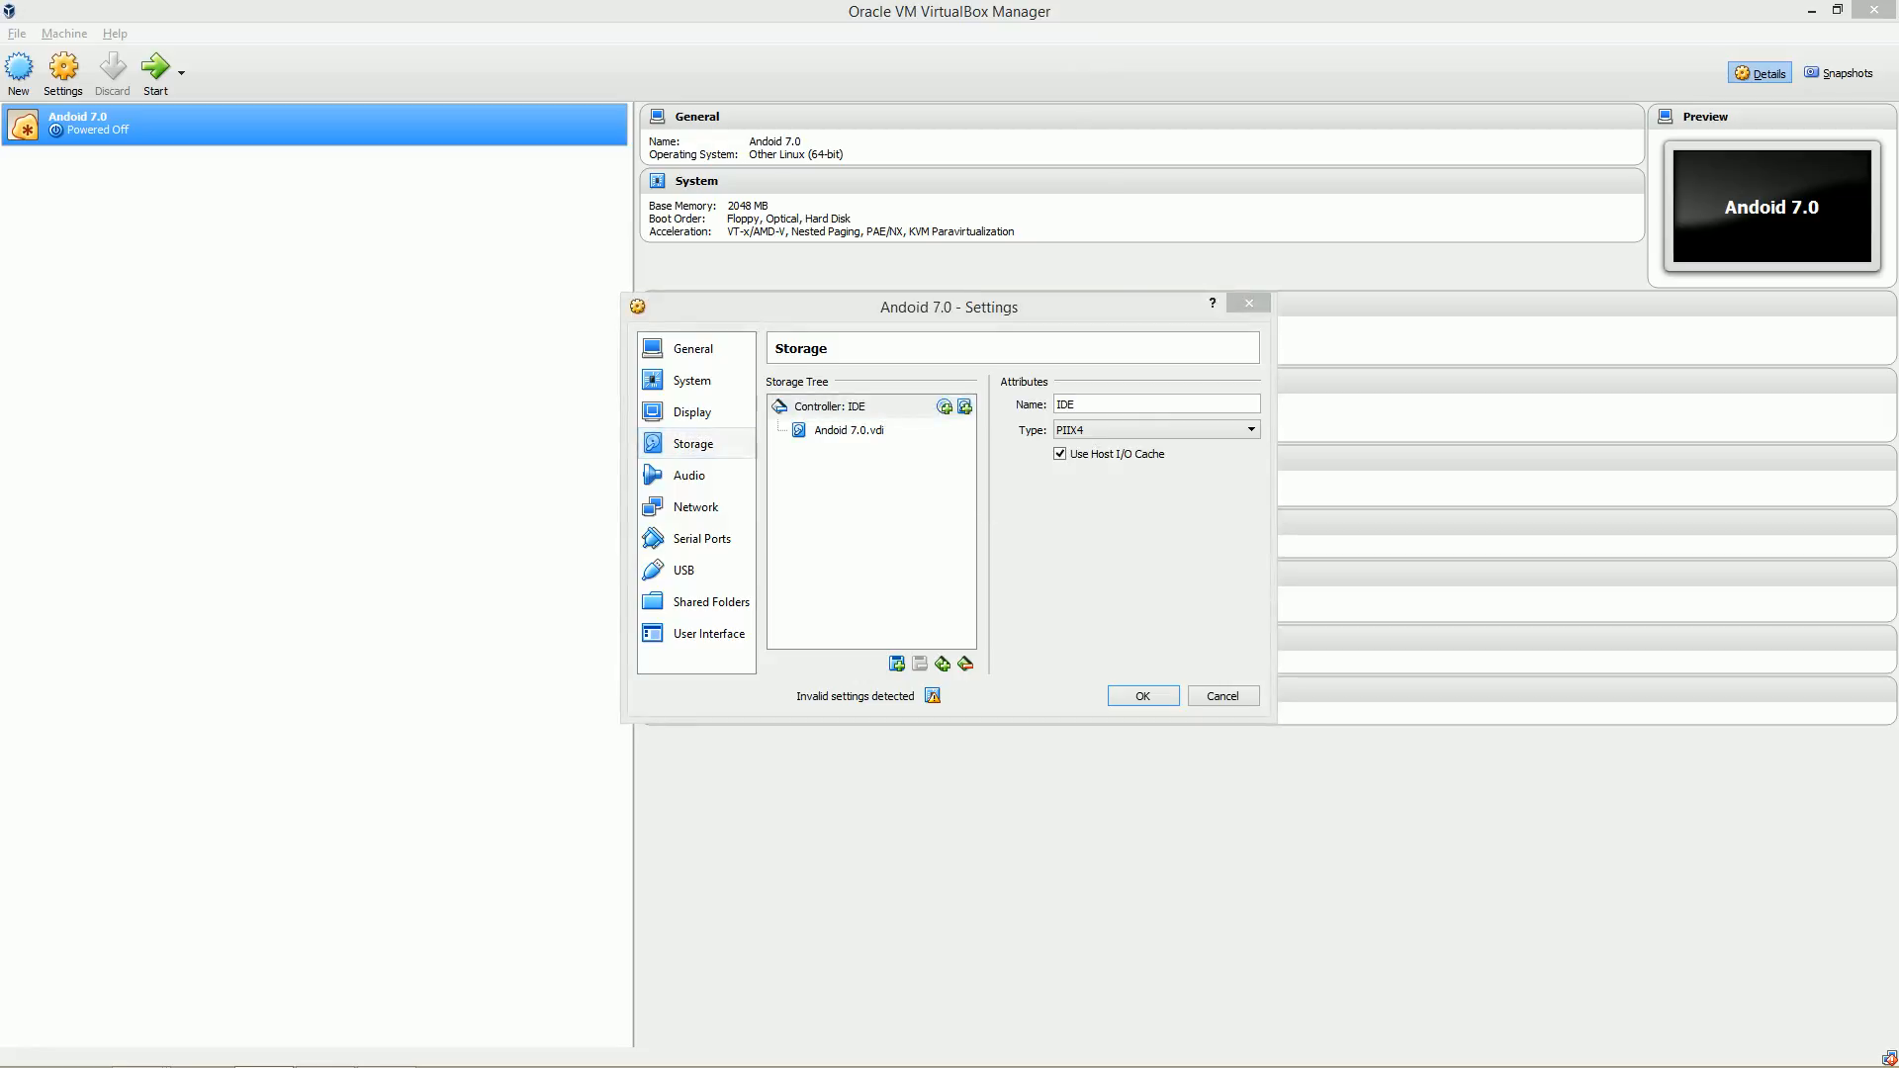
Check the extracted naugatx8620160902.iso file in the tmp folder.
left_click(387, 1049)
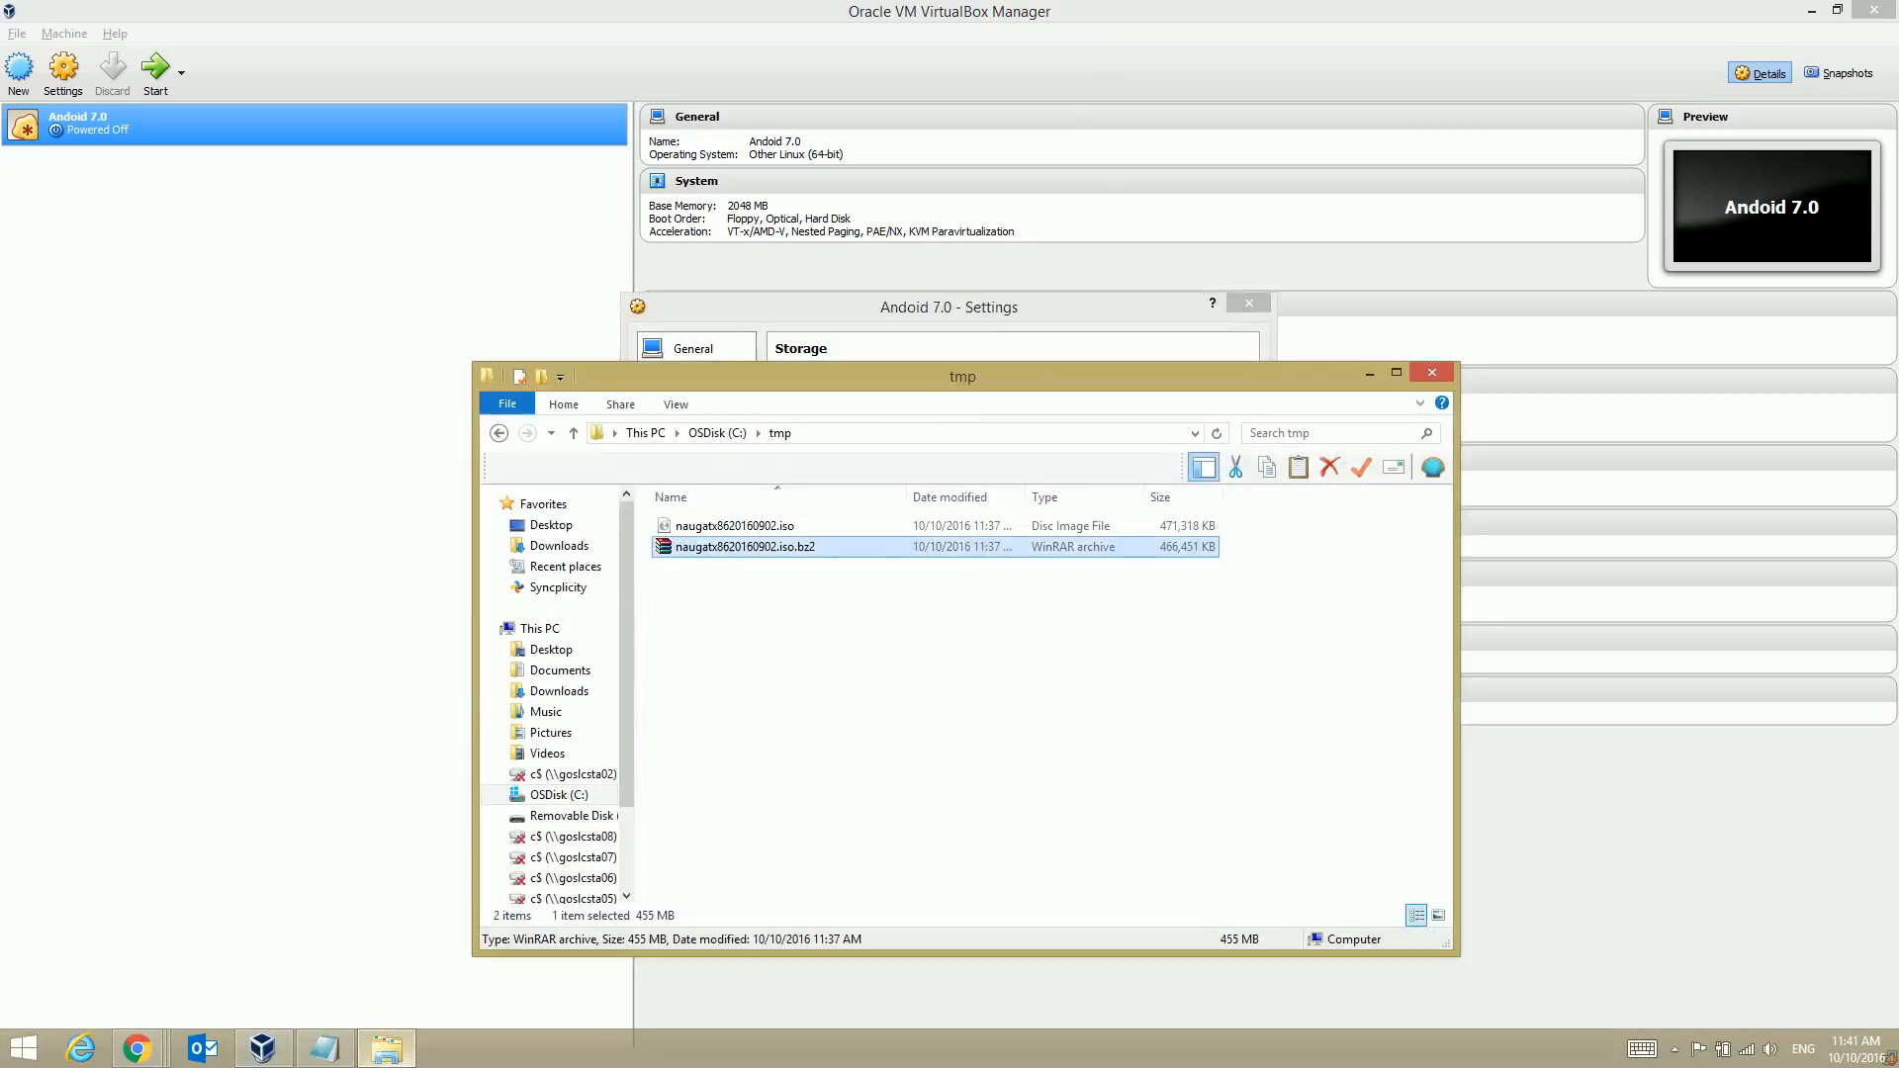
left_click(735, 526)
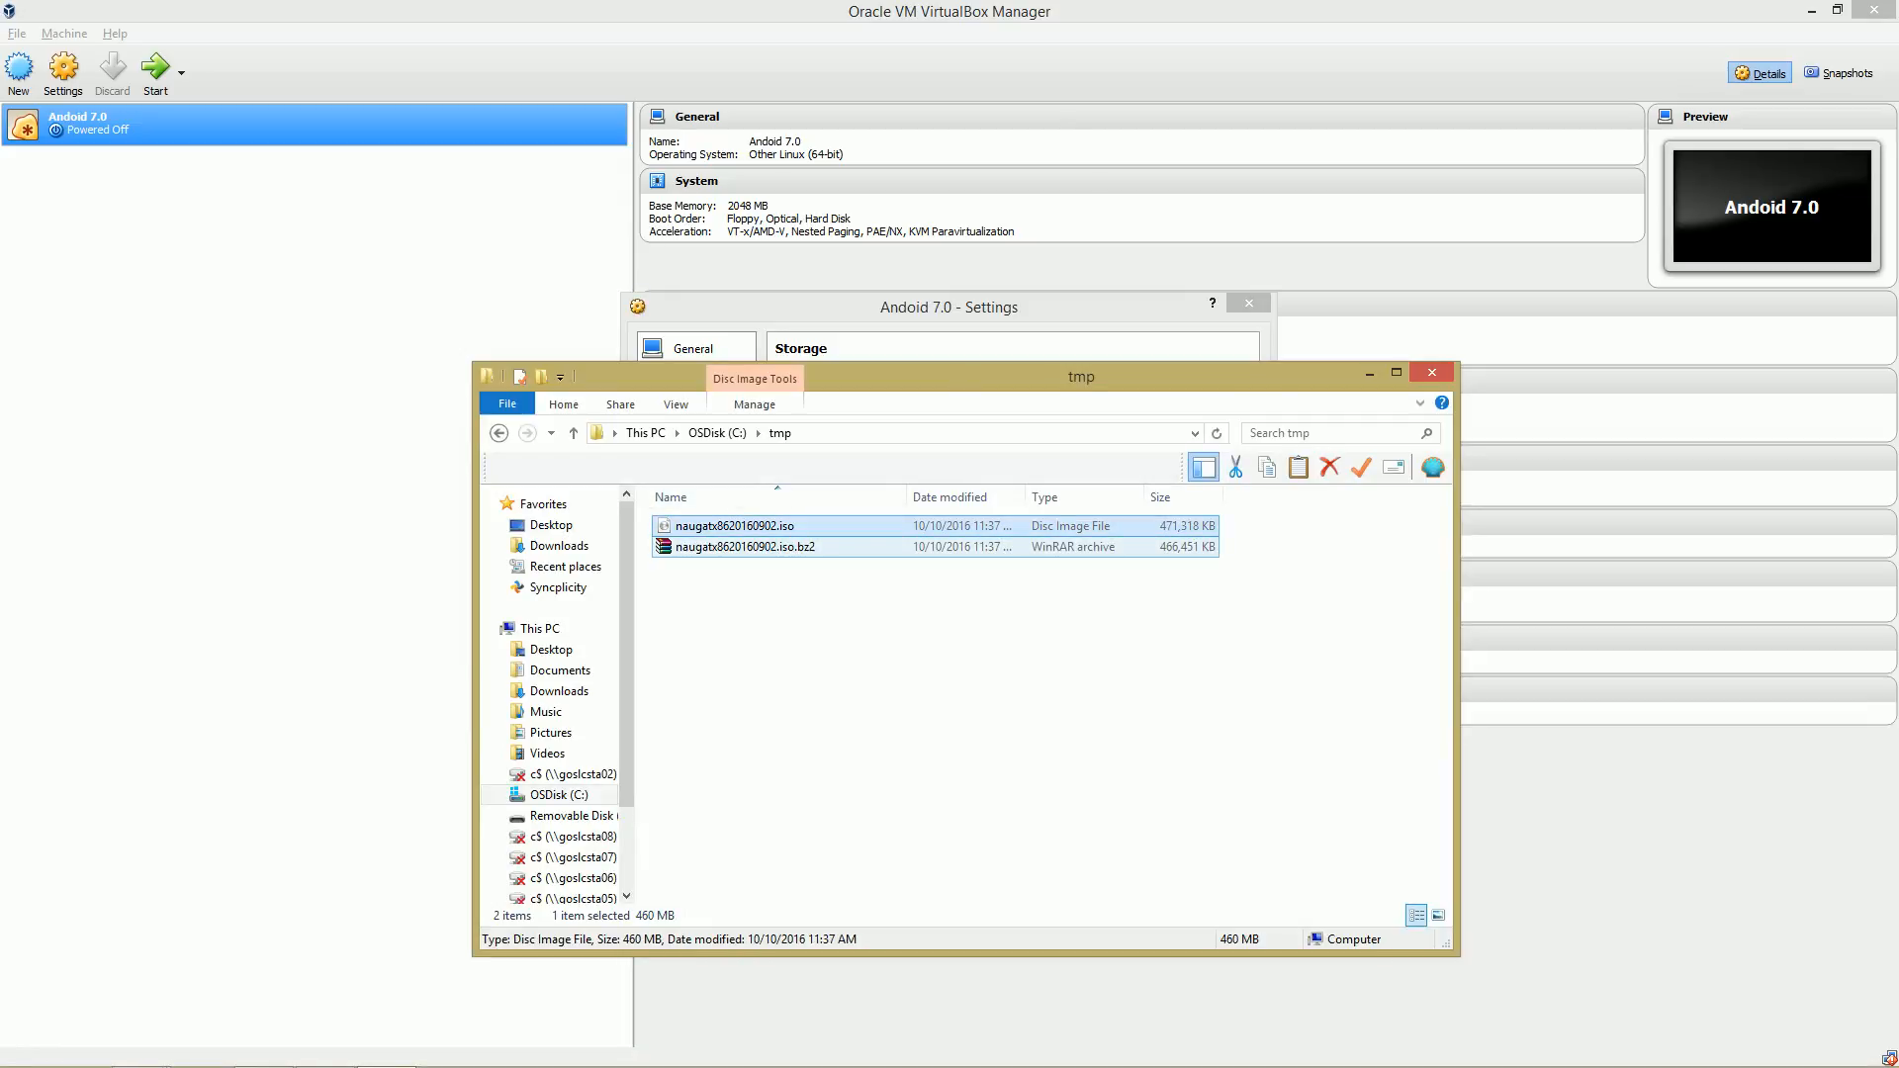
left_click(947, 307)
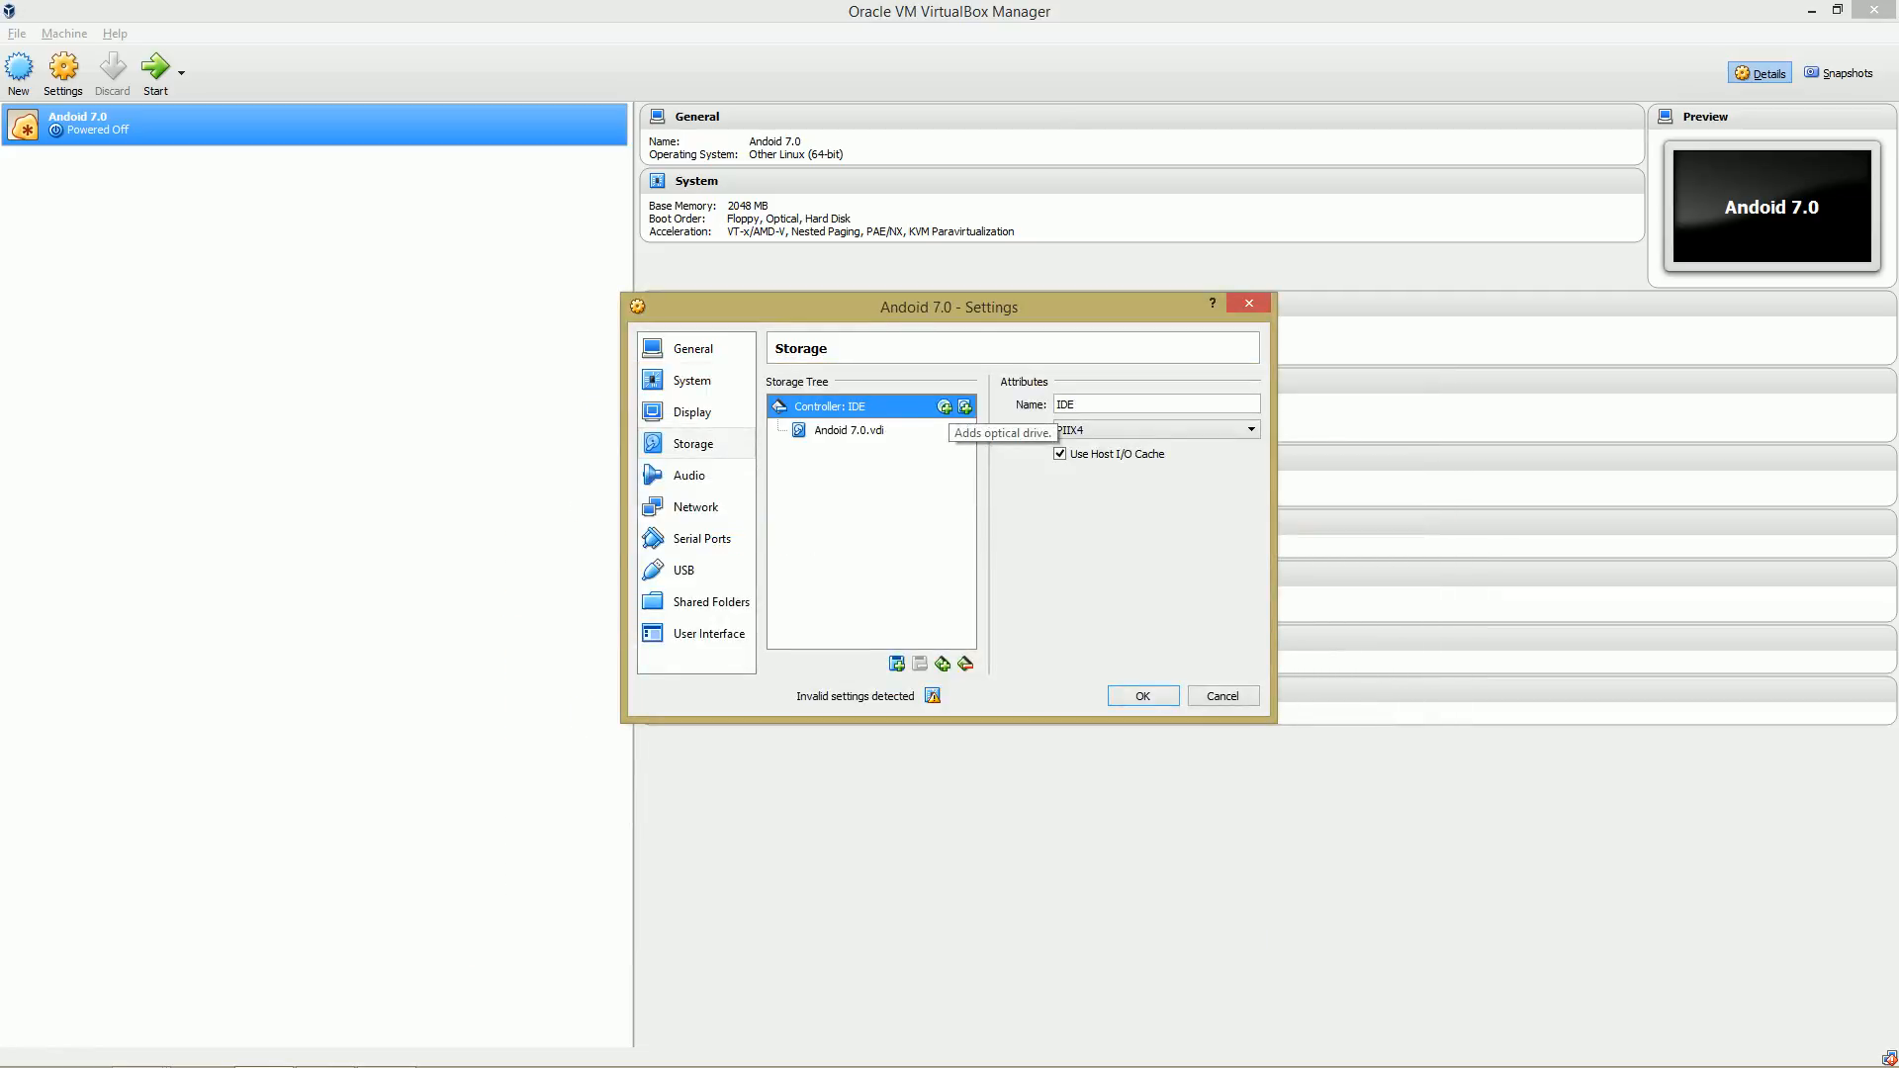
Add an empty optical drive to the IDE controller and assign it to IDE Secondary Master.
left_click(964, 407)
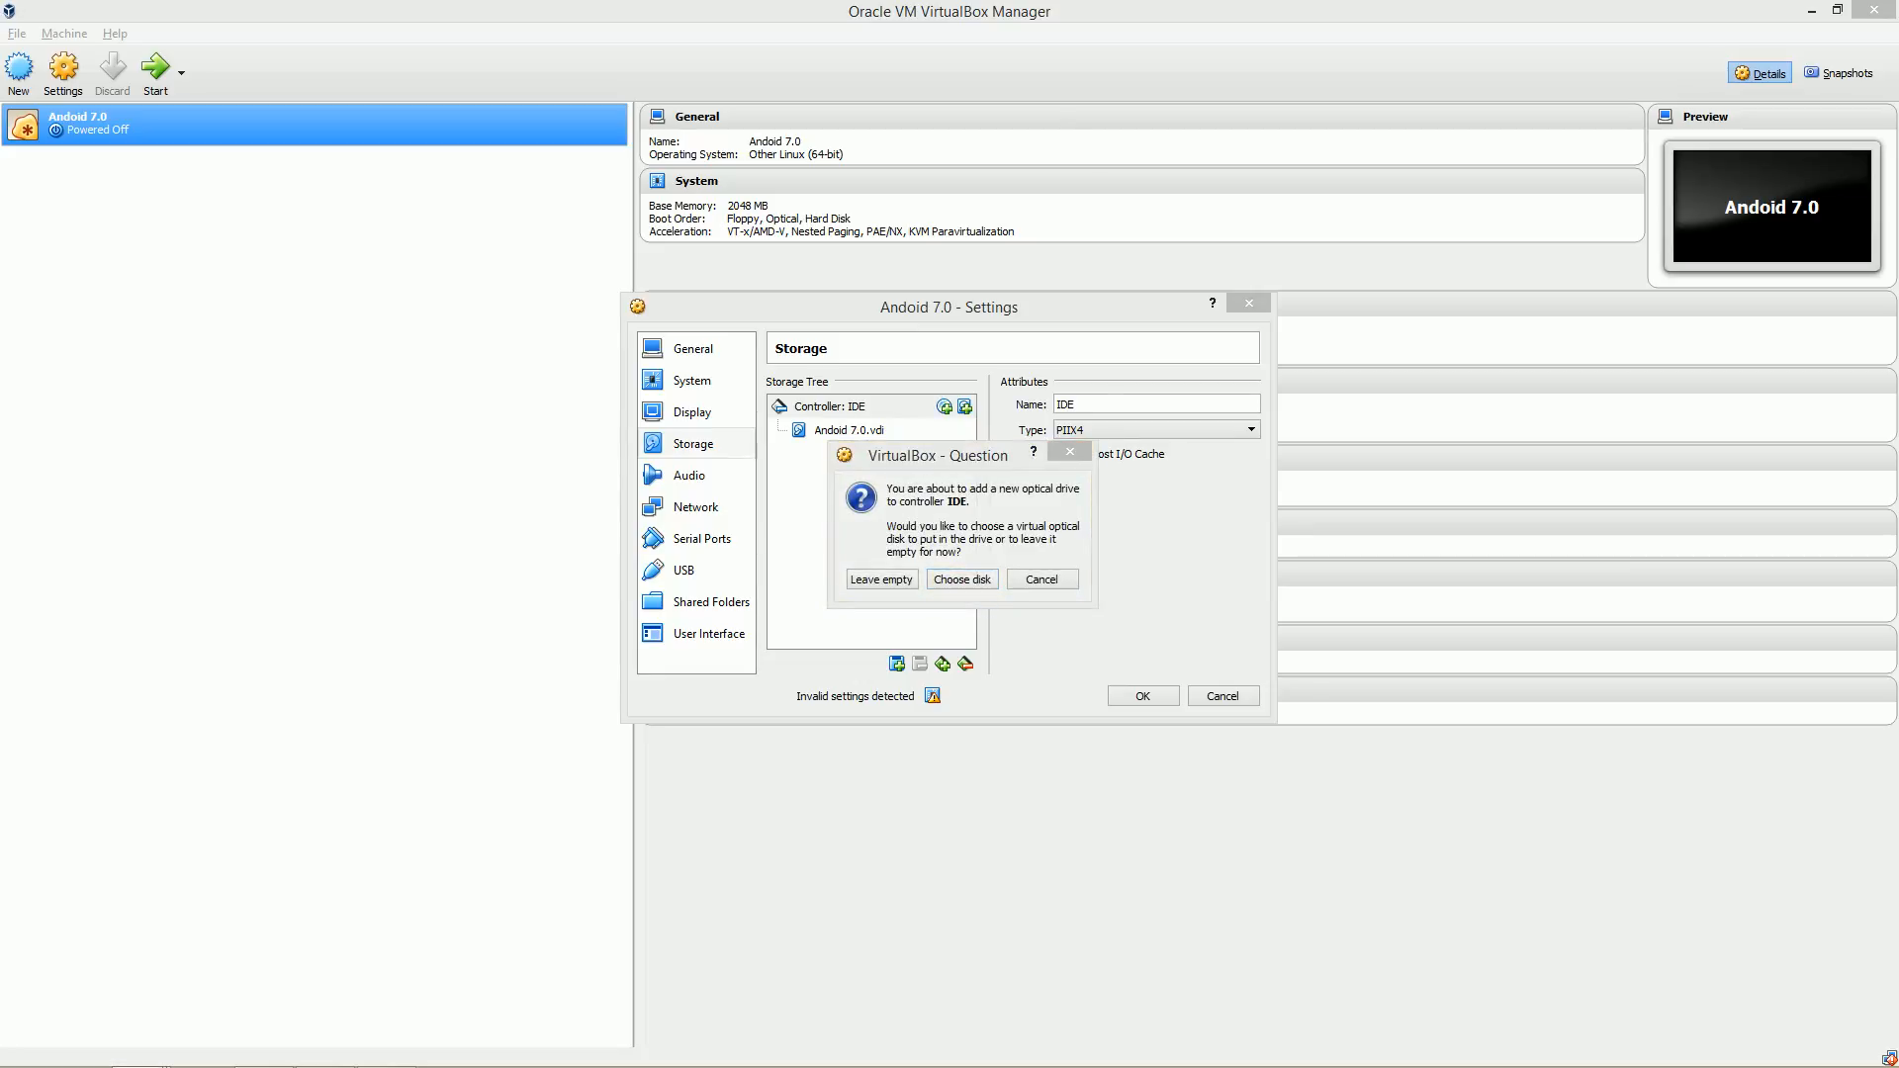
left_click(882, 580)
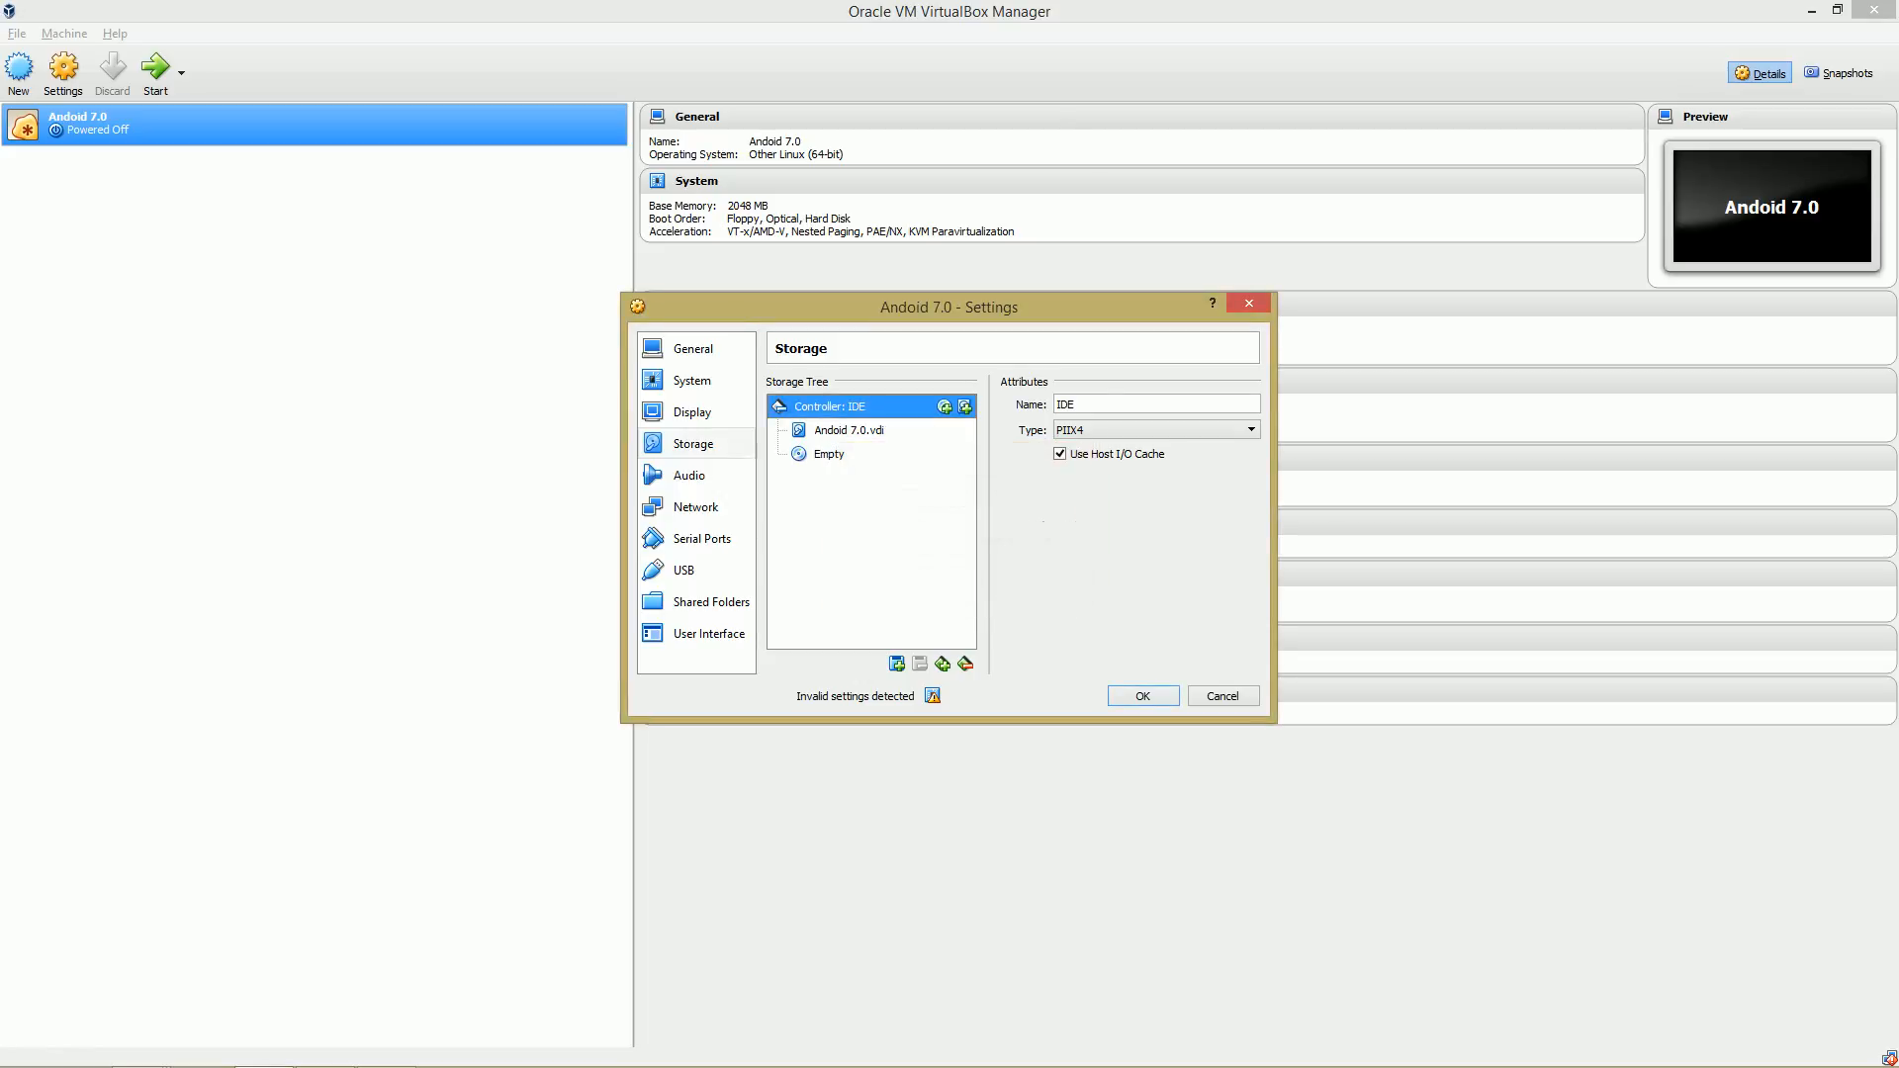
left_click(829, 454)
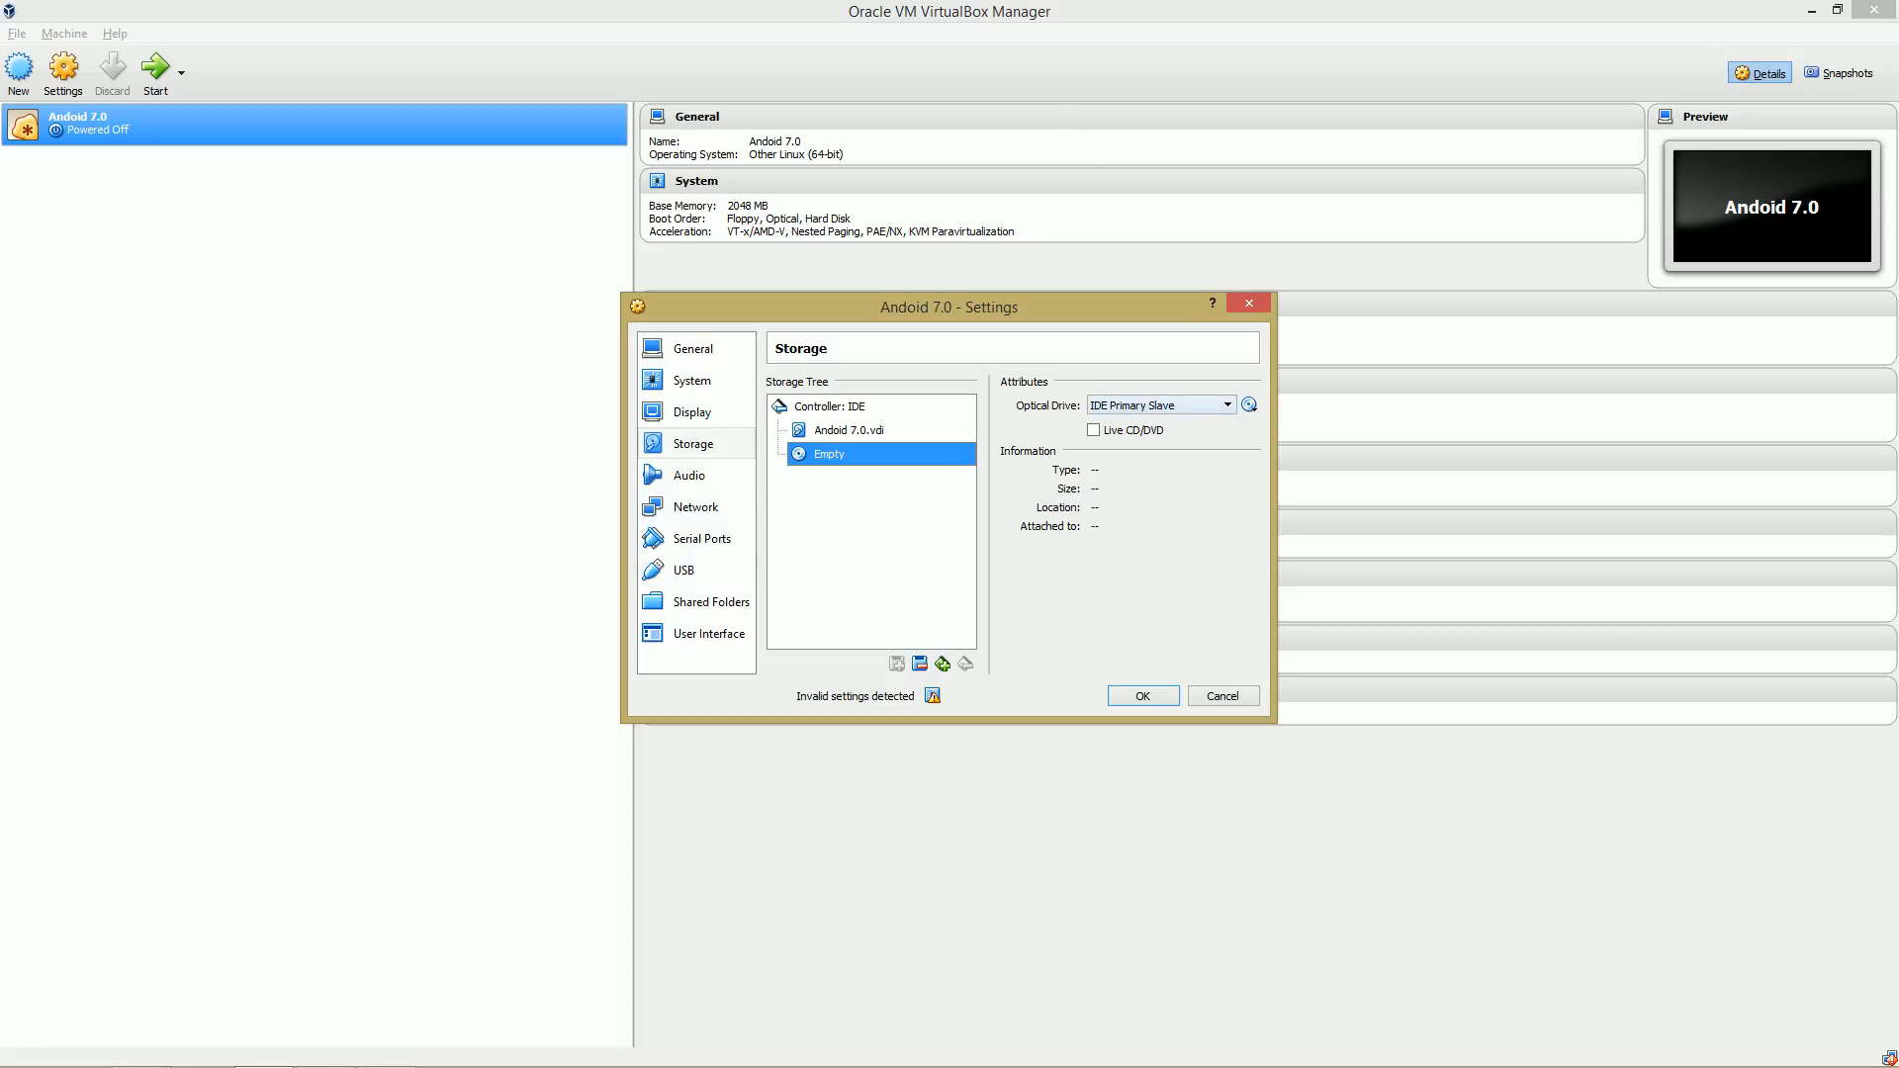
left_click(1227, 405)
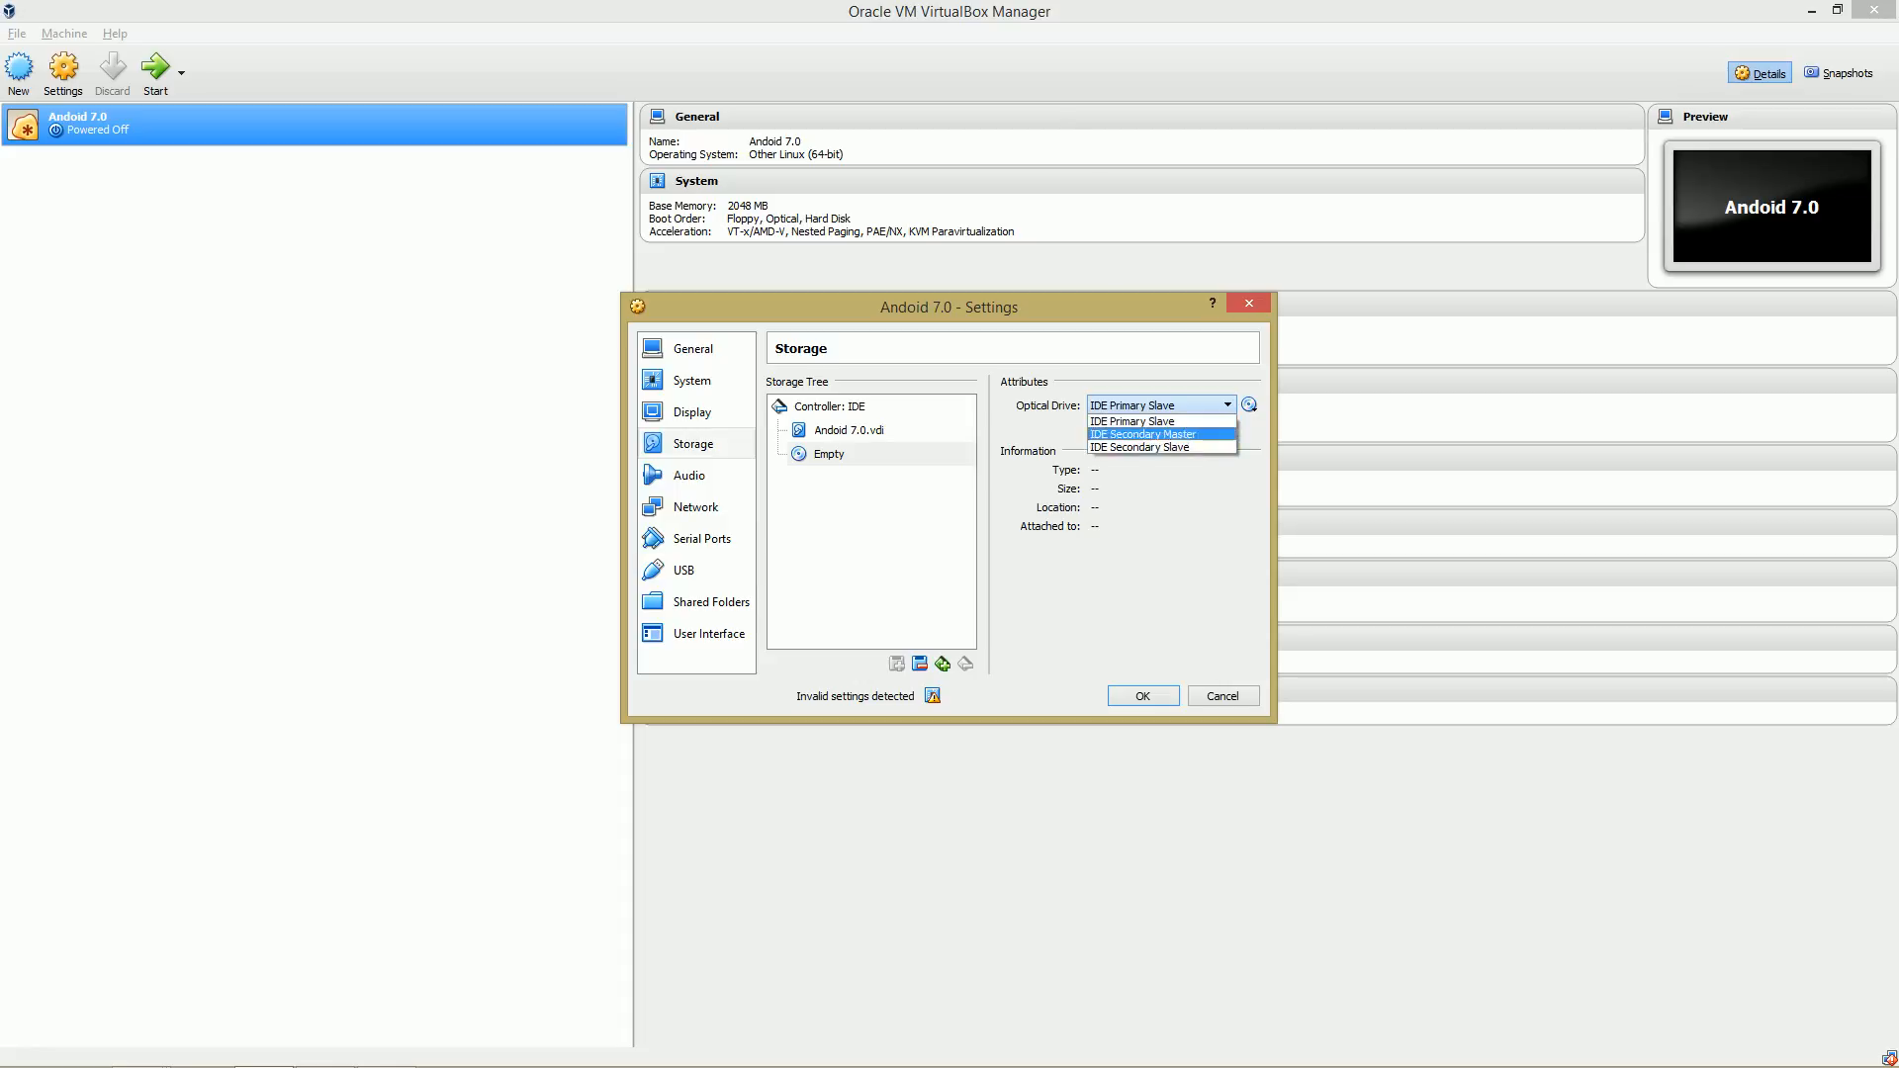
left_click(1143, 434)
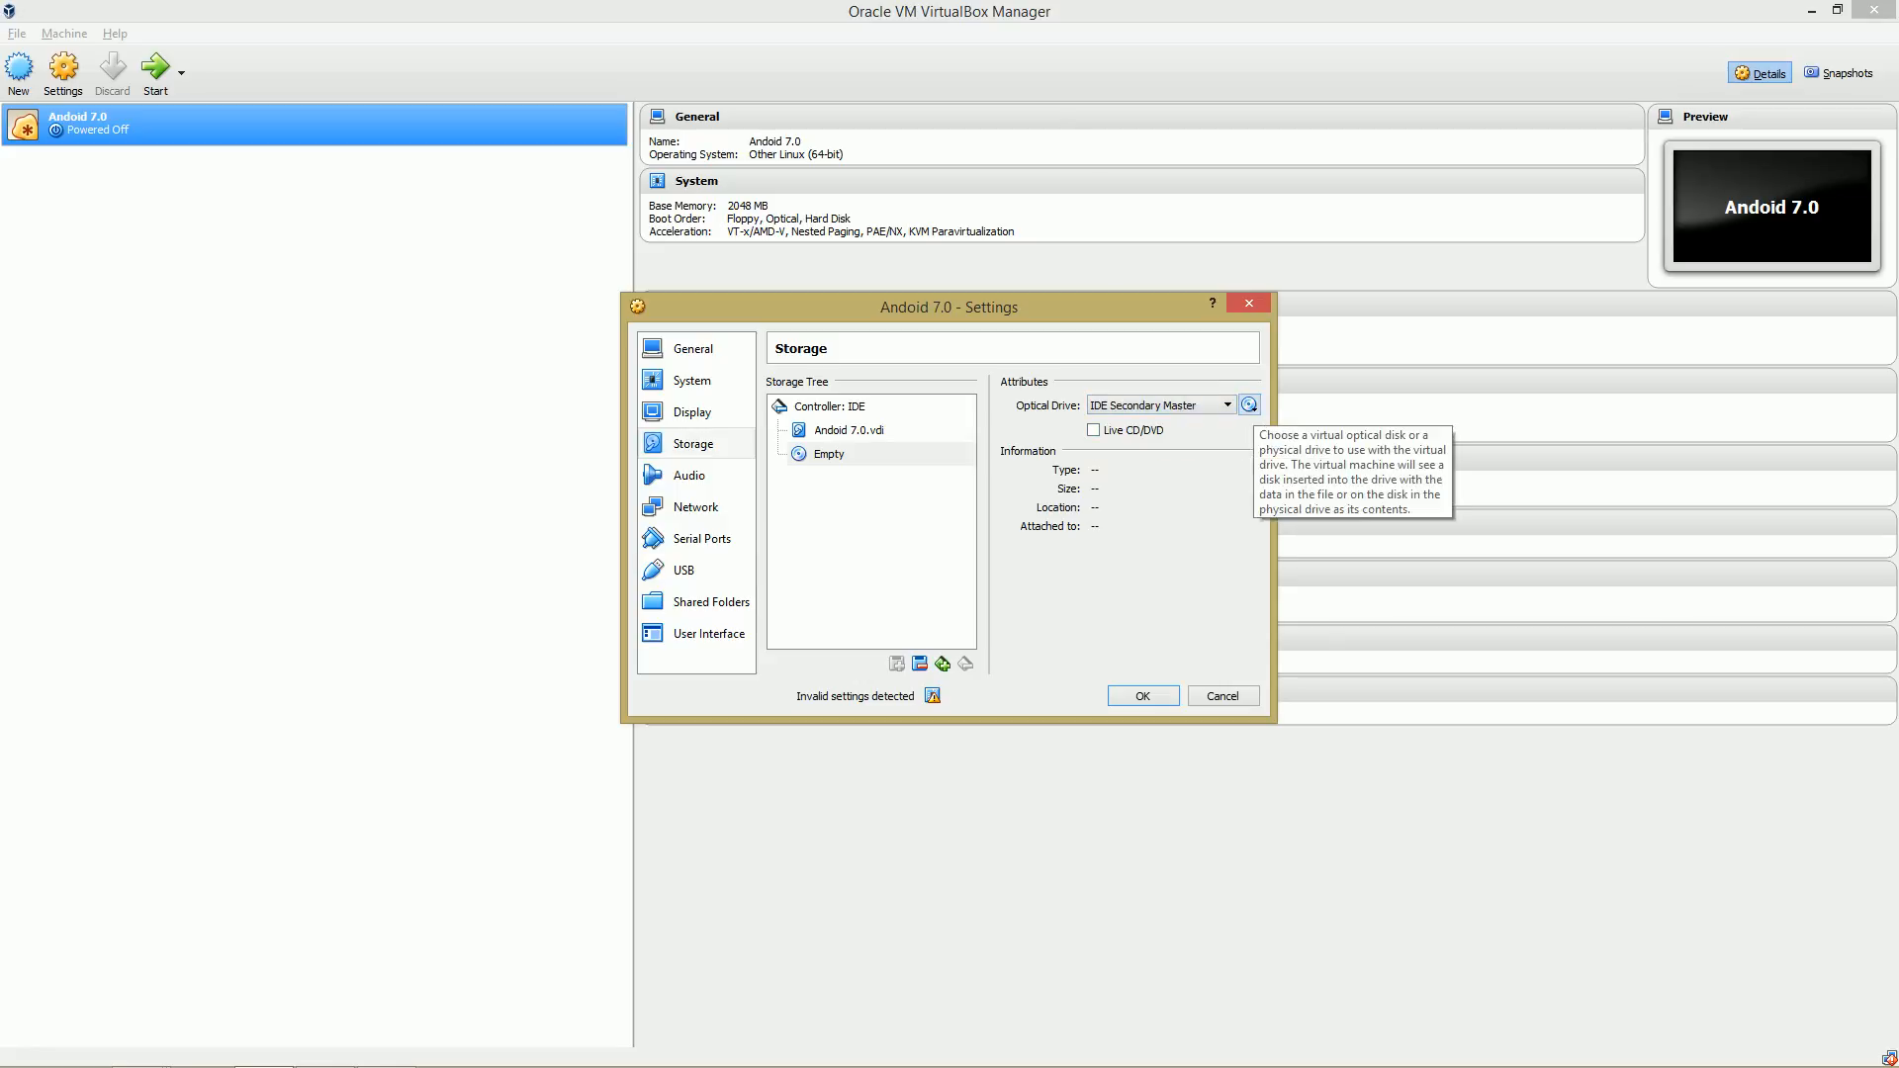
Load naugatx8620160902.iso from the tmp folder into the optical drive and save the settings.
left_click(1249, 405)
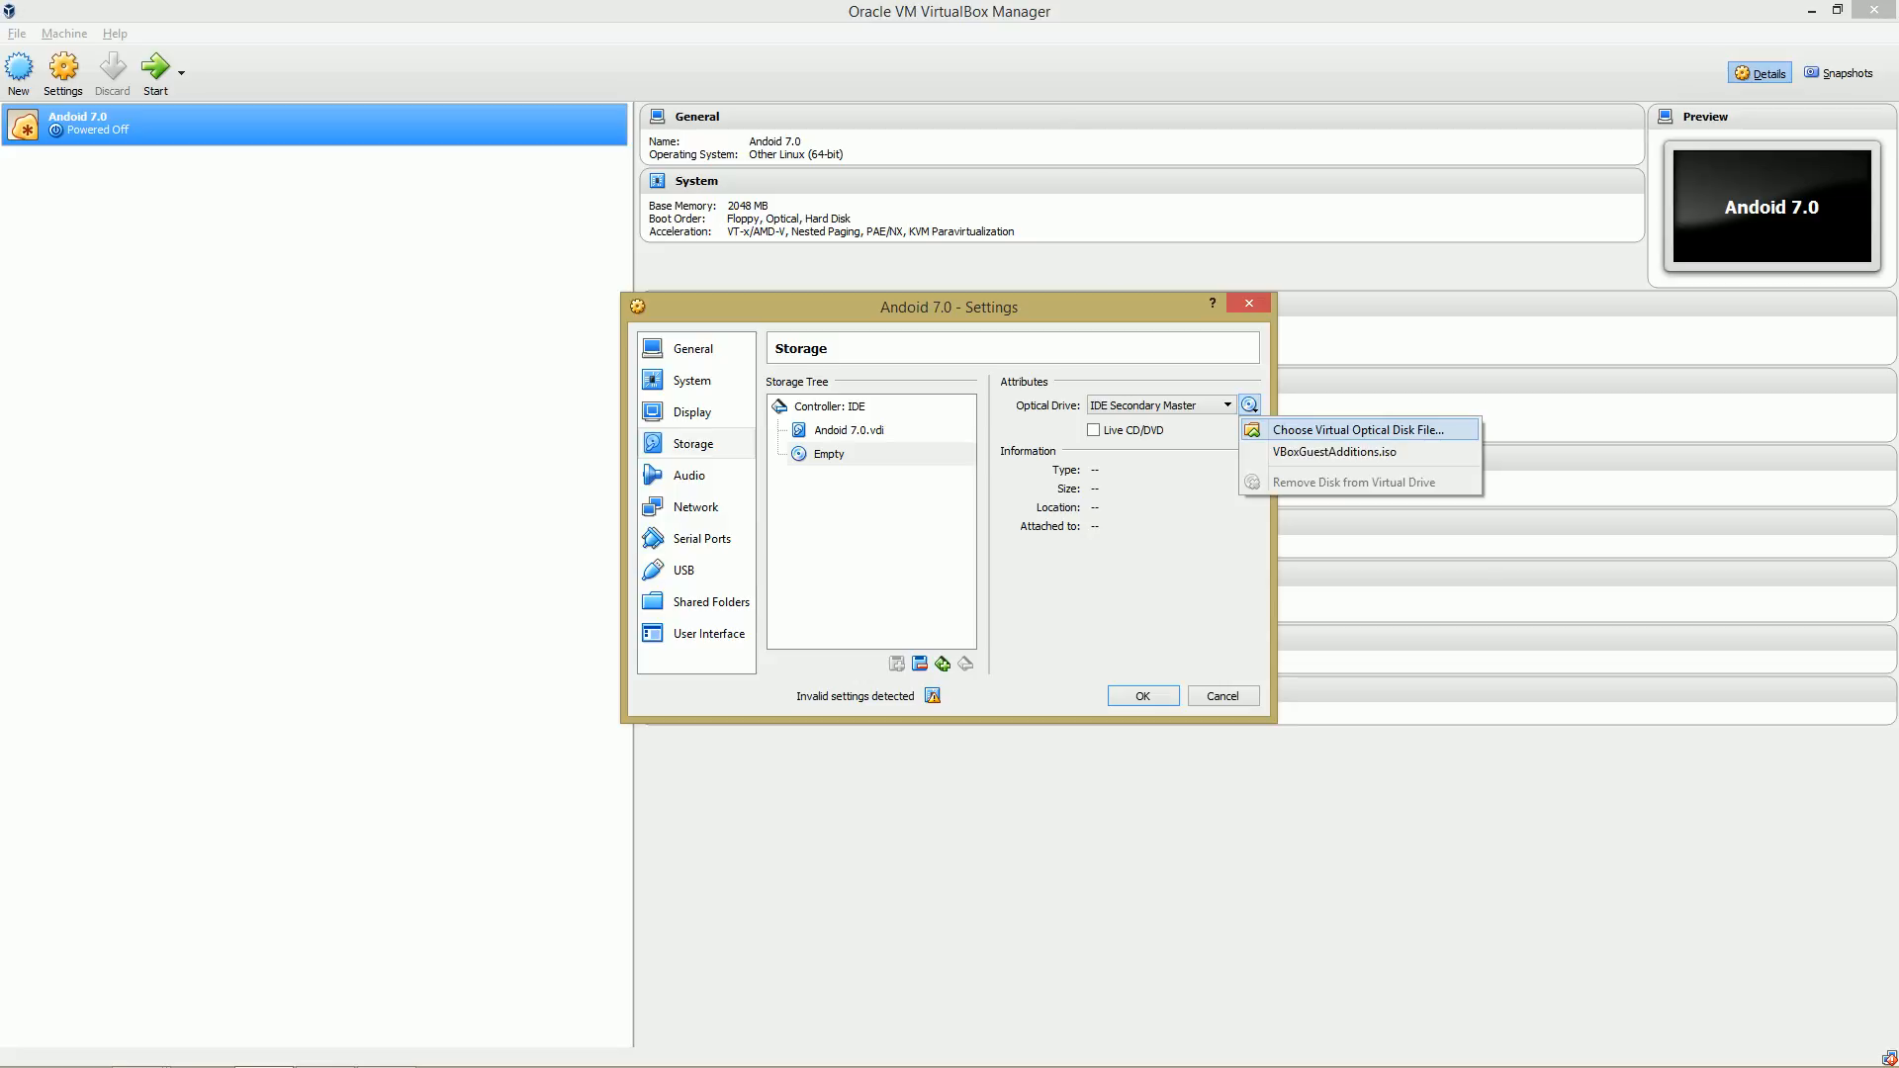
key("Return")
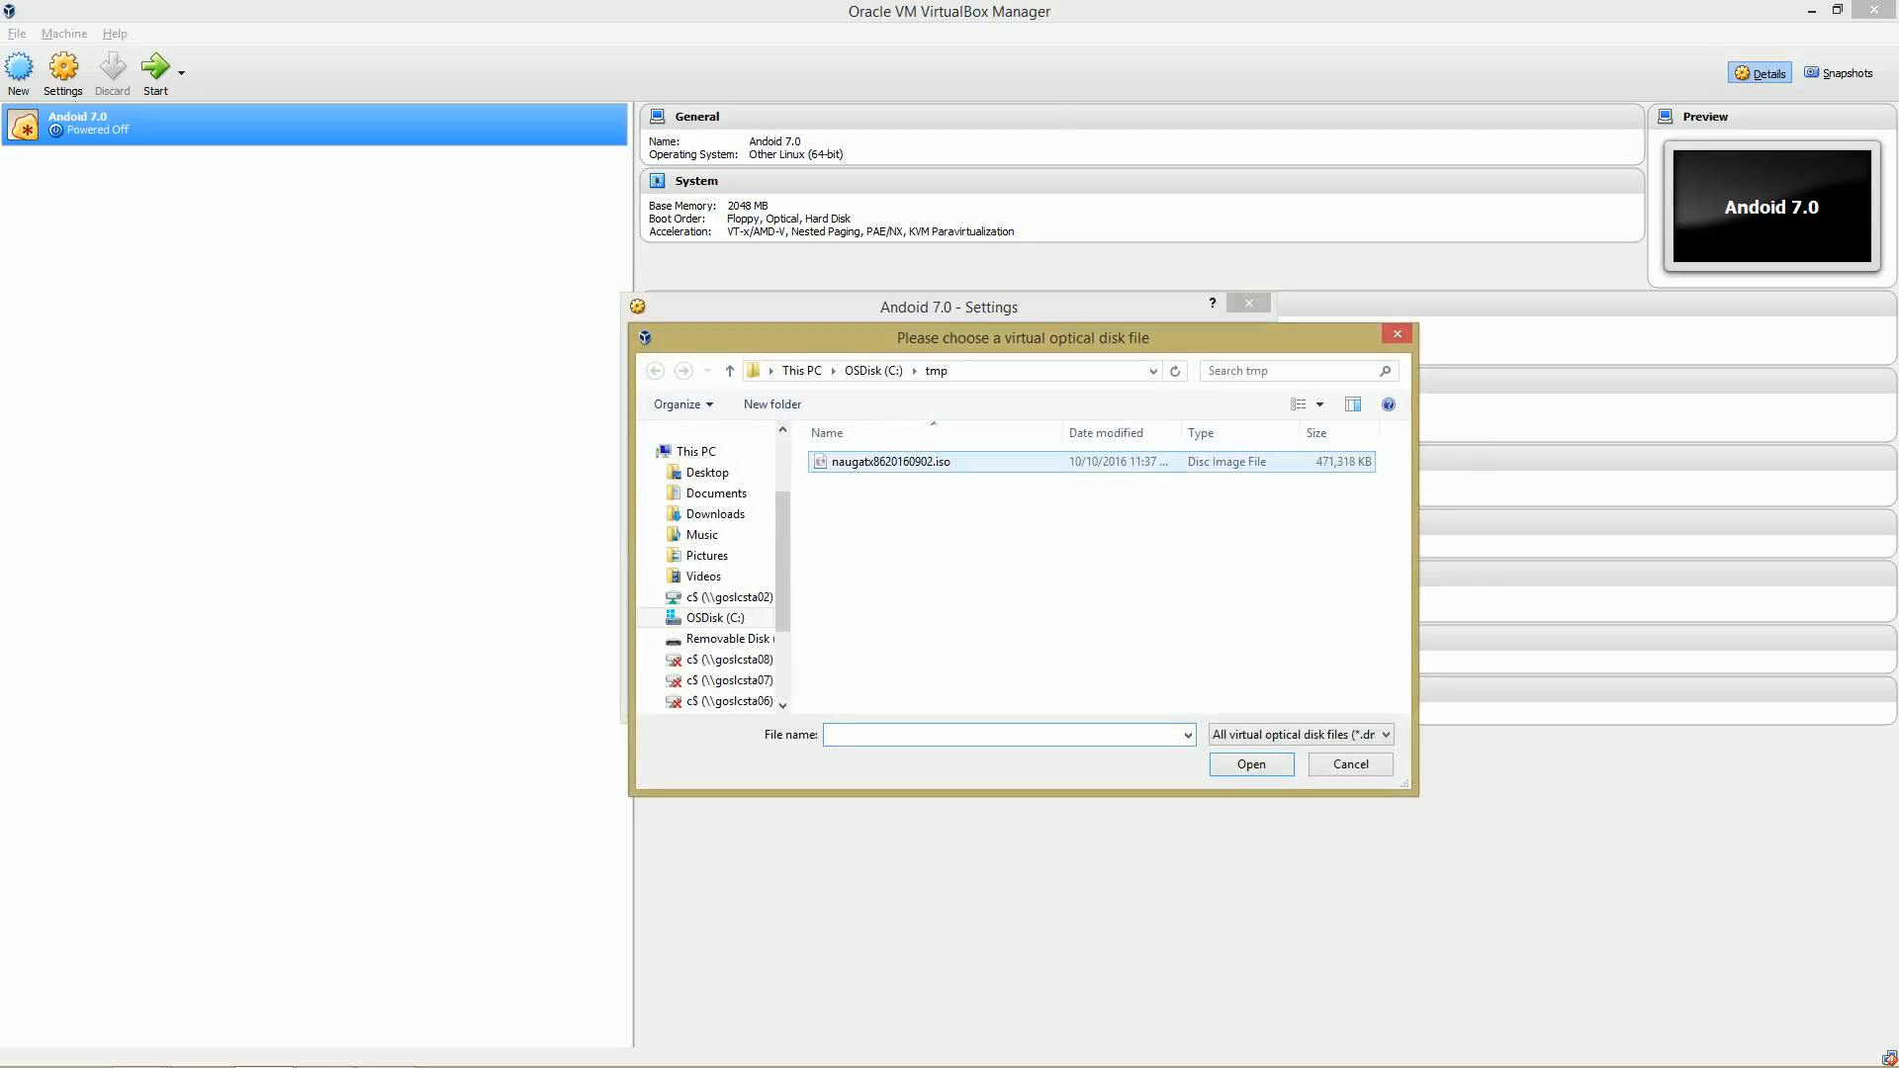
left_click(930, 462)
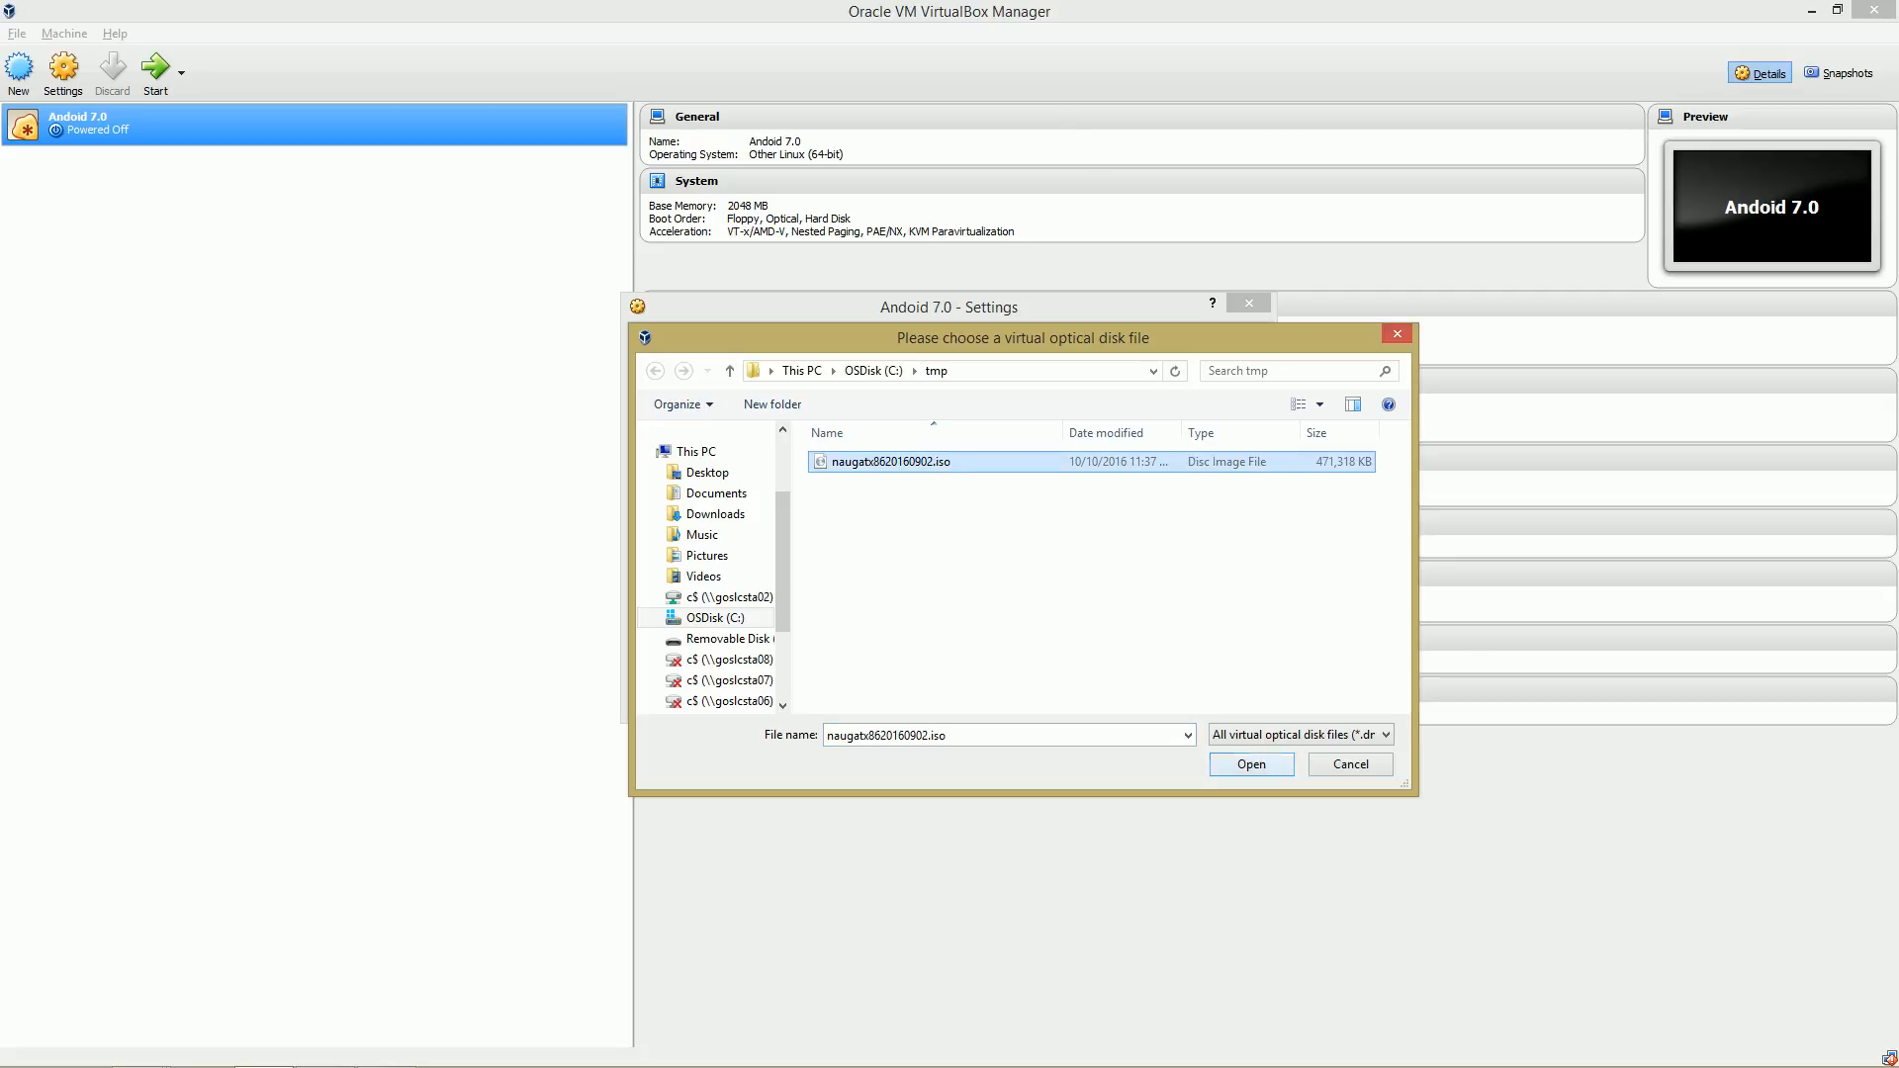
left_click(1252, 765)
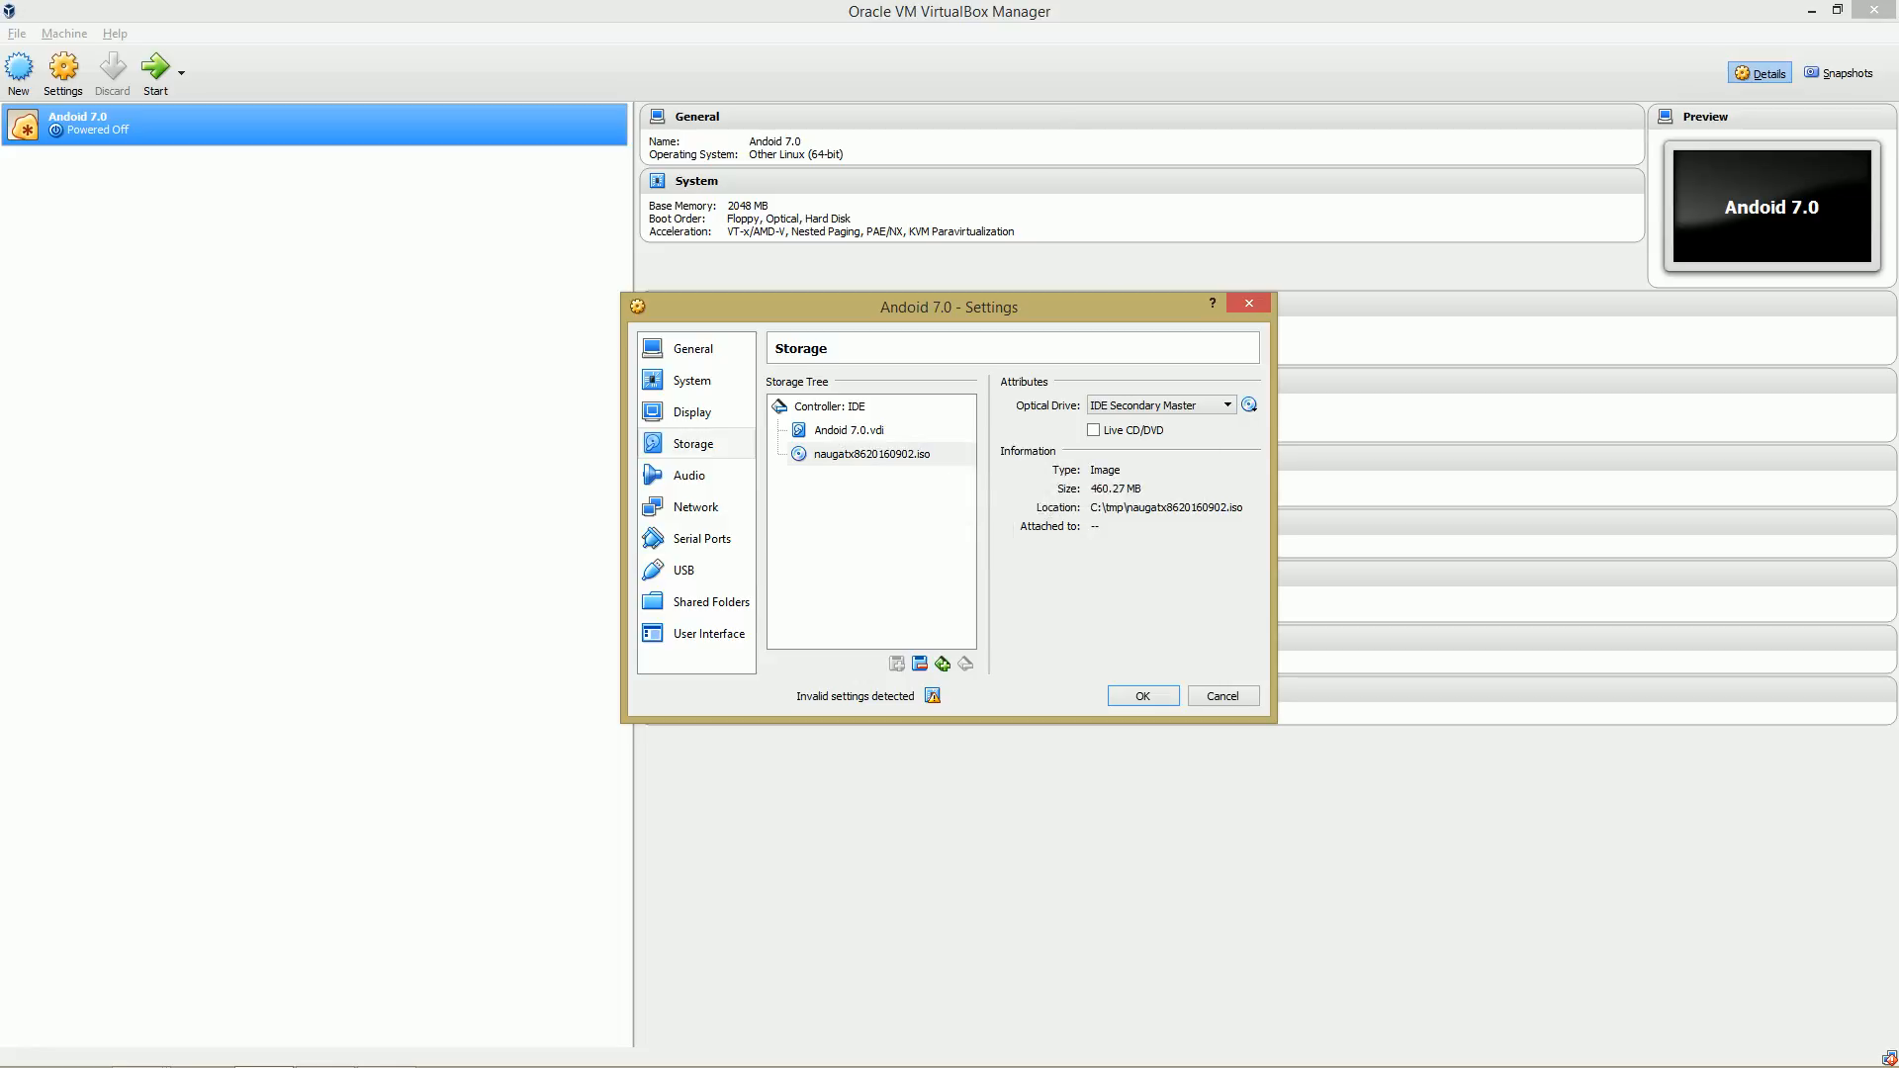
left_click(1144, 696)
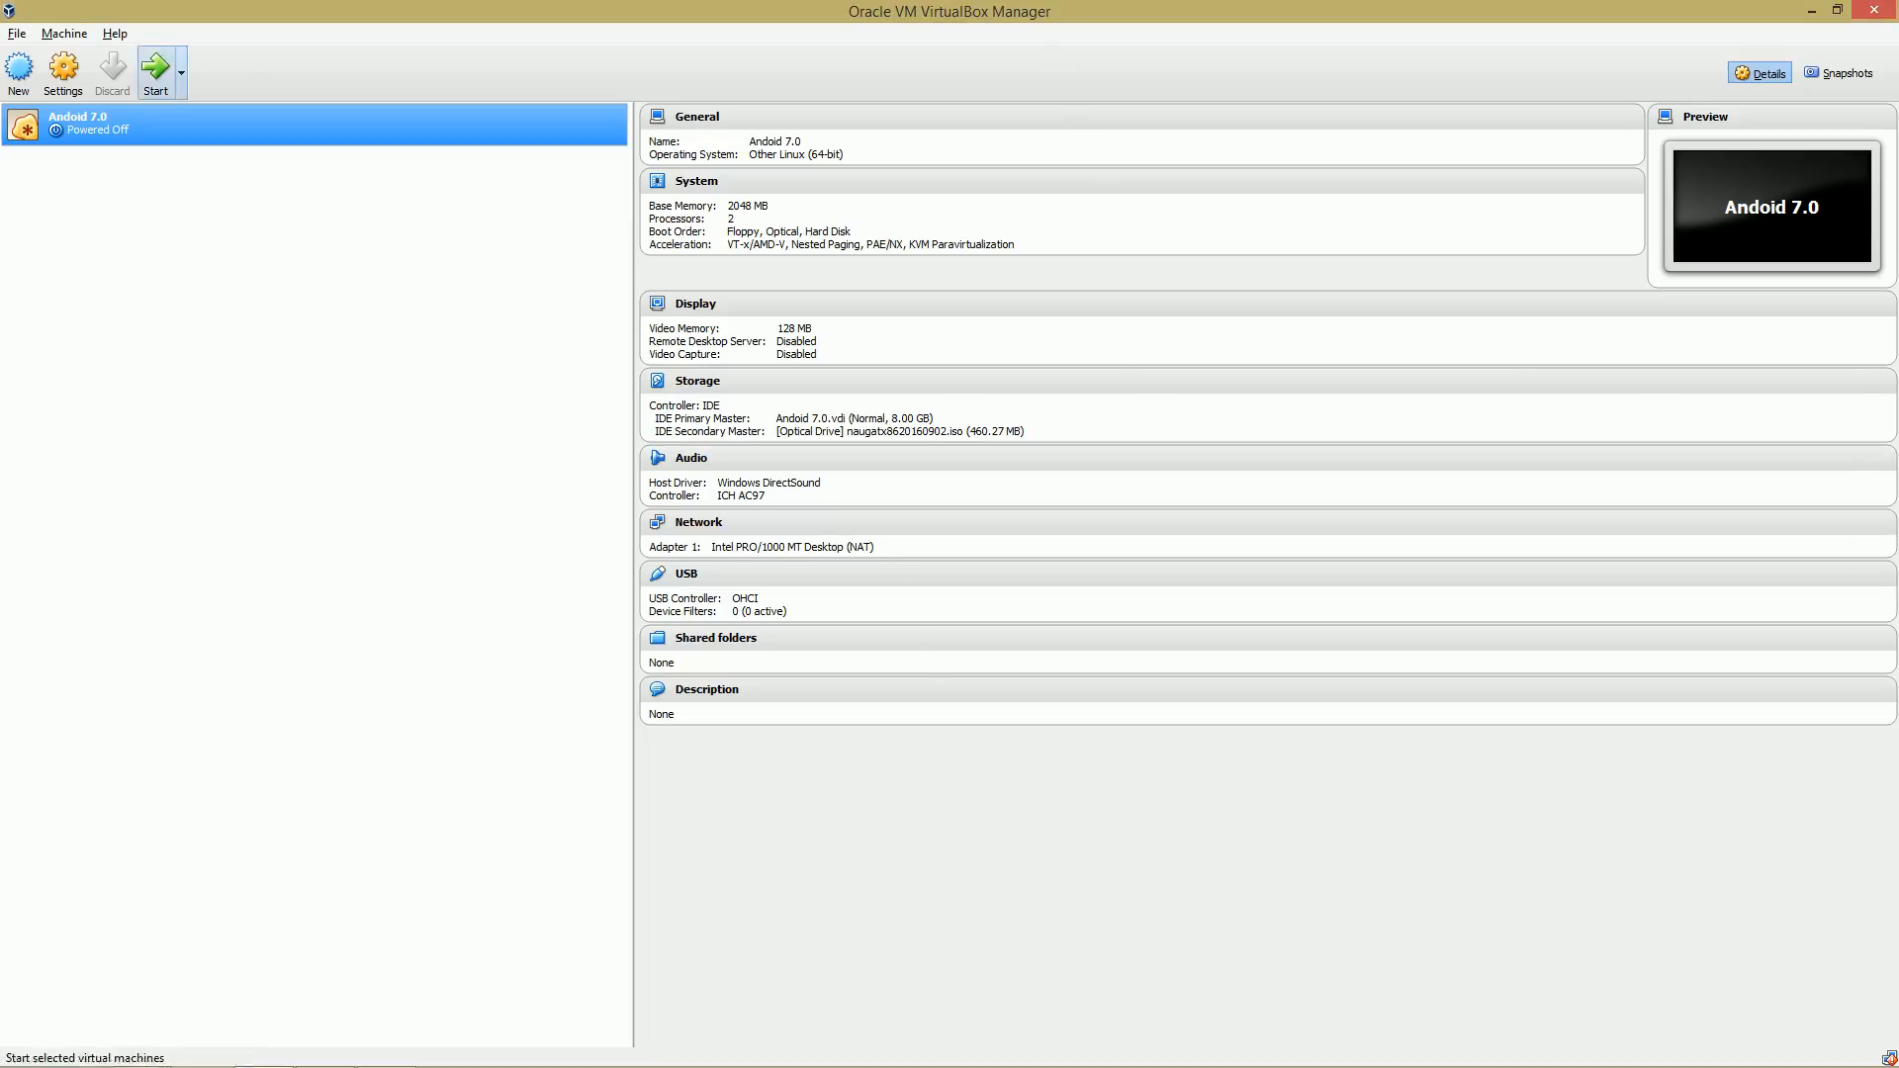
Start the Android 7.0 virtual machine and bring its window to the front.
left_click(155, 69)
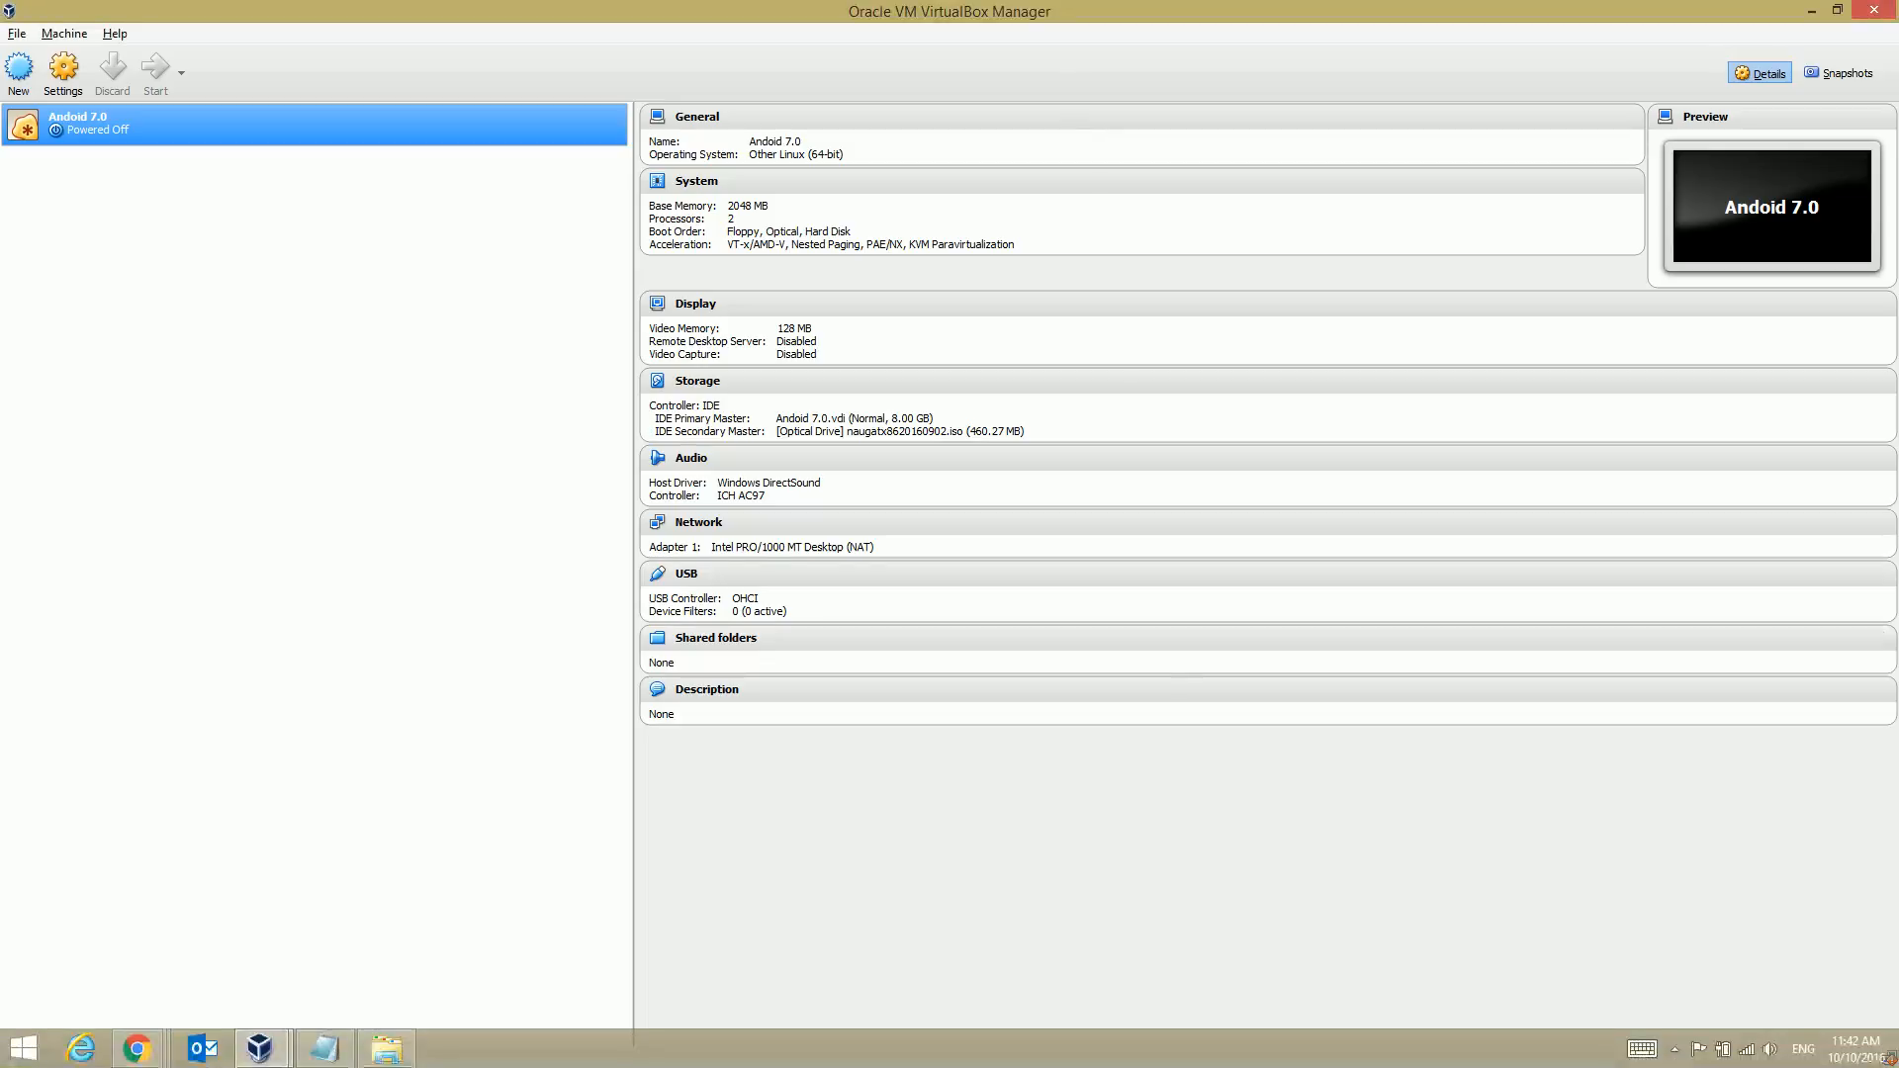
mouse_move(260, 1049)
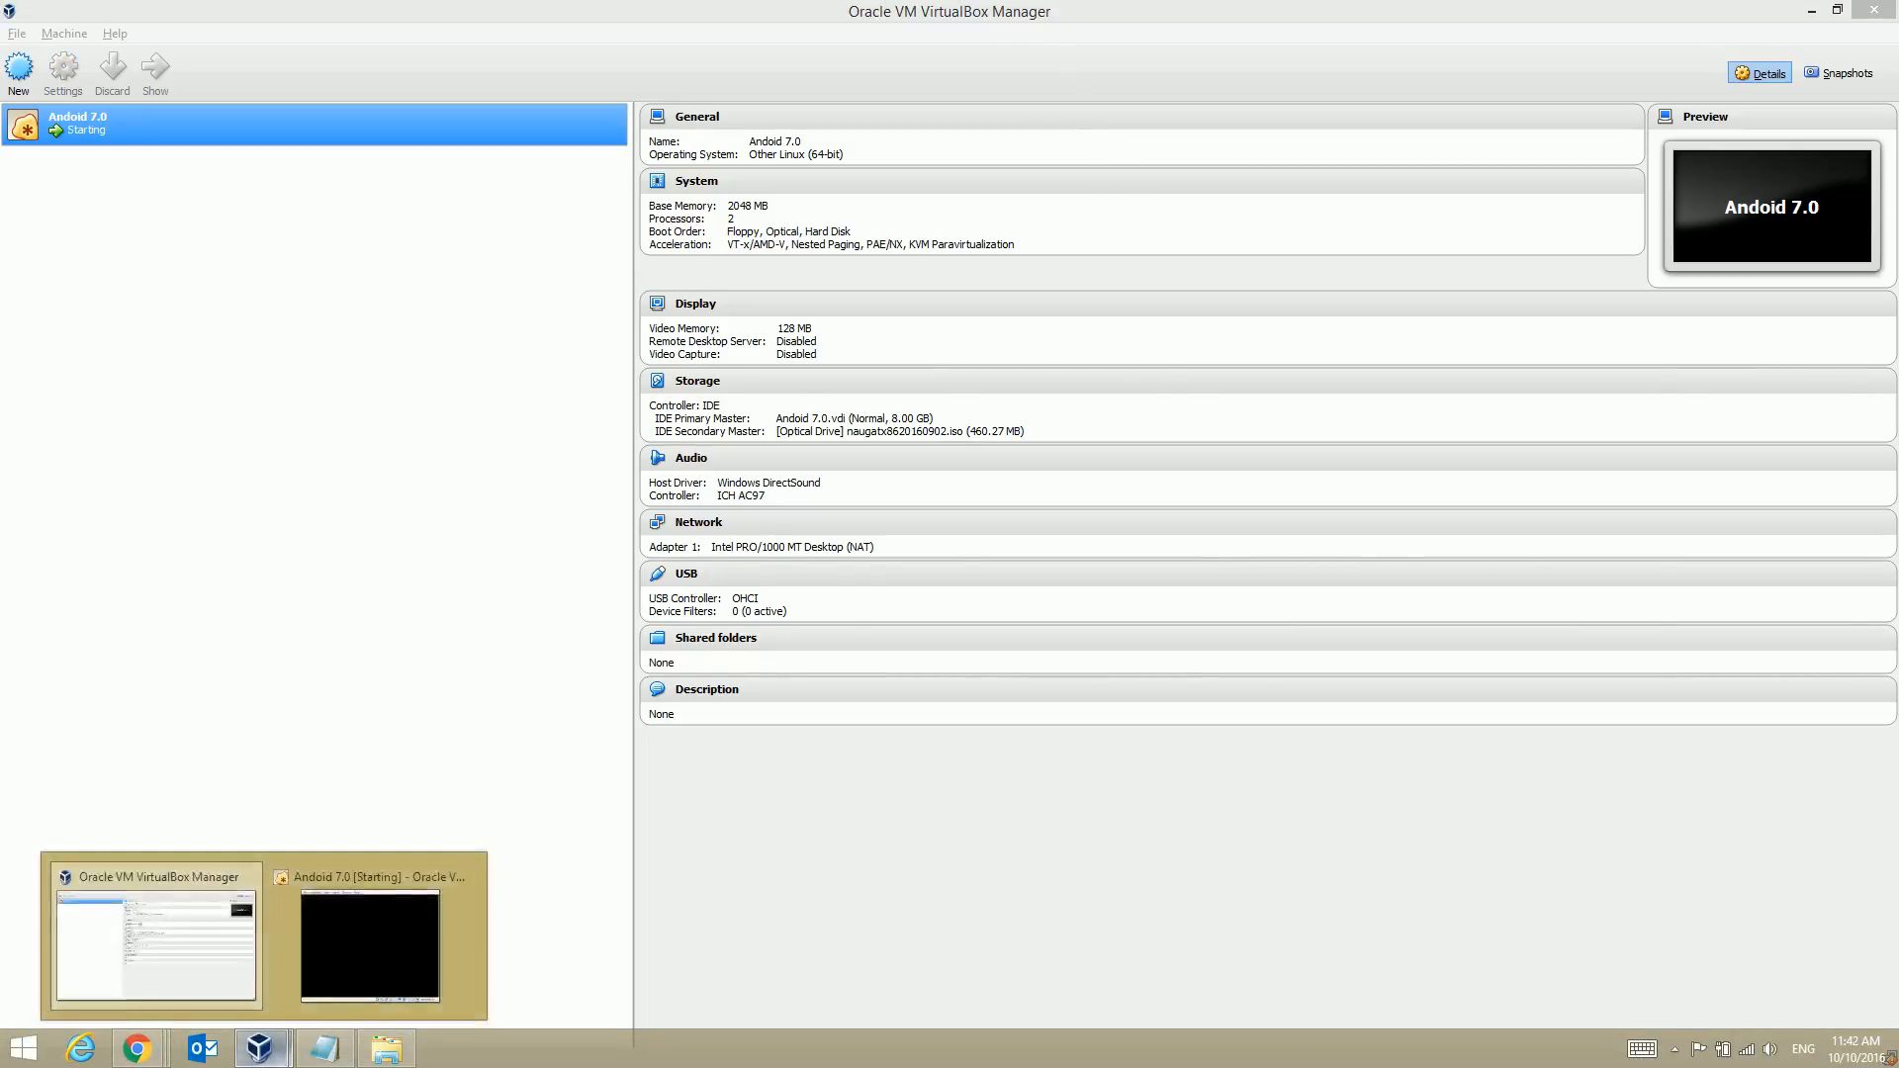
left_click(371, 938)
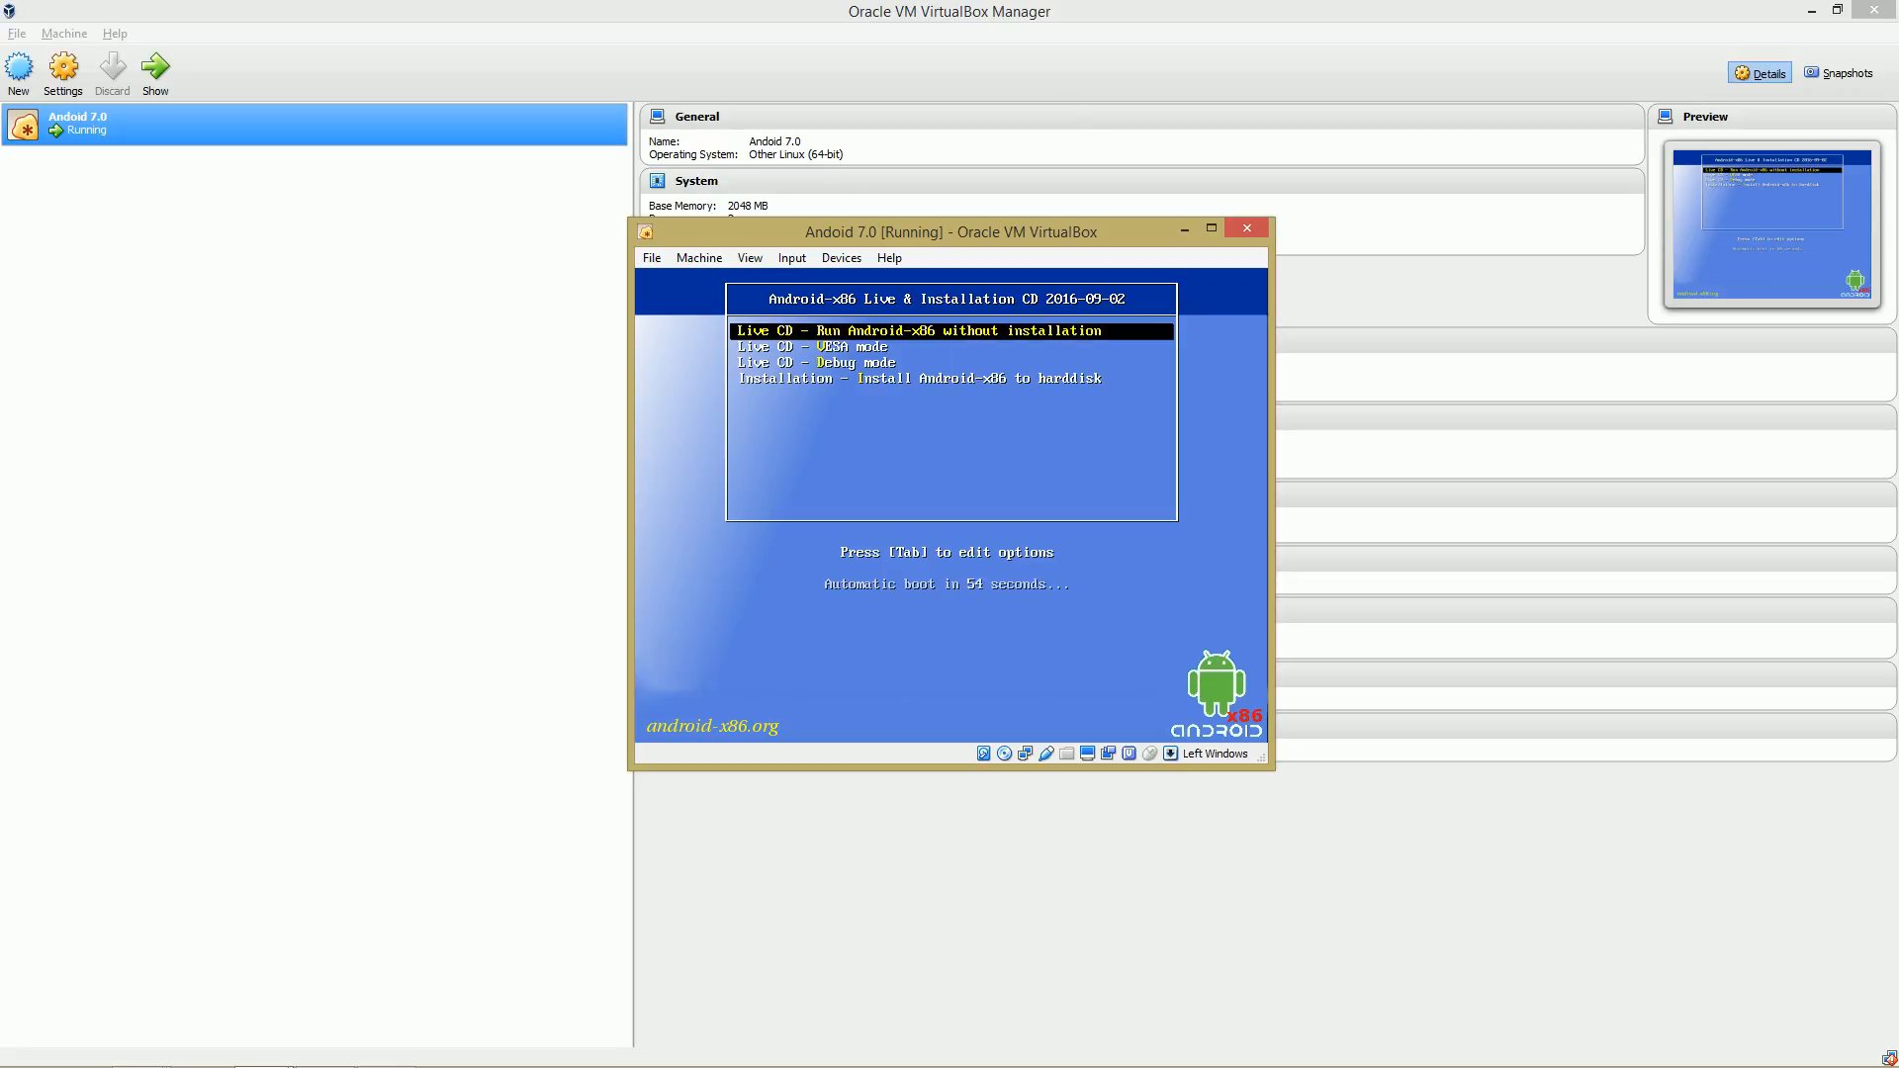
Choose Installation - Install Android-x86 to harddisk from the boot menu.
key("F9")
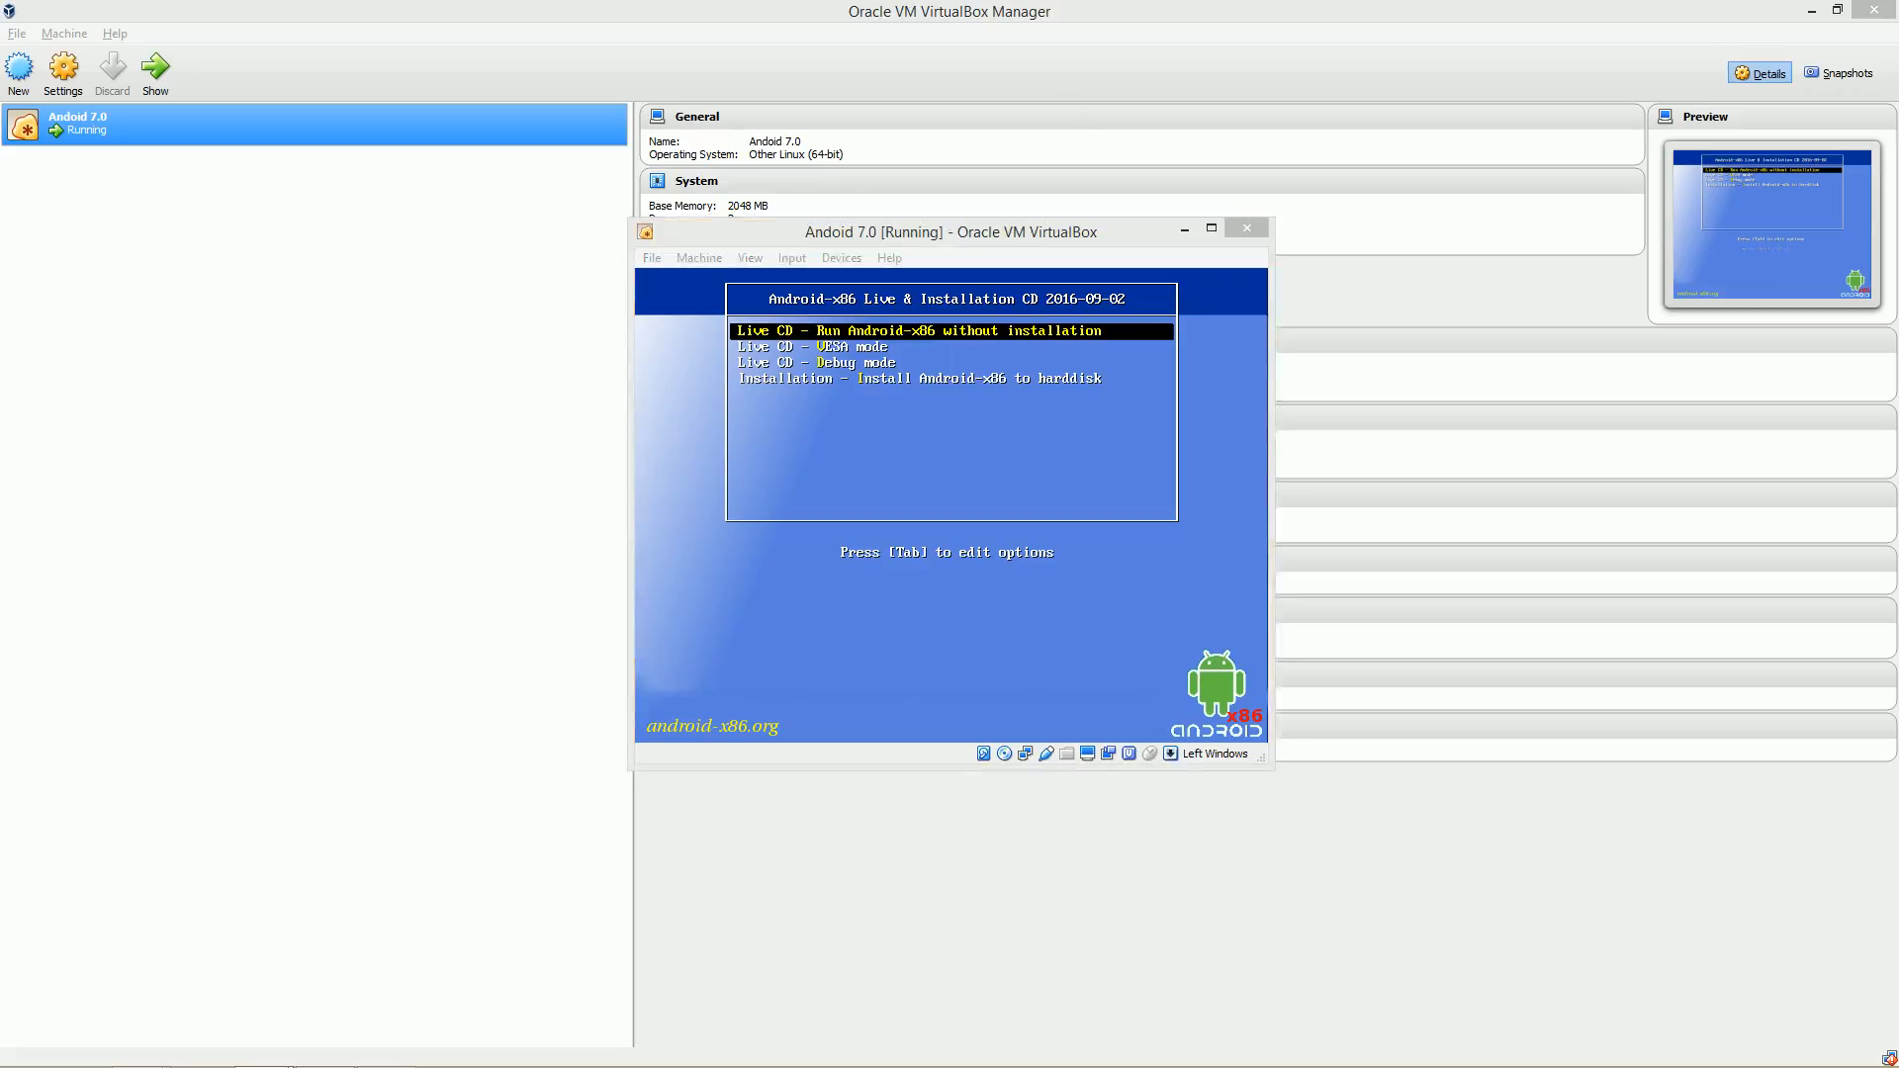
left_click(950, 506)
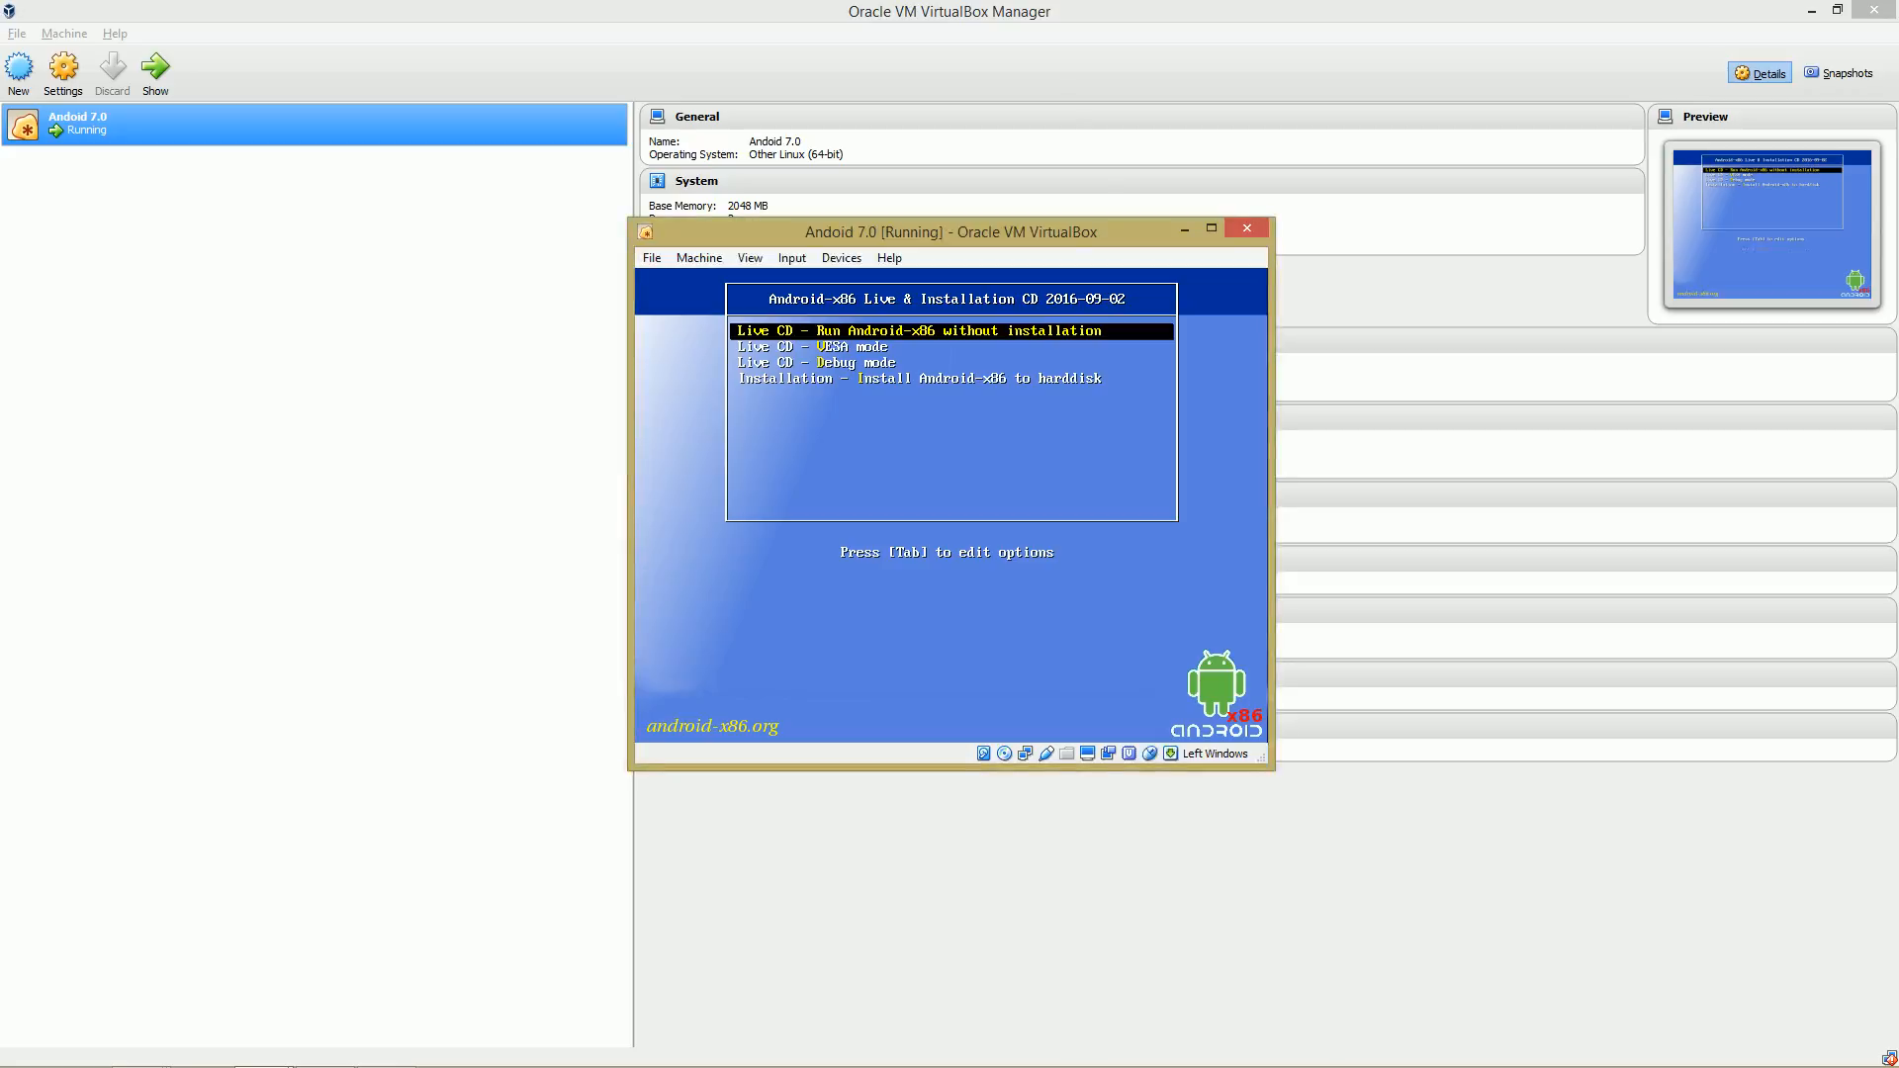
key("Down")
key("Down")
key("Down")
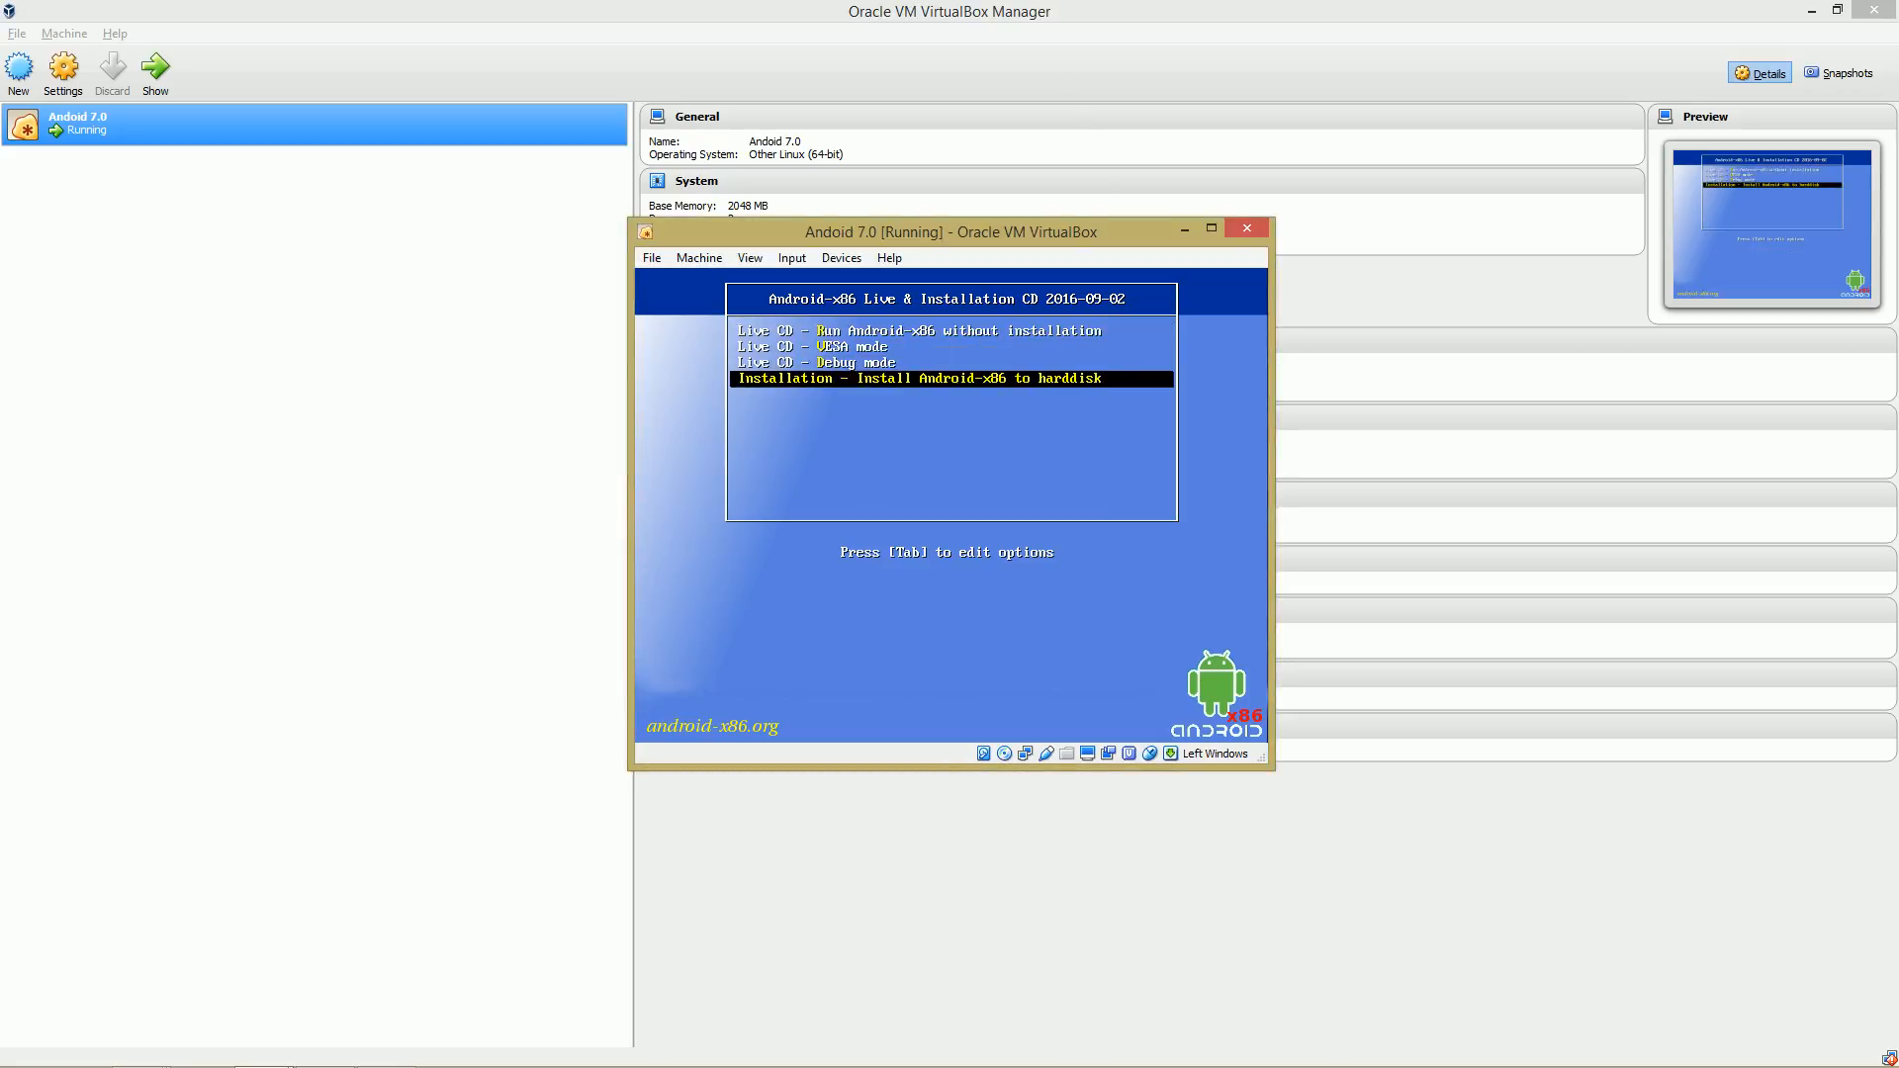
key("Return")
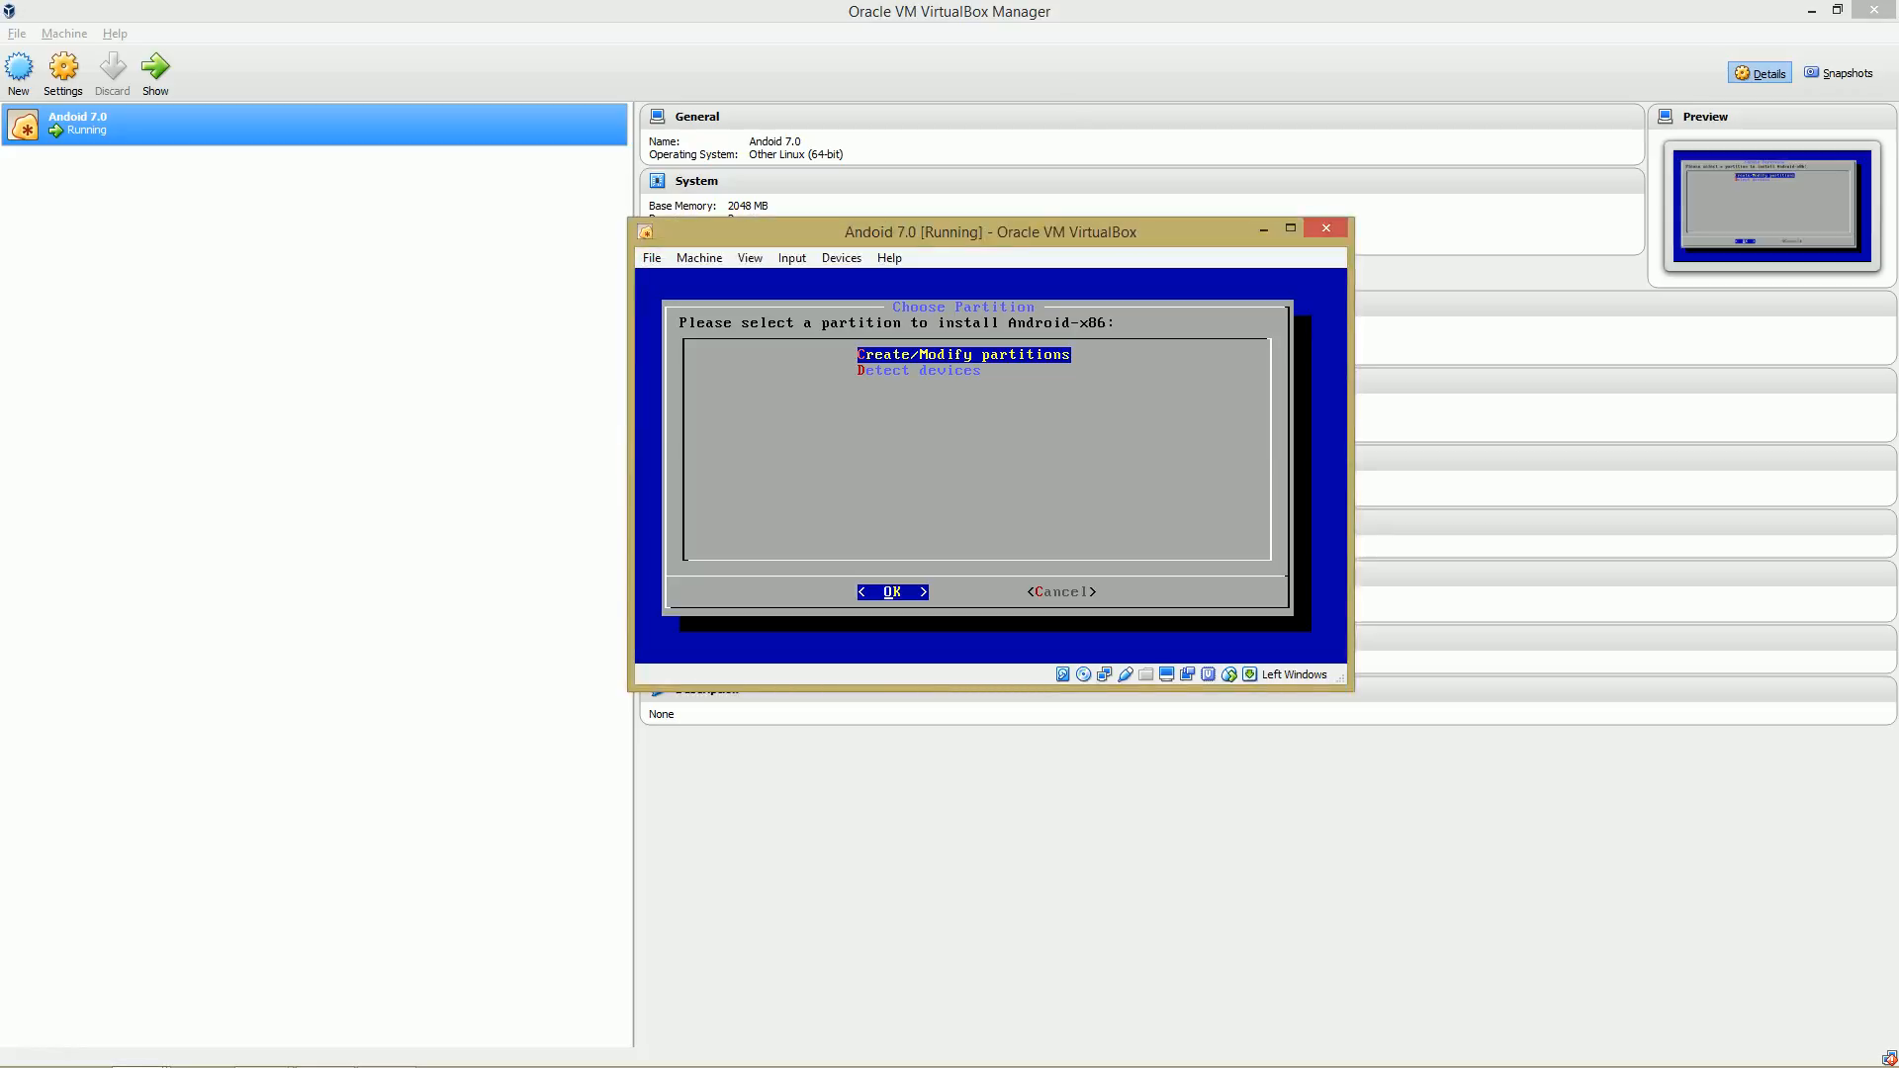
Choose Create/Modify partitions and decline using GPT to open the partition editor.
key("Down")
key("Up")
key("Return")
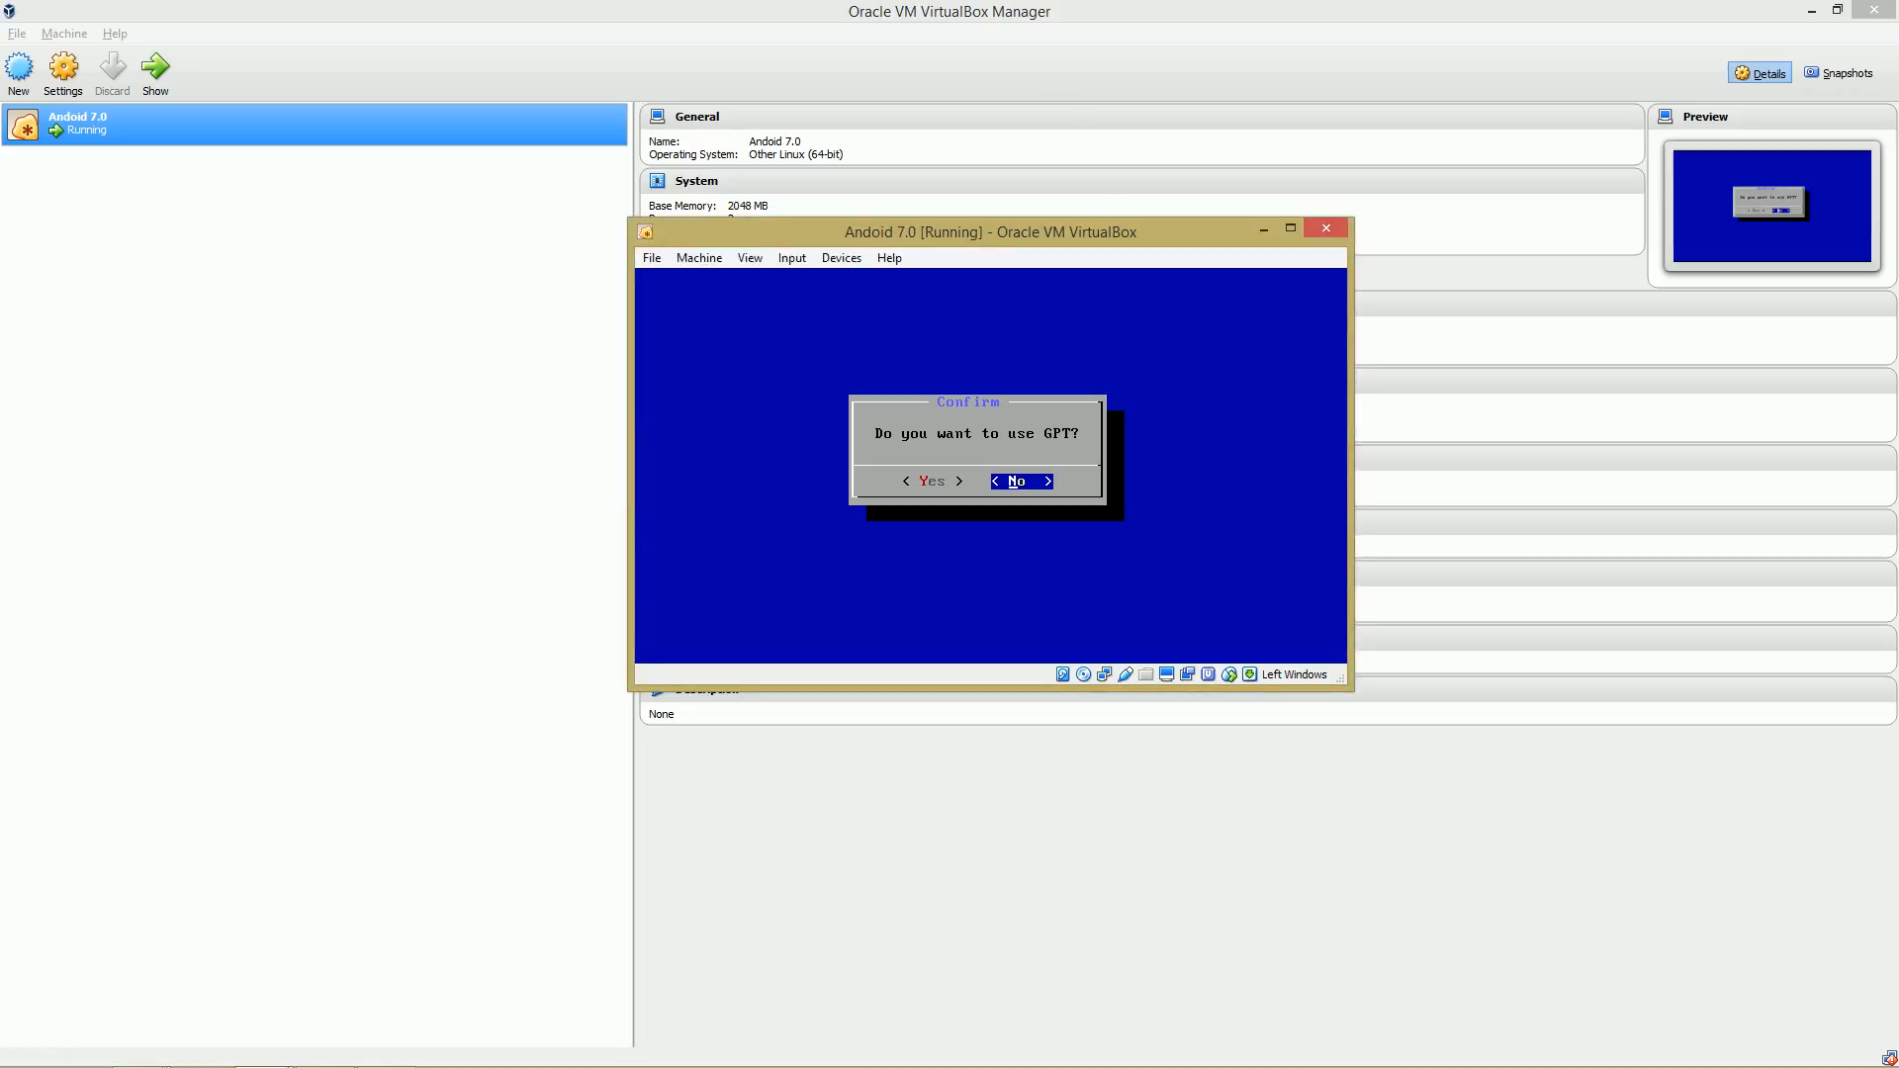
key("Return")
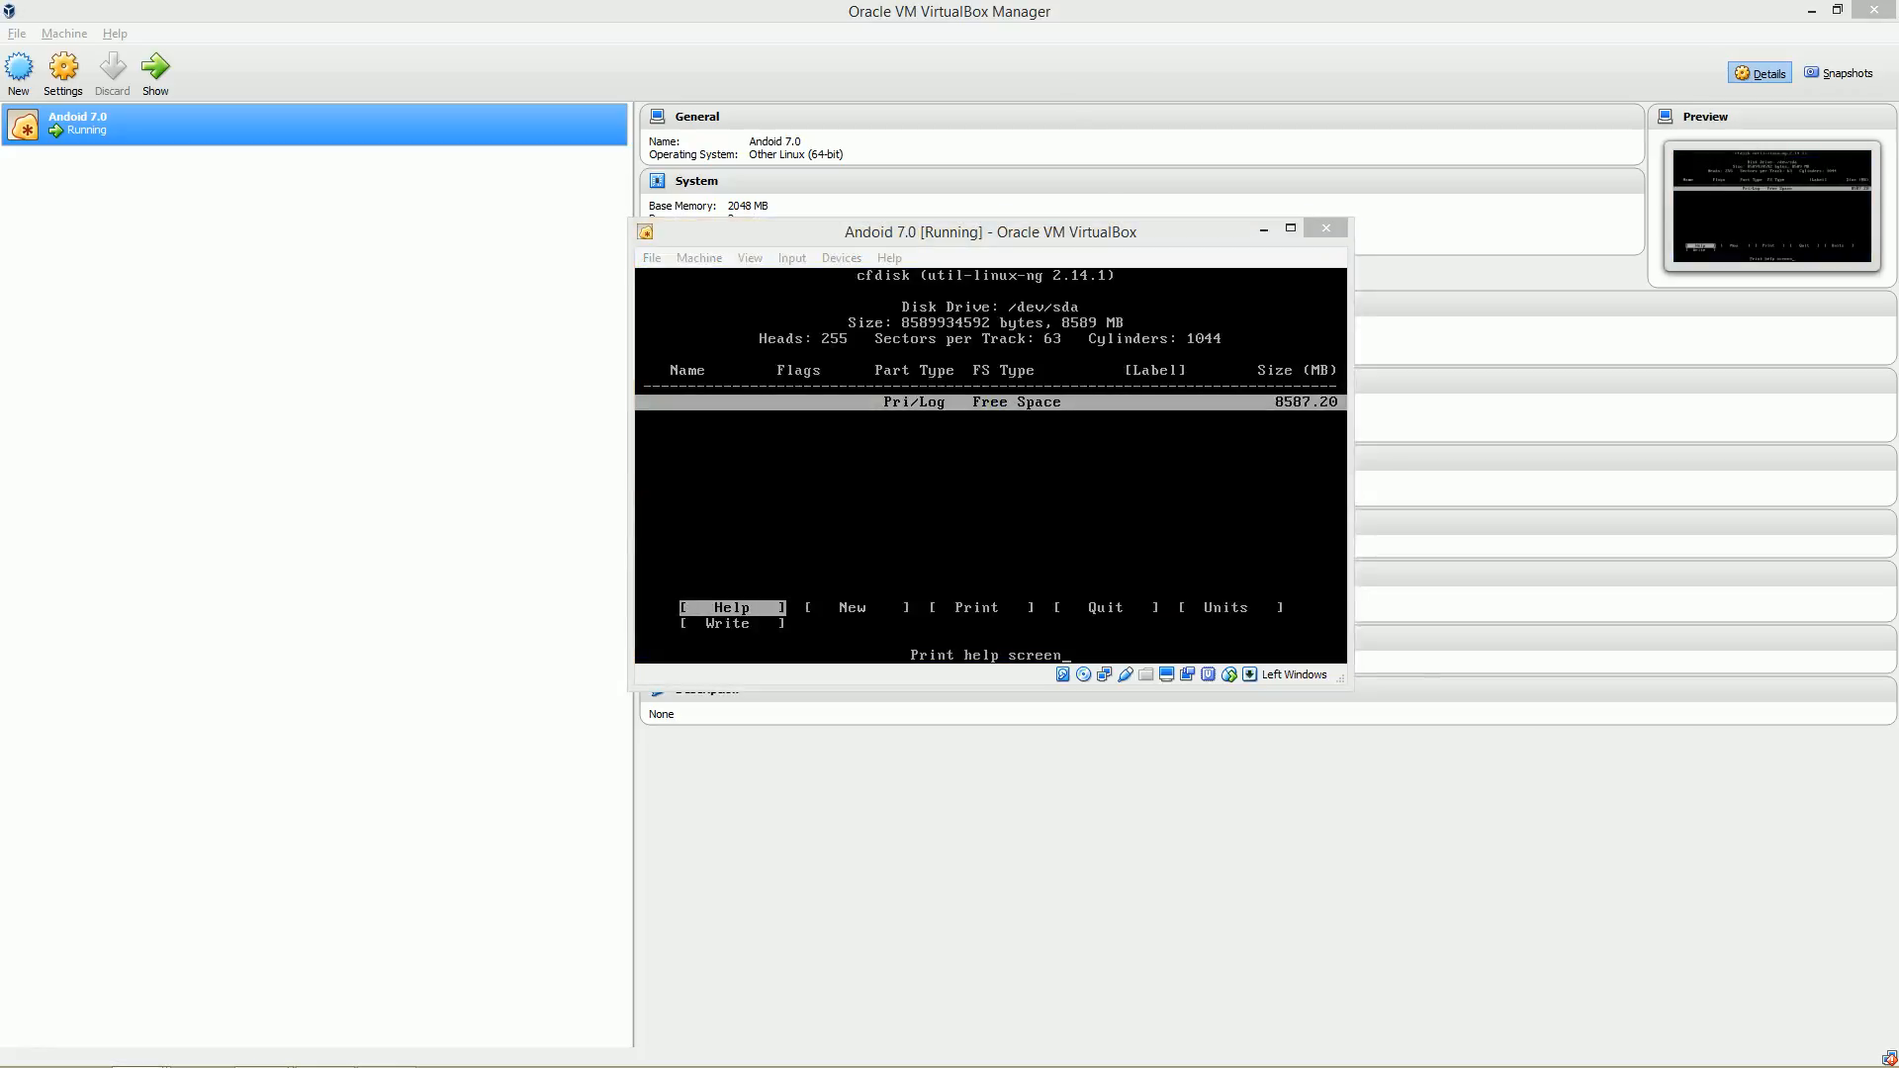
key("alt+Tab")
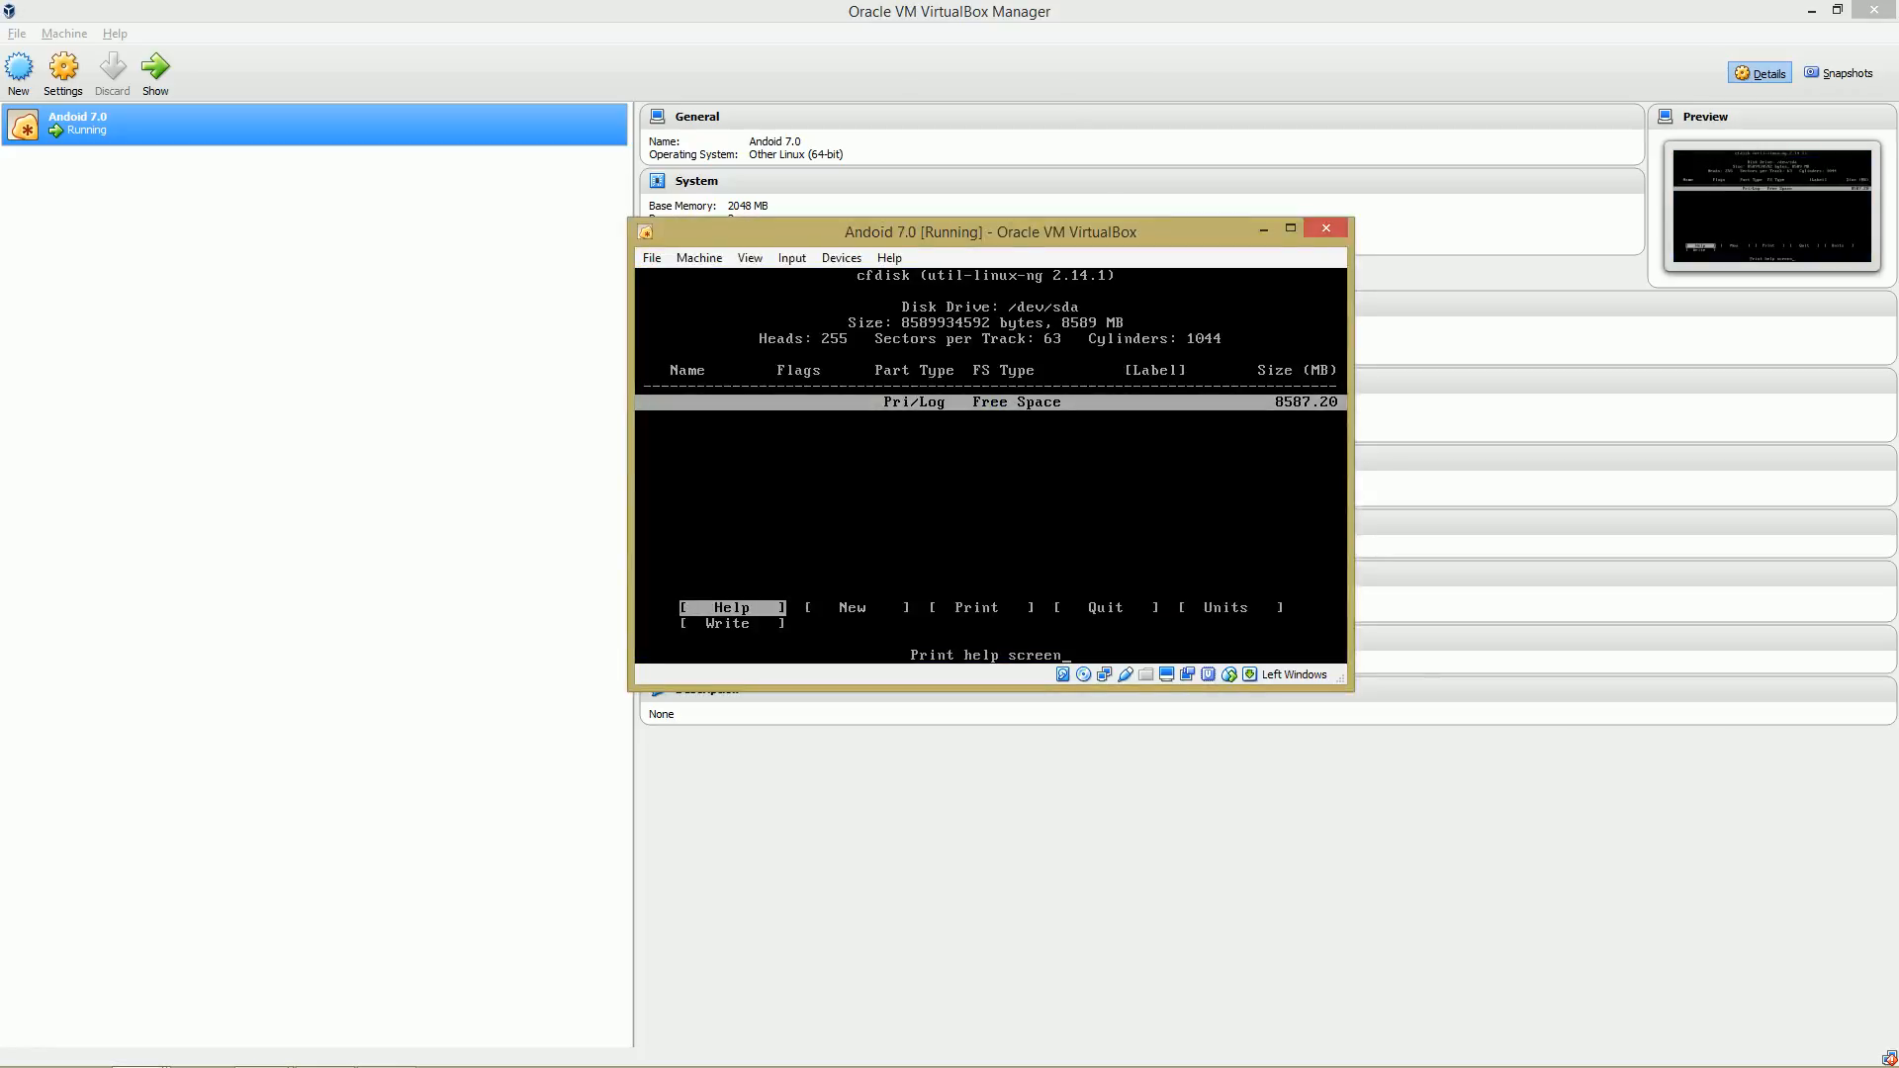
Create a new primary partition on the free space, accepting the full 8587.19 MB size.
key("Right")
key("Right")
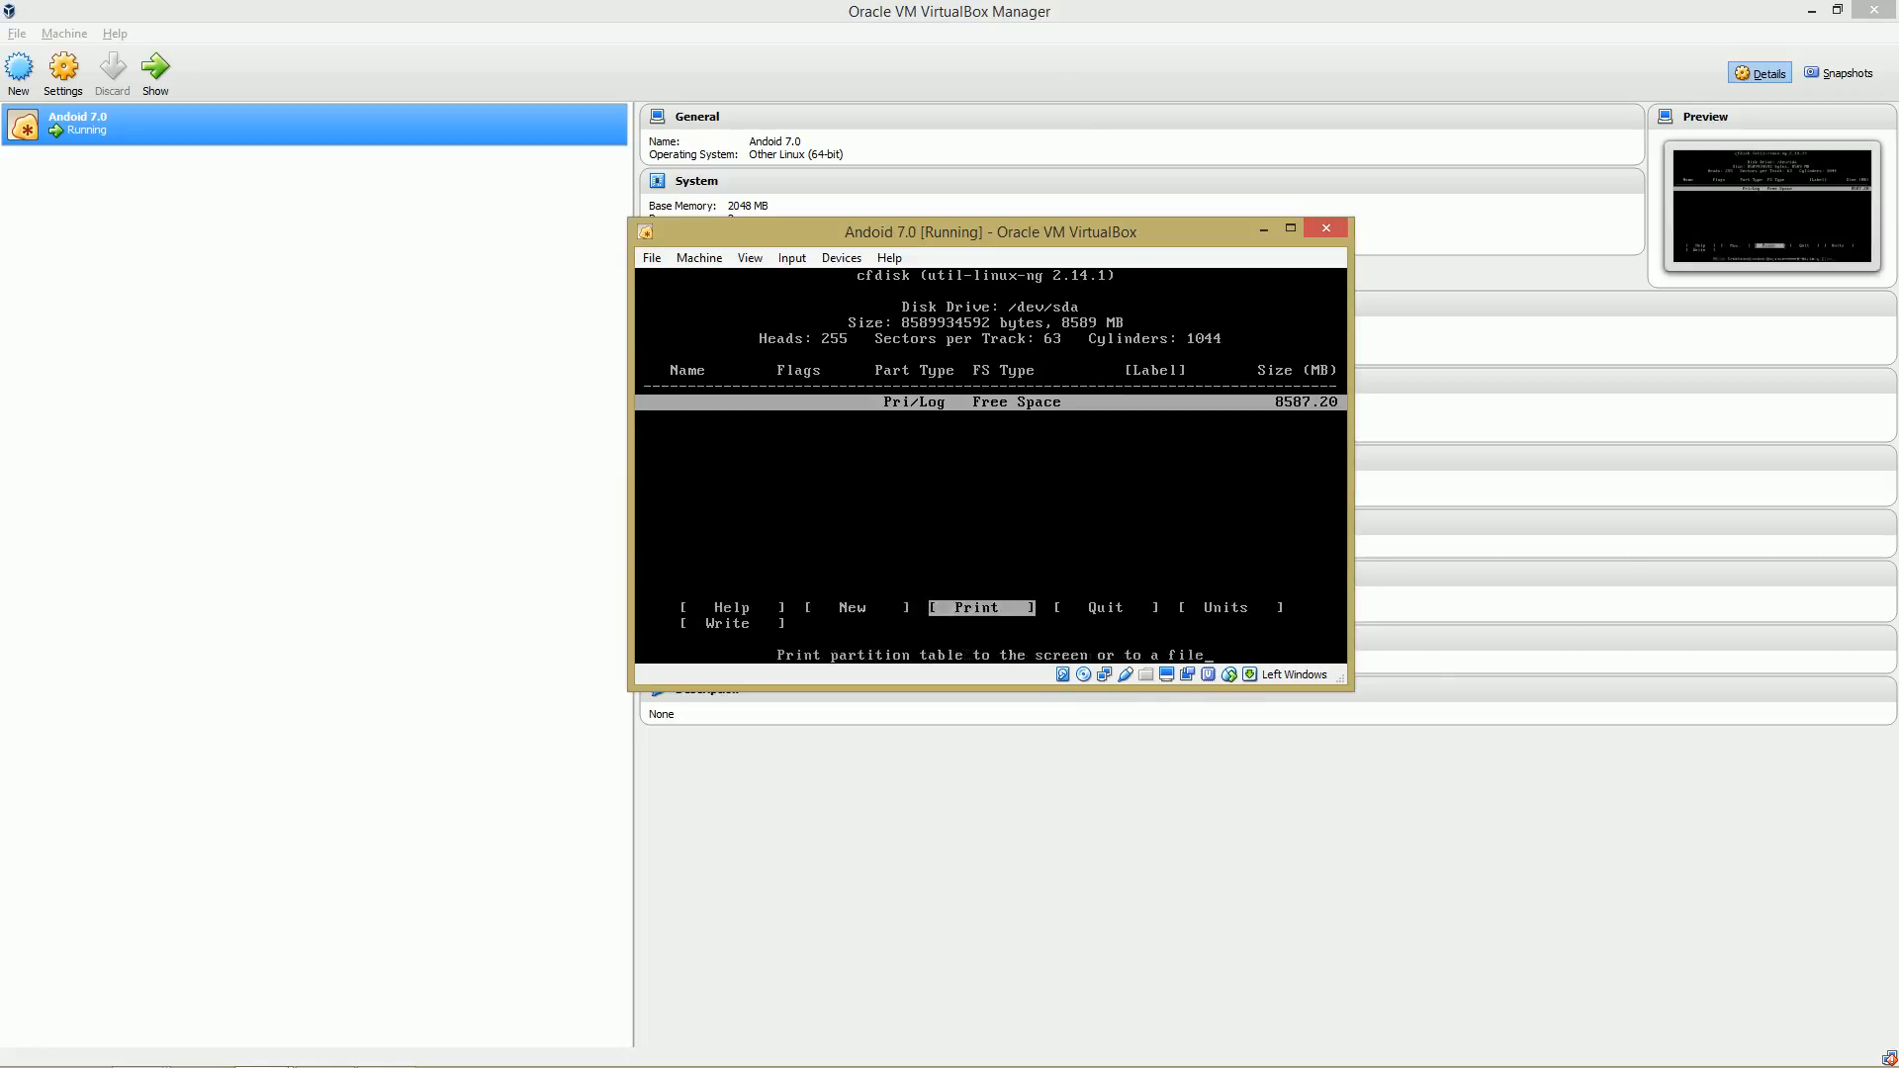
key("Left")
key("Right")
key("Right")
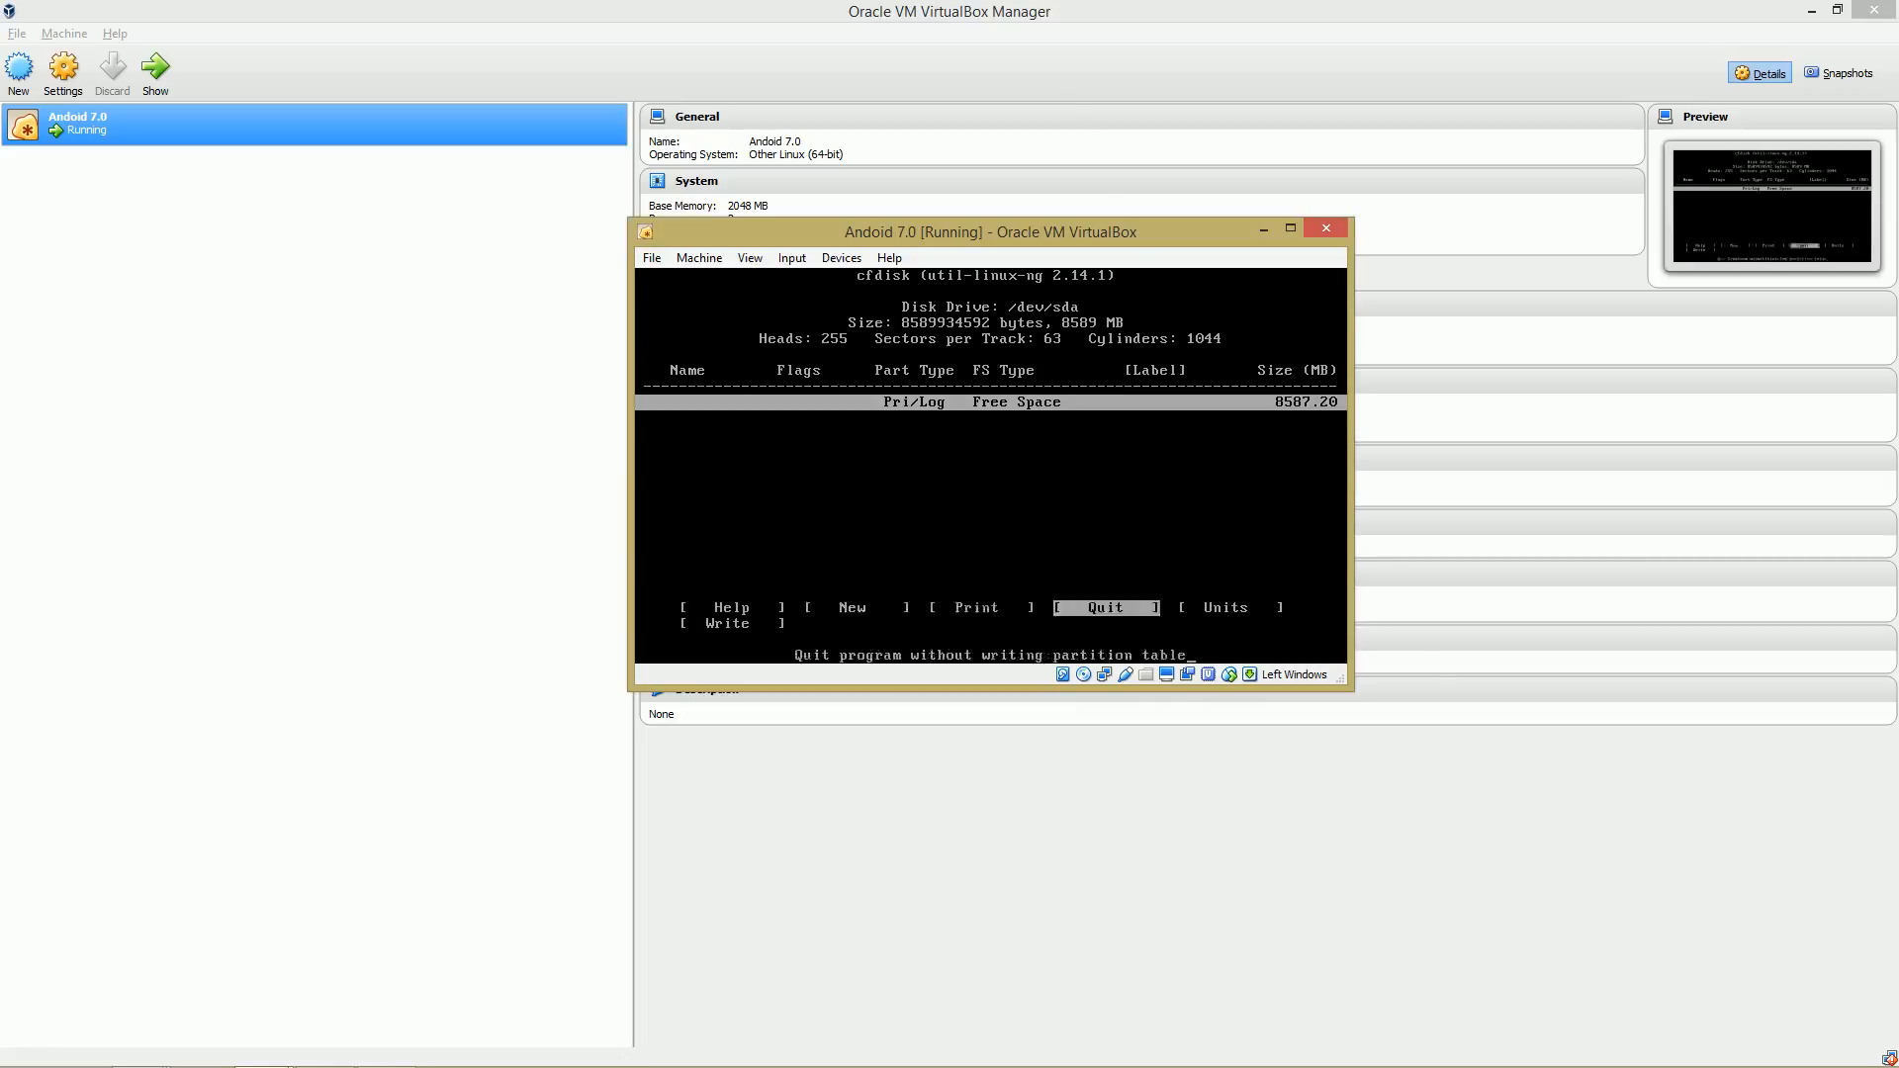
key("Right")
key("Left")
key("Left")
key("Left")
key("Left")
key("Right")
key("Right")
key("Right")
key("Right")
key("Left")
key("Left")
key("Left")
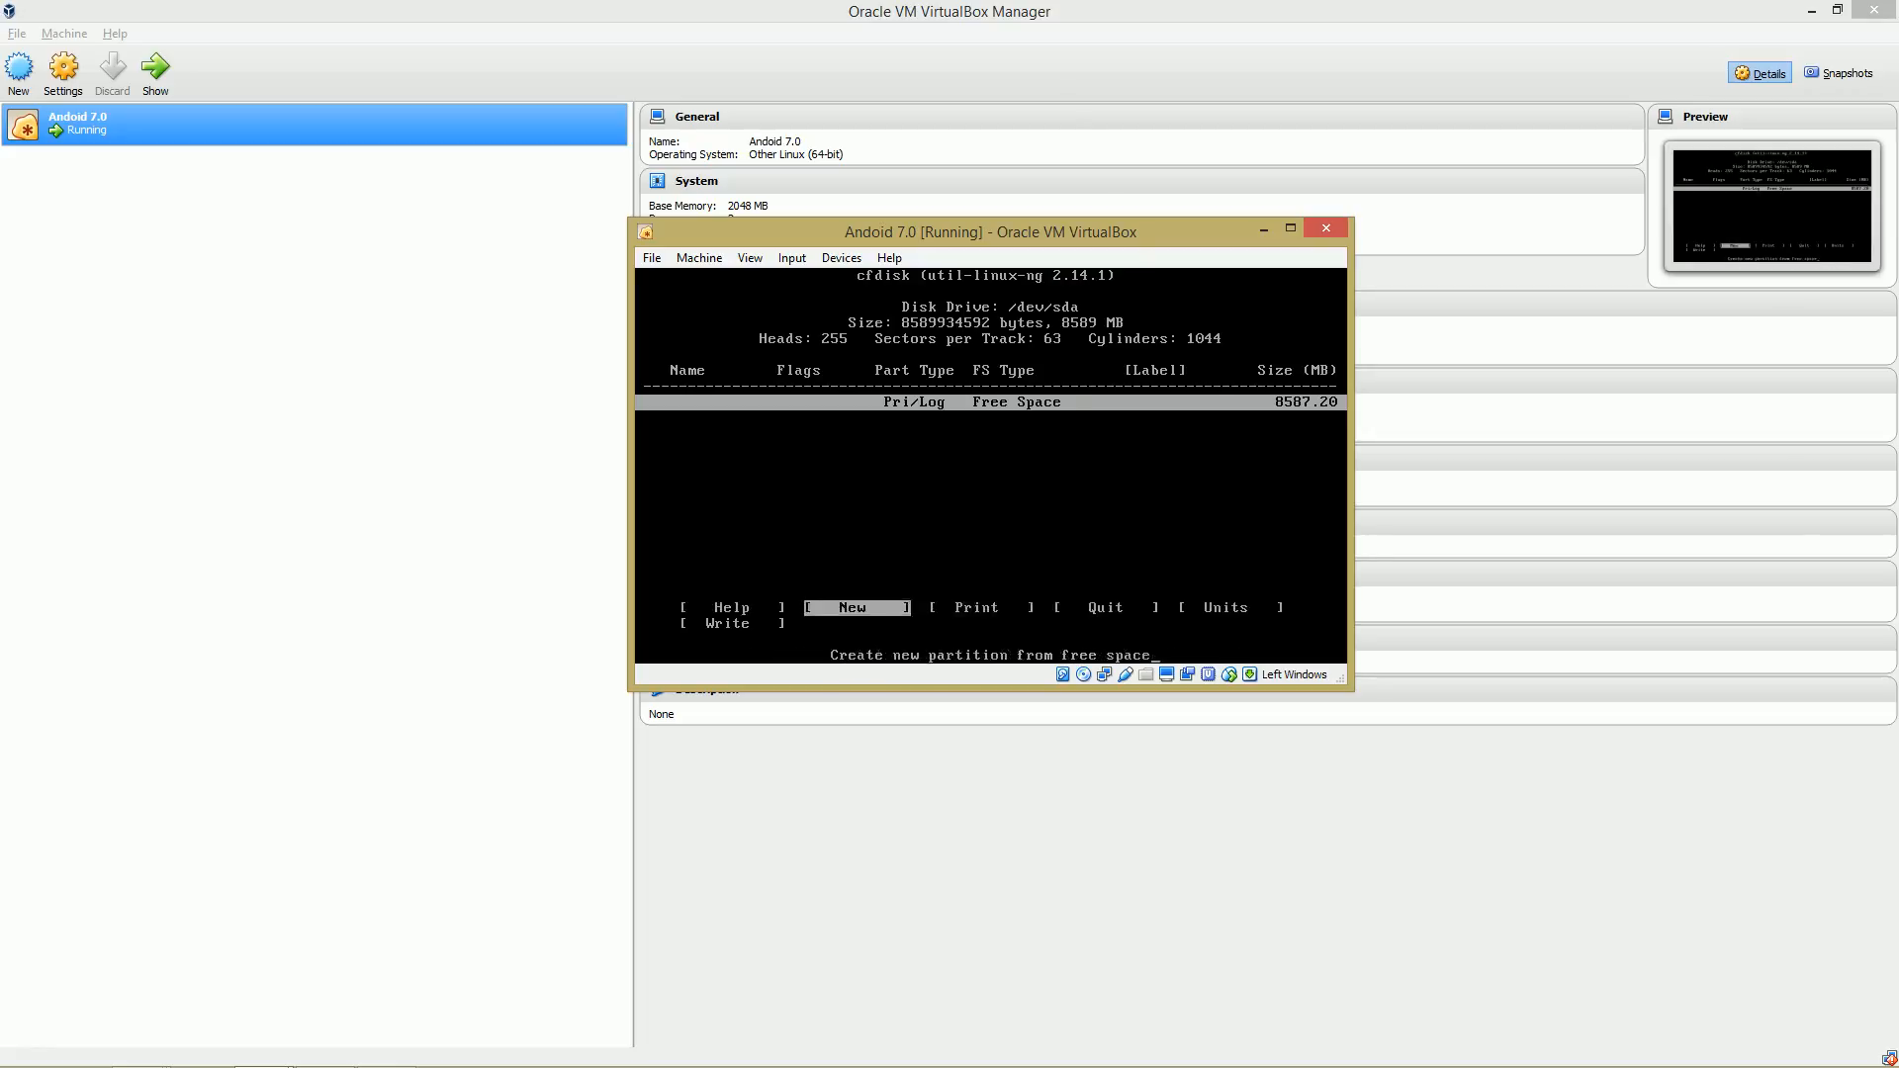
key("Return")
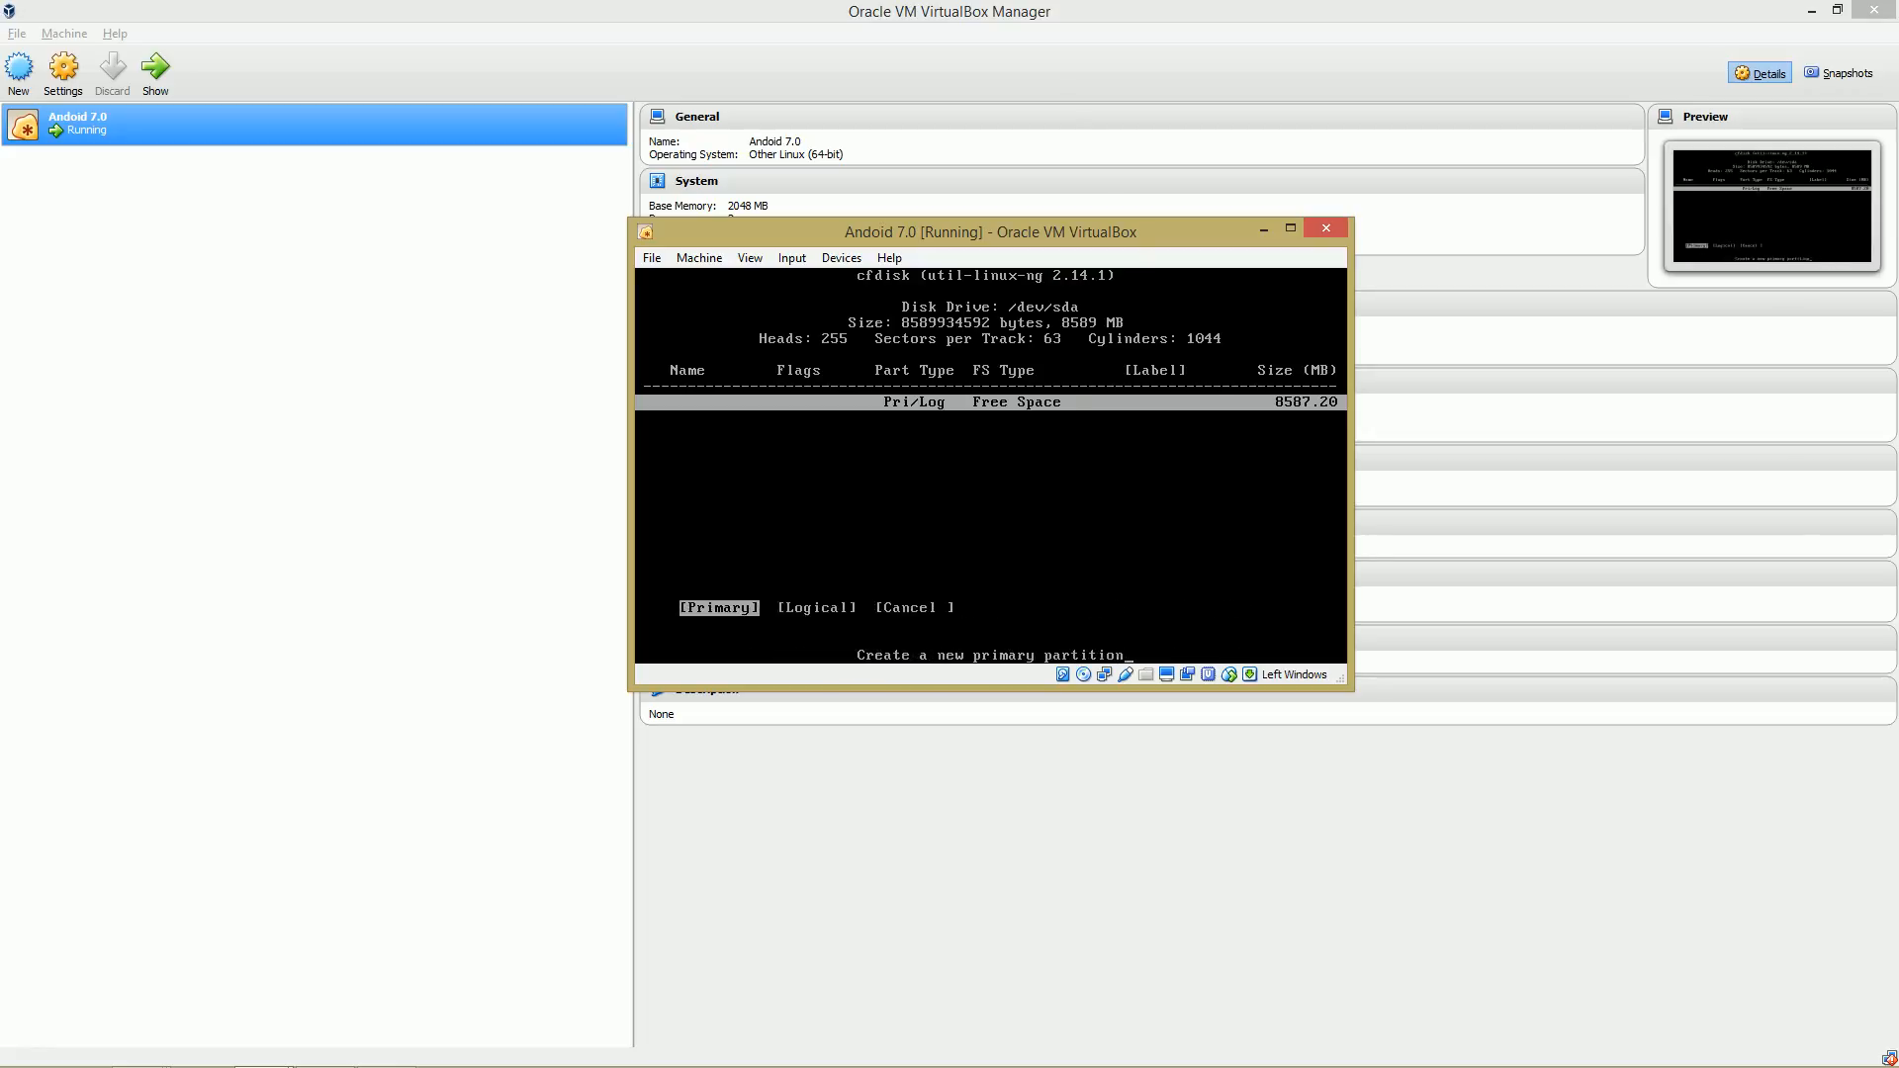
key("Return")
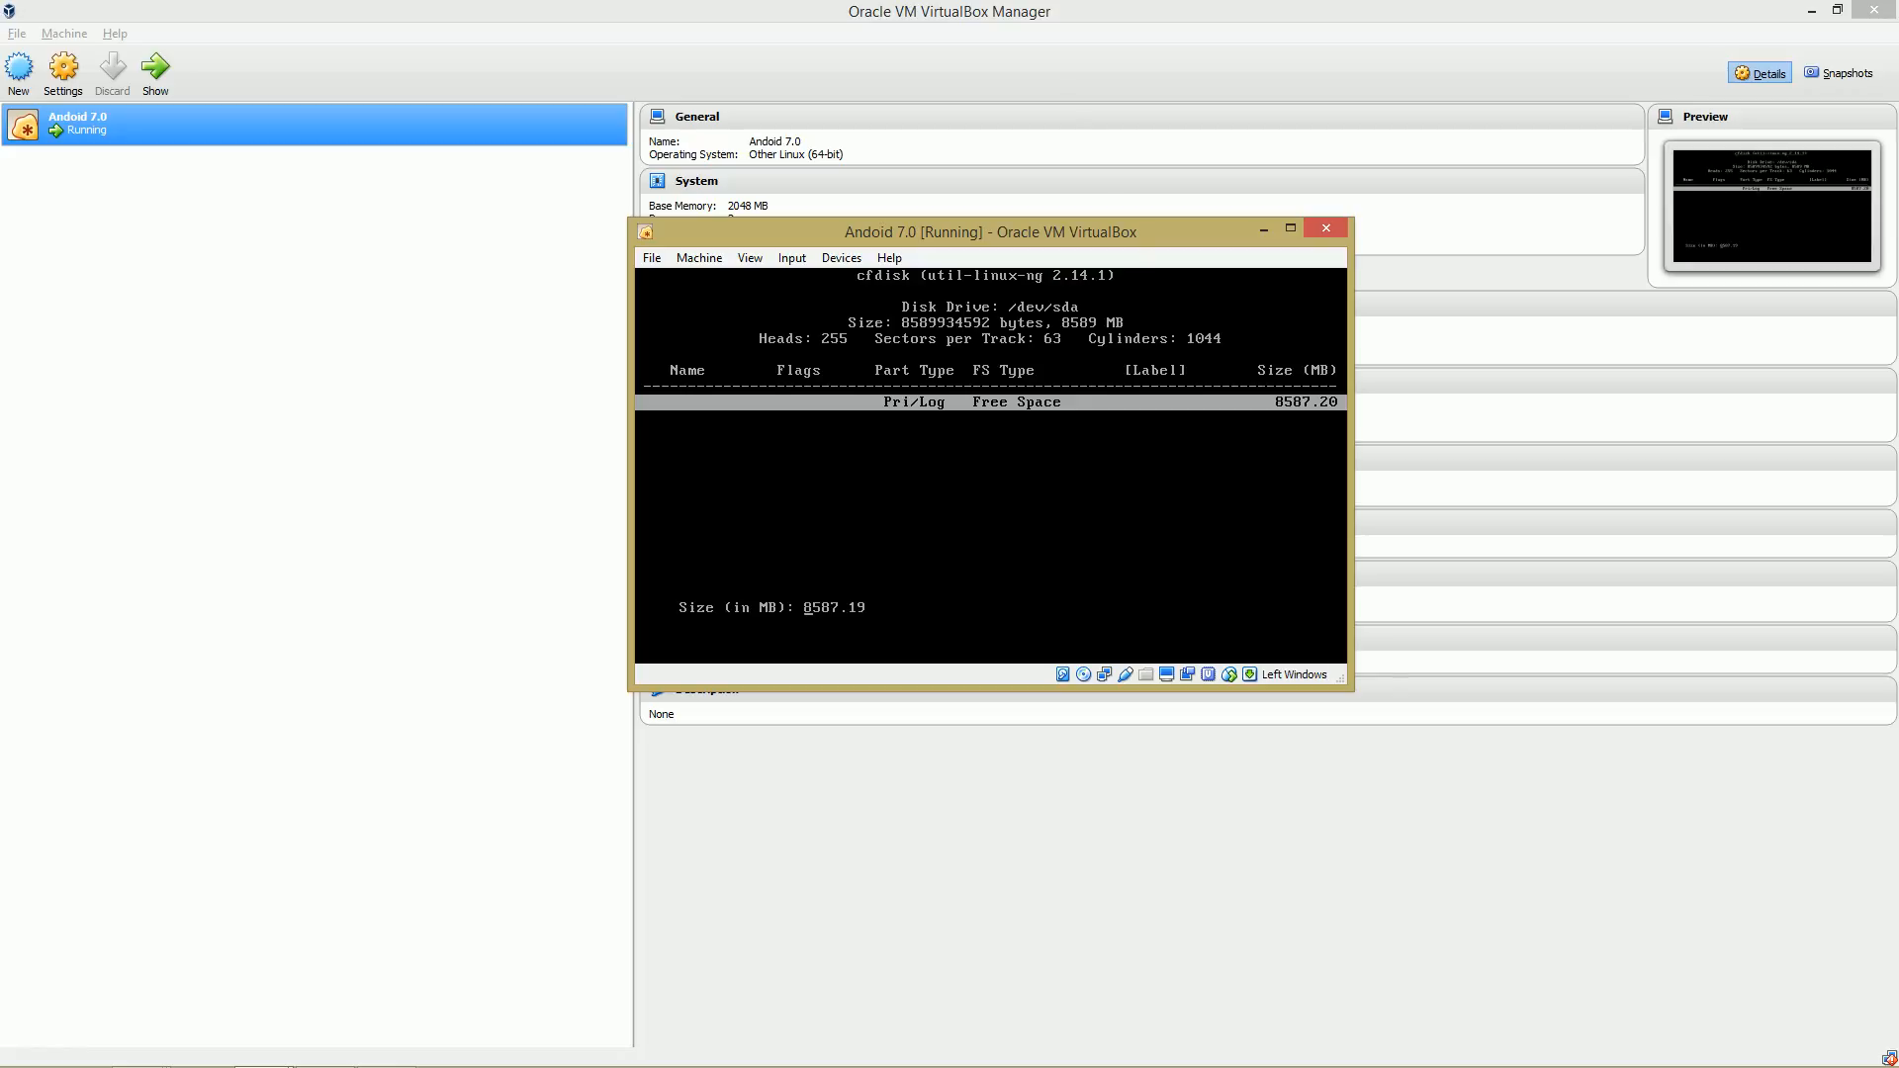
key("Return")
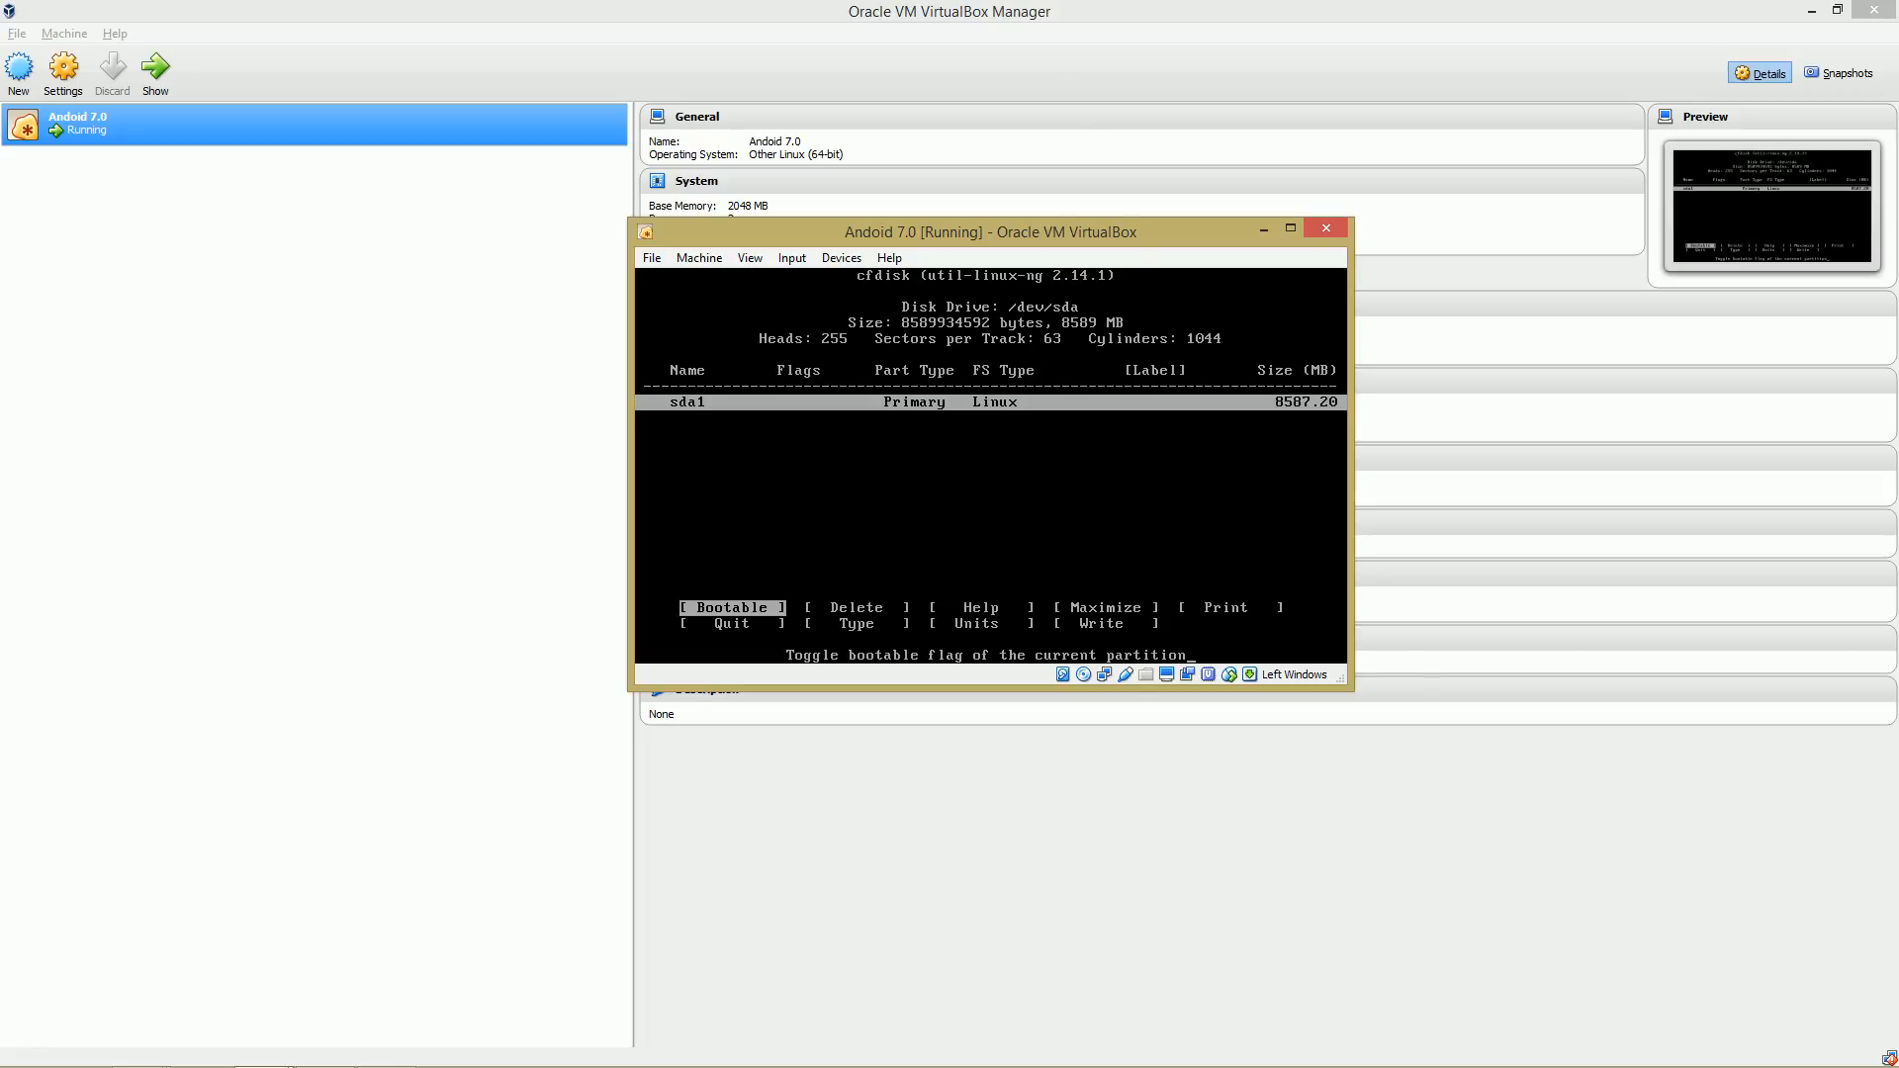
Mark the sda1 partition as bootable.
key("super")
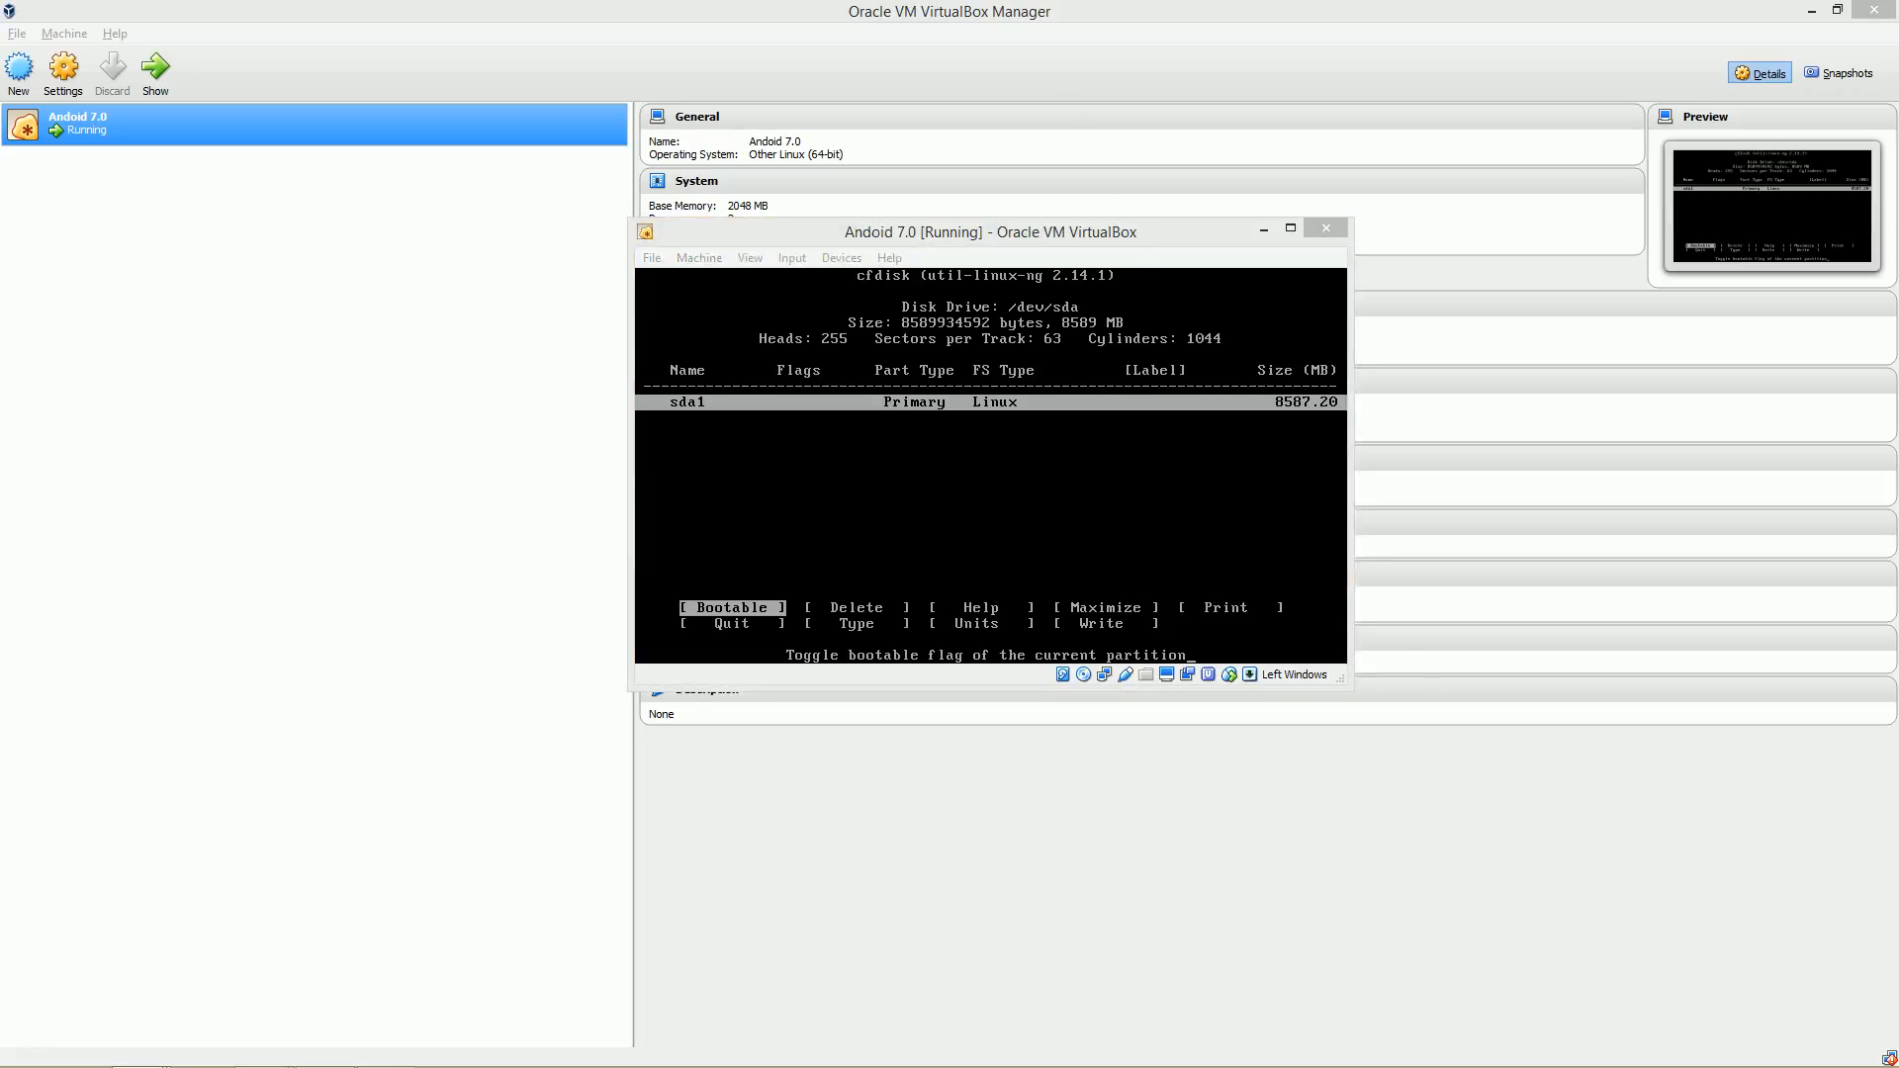
key("super")
key("Right")
key("Right")
key("Right")
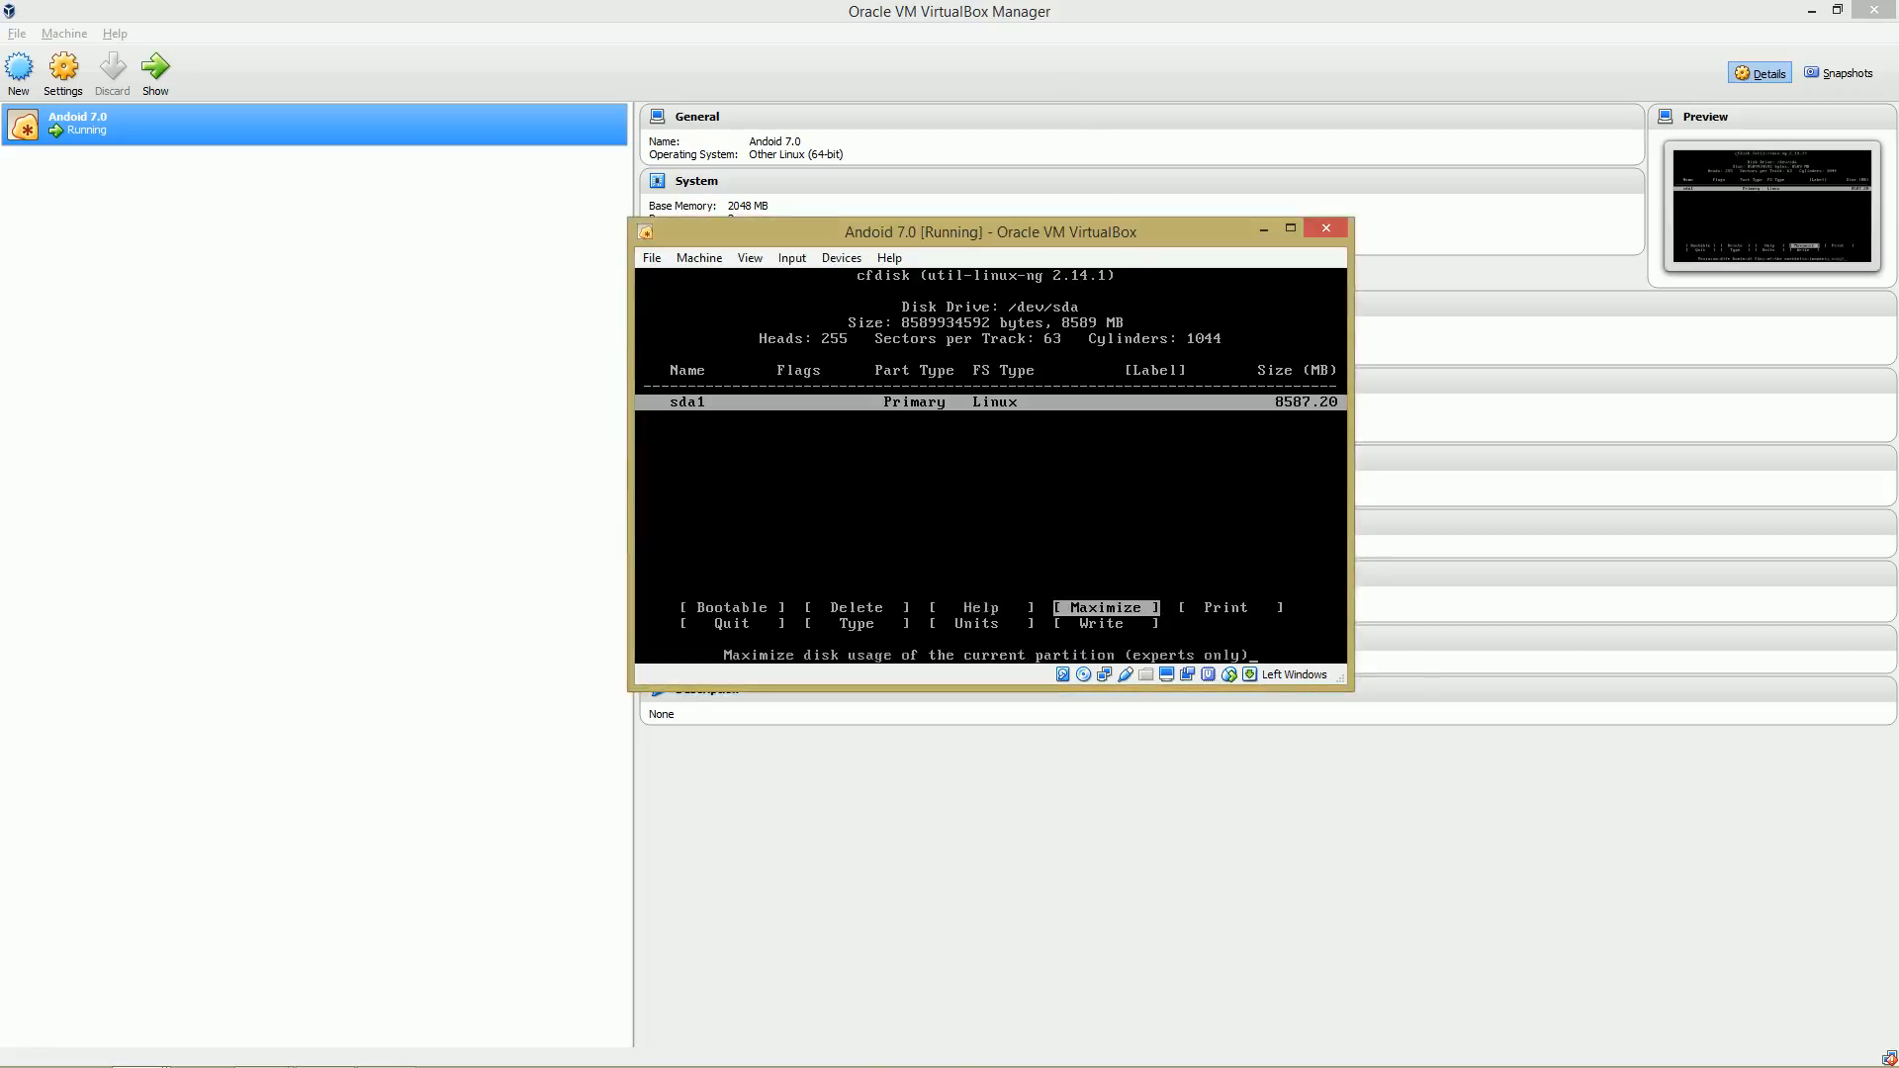
key("Left")
key("Left")
key("Left")
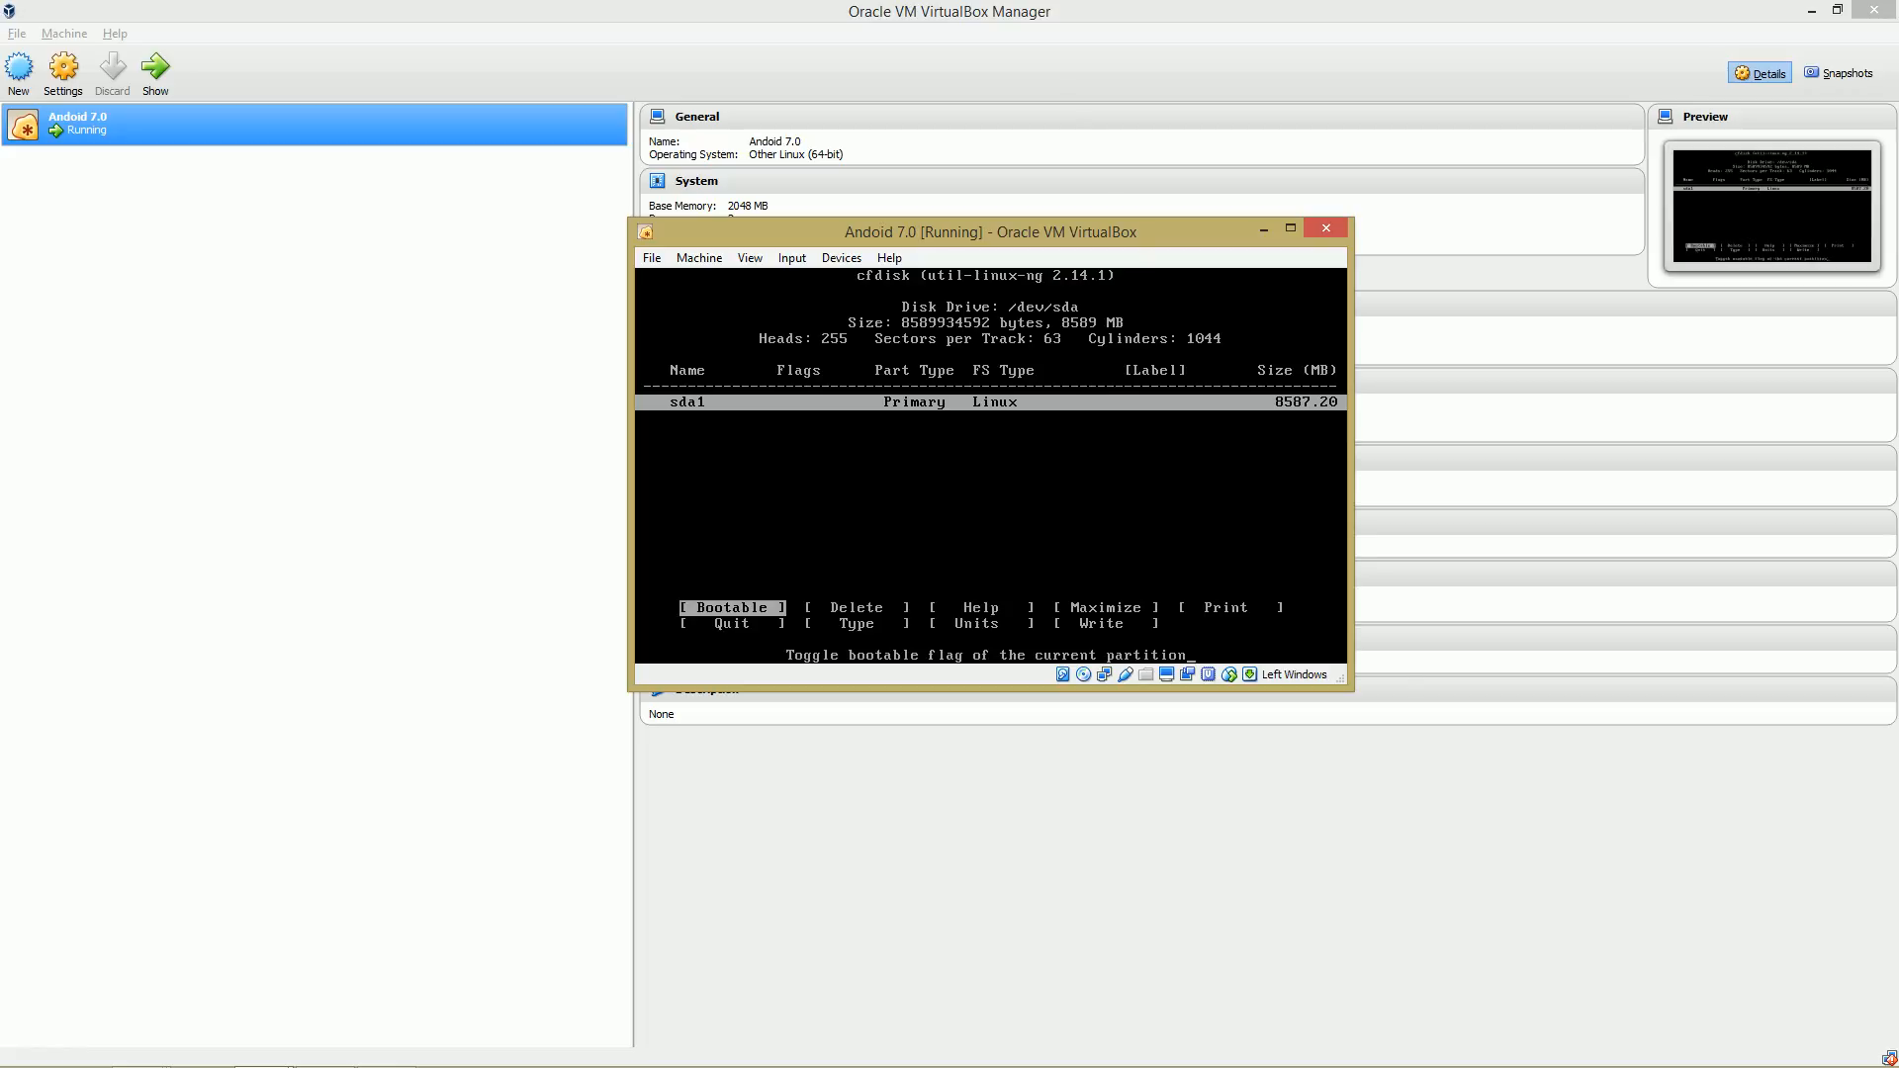
key("Return")
Write the partition table to disk, confirming with yes.
key("Right")
key("Right")
key("Right")
key("Right")
key("Right")
key("Right")
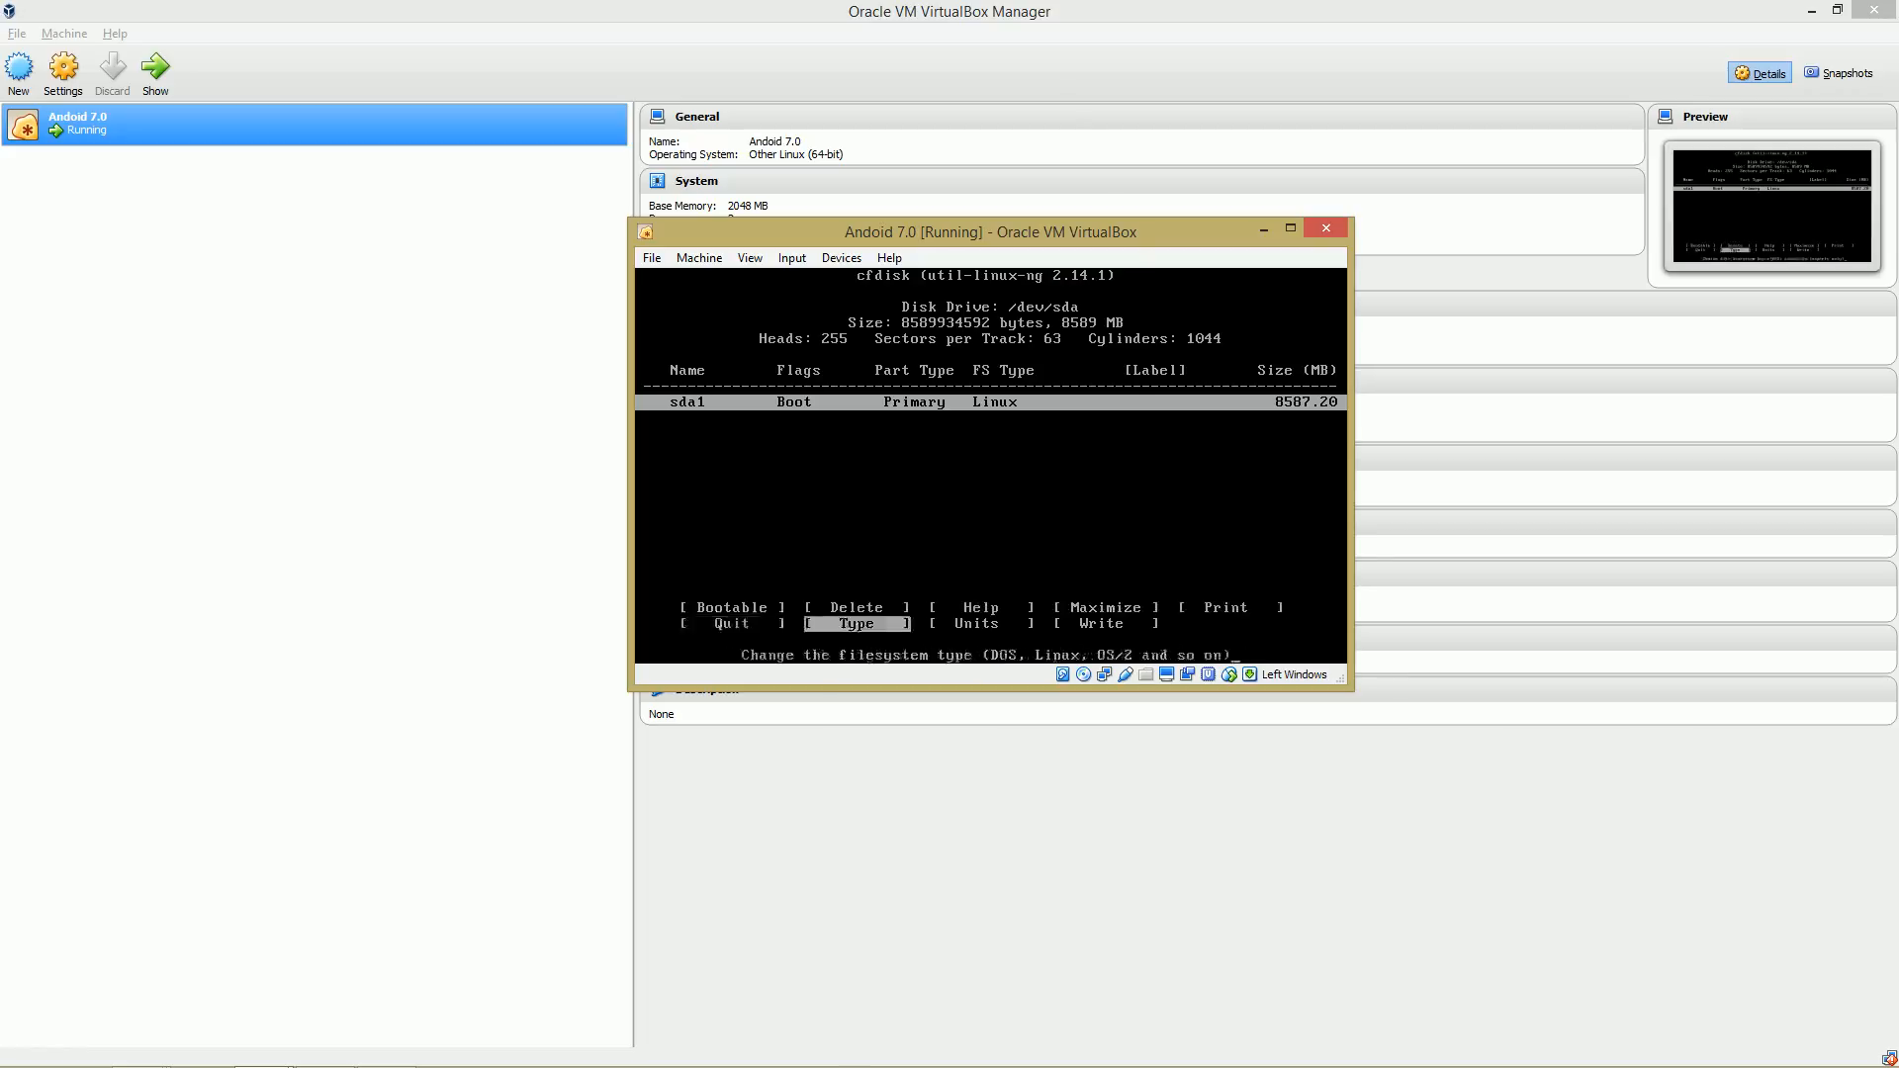
key("Right")
key("Right")
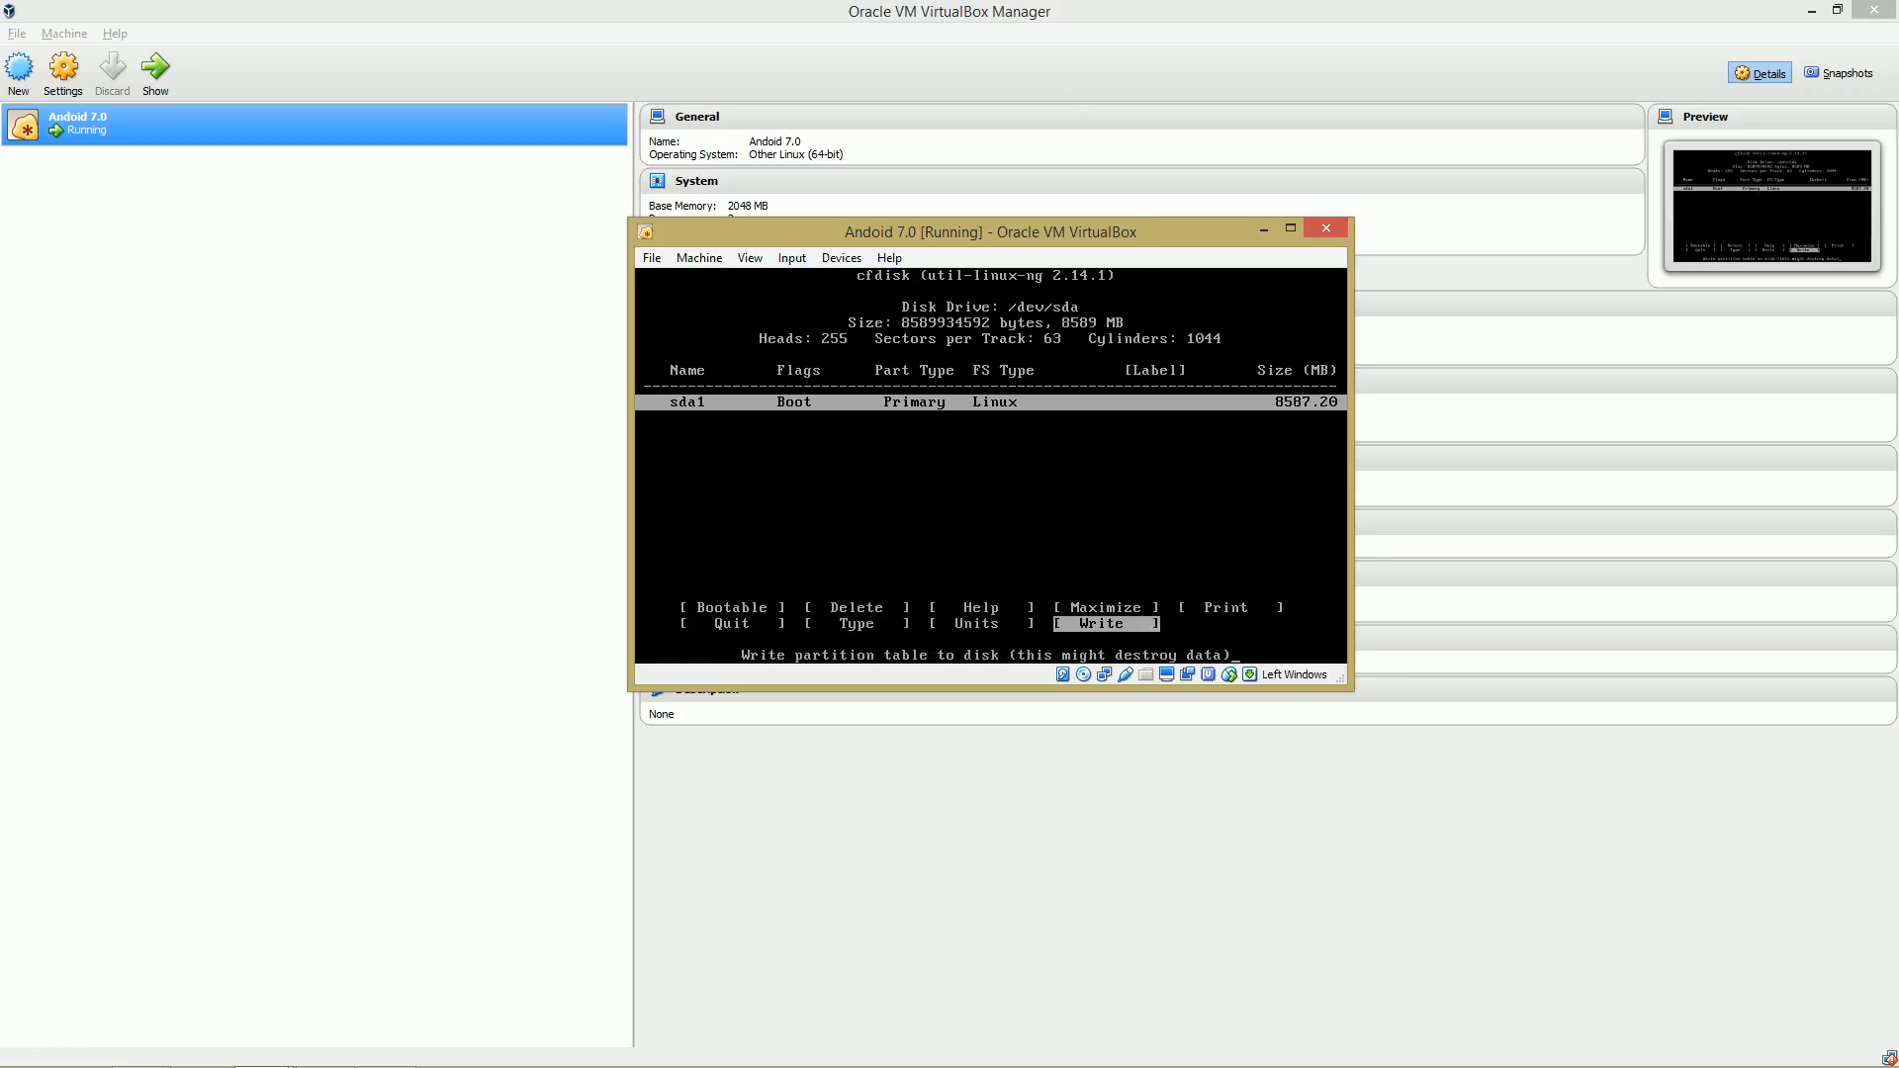
key("Return")
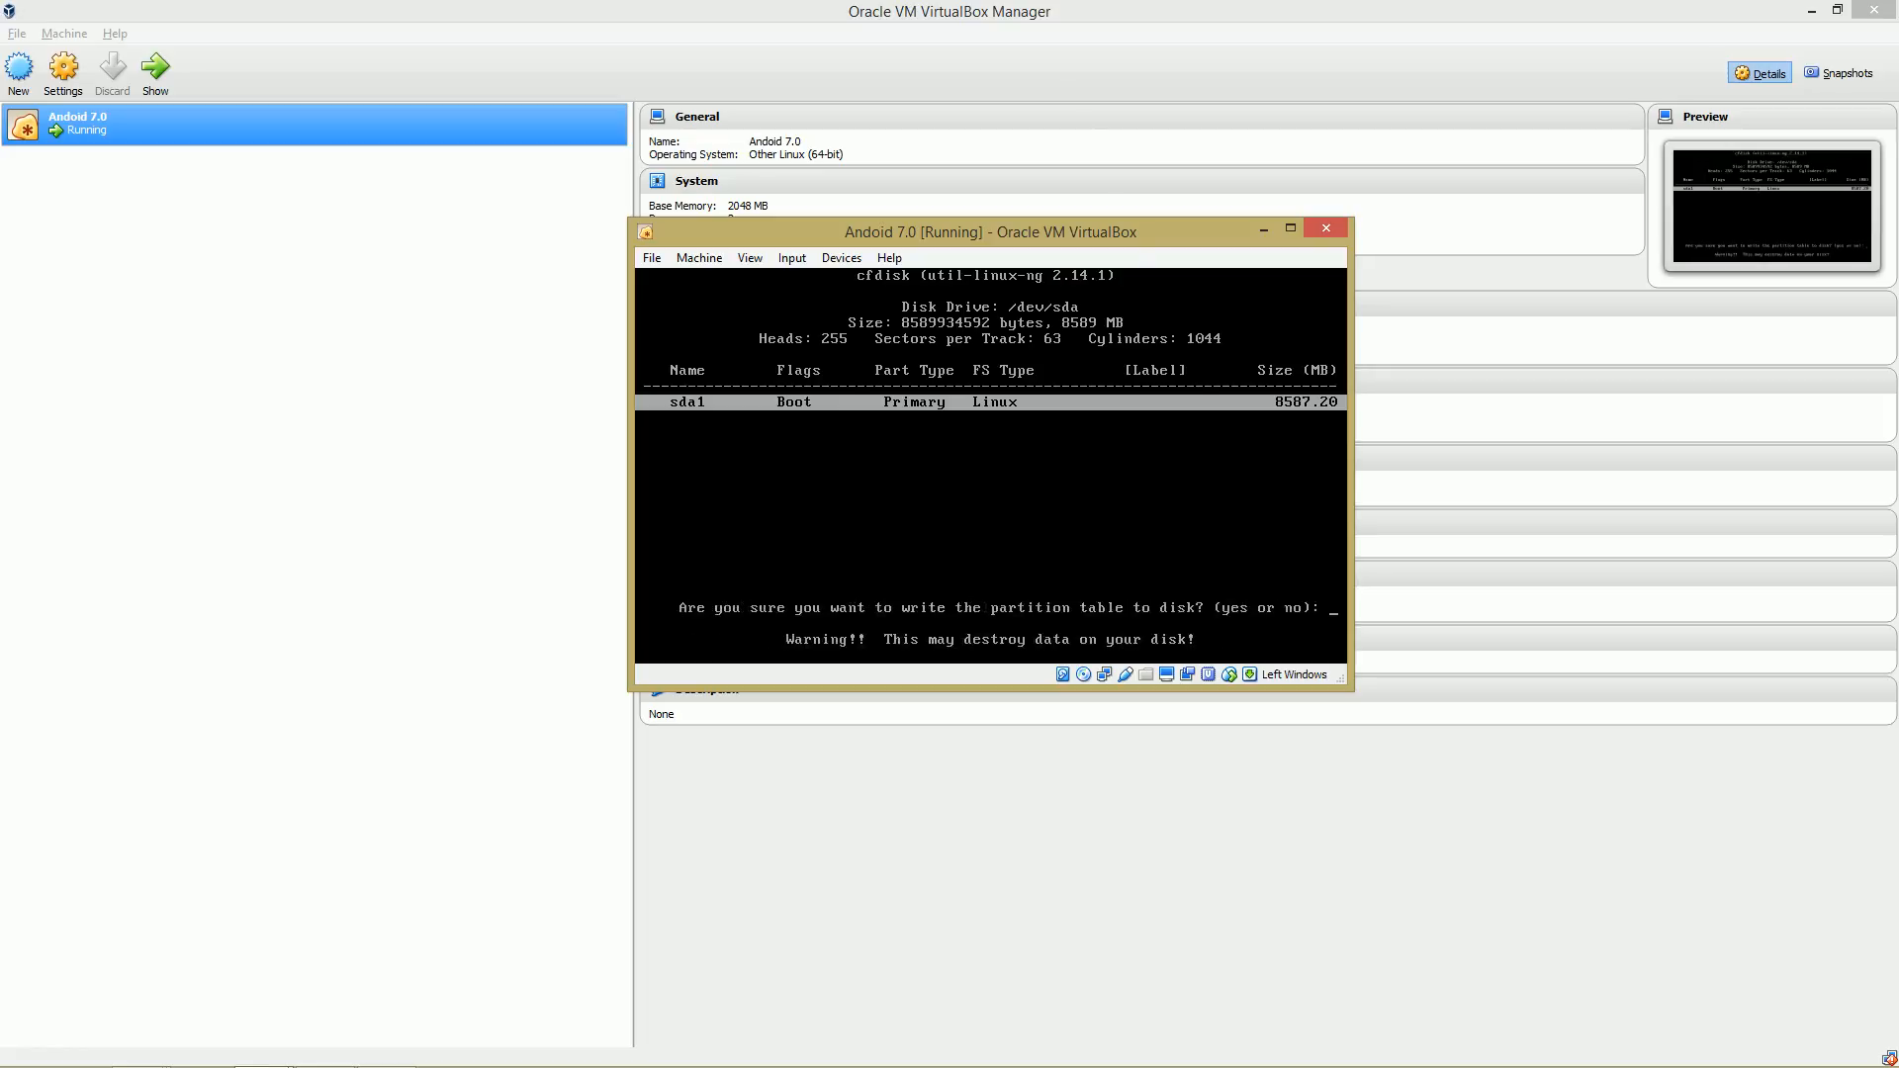
type("ye")
key("Return")
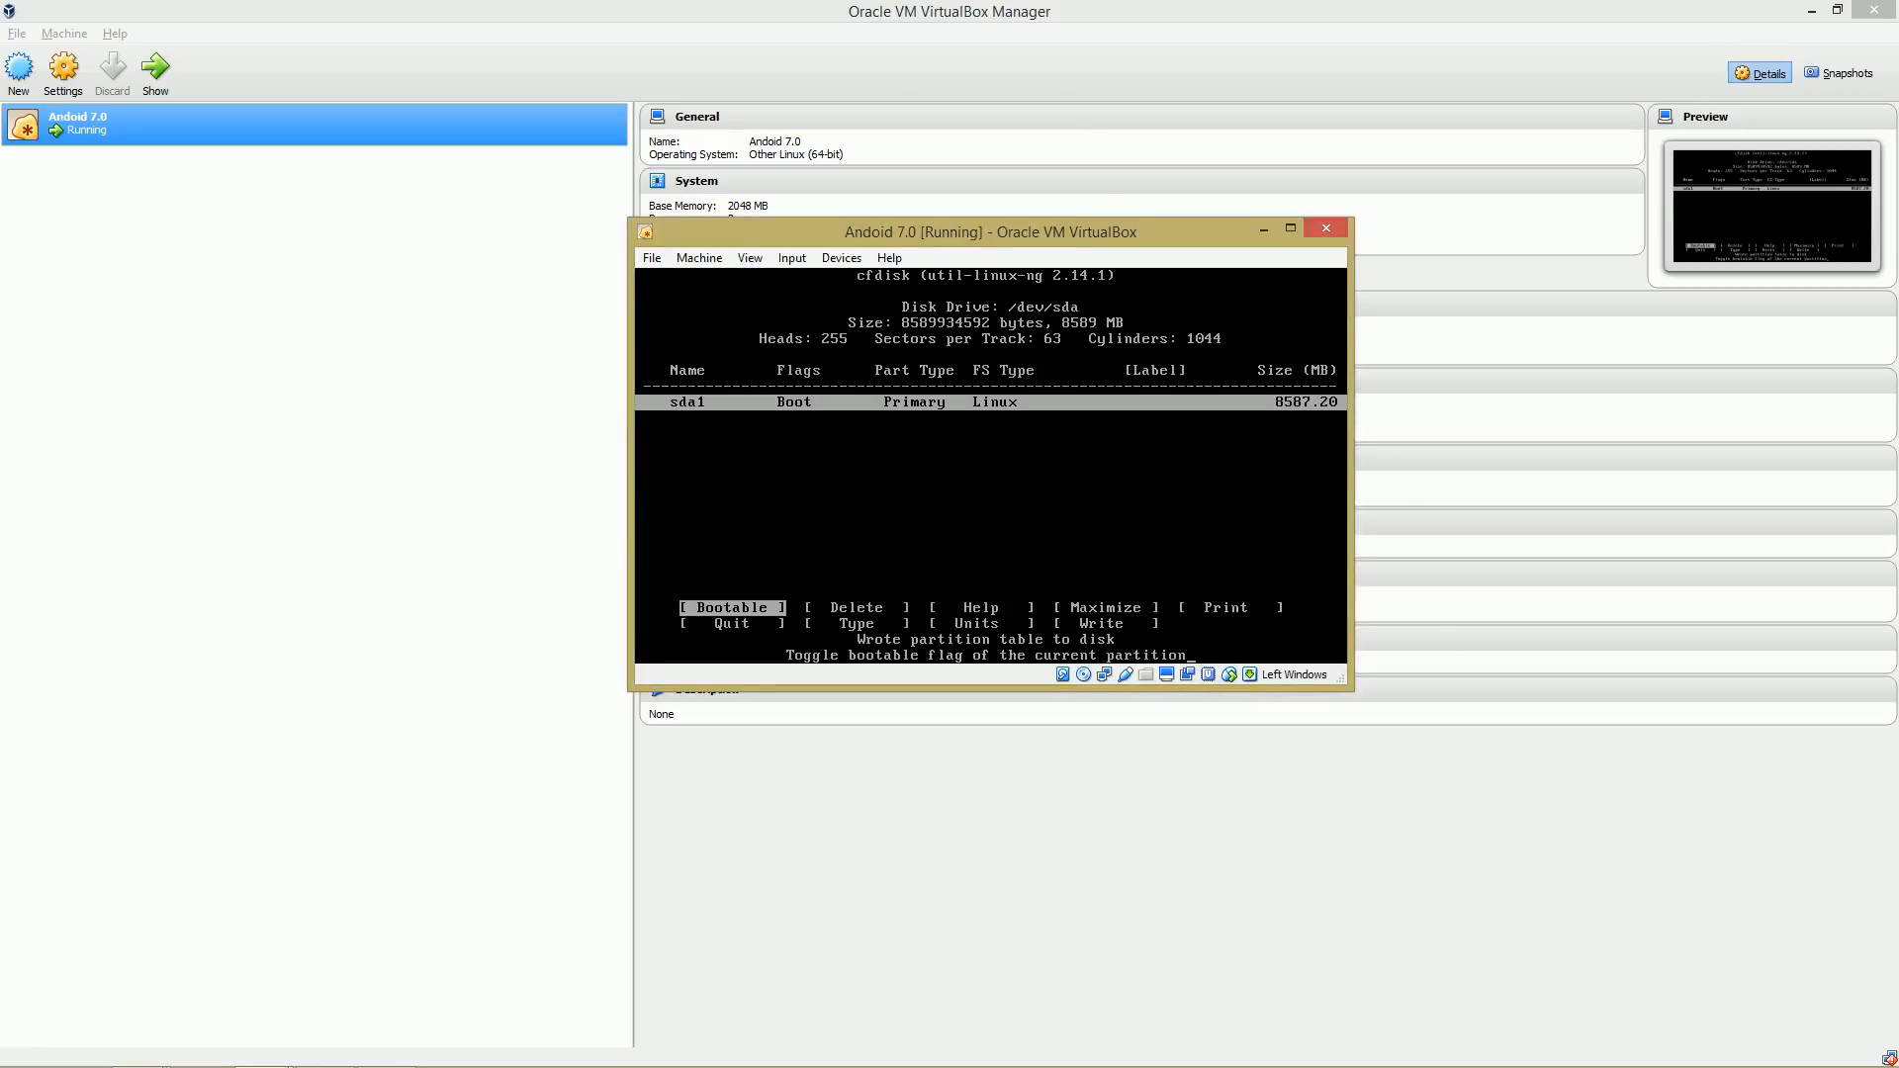
Quit the partition editor and choose sda1 as the partition to install Android-x86 on.
key("Right")
key("Right")
key("Right")
key("Right")
key("Right")
key("Right")
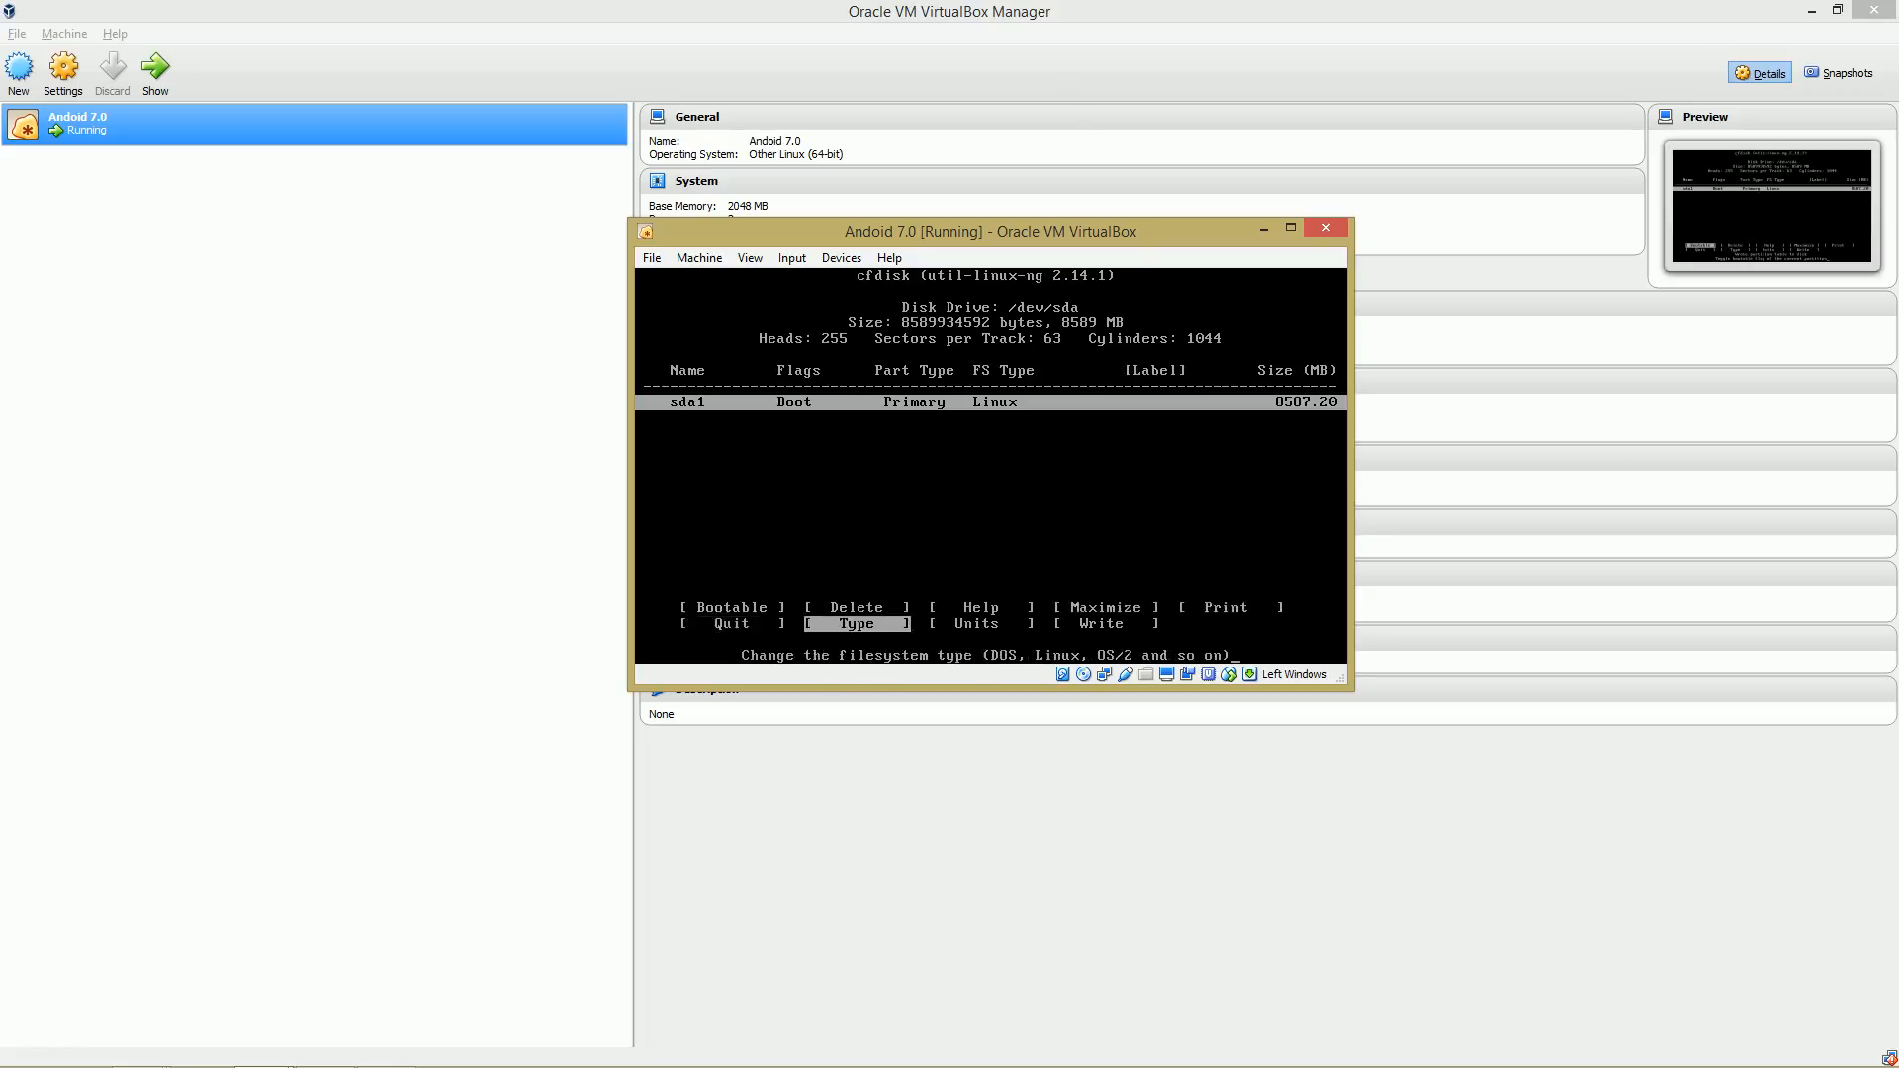
key("Left")
key("Return")
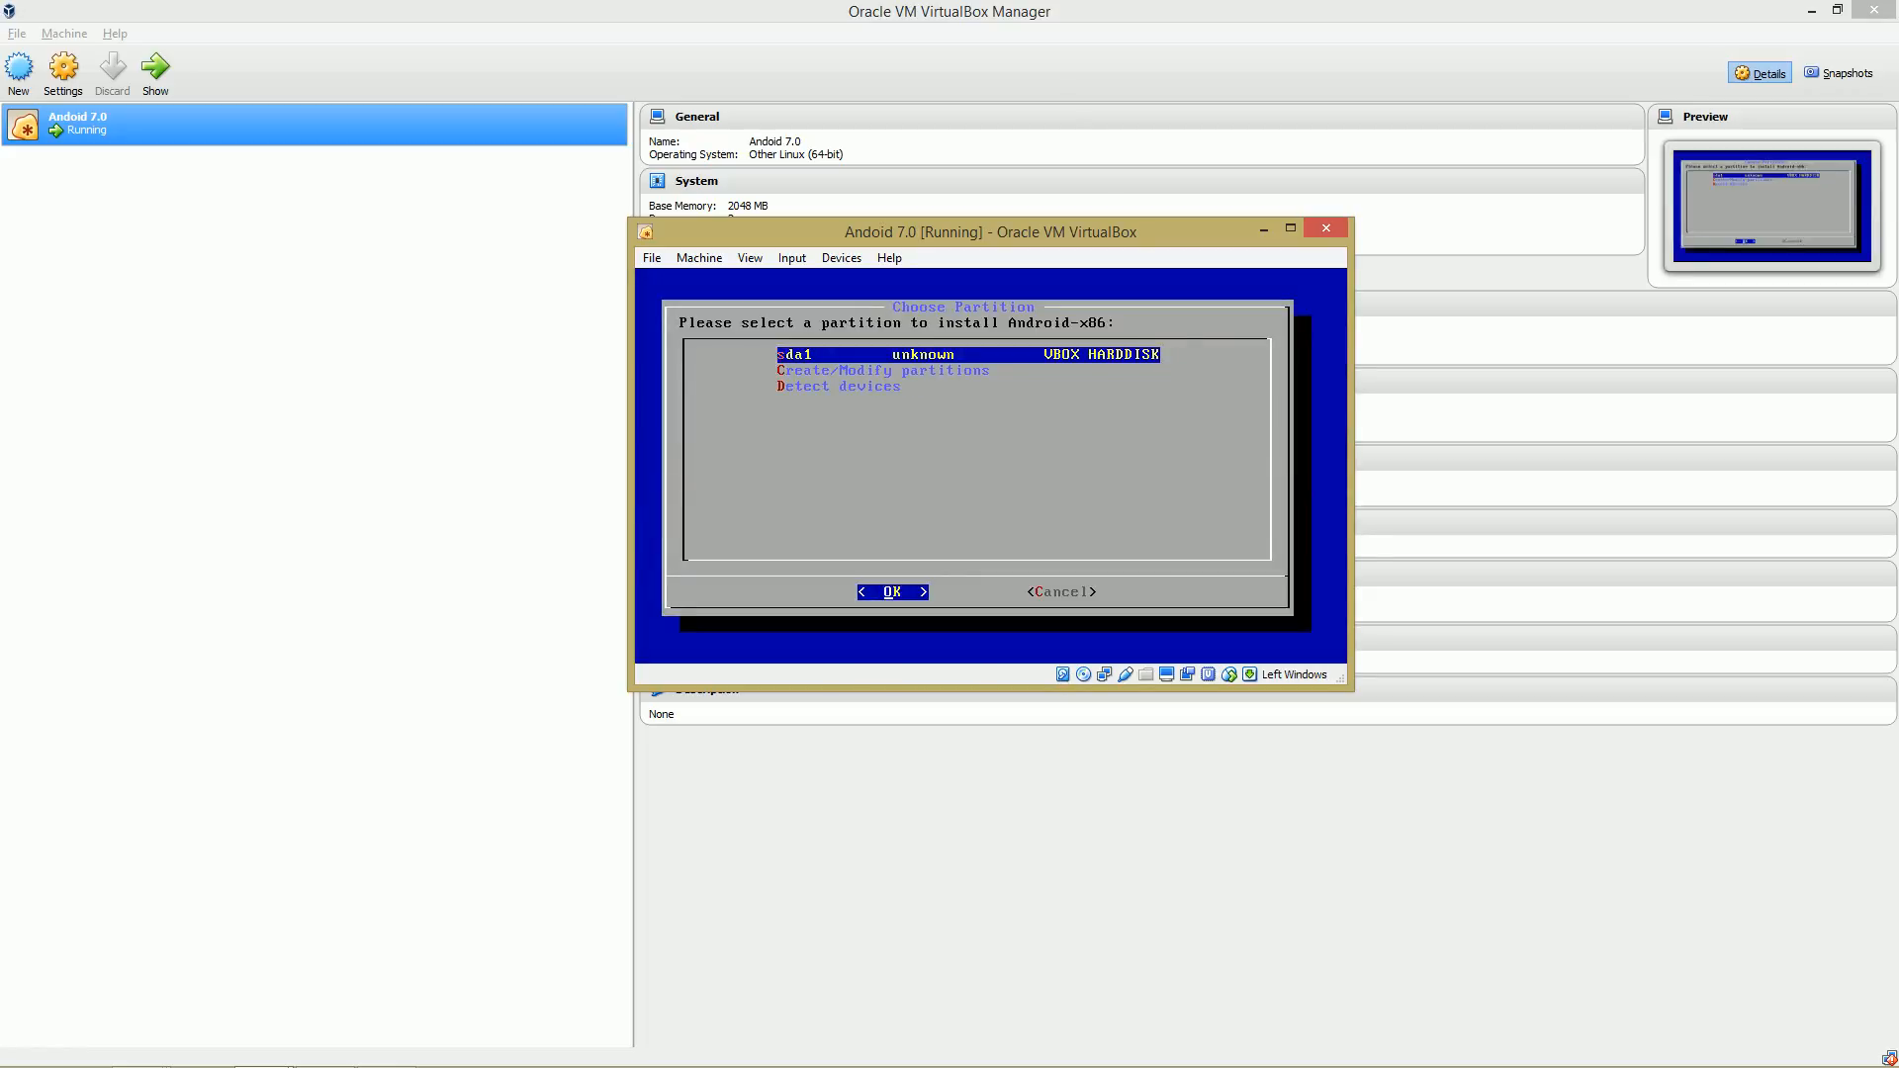
key("super")
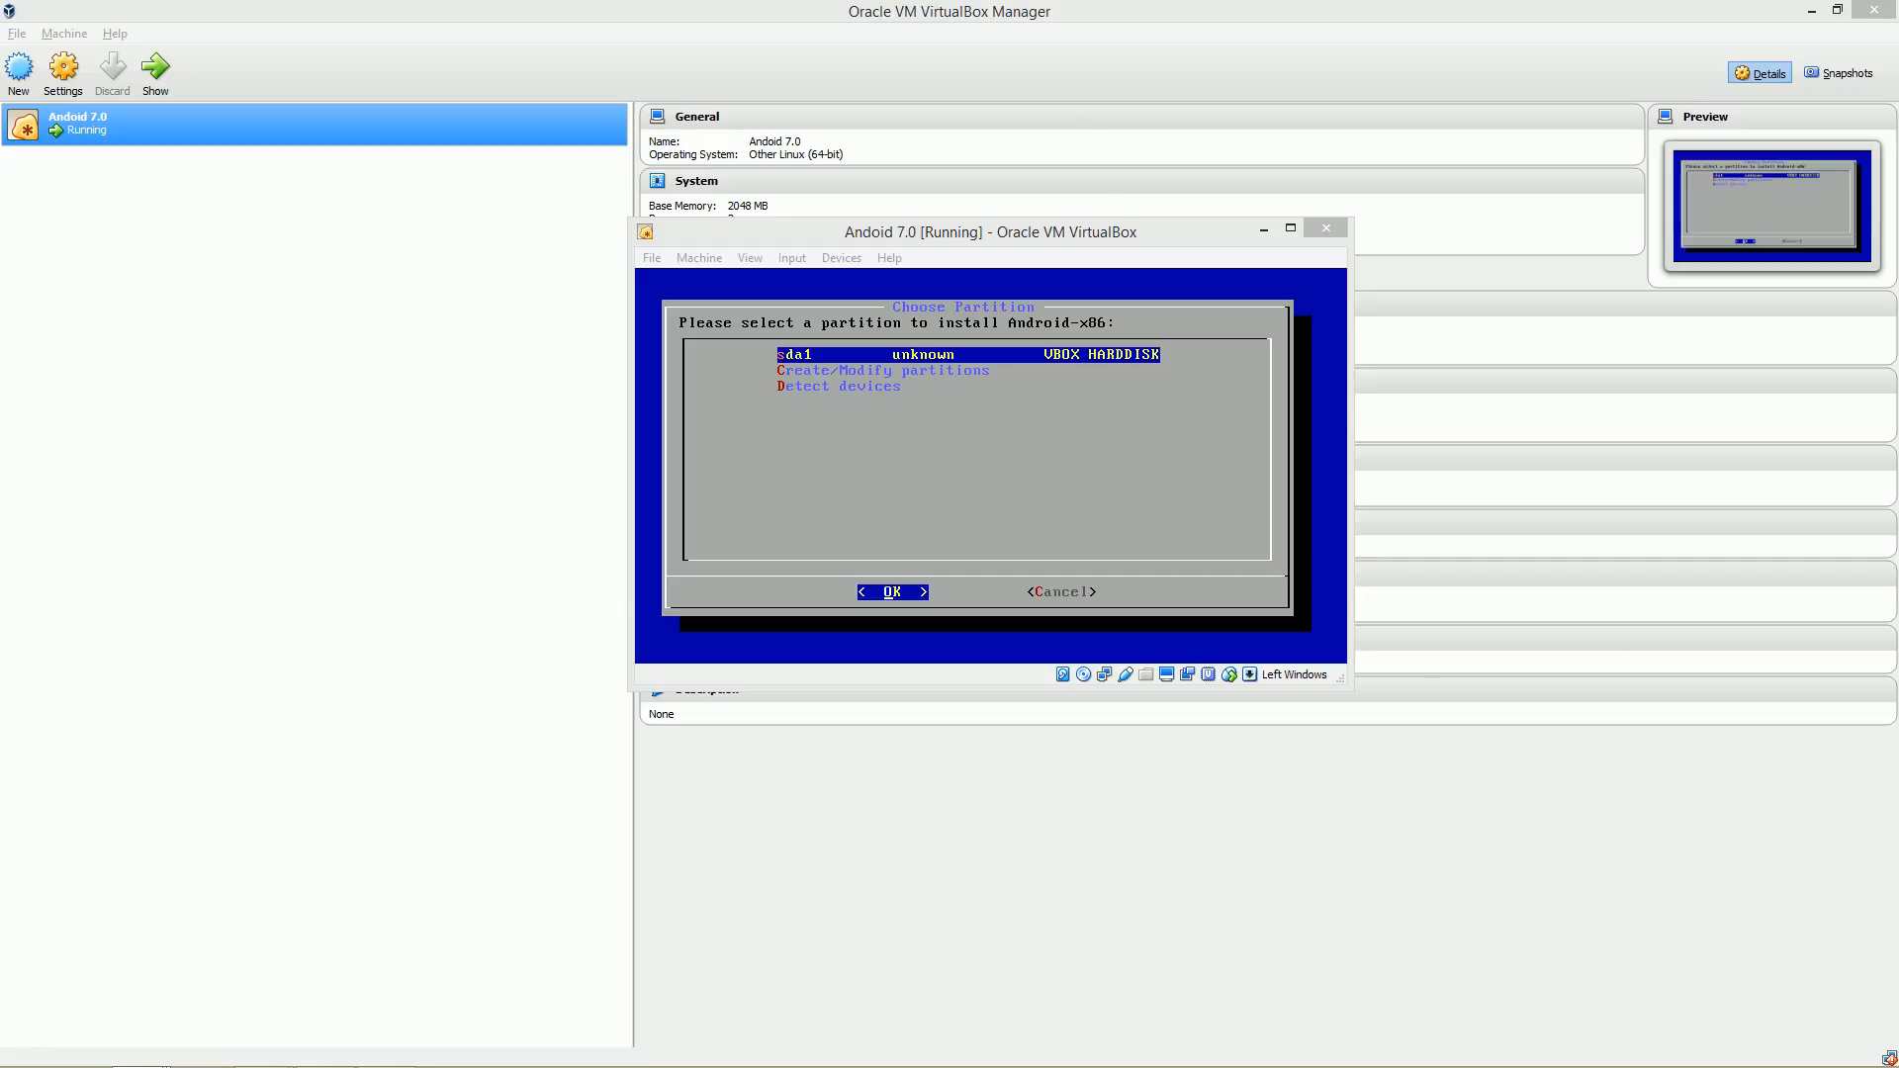
key("Return")
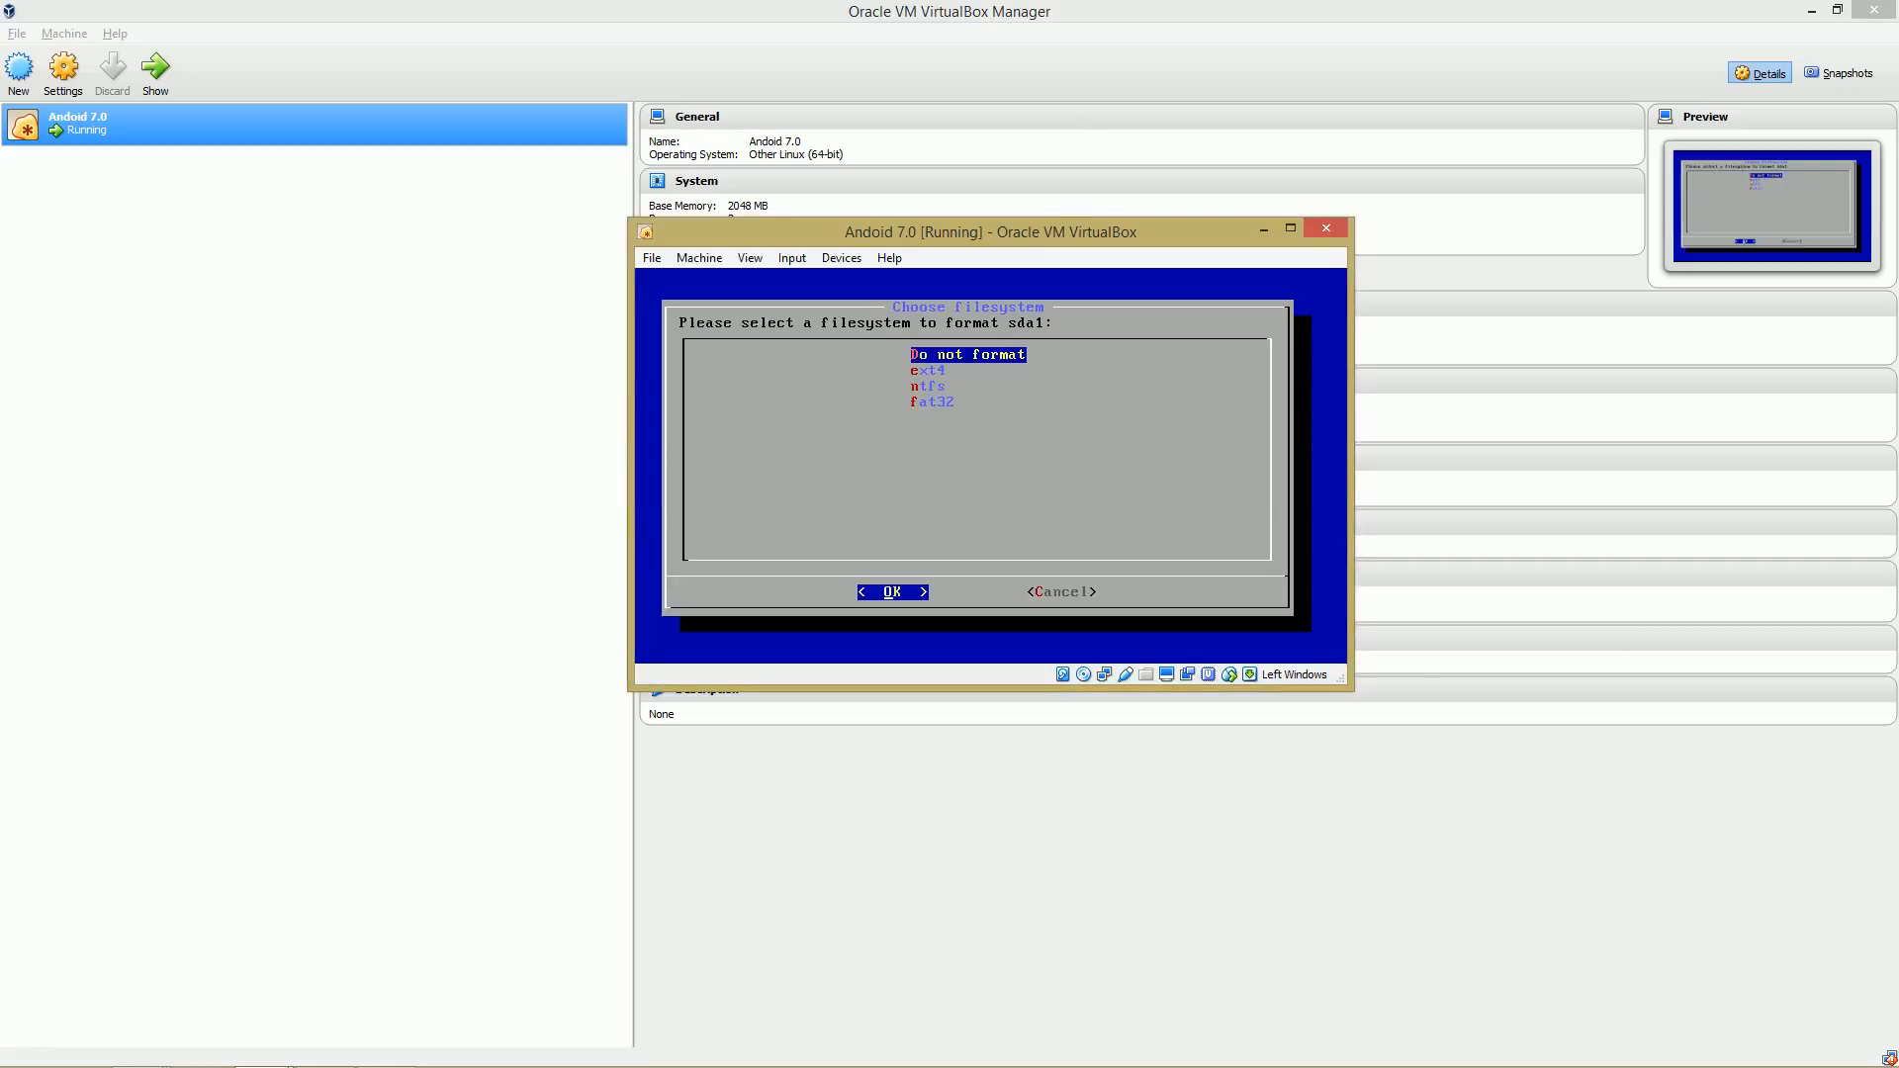
Choose ext4 as the filesystem for sda1 and confirm formatting the partition.
key("Down")
key("Down")
key("Up")
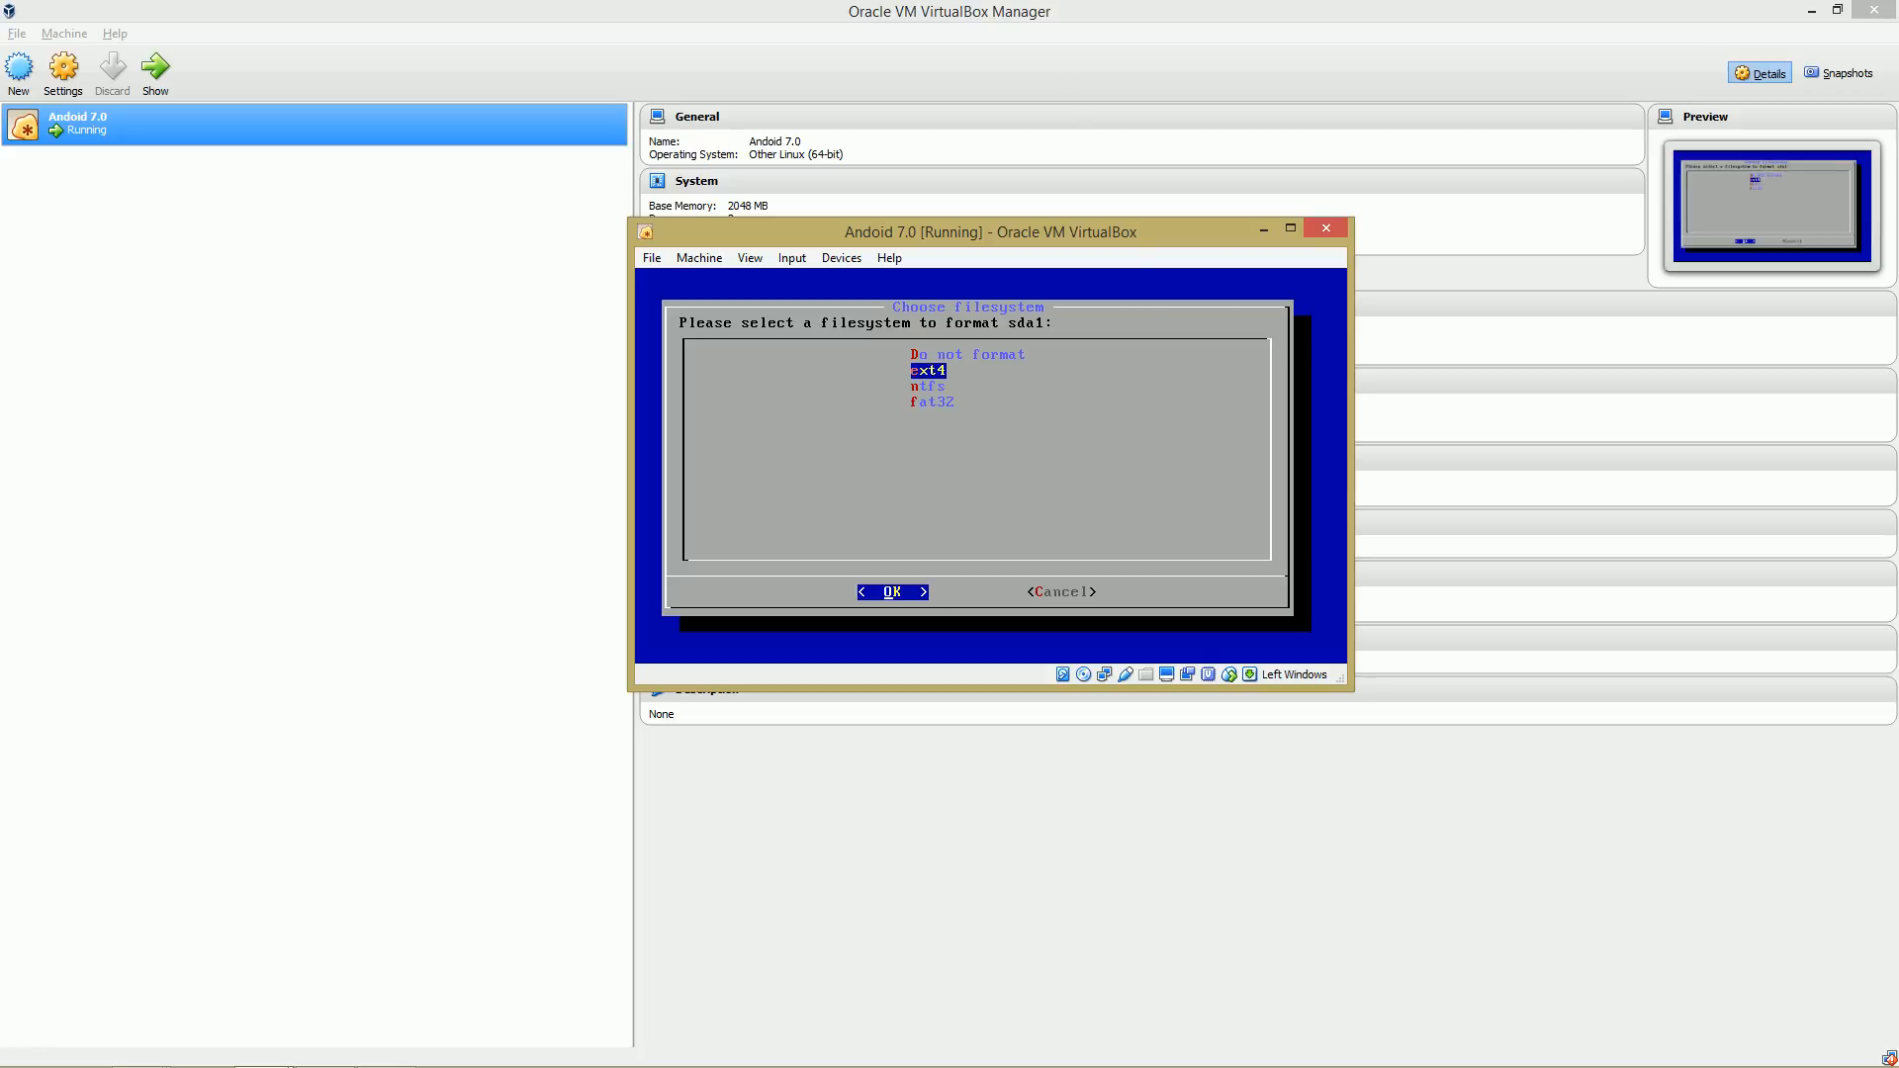
key("Return")
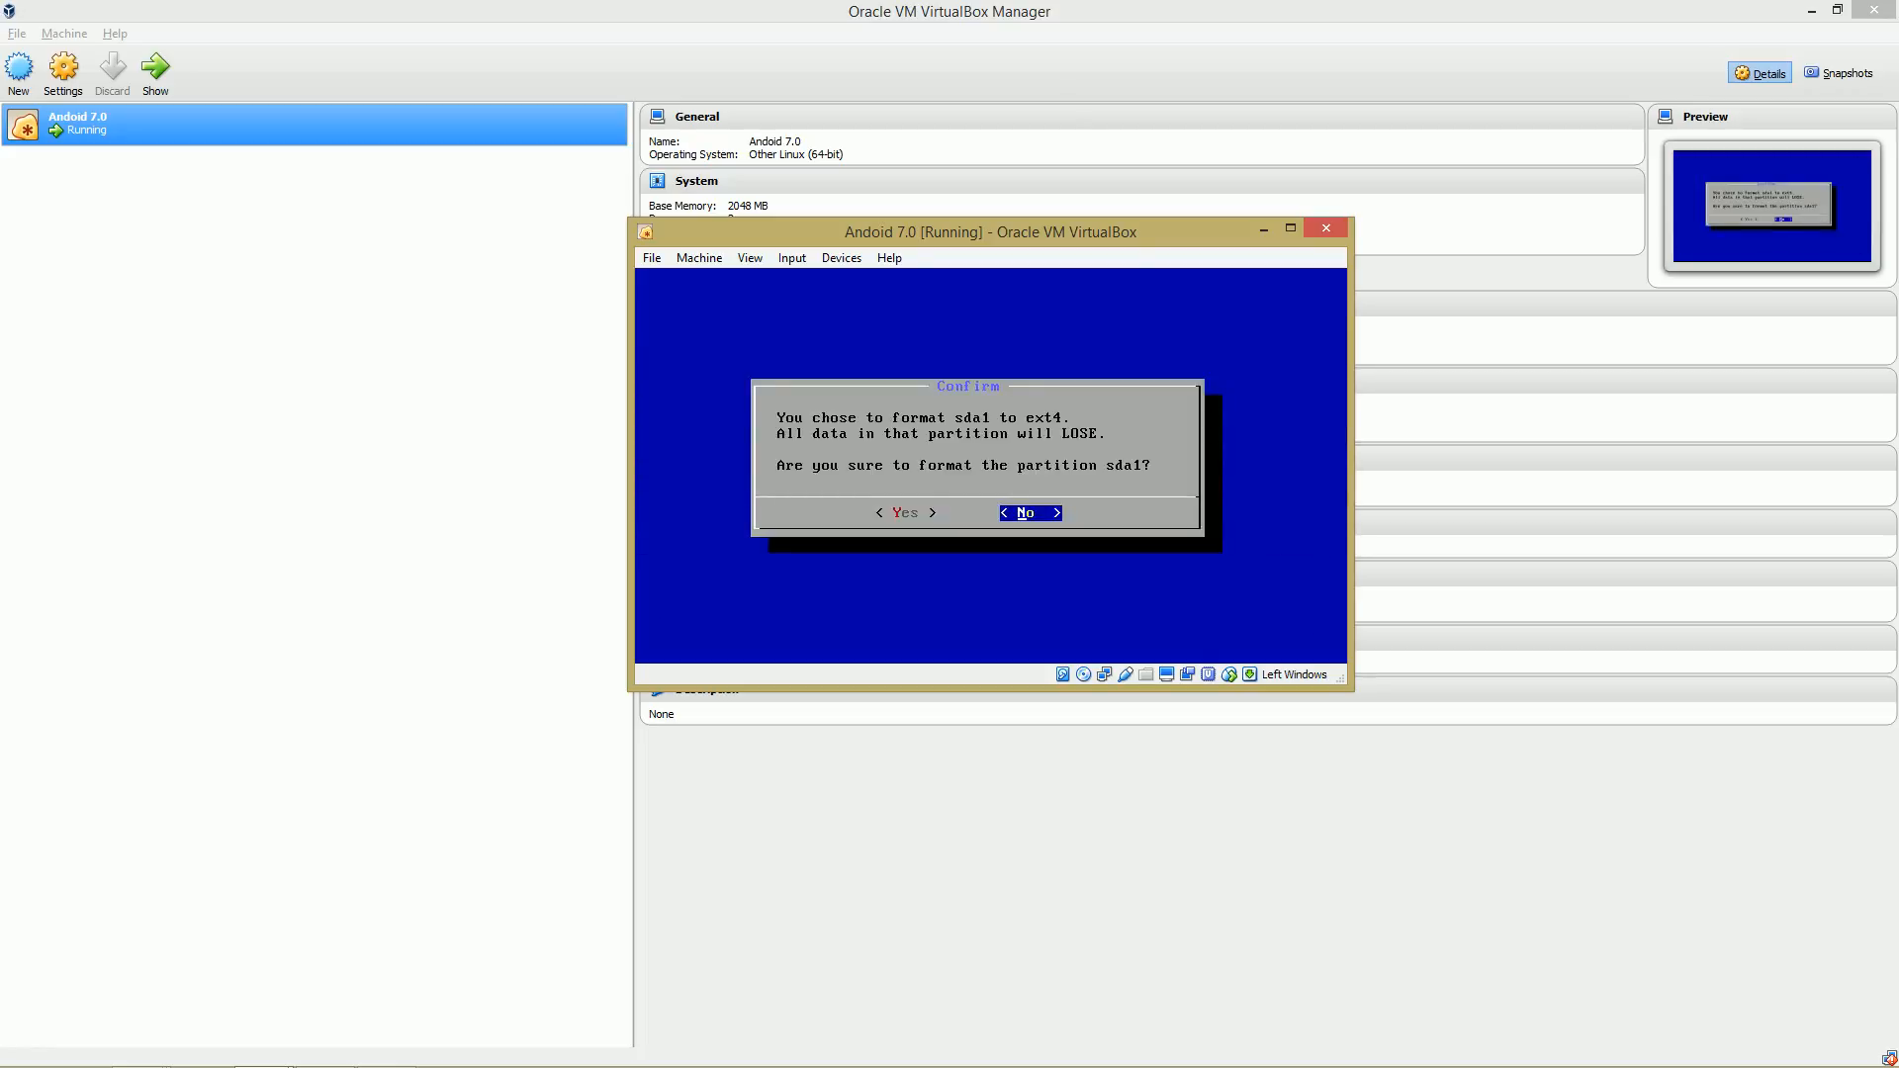
key("Left")
key("Return")
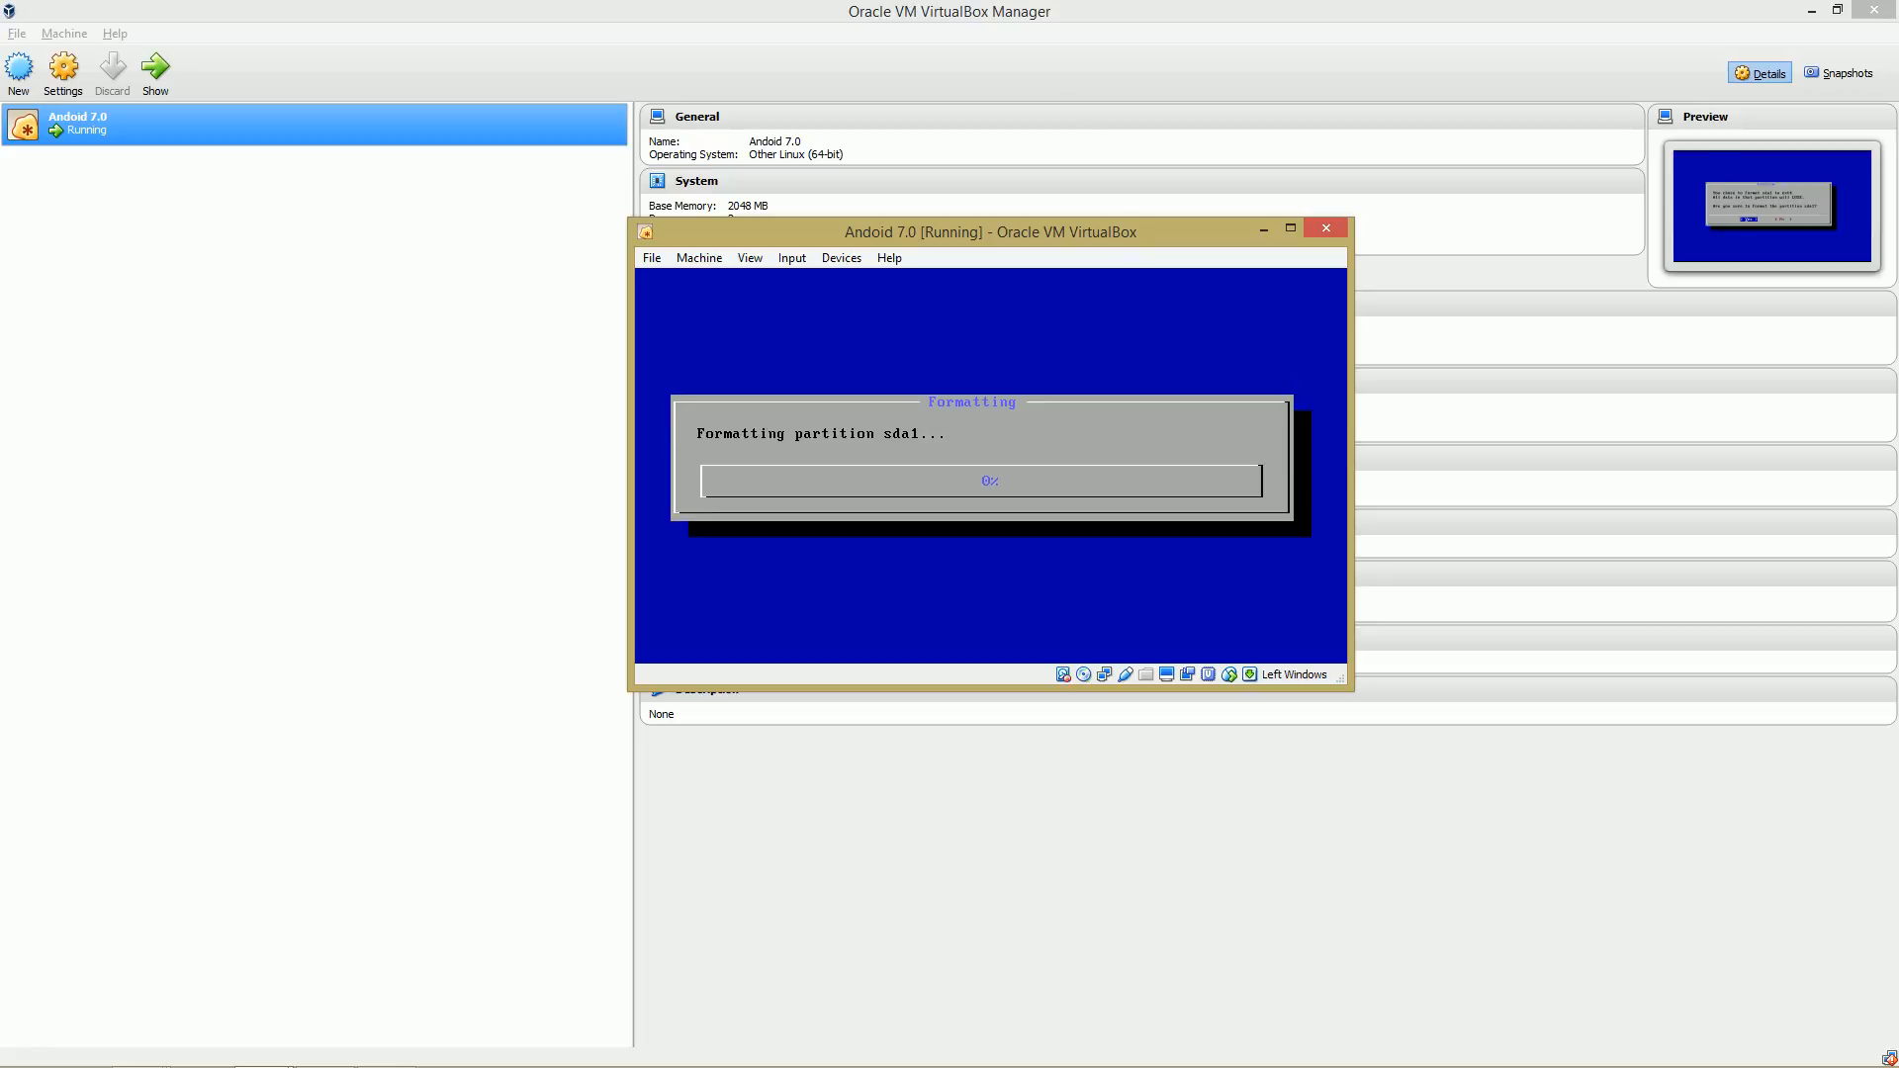
Agree to install the GRUB boot loader.
key("super")
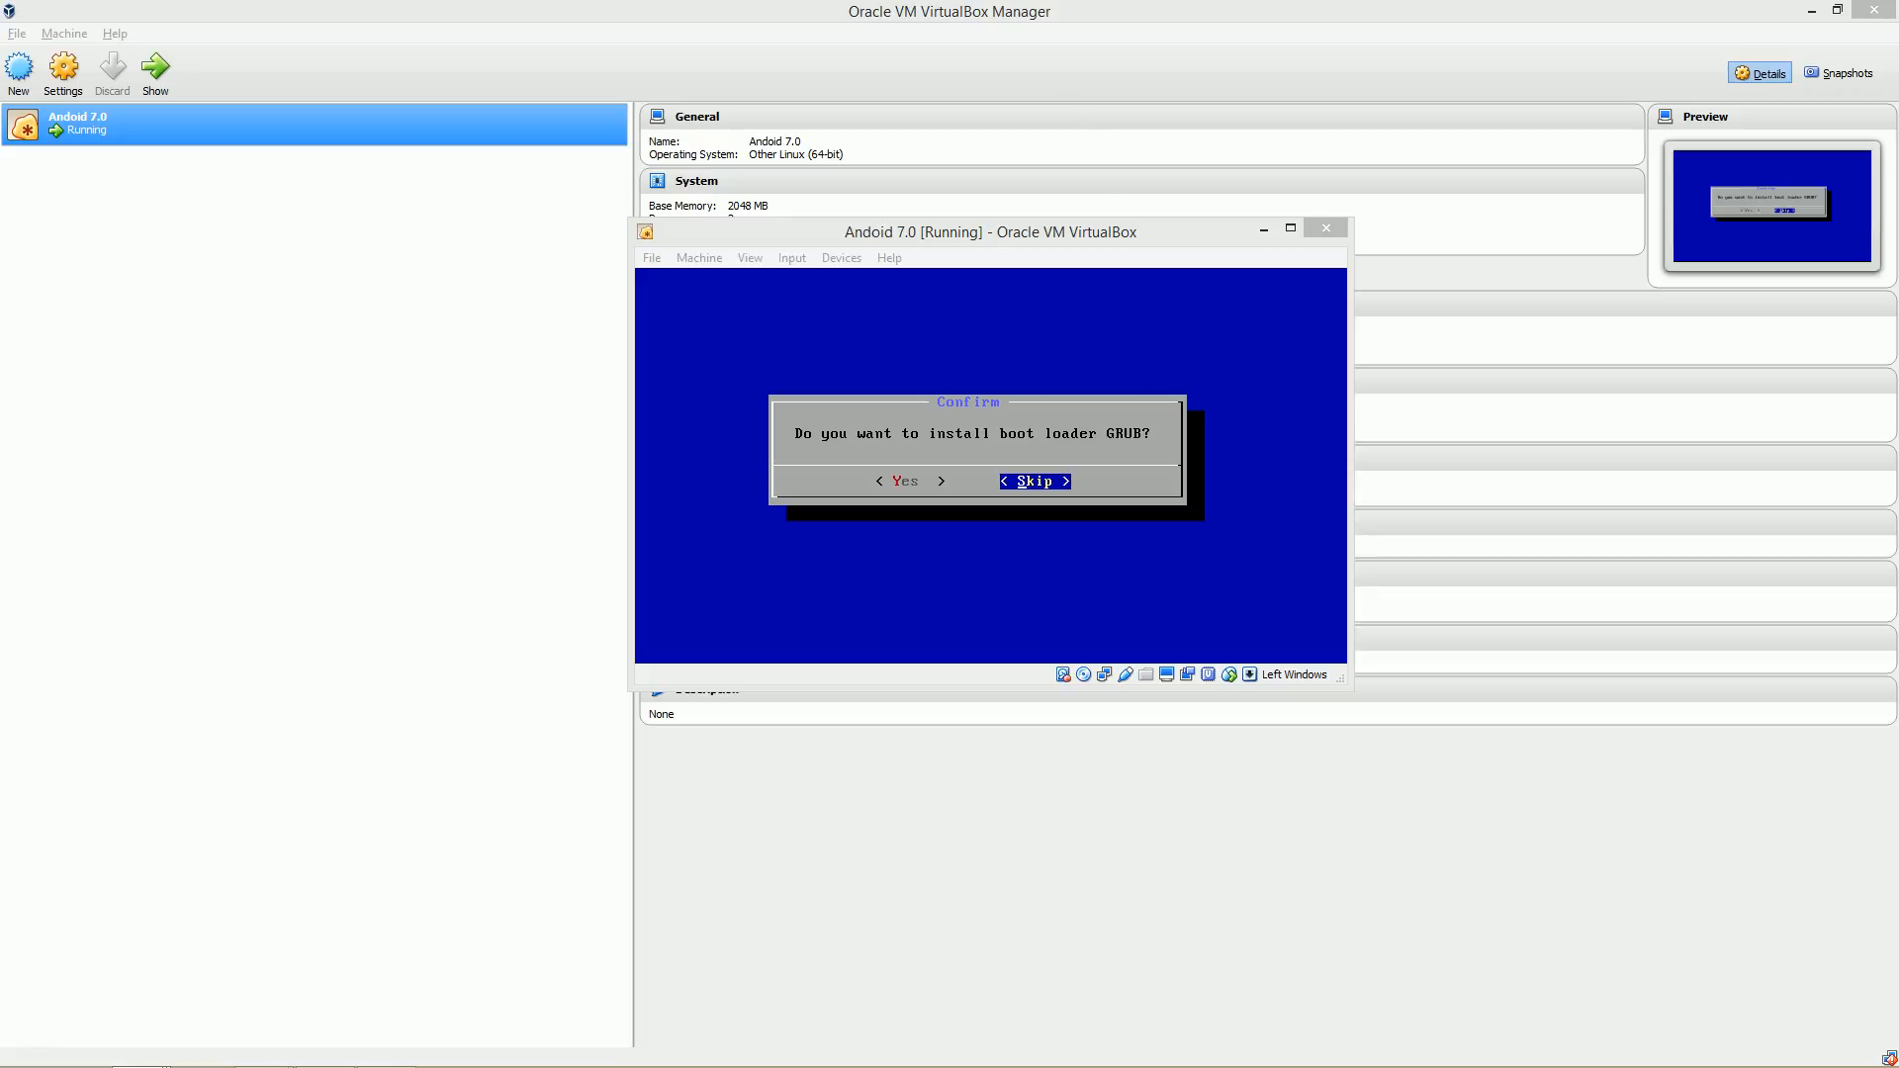
key("alt+Tab")
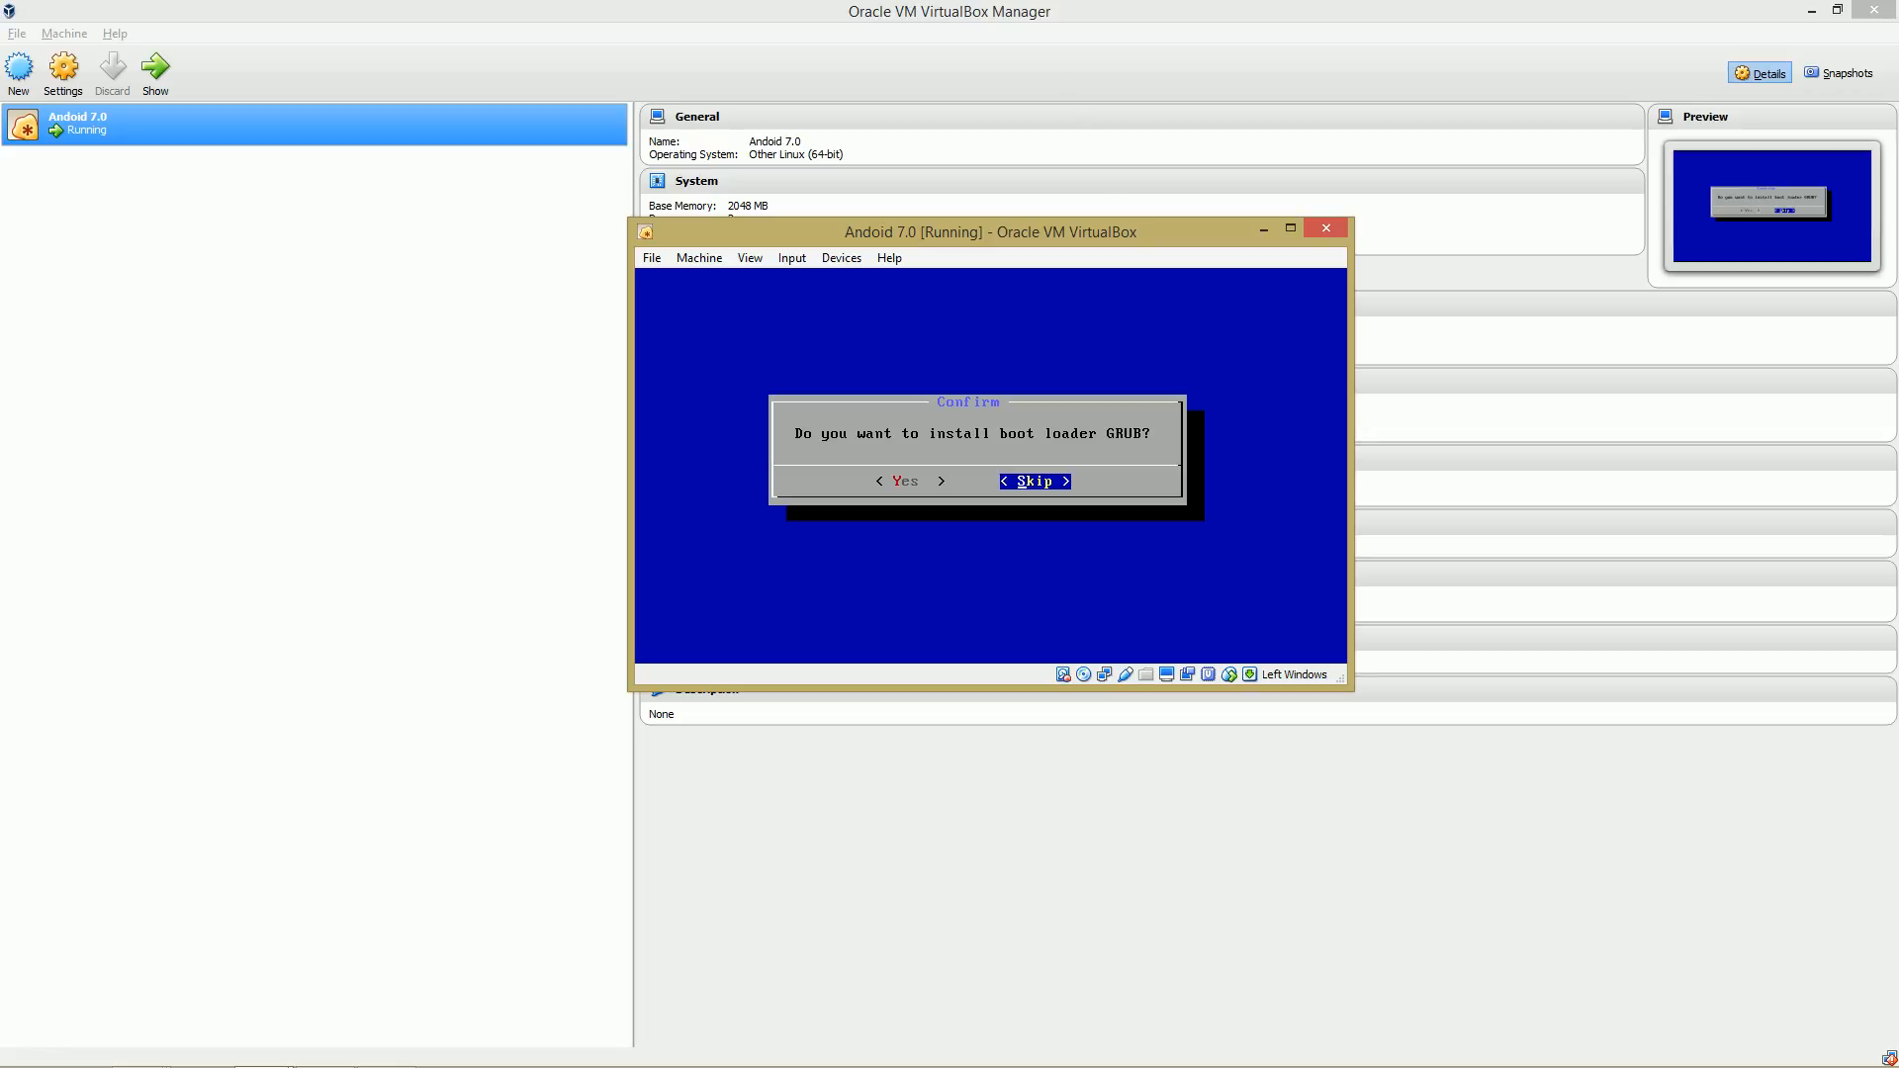
key("Left")
key("Return")
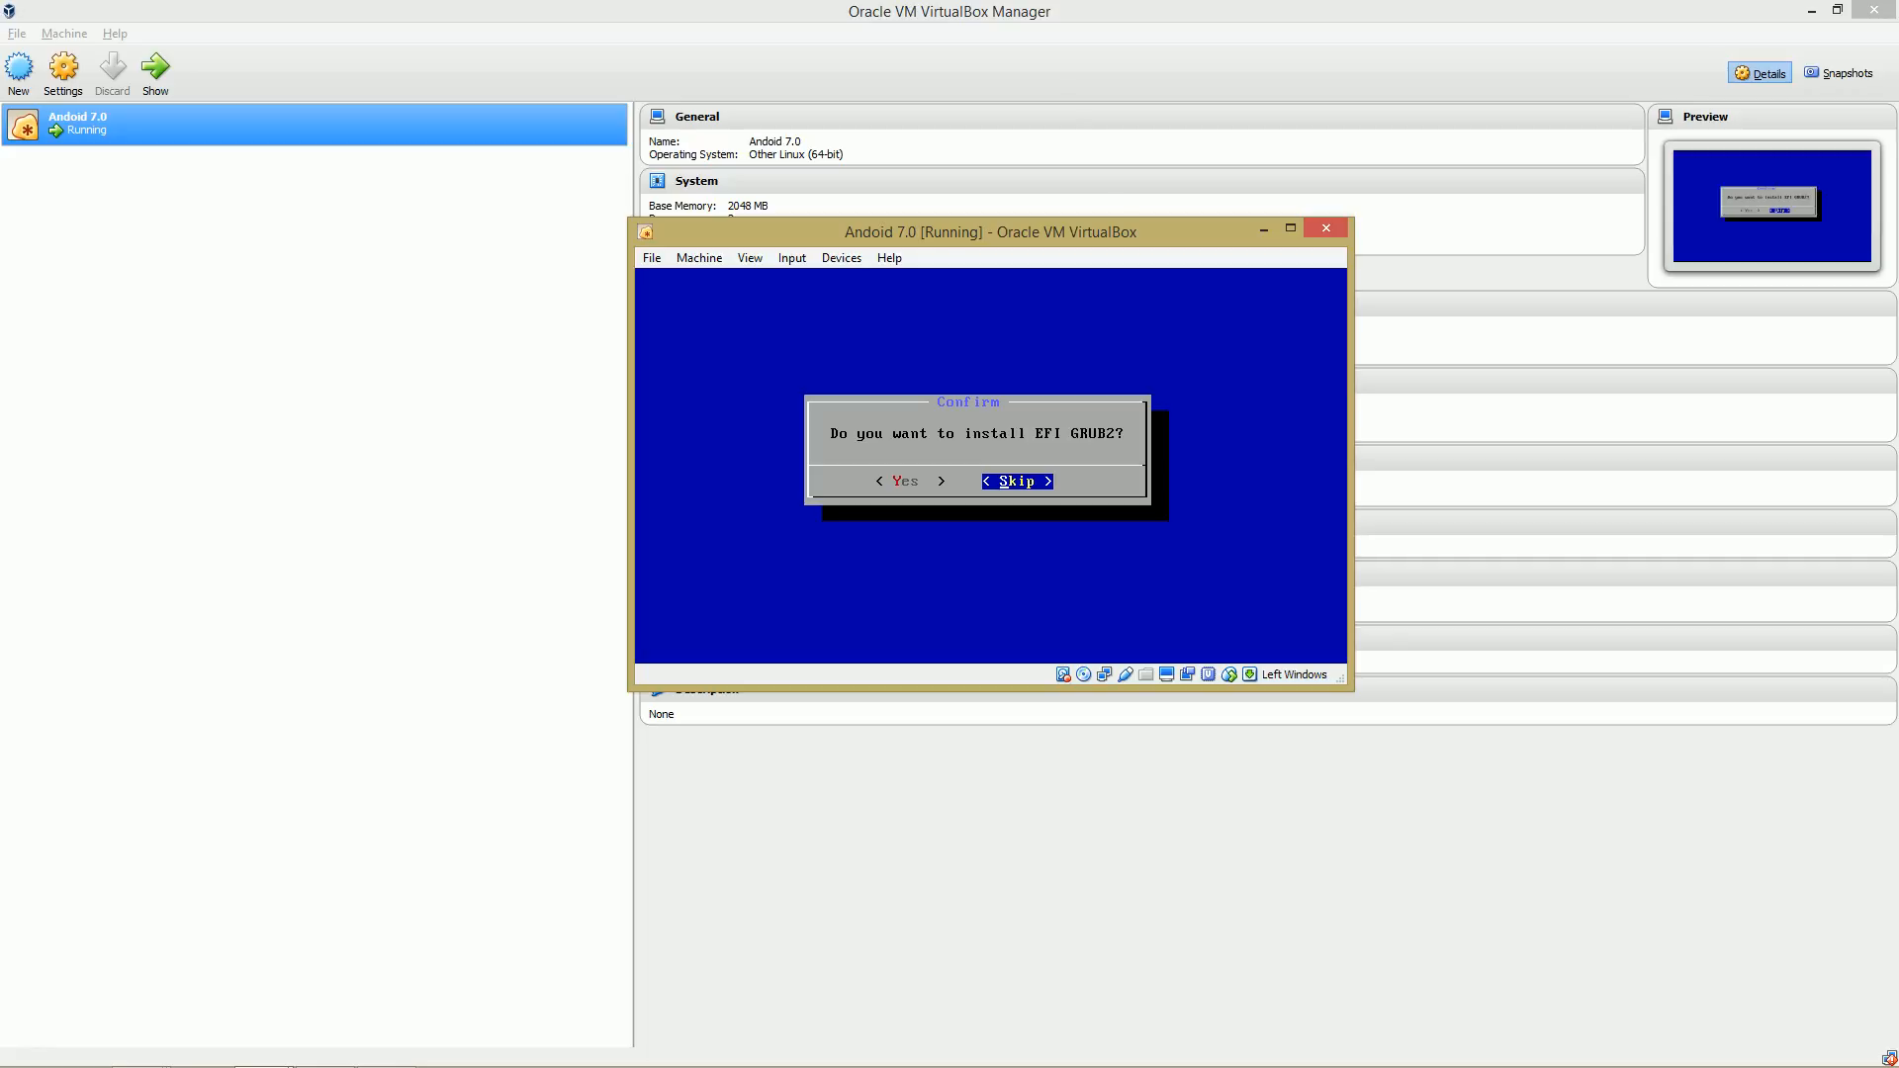
Skip installing EFI GRUB2.
key("super")
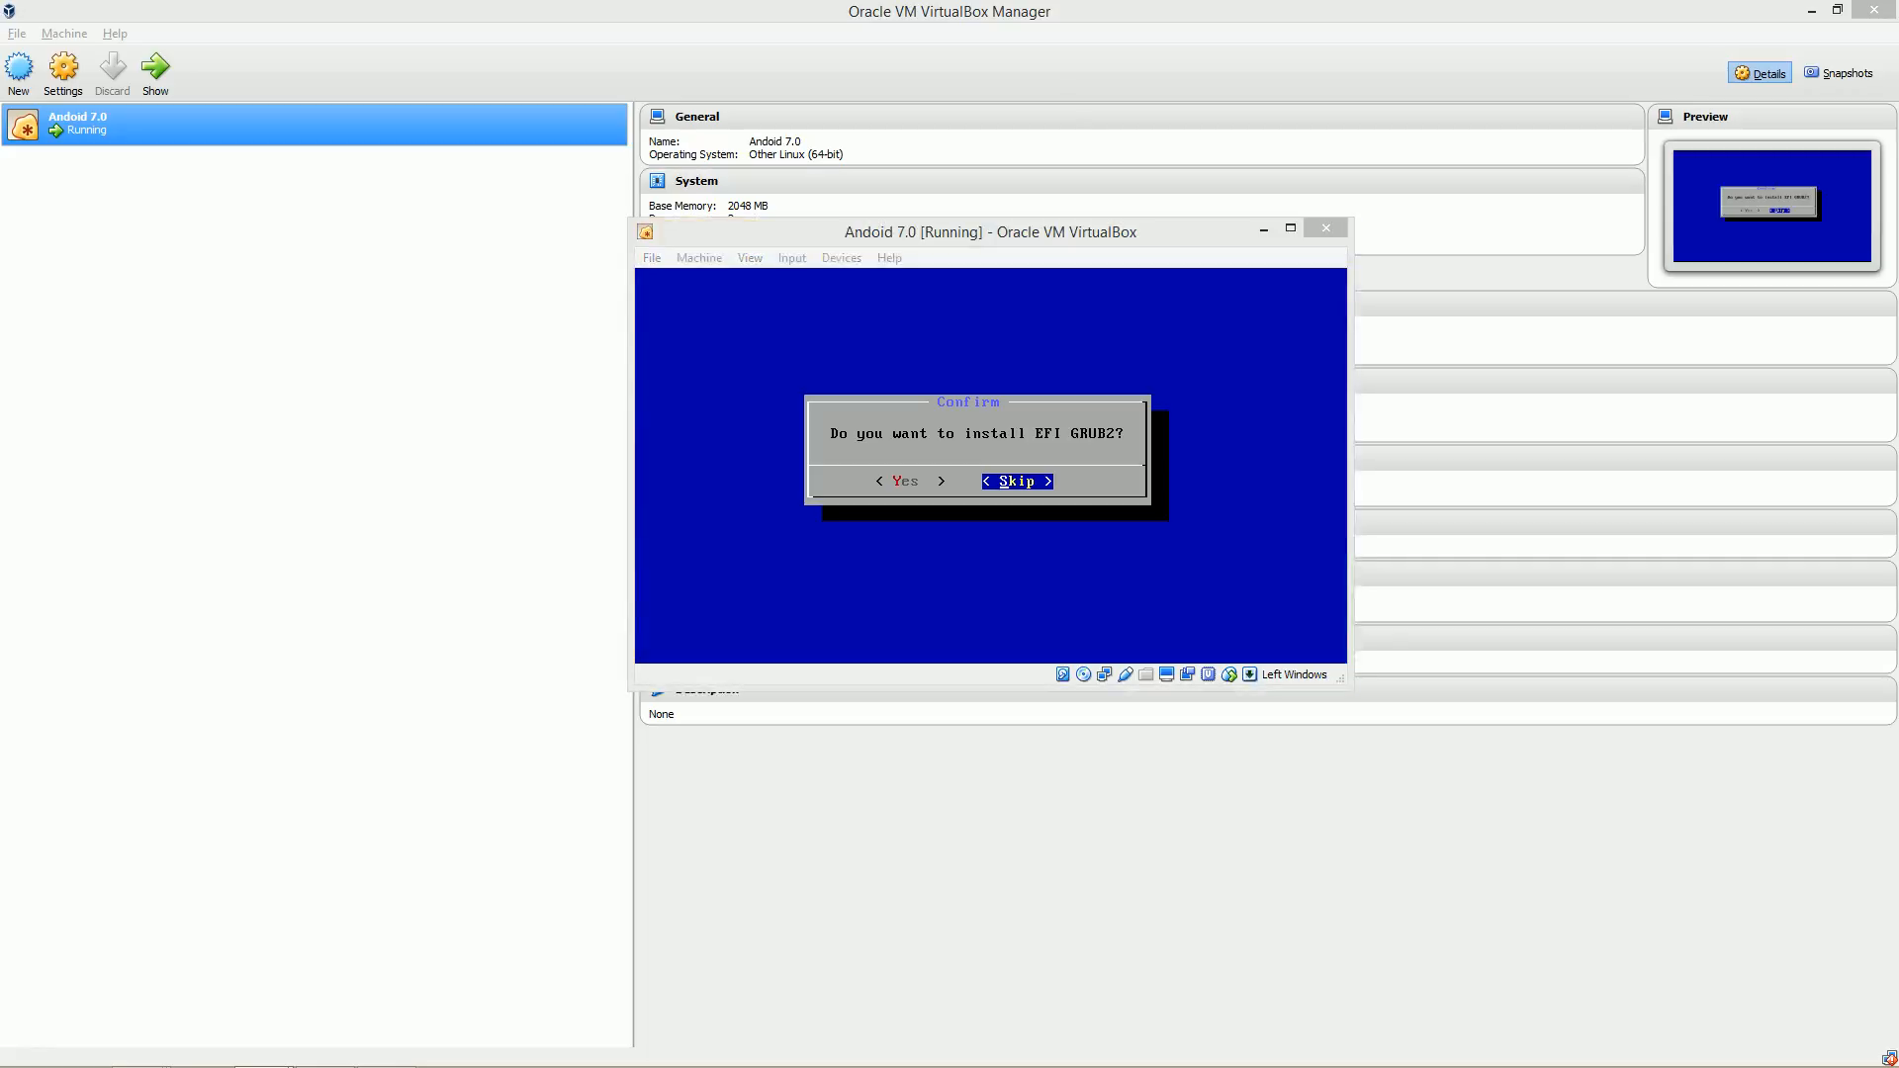
key("super")
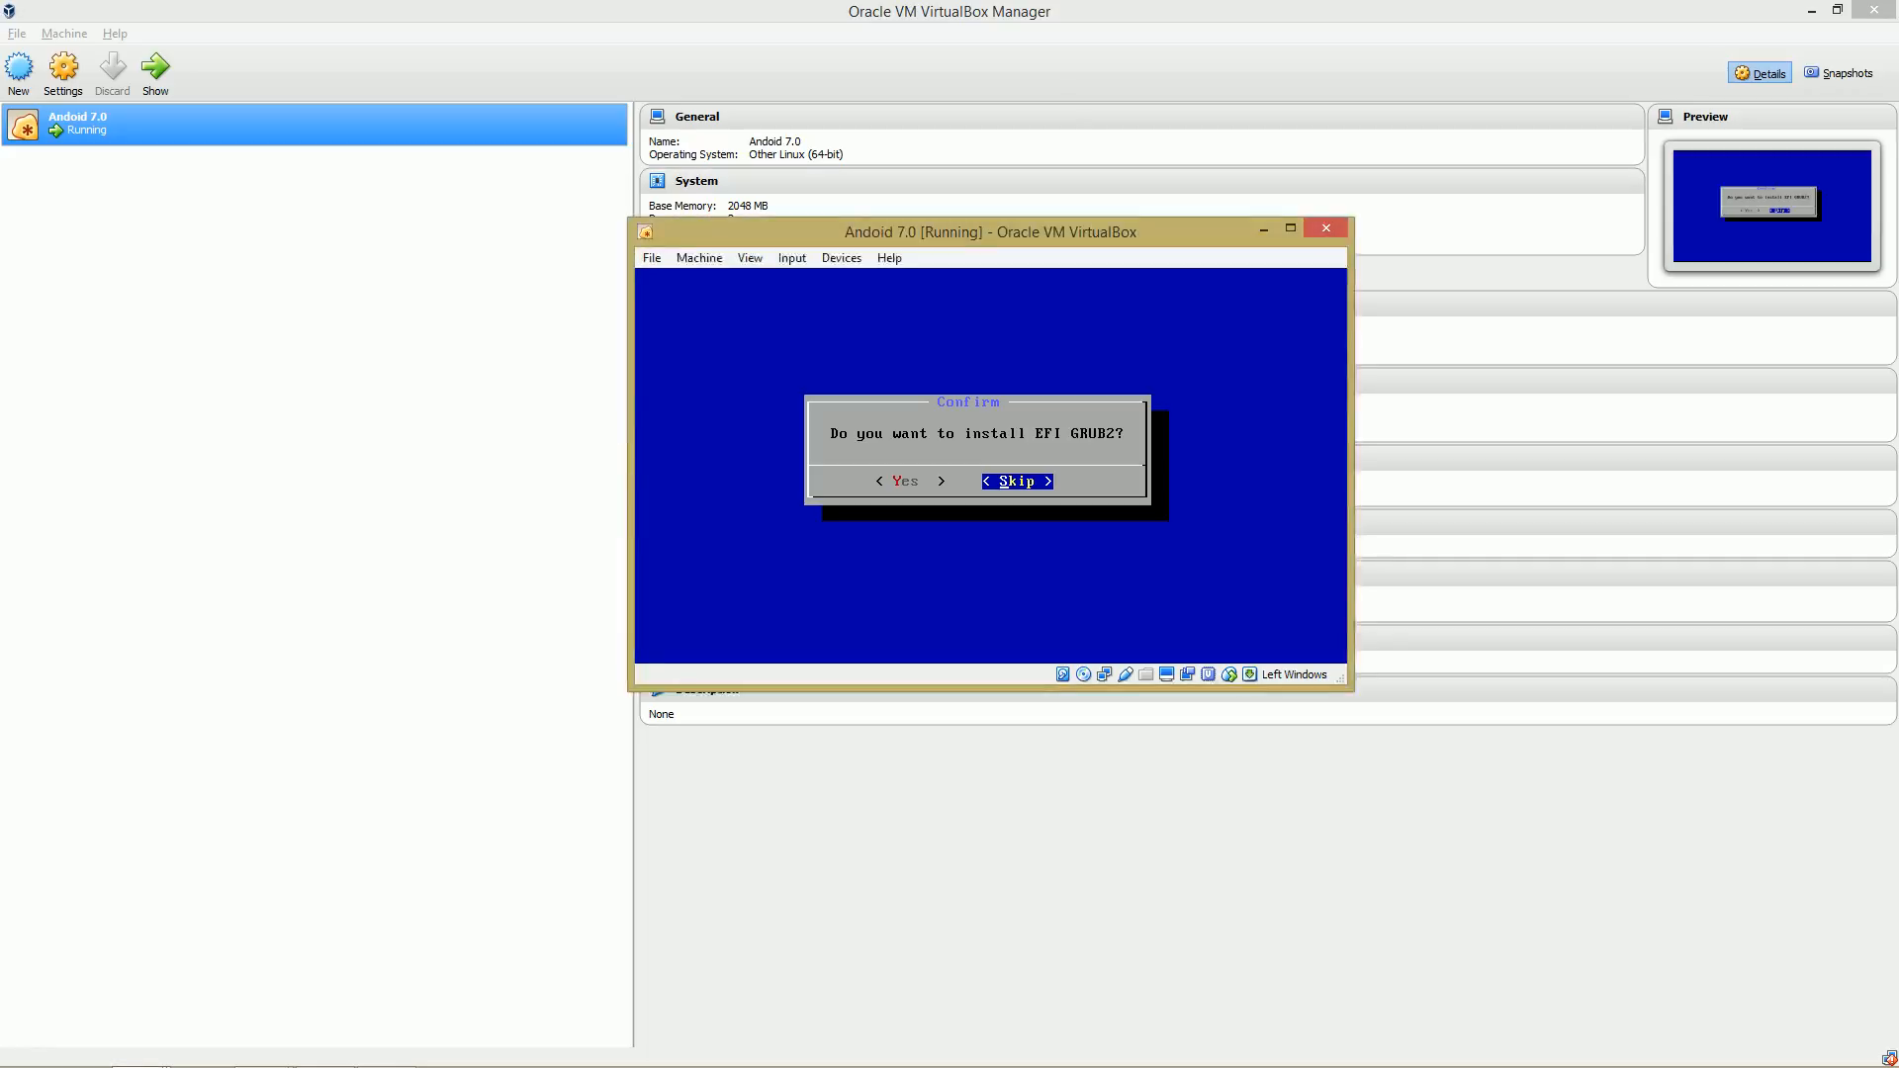
key("Return")
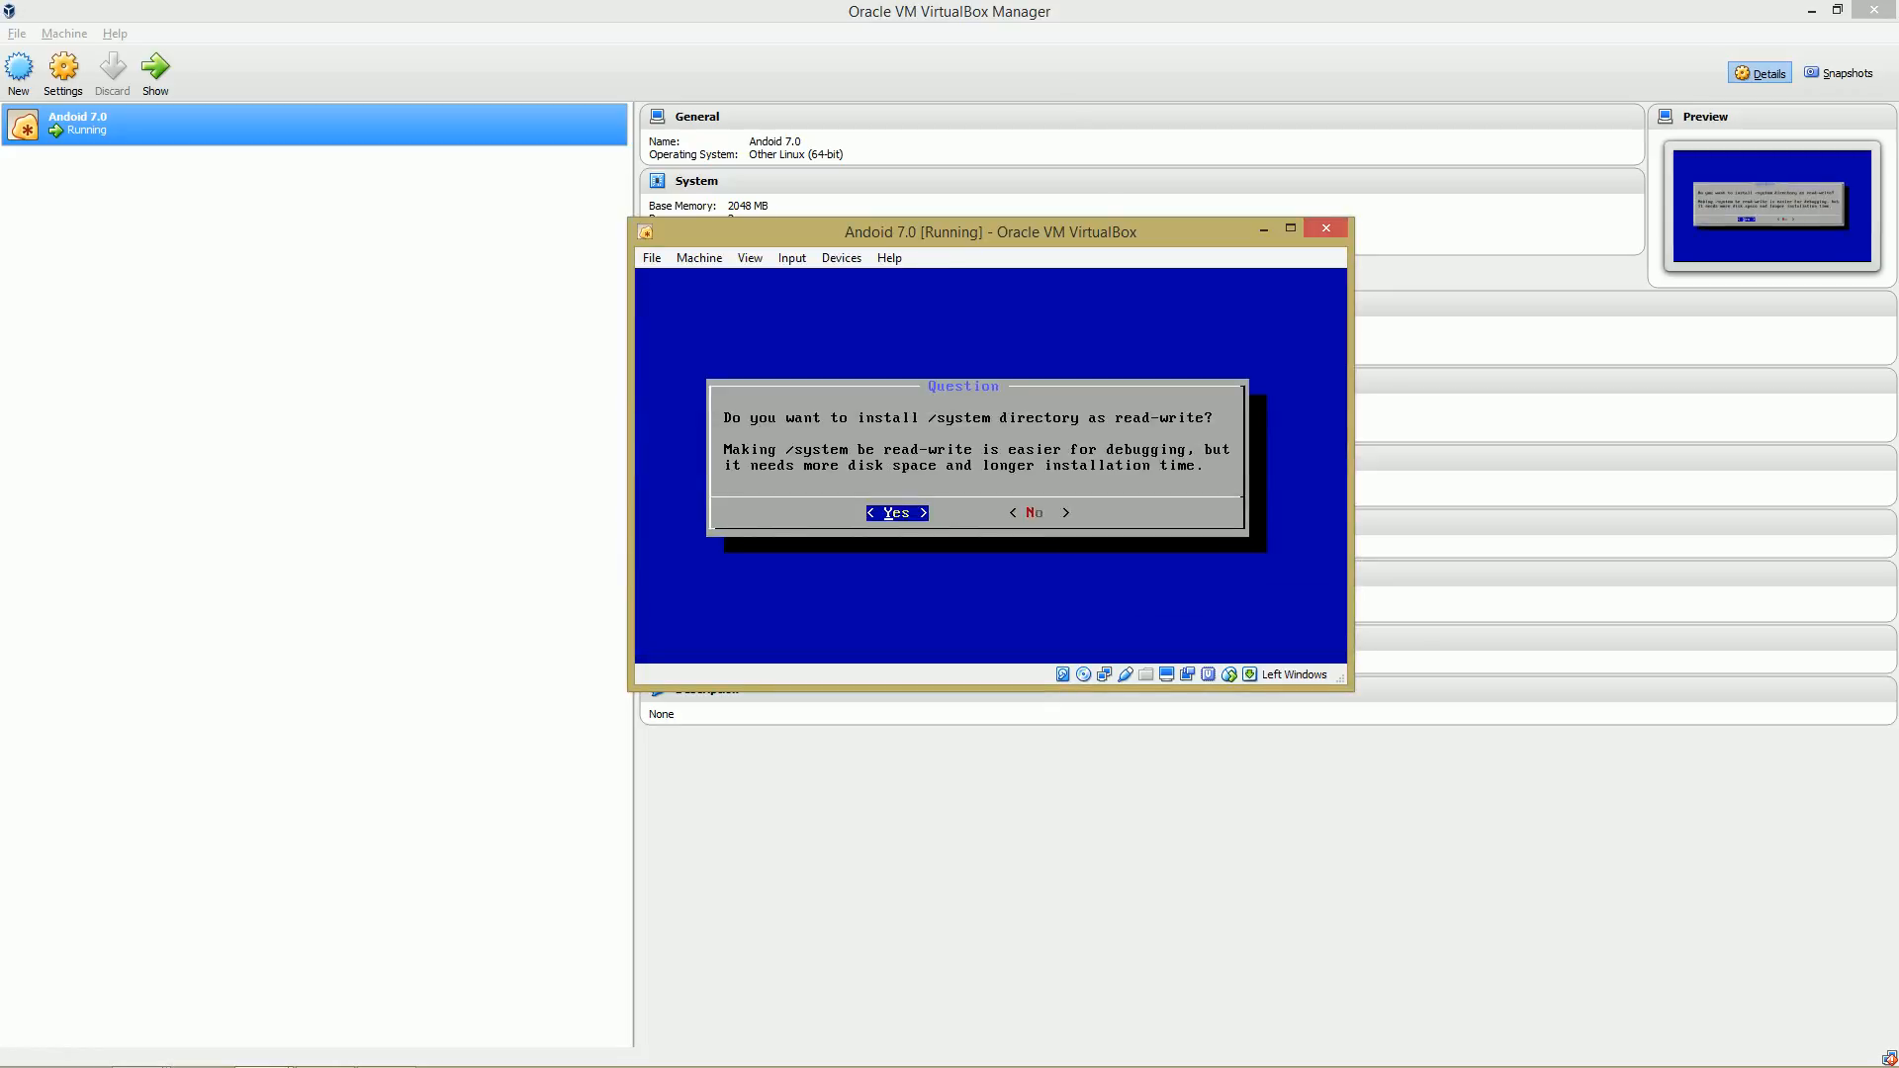
Agree to install the /system directory as read-write.
key("super")
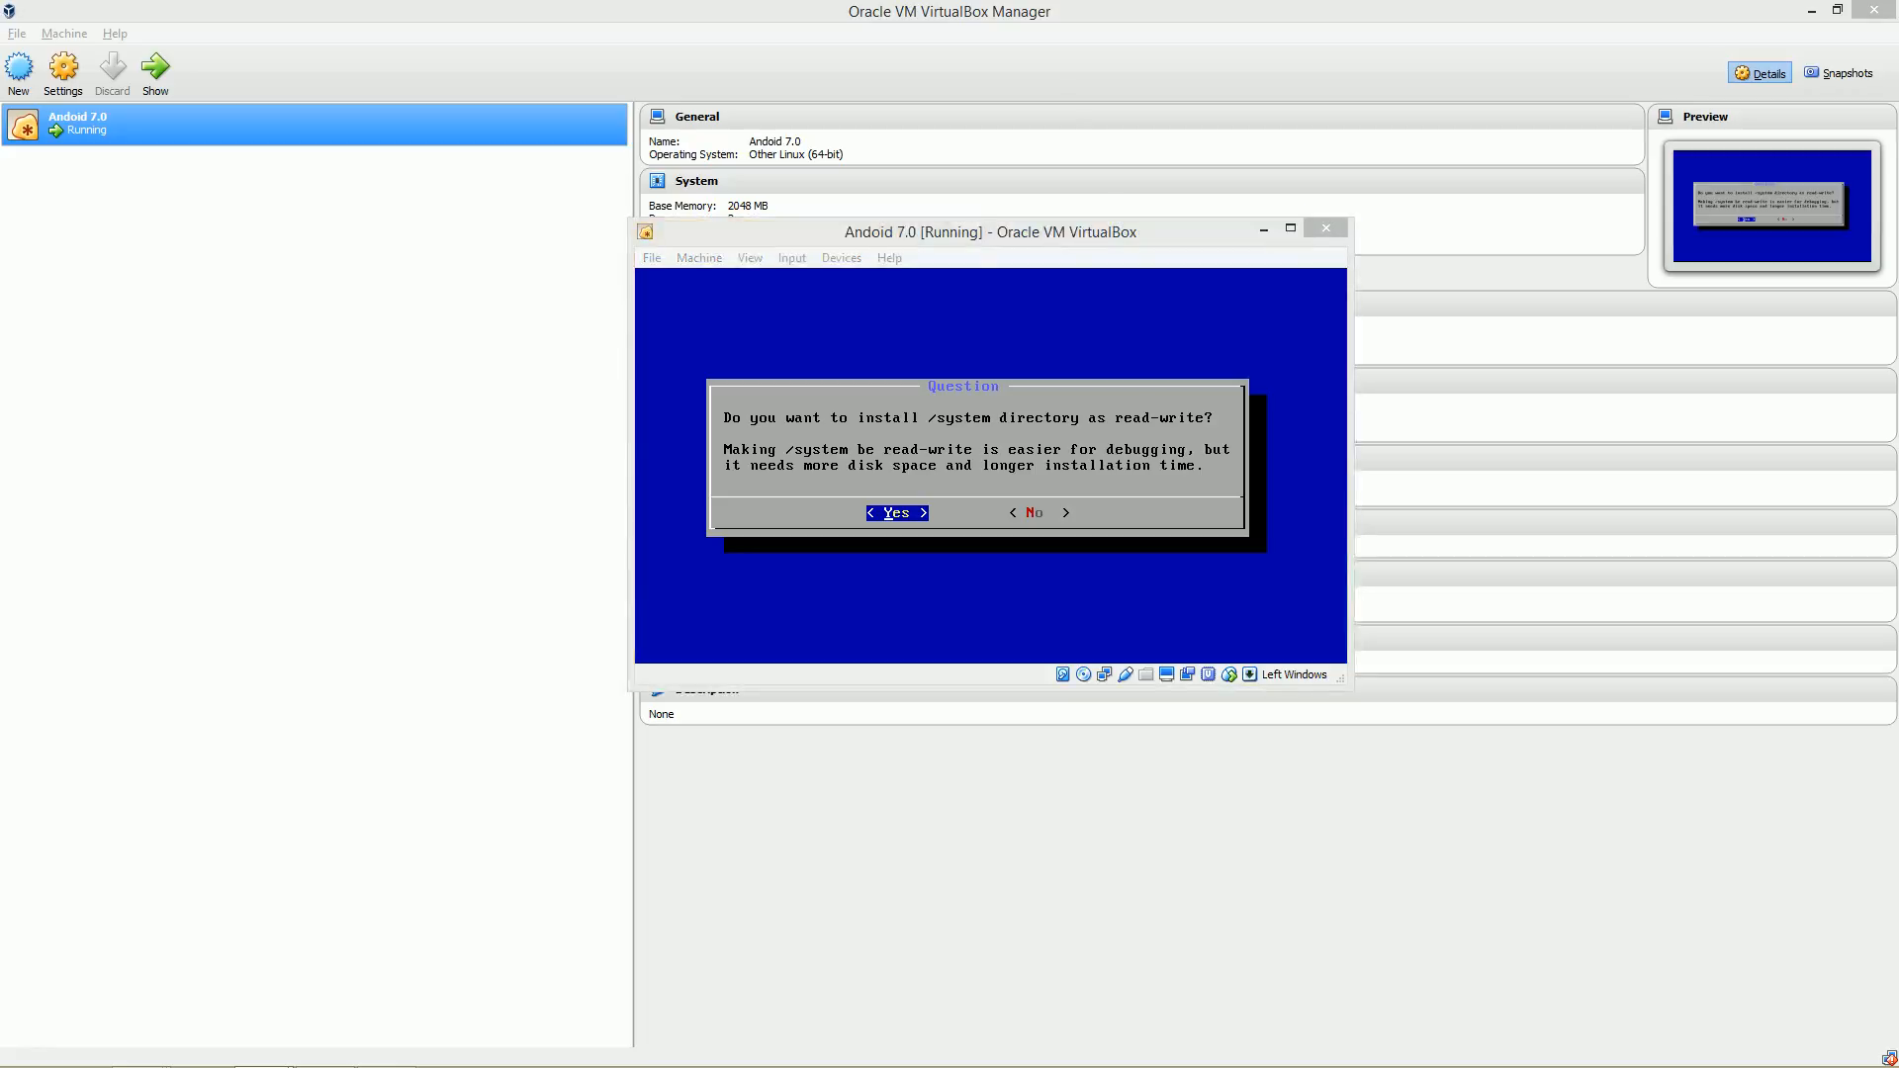
key("super")
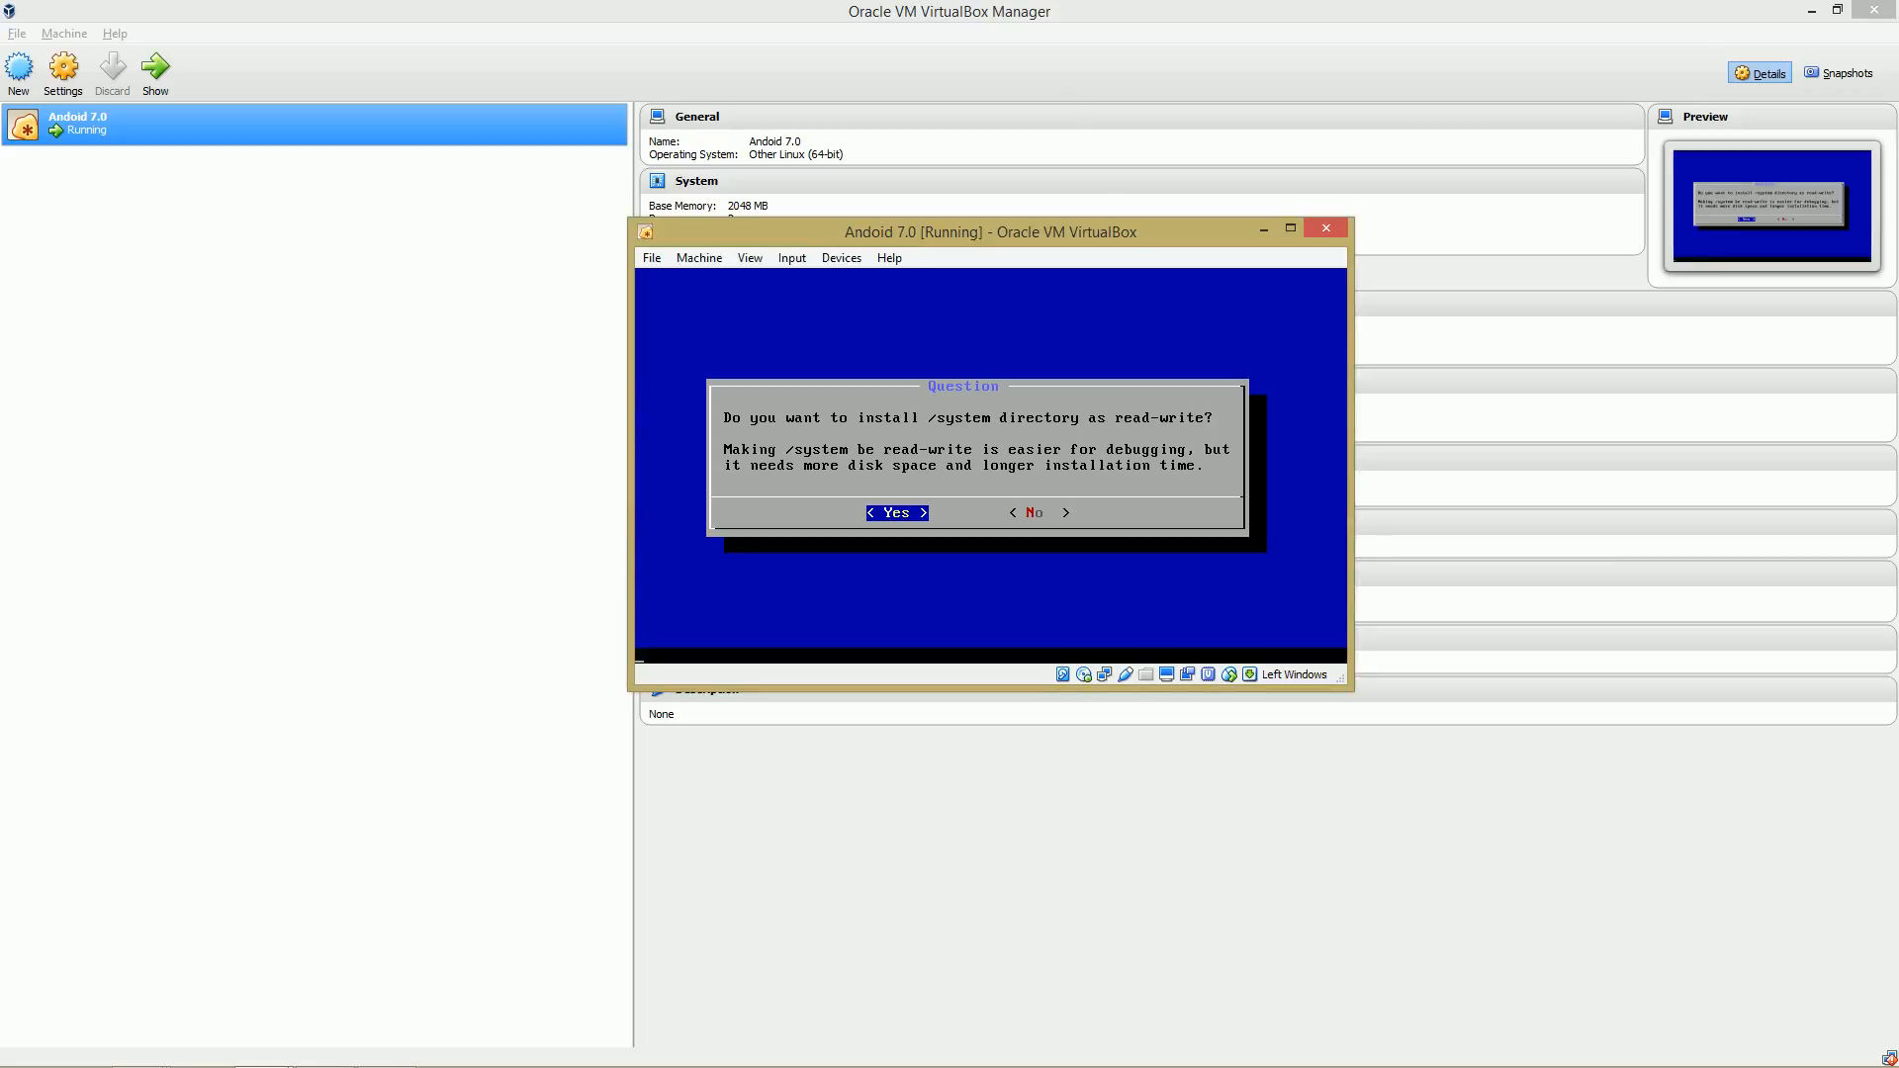
key("Return")
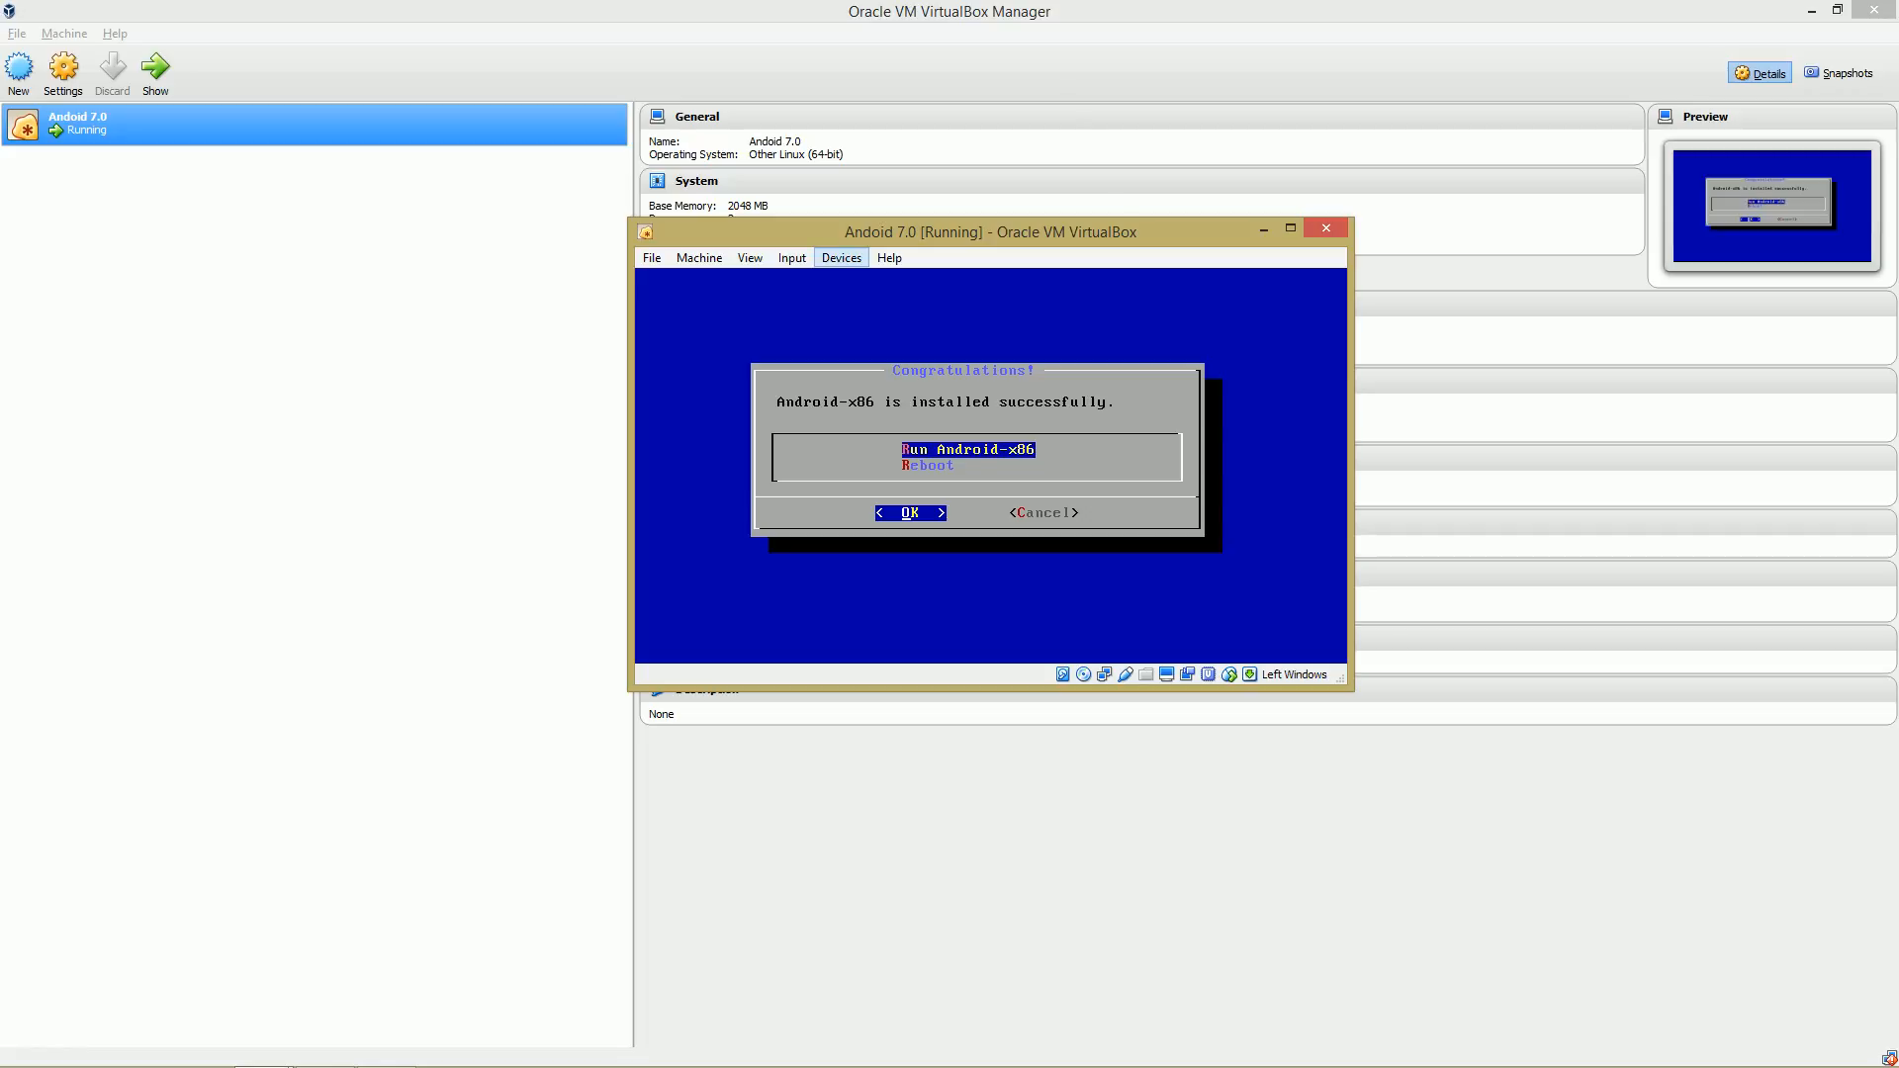
Remove the naugatx8620160902.iso disk from the virtual optical drive, forcing the unmount.
left_click(841, 257)
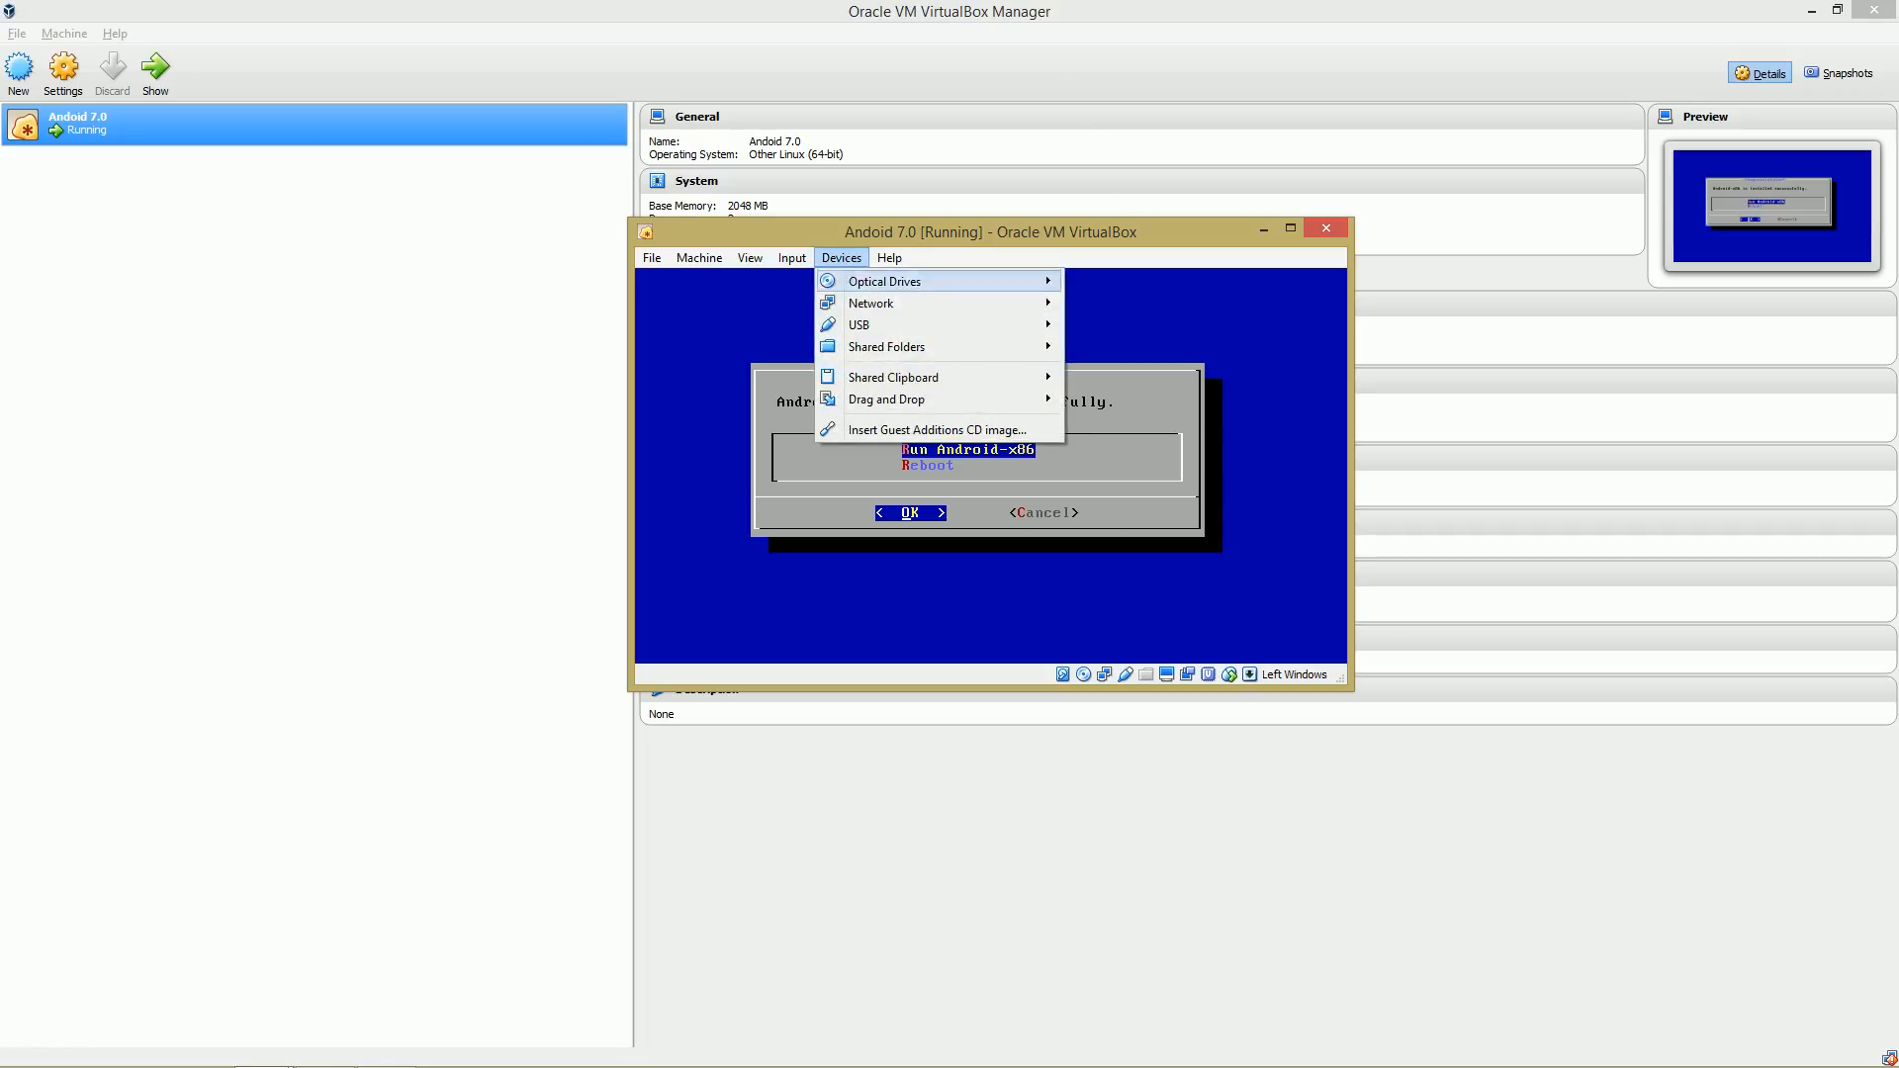
mouse_move(886, 282)
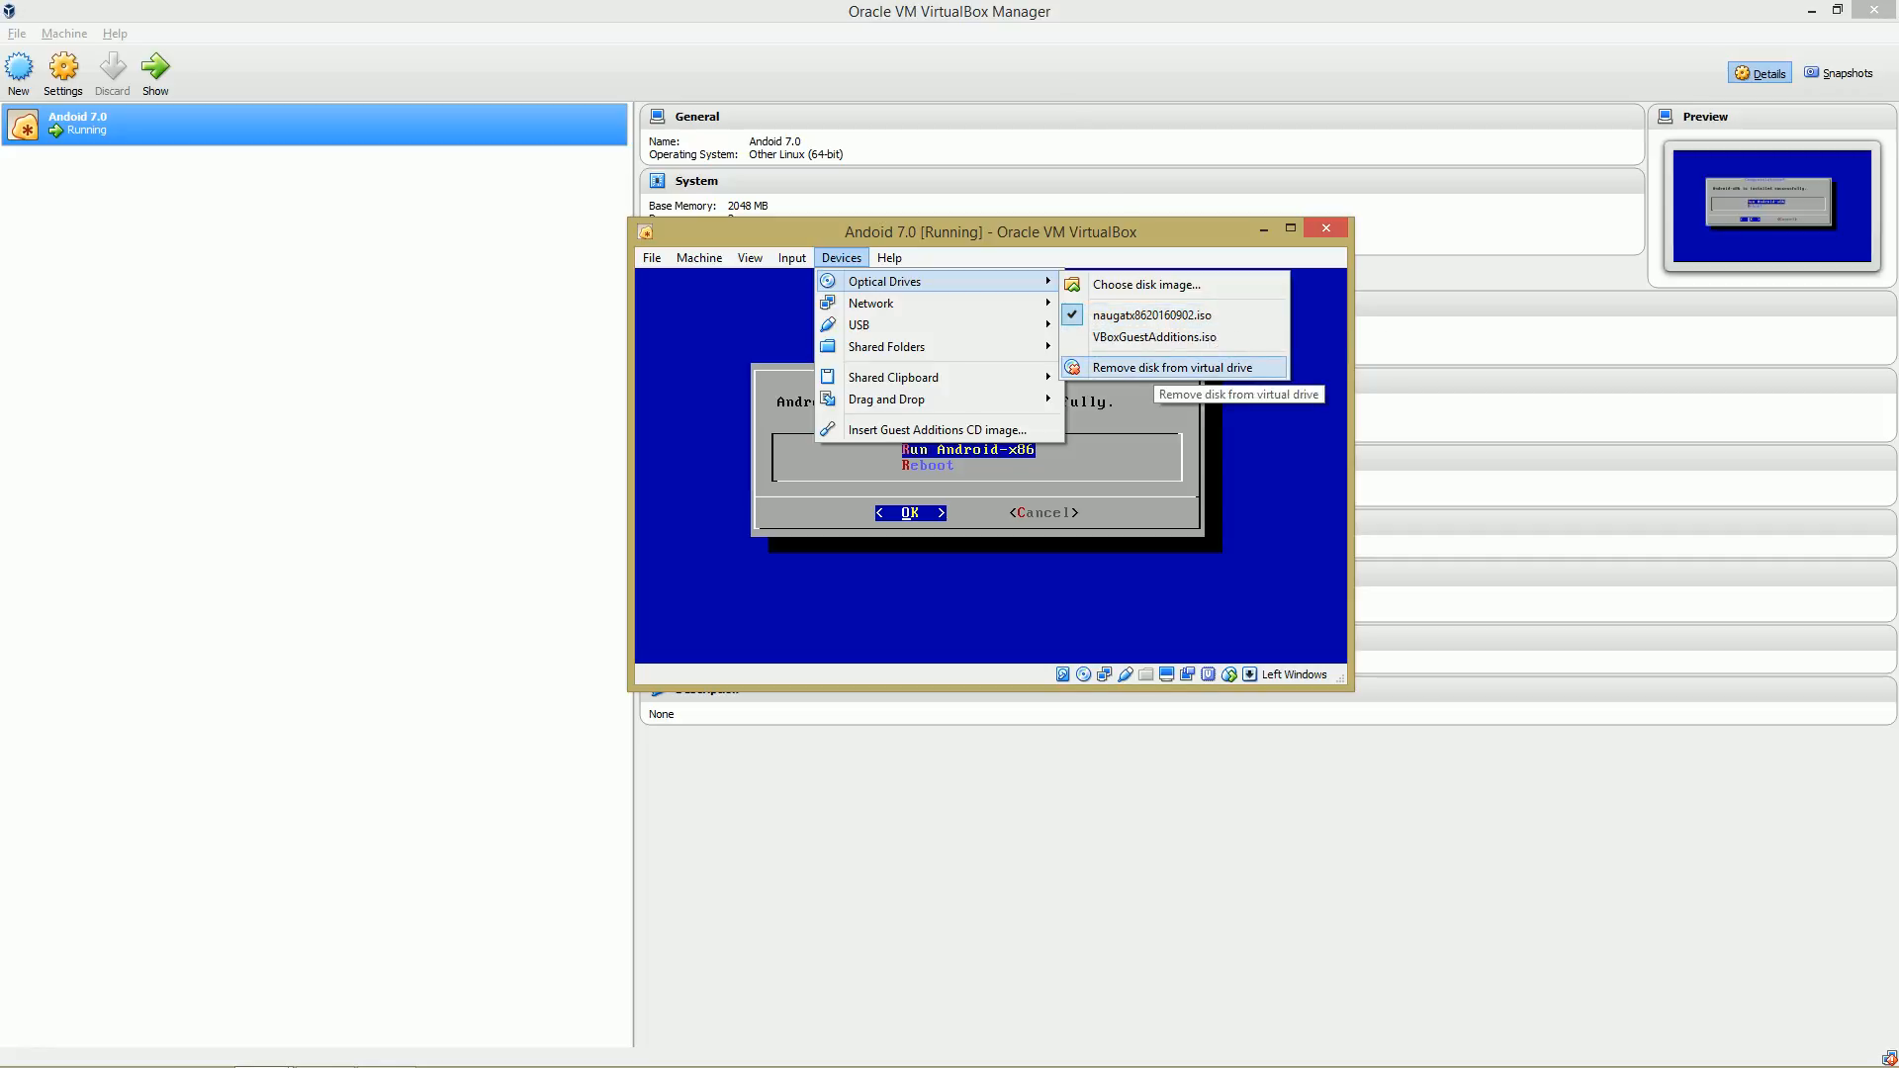
left_click(1173, 368)
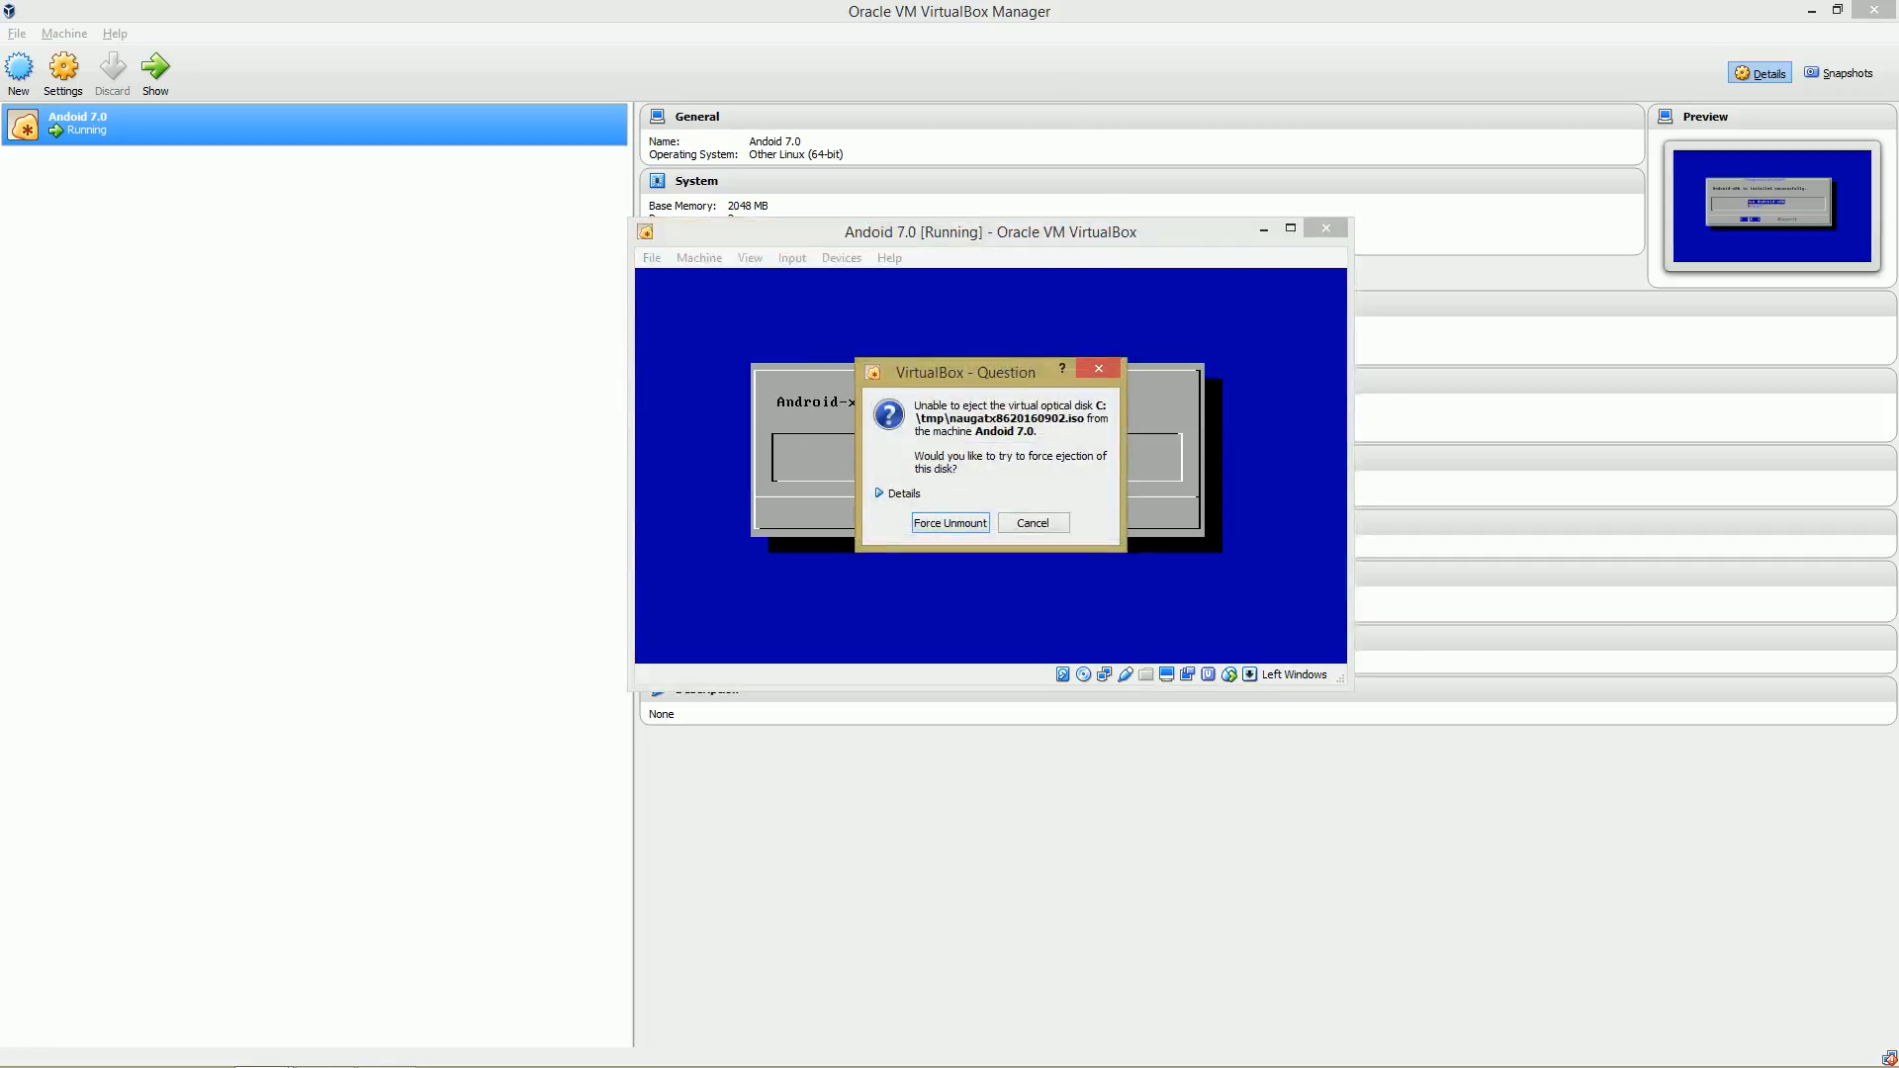
left_click(950, 524)
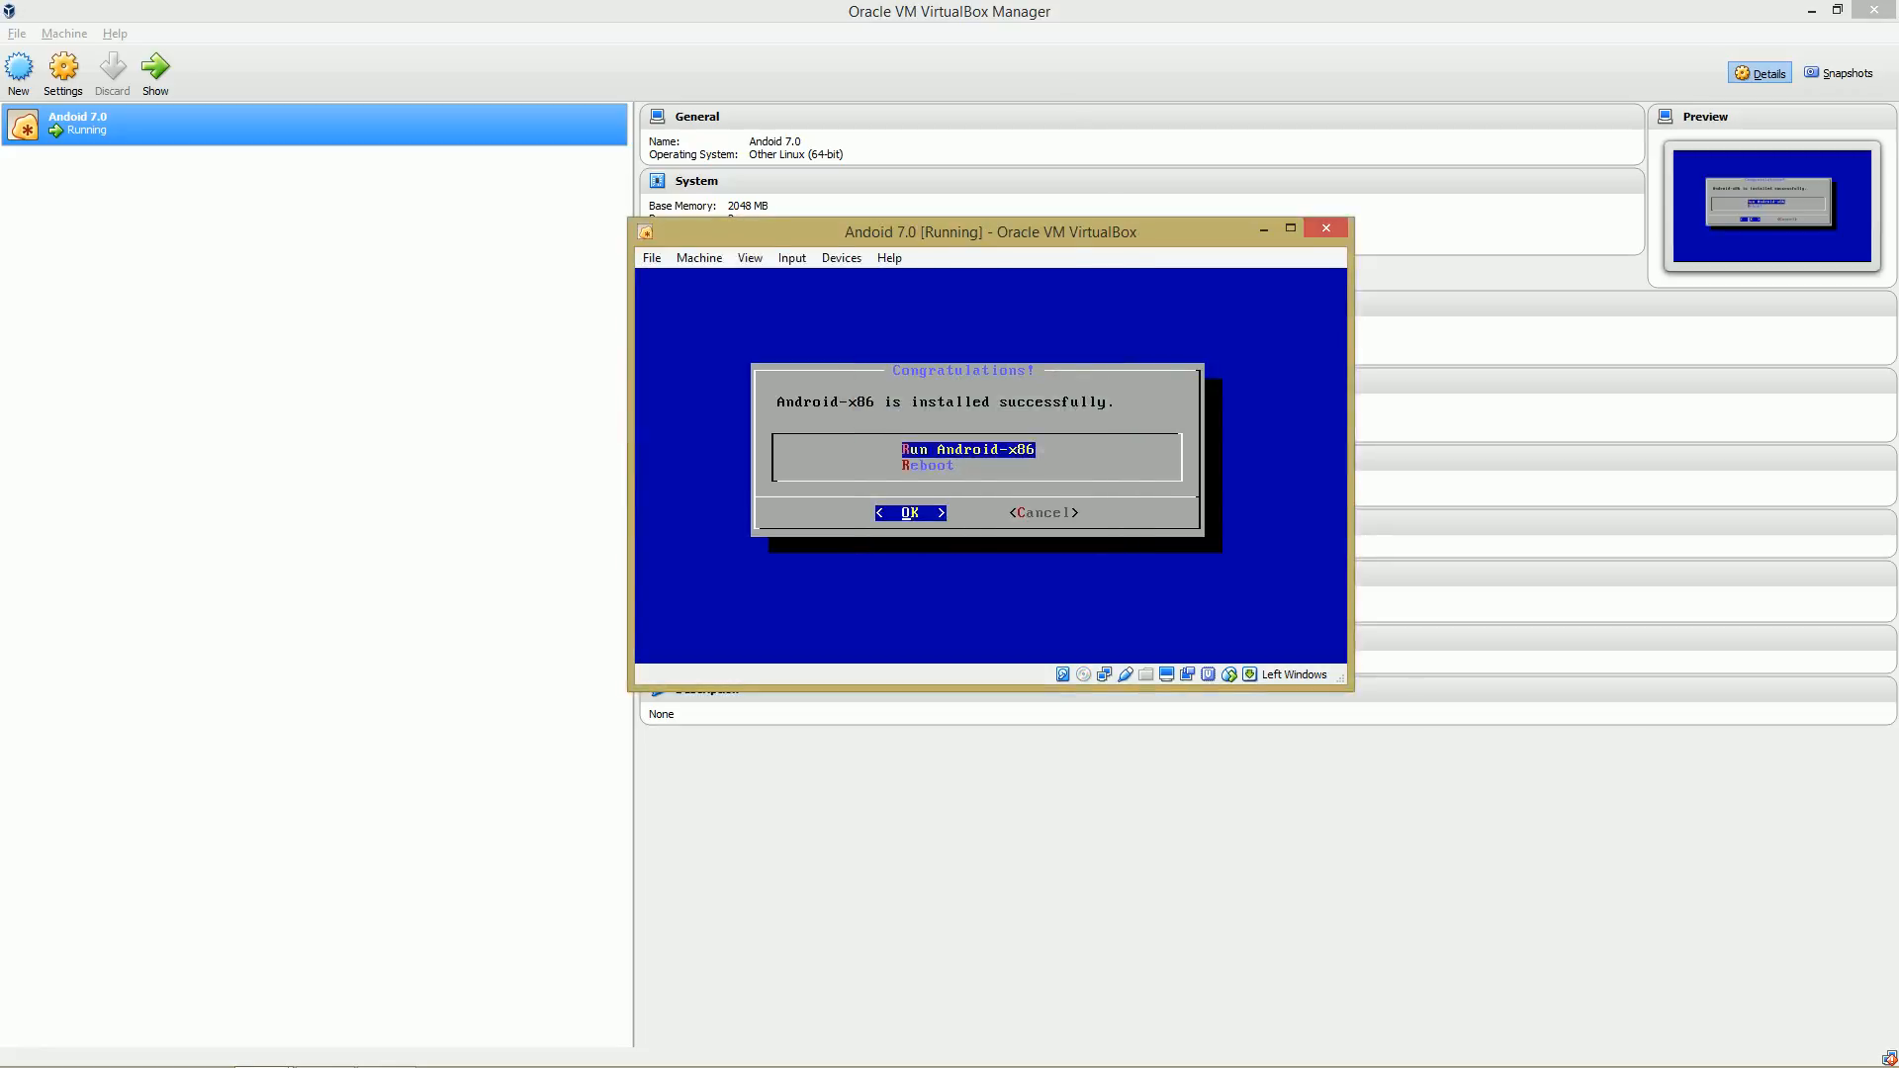
Choose Run Android-x86 to boot the installed system.
key("Down")
key("Up")
key("Return")
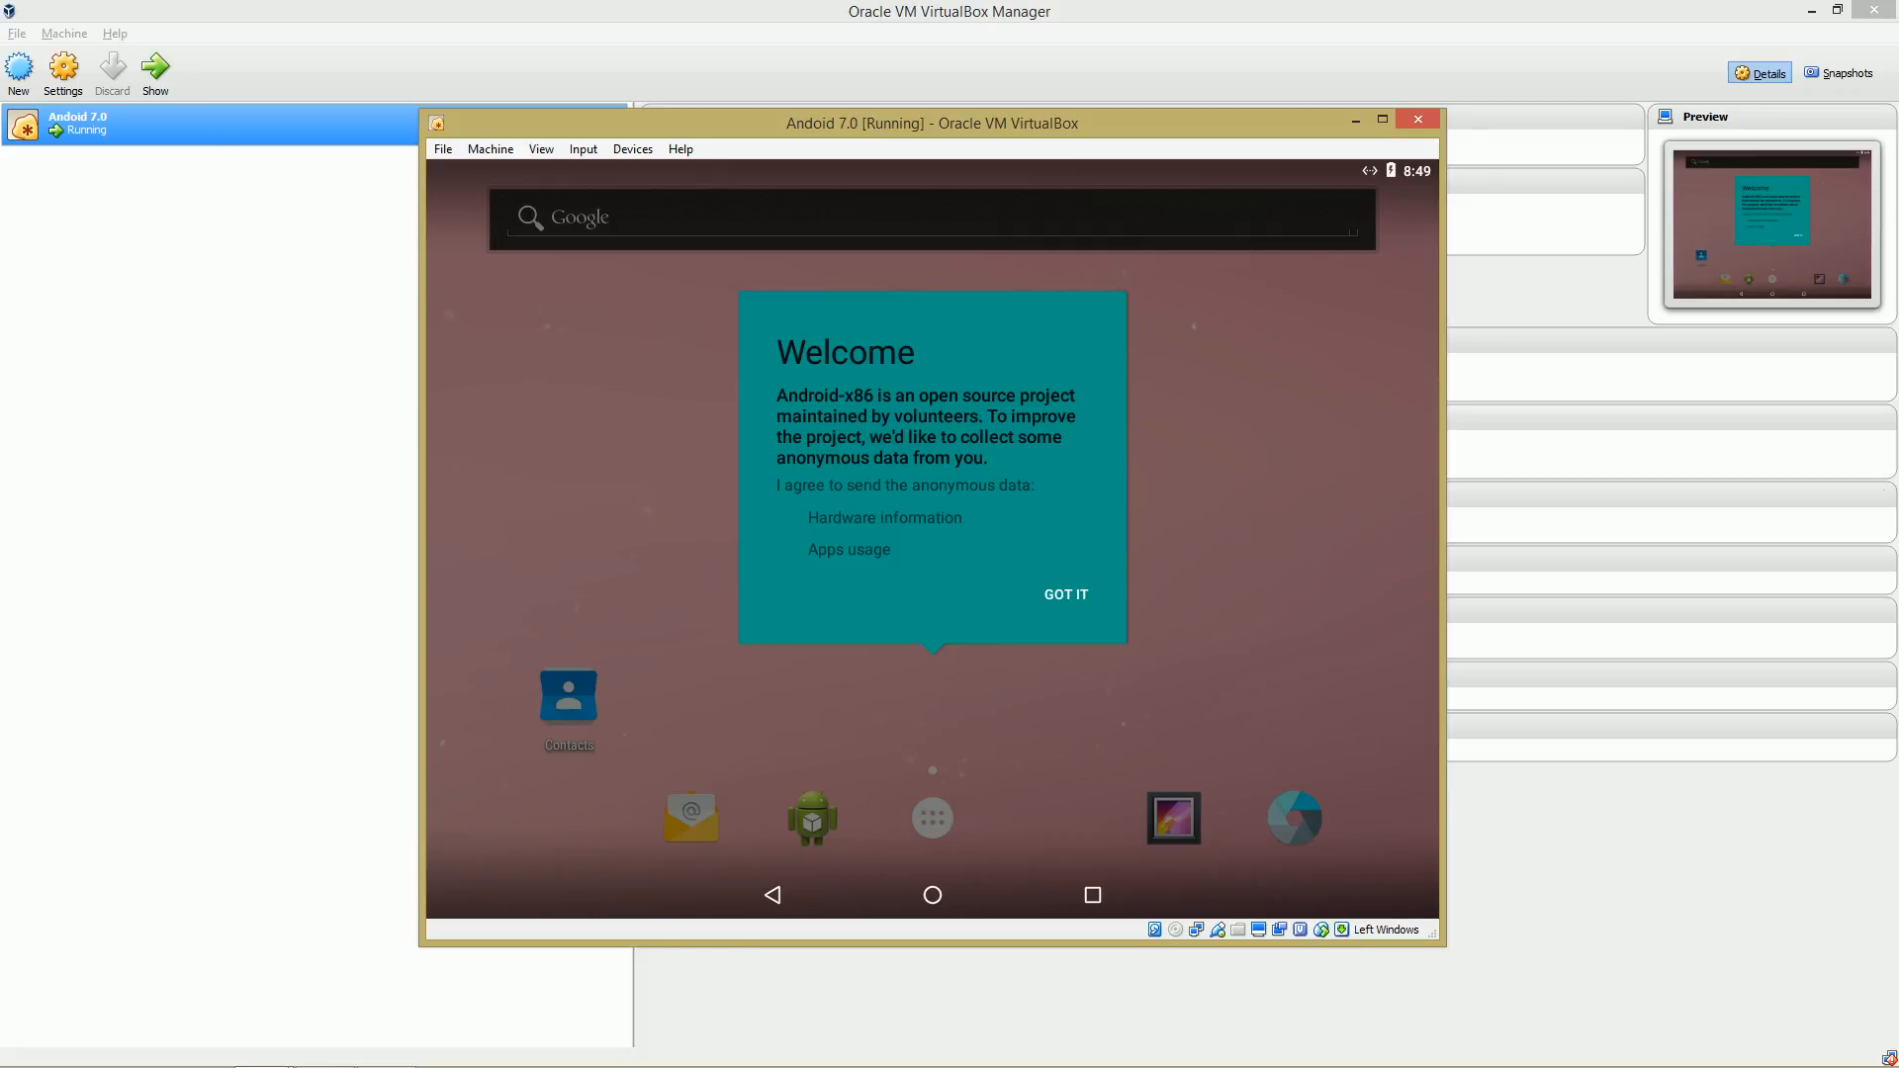
key("alt+Tab")
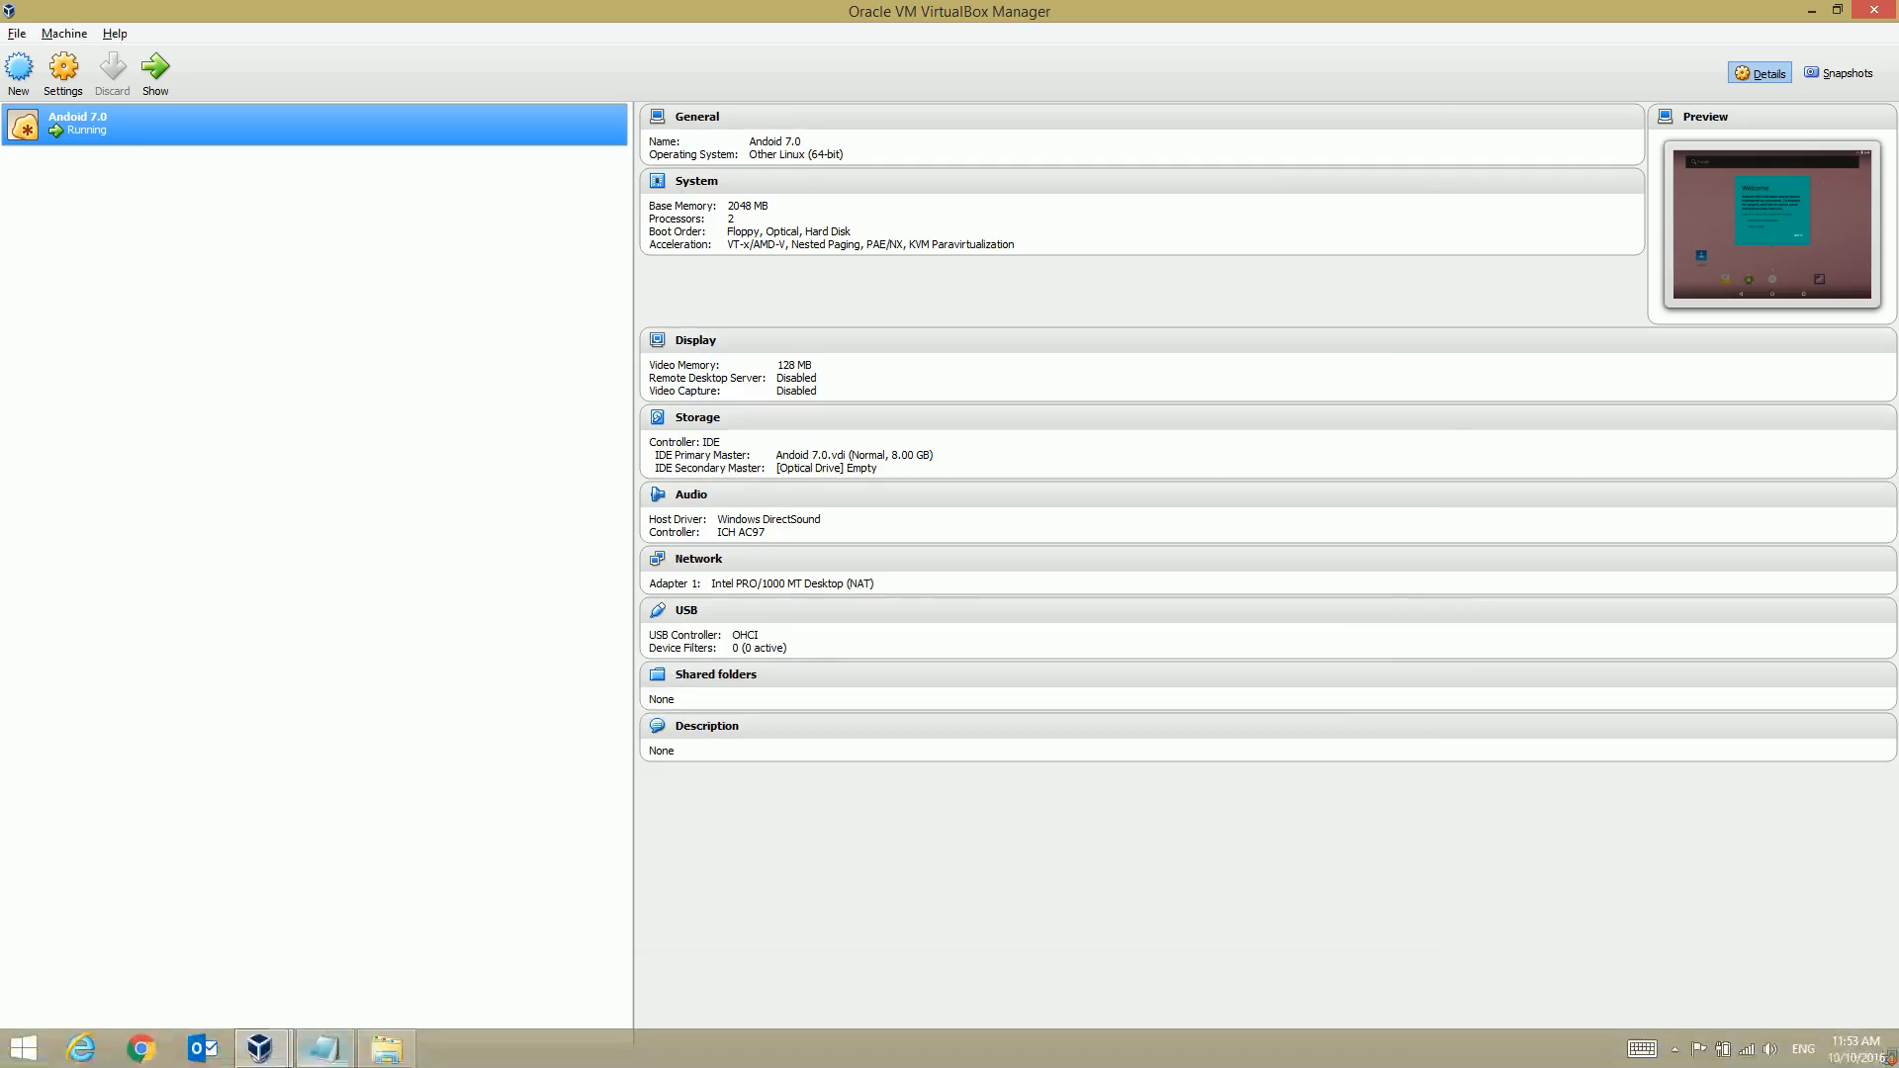
left_click(261, 1048)
left_click(372, 948)
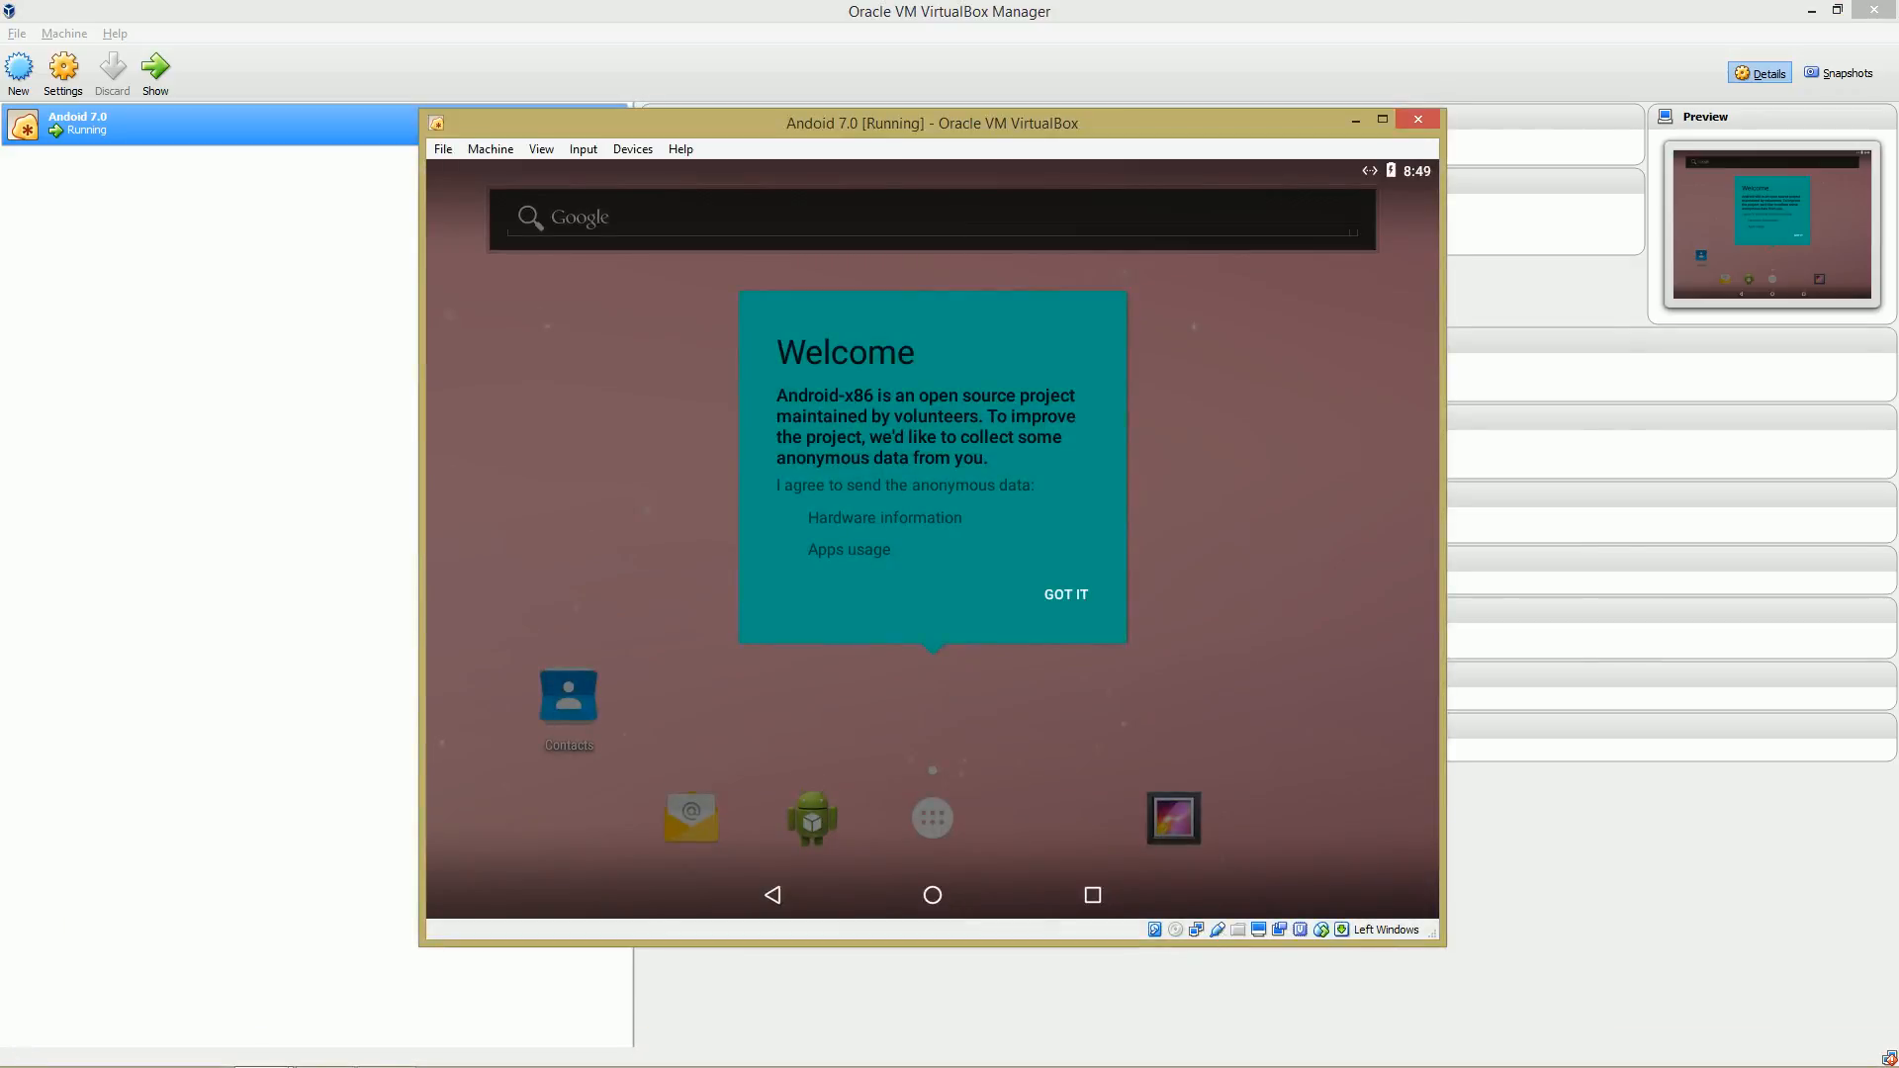
key("alt+Tab")
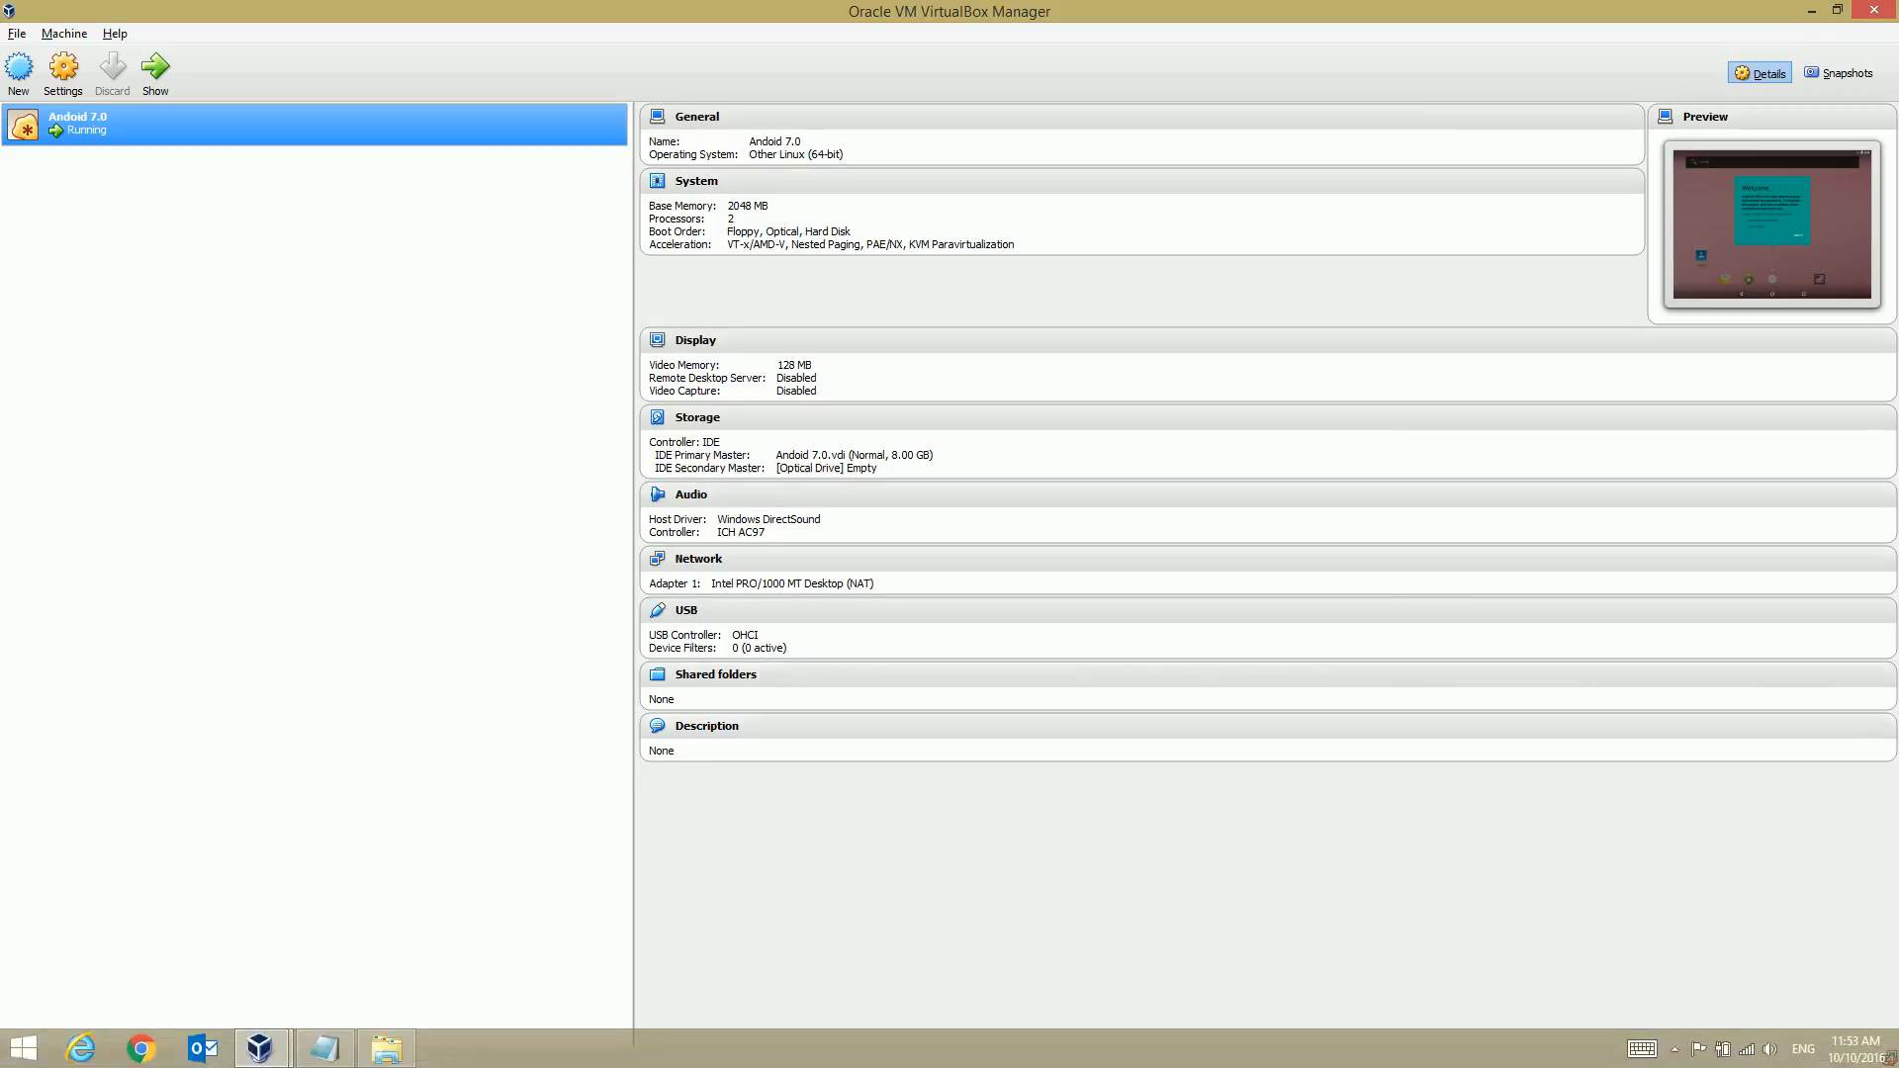
mouse_move(259, 1047)
left_click(371, 934)
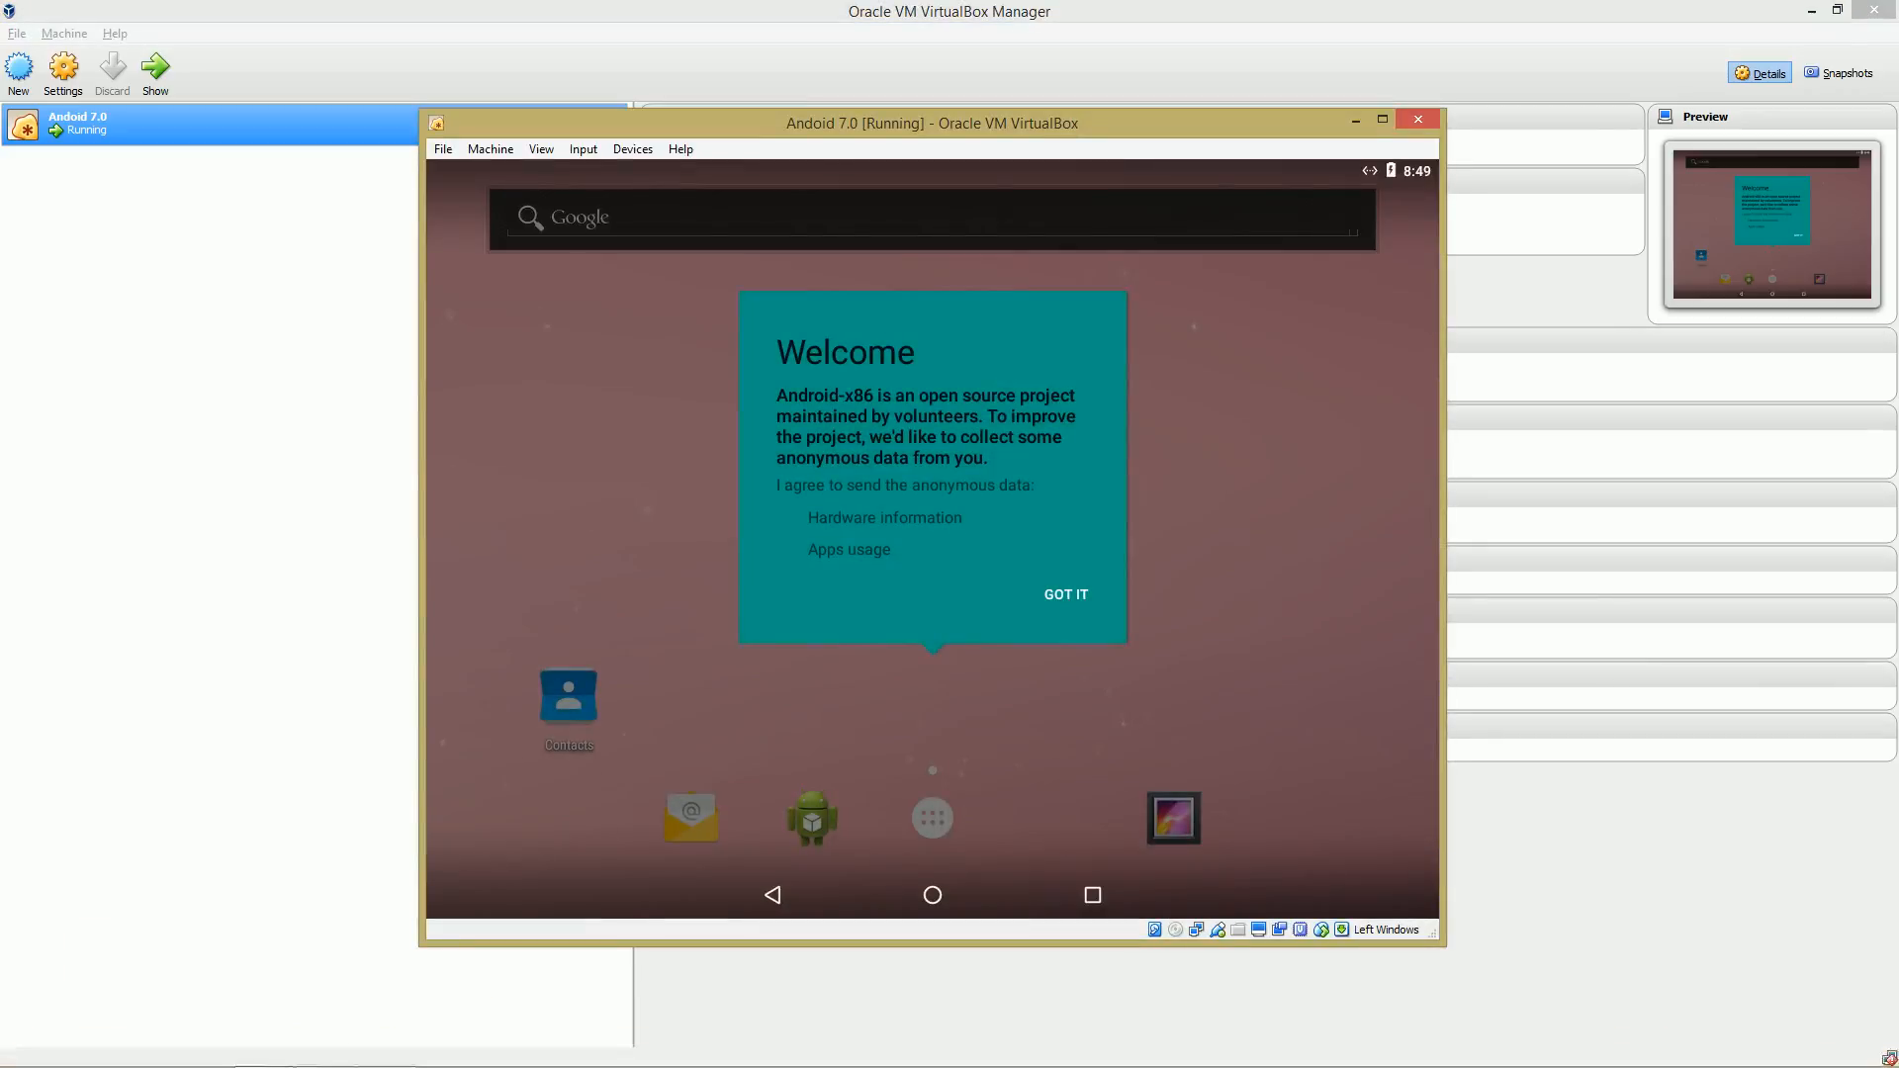